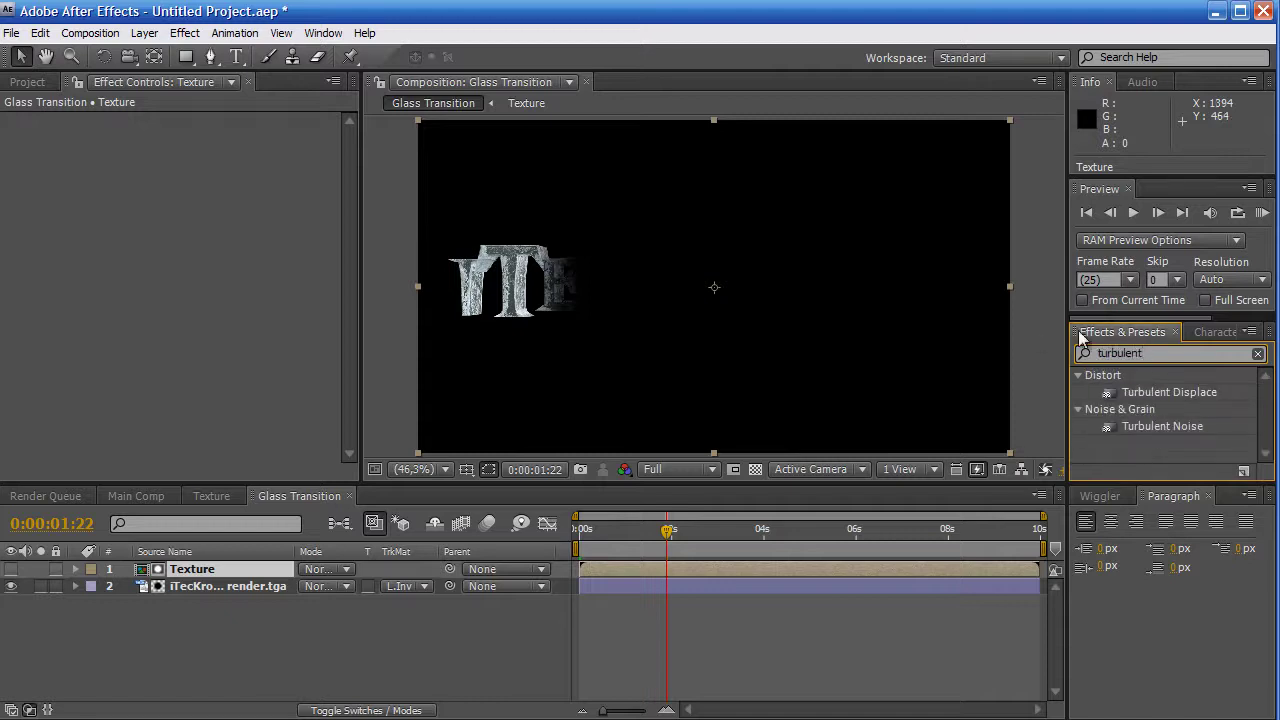
Apply Turbulent Displace to the Texture layer and clear the effect search
{"action": "double_click", "coordinate": [1182, 394]}
{"action": "left_click", "coordinate": [1172, 355]}
{"action": "key", "text": "BackSpace"}
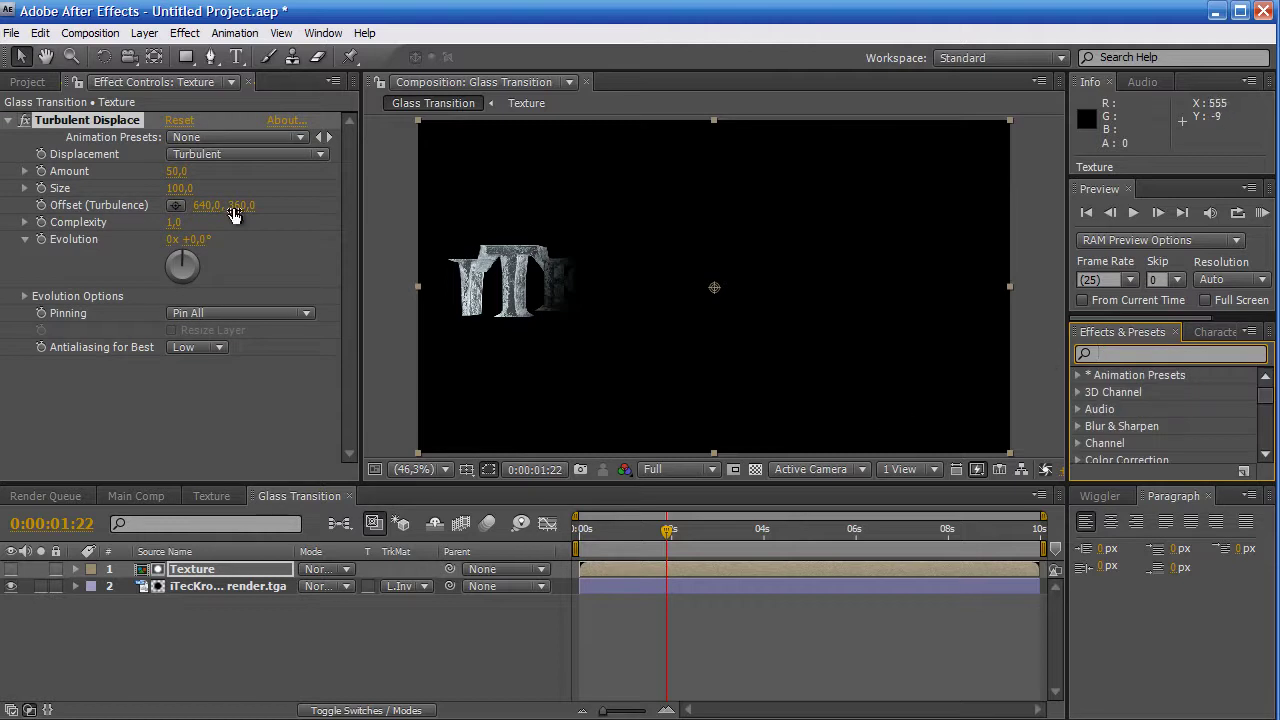
Set Turbulent Displace Amount to 28 and Size to 20, then centre the letters in view
{"action": "left_click", "coordinate": [179, 173]}
{"action": "type", "text": "28"}
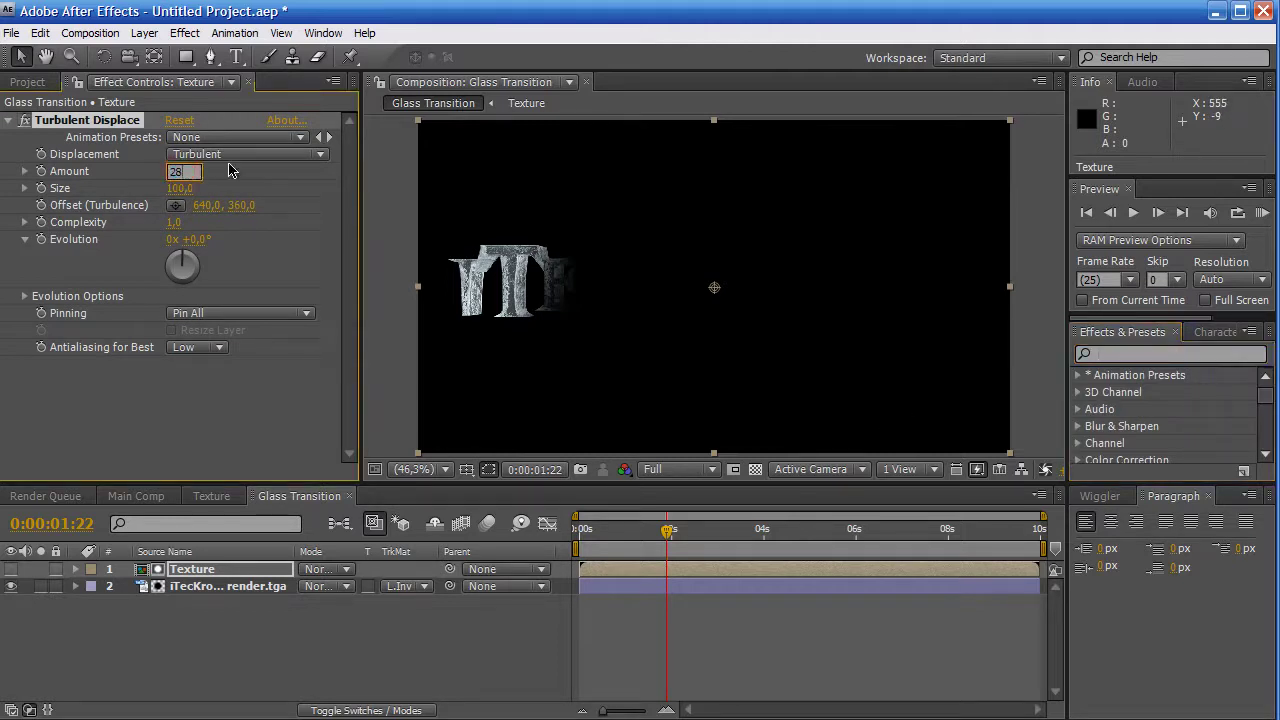
{"action": "key", "text": "Tab"}
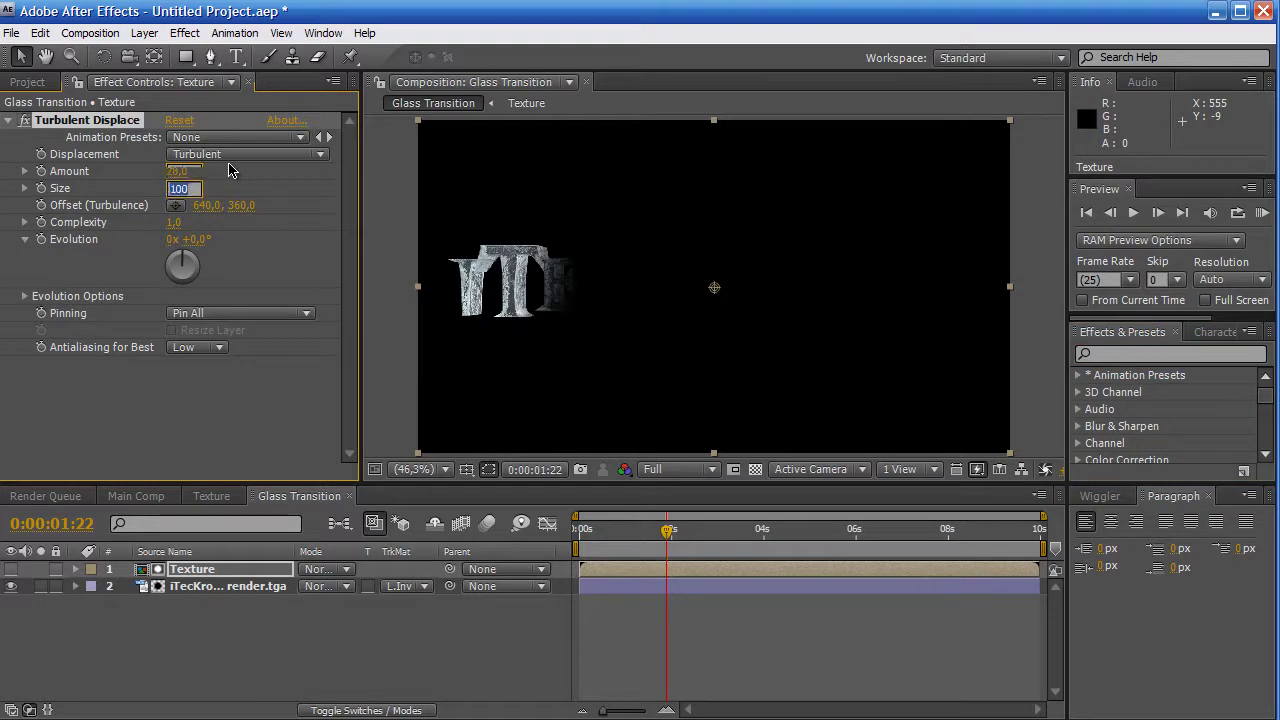
{"action": "type", "text": "20"}
{"action": "key", "text": "Return"}
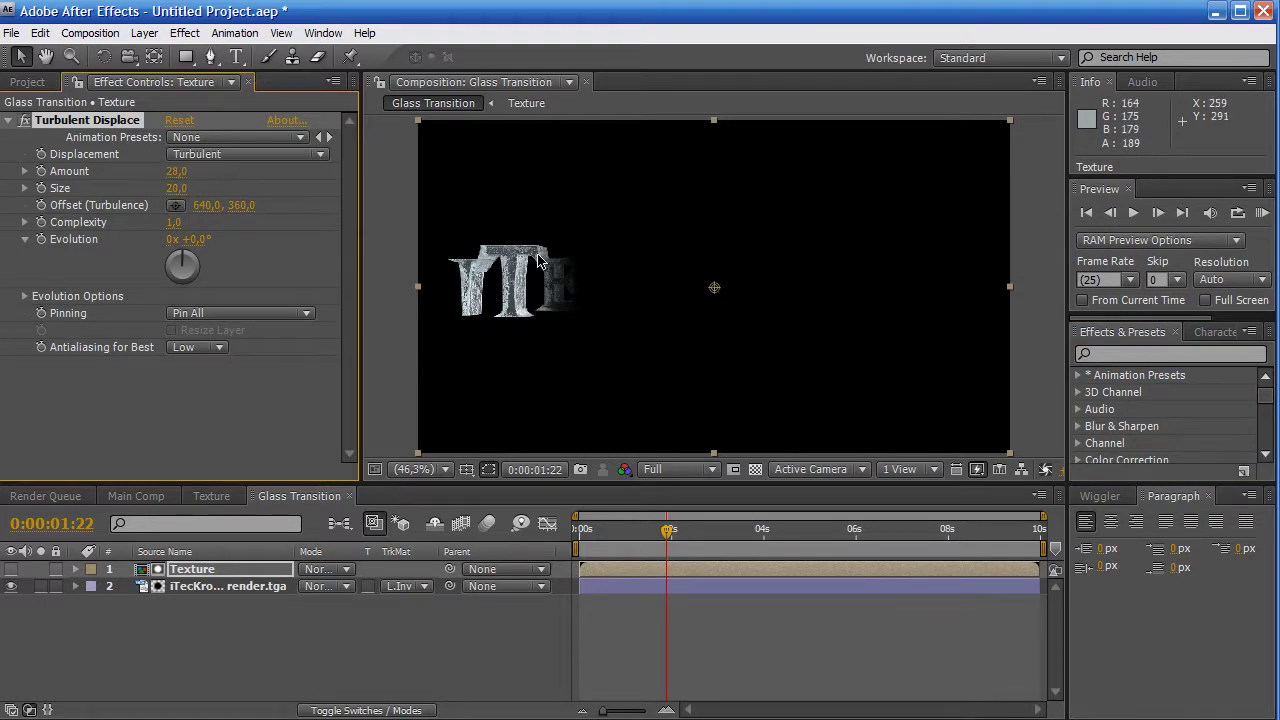
{"action": "scroll", "coordinate": [538, 261], "scroll_direction": "up", "scroll_amount": 1}
{"action": "scroll", "coordinate": [531, 280], "scroll_direction": "up", "scroll_amount": 2}
{"action": "key", "text": "h"}
{"action": "left_click_drag", "start_coordinate": [500, 286], "coordinate": [862, 305]}
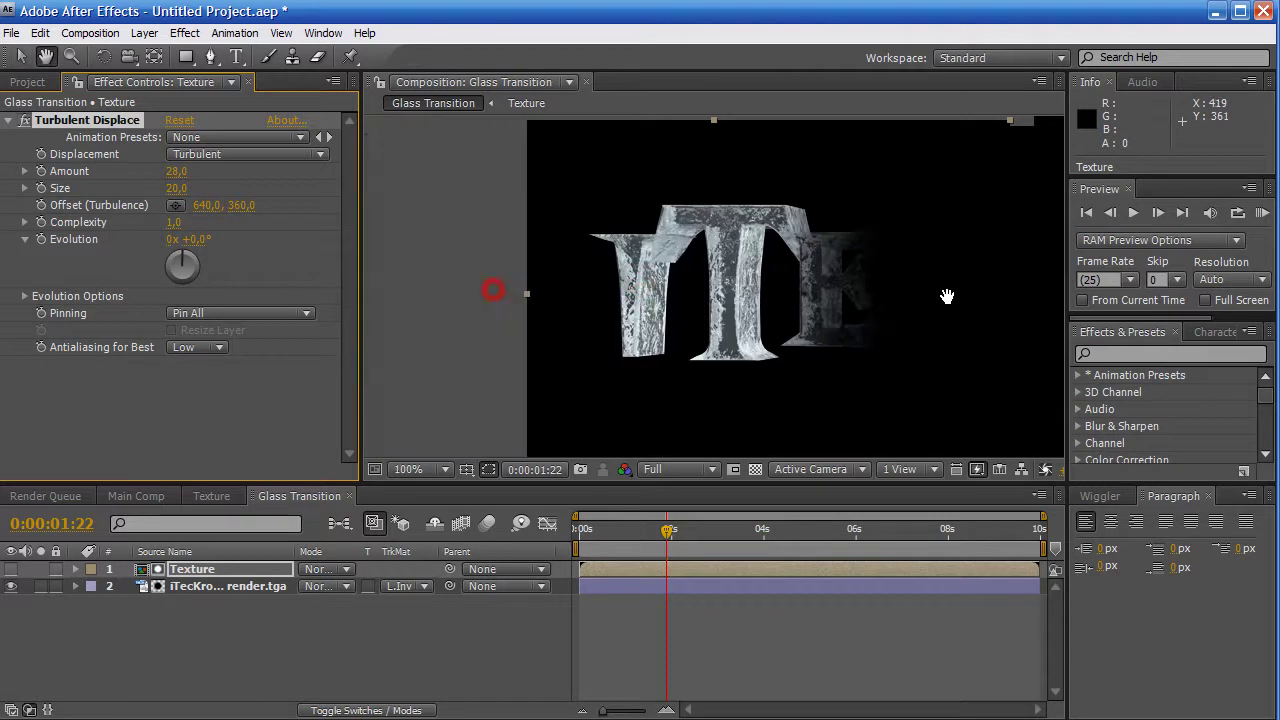
{"action": "key", "text": "v"}
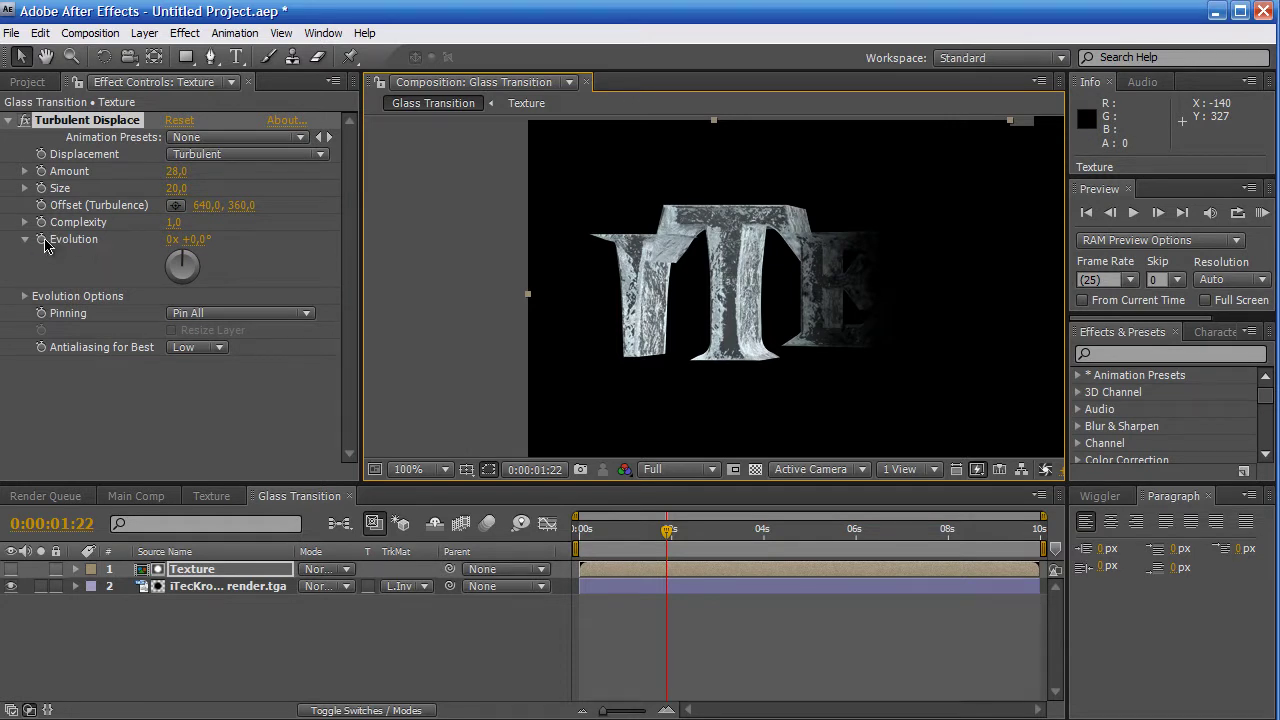
Drive Evolution with the expression time*80 and scrub to 0:00:01:05 to check the distortion
{"action": "left_click", "coordinate": [42, 240], "text": "alt"}
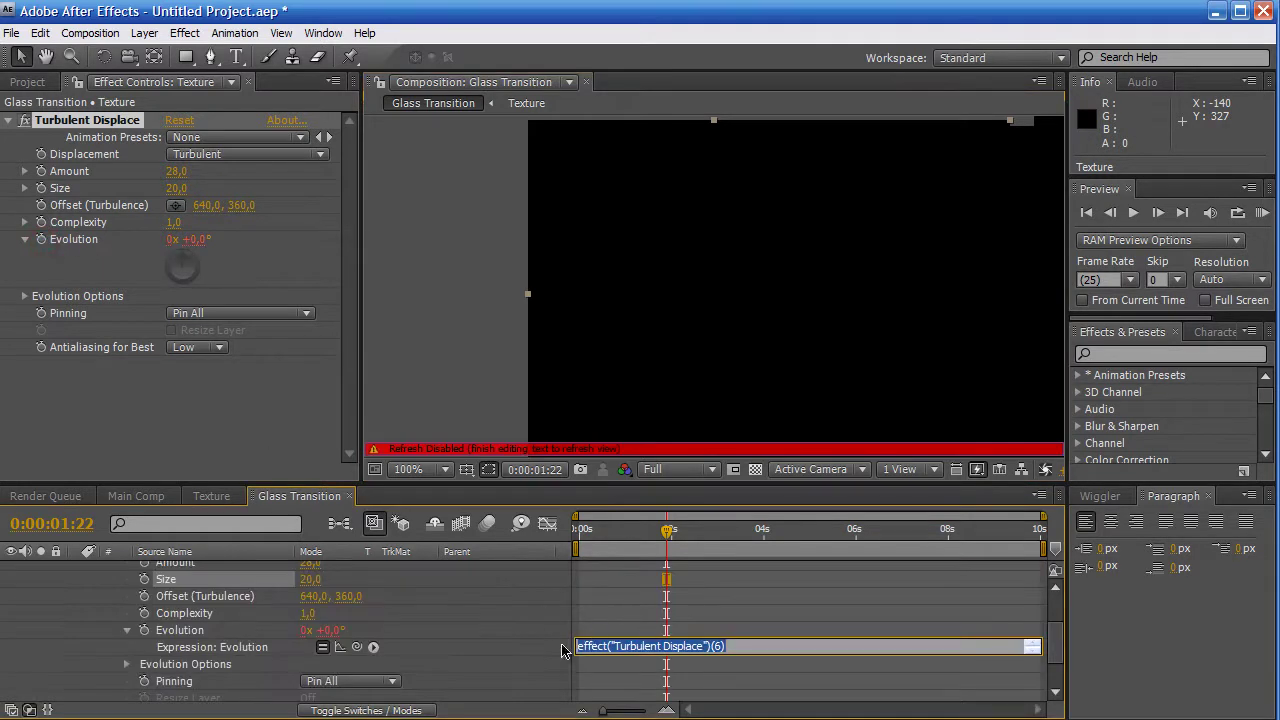
{"action": "key", "text": "BackSpace"}
{"action": "type", "text": "time*80"}
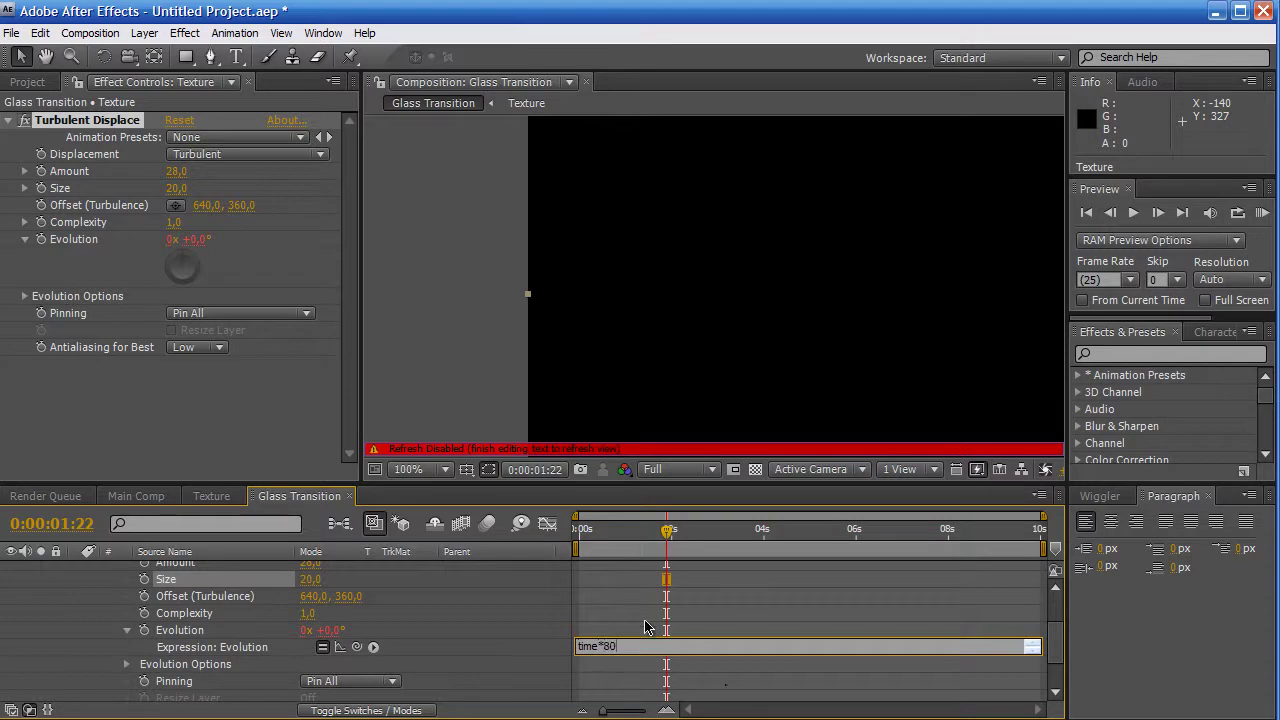
{"action": "left_click", "coordinate": [640, 622]}
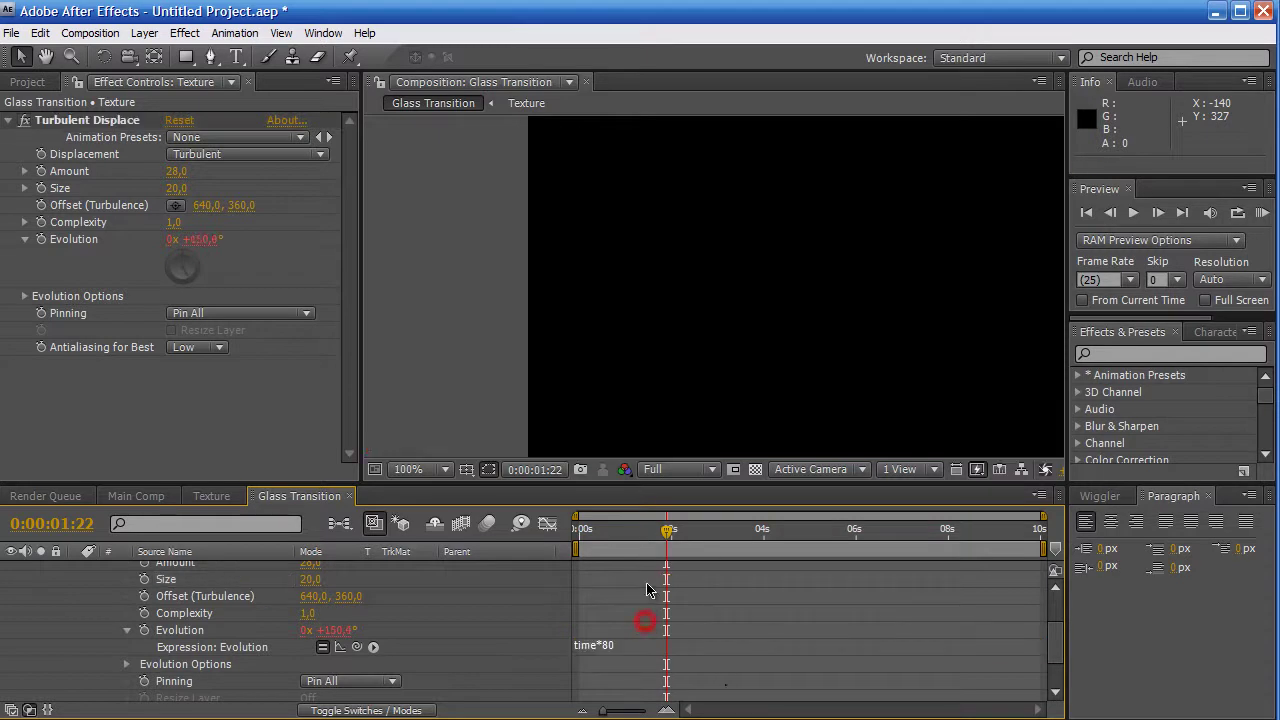
{"action": "left_click", "coordinate": [597, 538]}
{"action": "left_click_drag", "start_coordinate": [597, 538], "coordinate": [633, 535]}
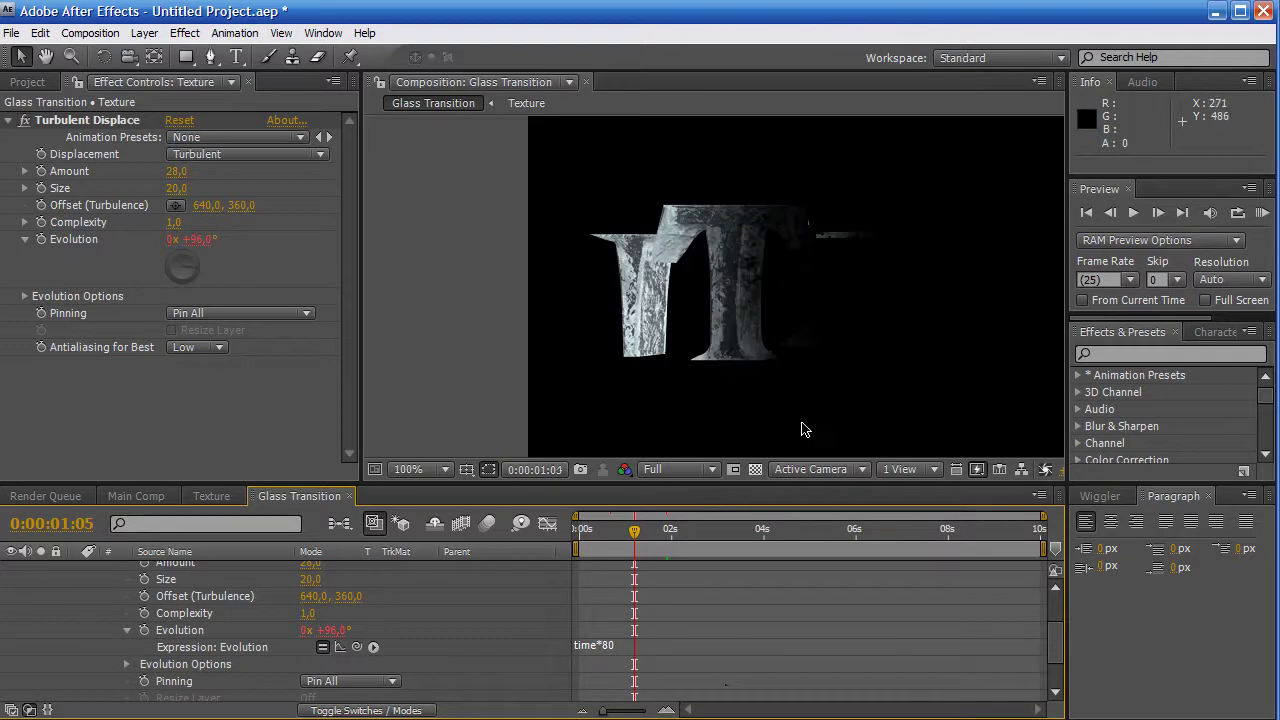
Preview the distortion, fit the comp in the viewer, and show only changed properties with U
{"action": "left_click", "coordinate": [1266, 210]}
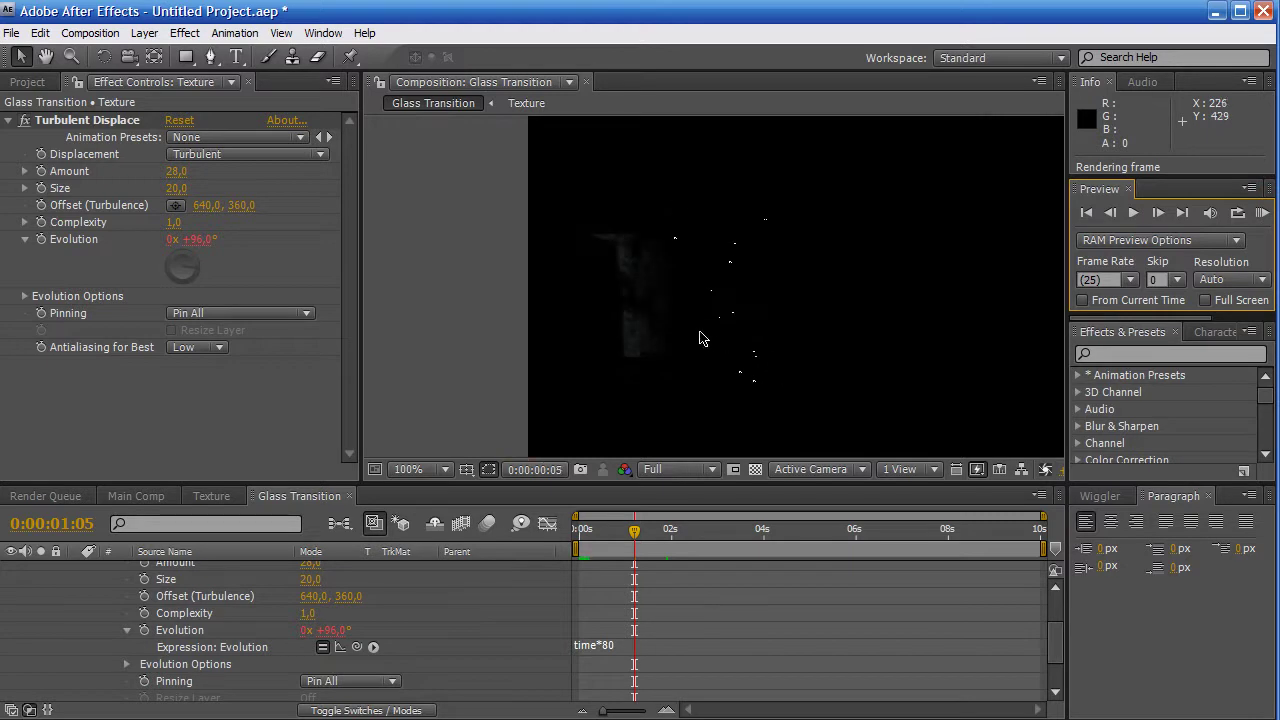
{"action": "left_click", "coordinate": [678, 310]}
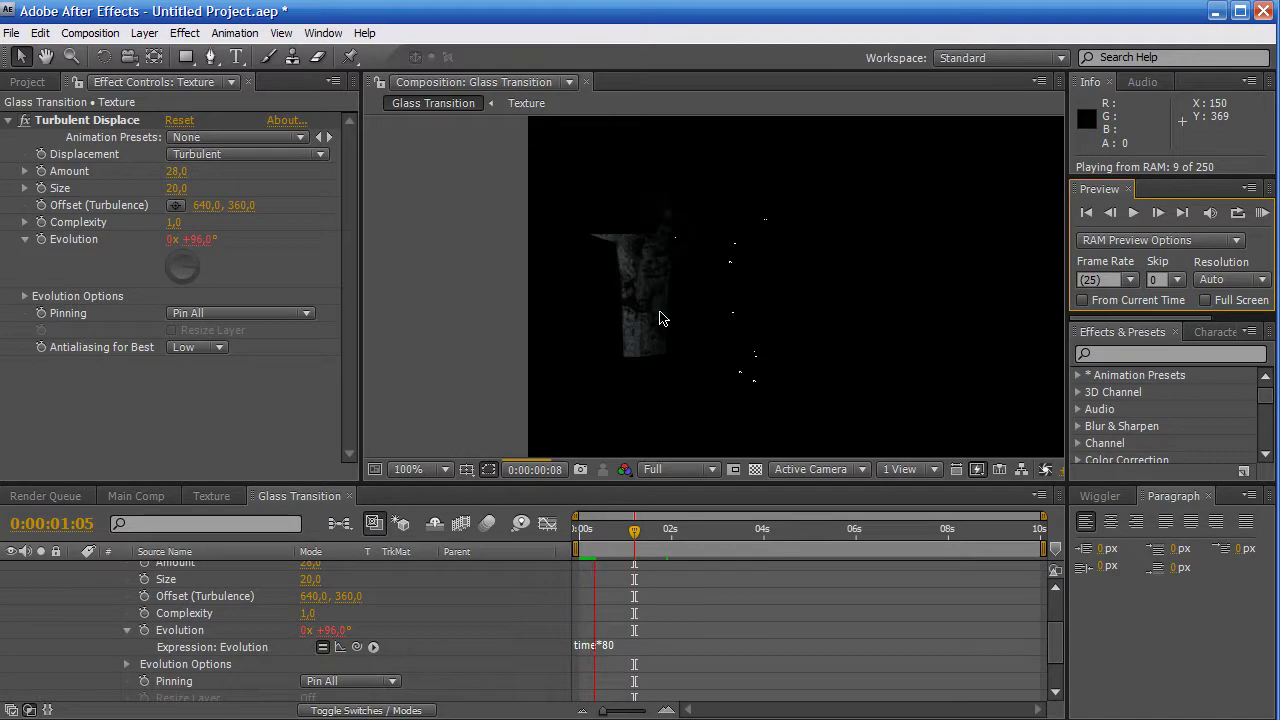
{"action": "left_click", "coordinate": [633, 320]}
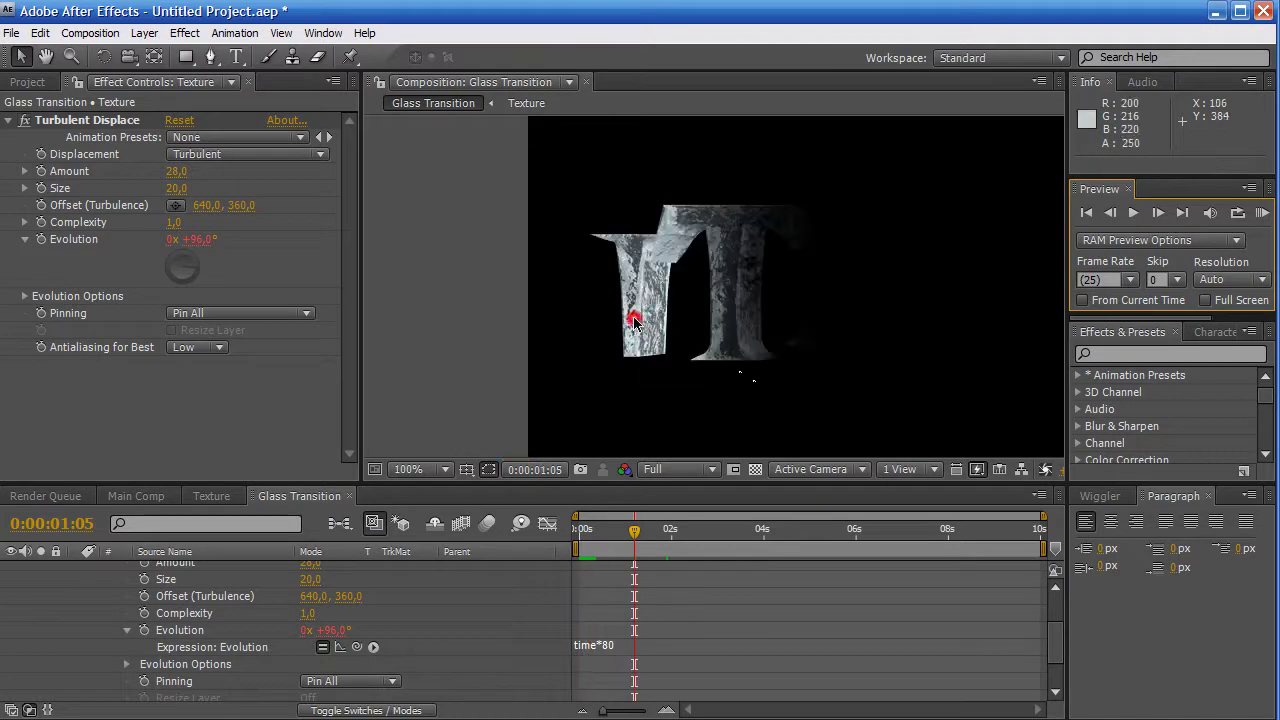
{"action": "left_click", "coordinate": [445, 469]}
{"action": "left_click", "coordinate": [457, 506]}
{"action": "scroll", "coordinate": [646, 608], "scroll_direction": "up", "scroll_amount": 2}
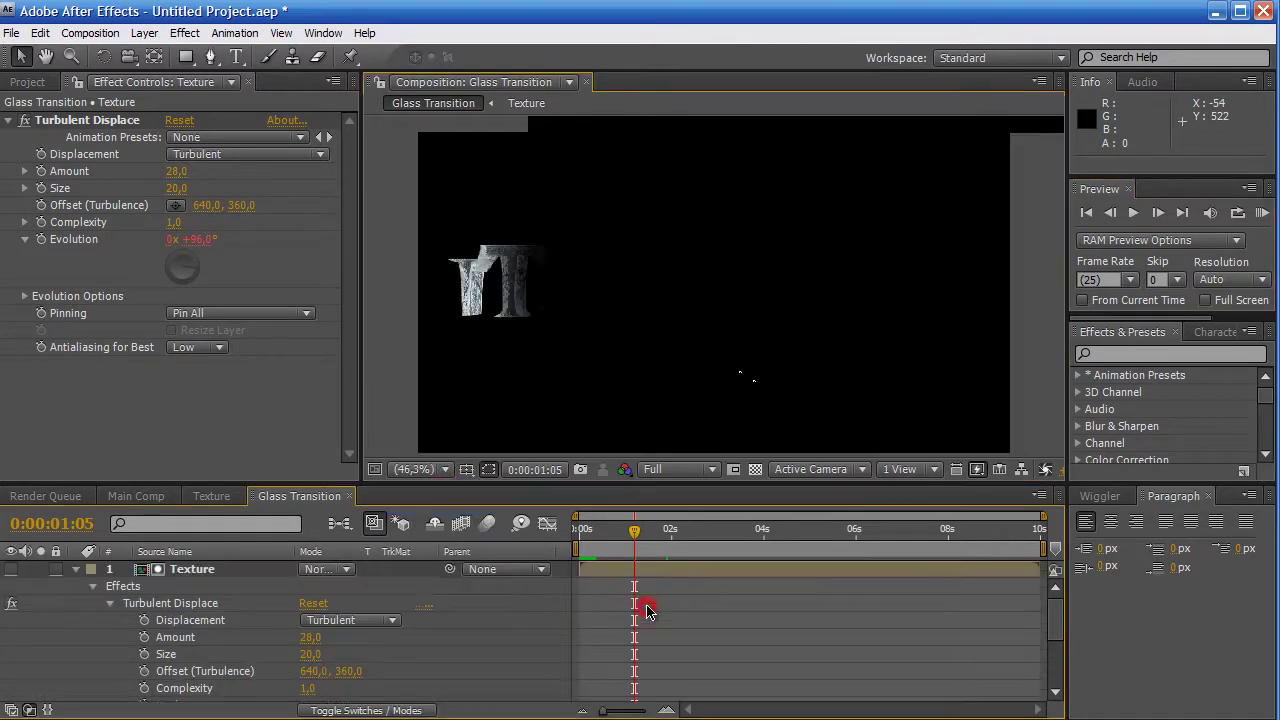
{"action": "key", "text": "u"}
{"action": "key", "text": "u"}
{"action": "key", "text": "u"}
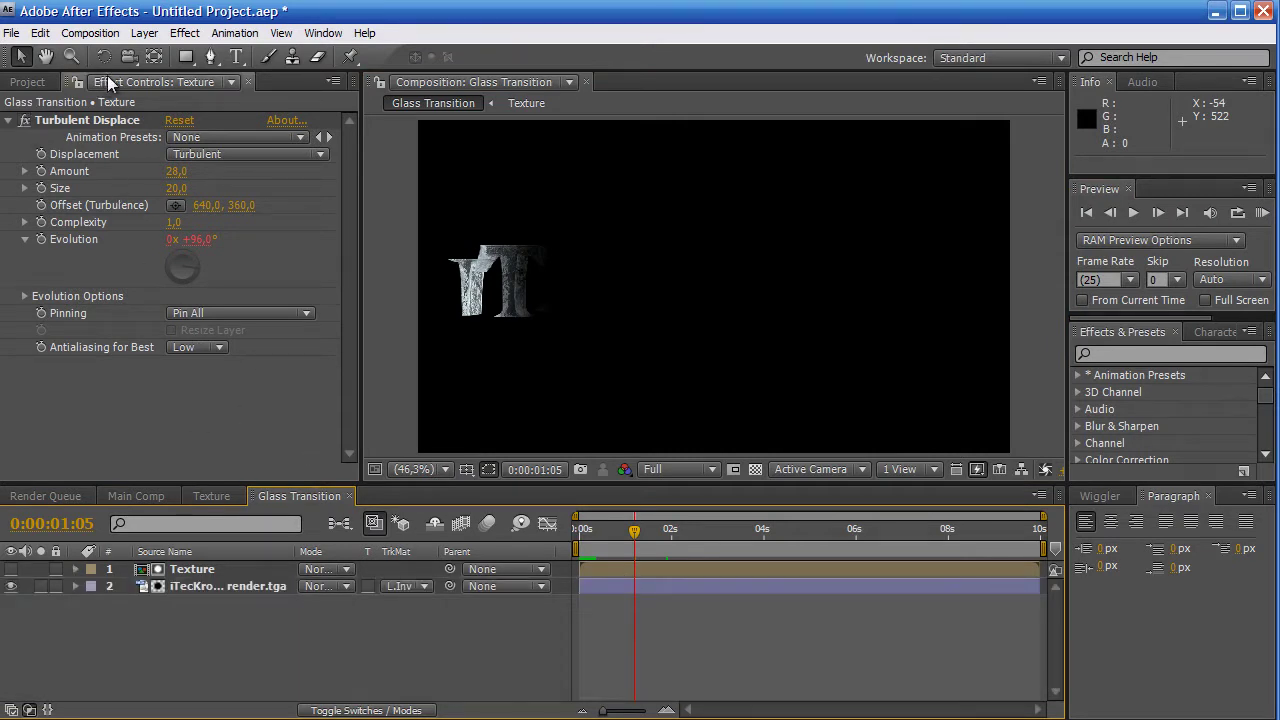
Duplicate Glass Transition, rename the copy Particle Transition, open it and select the render layer
{"action": "left_click", "coordinate": [54, 82]}
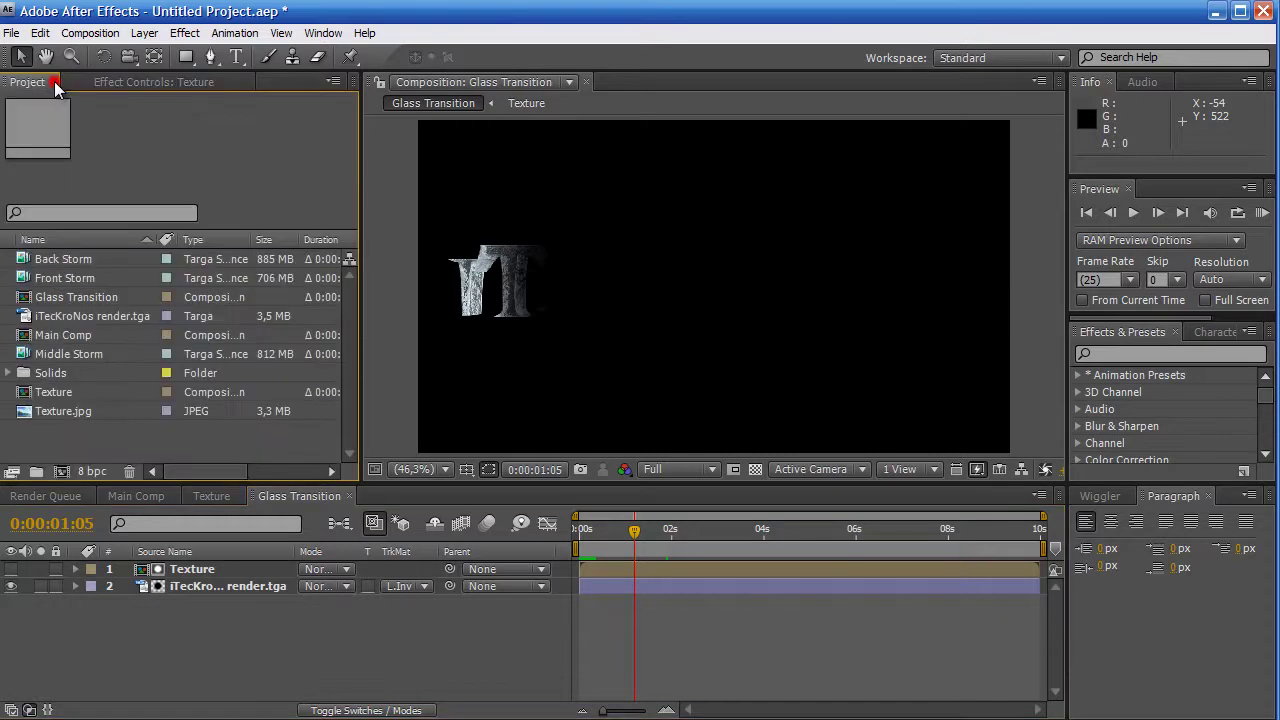
{"action": "left_click", "coordinate": [90, 297]}
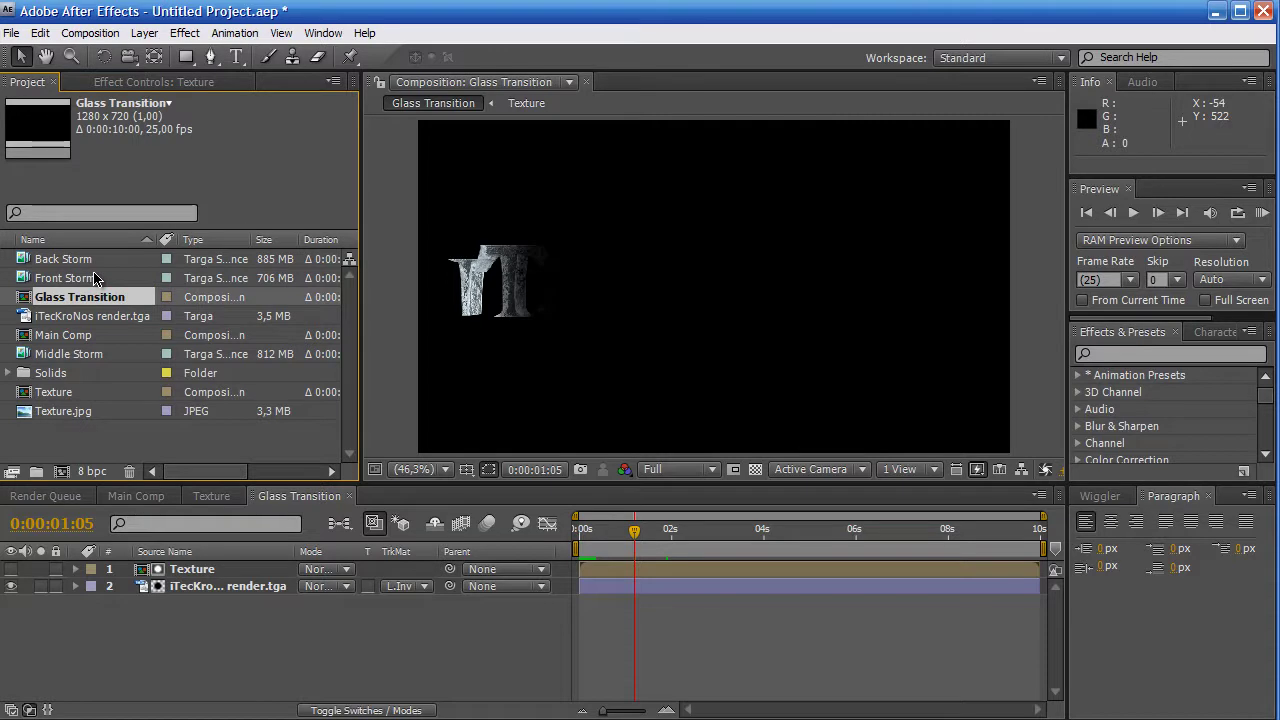
{"action": "key", "text": "ctrl+d"}
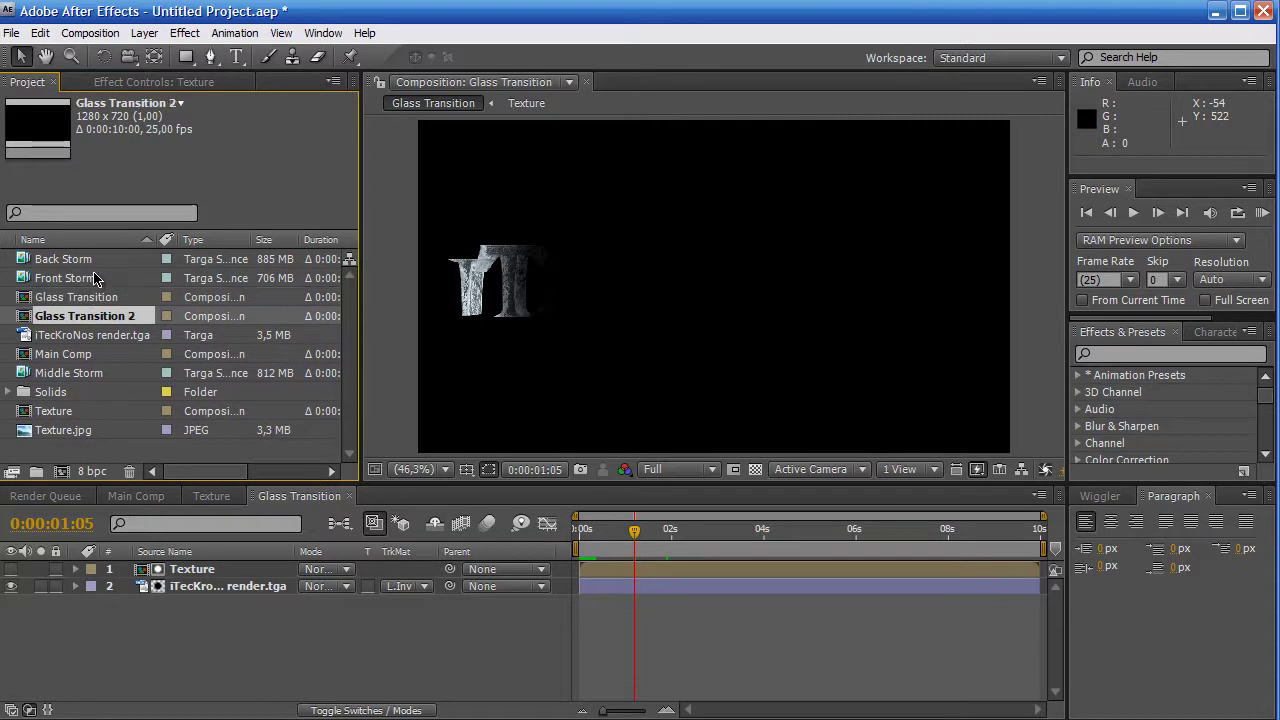
{"action": "key", "text": "Return"}
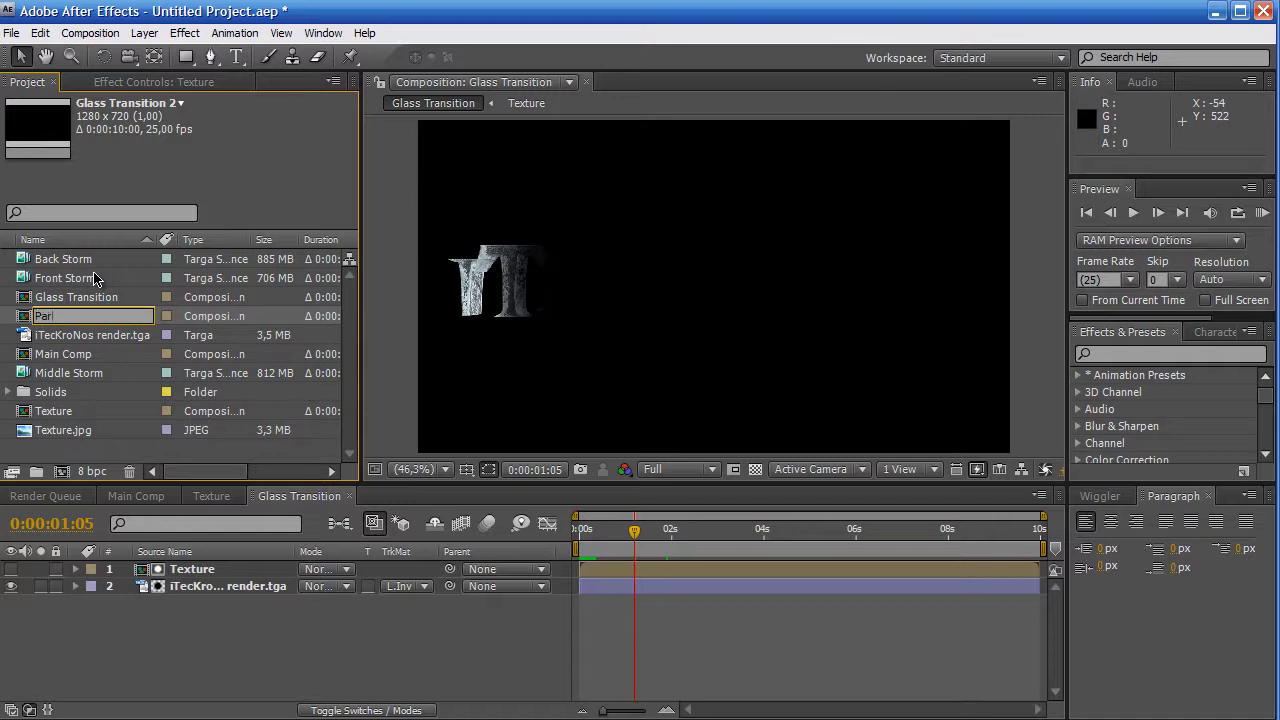
{"action": "type", "text": "ticle Transiti"}
{"action": "type", "text": "on"}
{"action": "key", "text": "Return"}
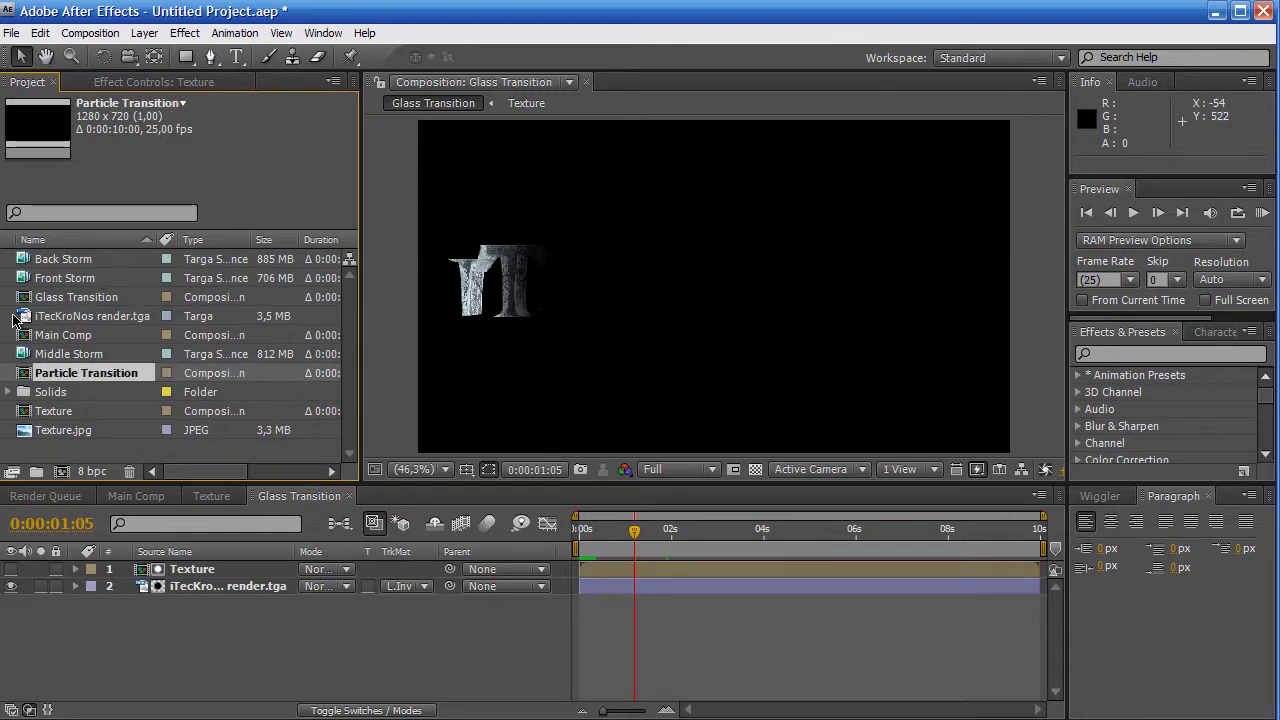
{"action": "double_click", "coordinate": [113, 376]}
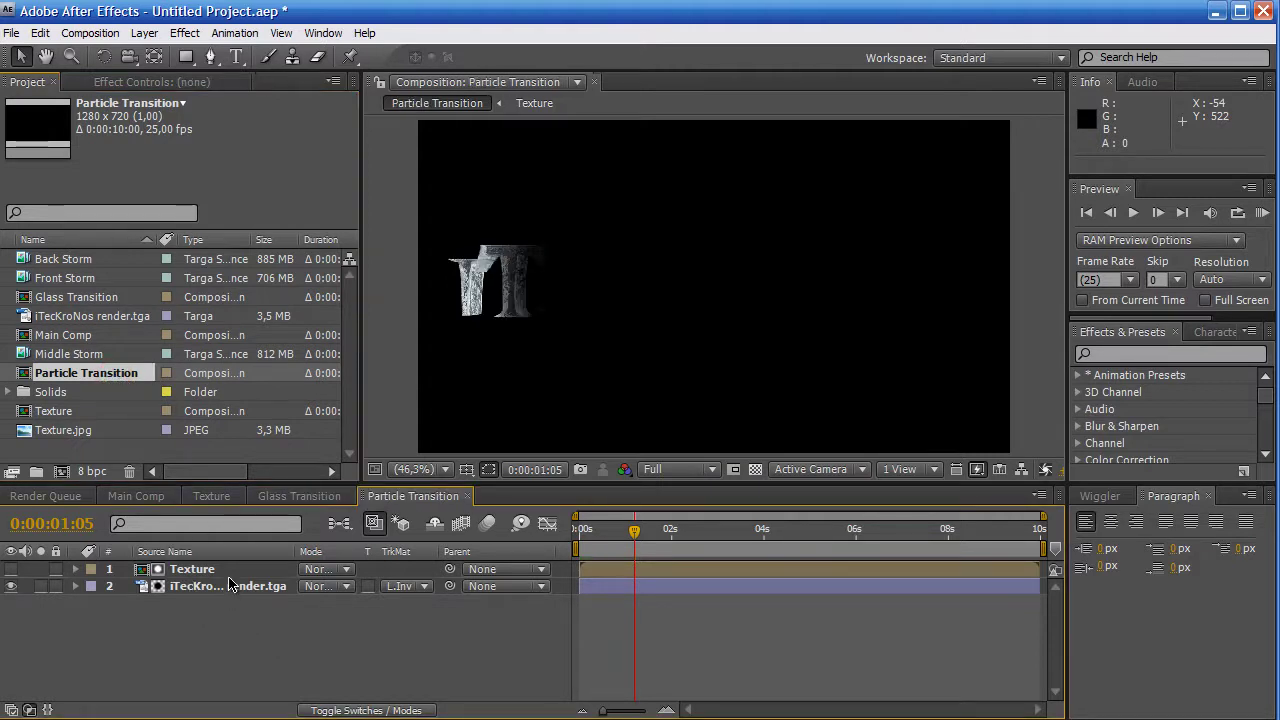
{"action": "left_click", "coordinate": [232, 586]}
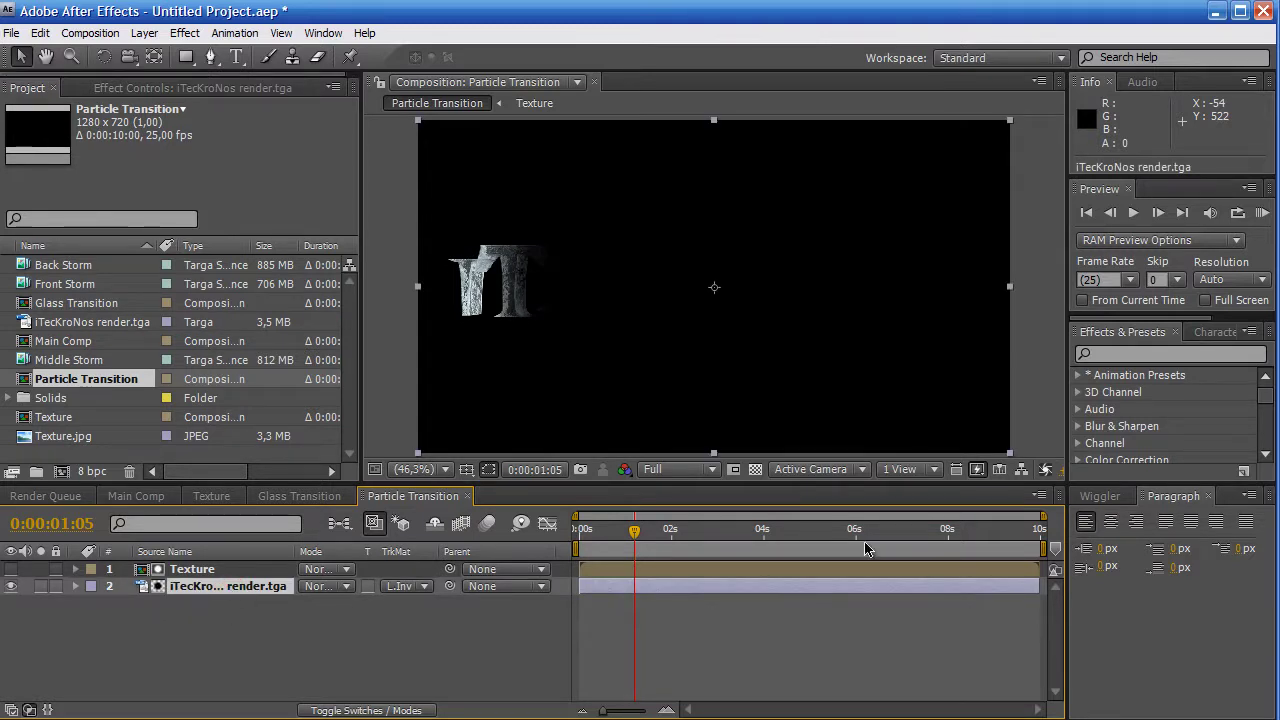
Apply Noise Alpha to the logo render layer
{"action": "left_click", "coordinate": [1115, 352]}
{"action": "type", "text": "noise"}
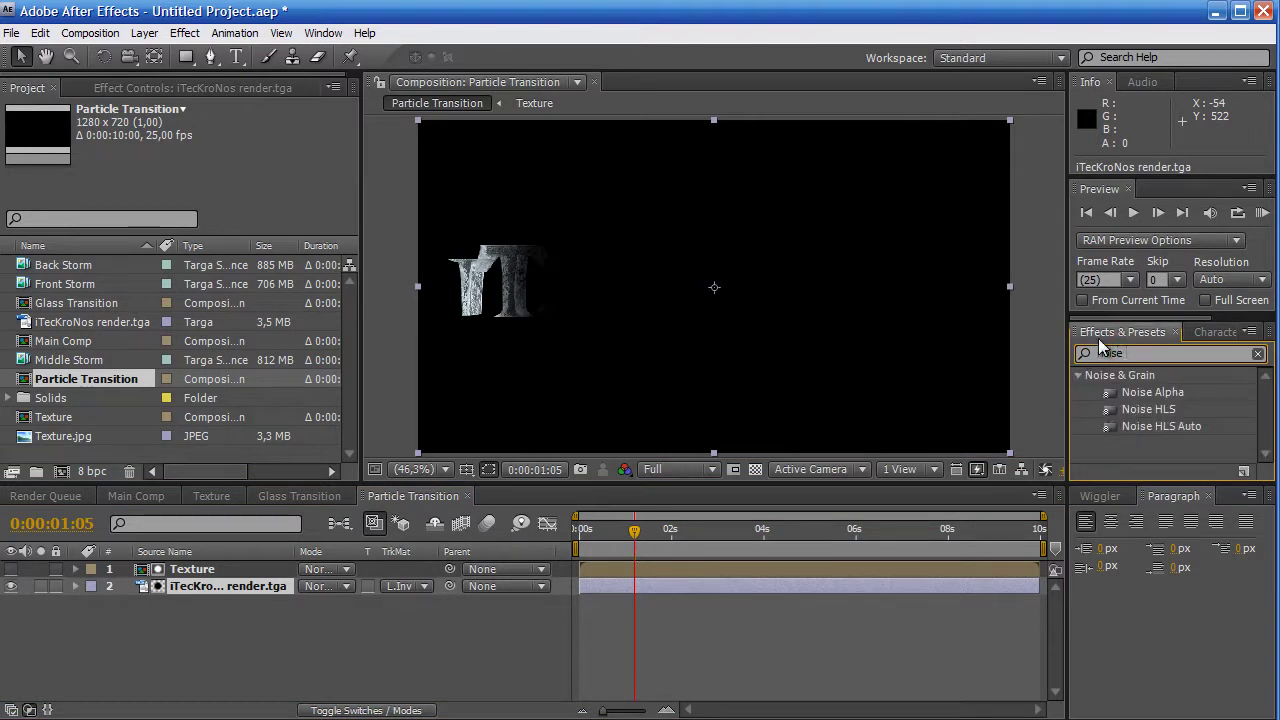
{"action": "double_click", "coordinate": [1152, 392]}
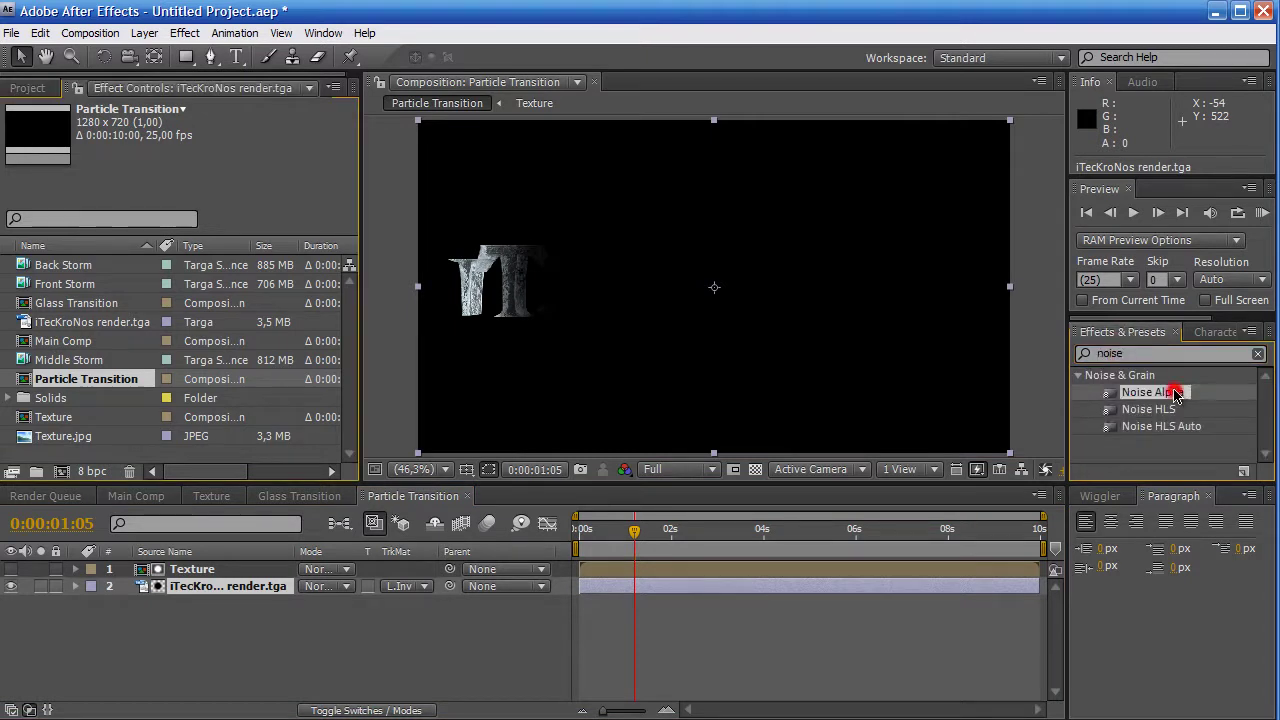
{"action": "left_click", "coordinate": [1110, 352]}
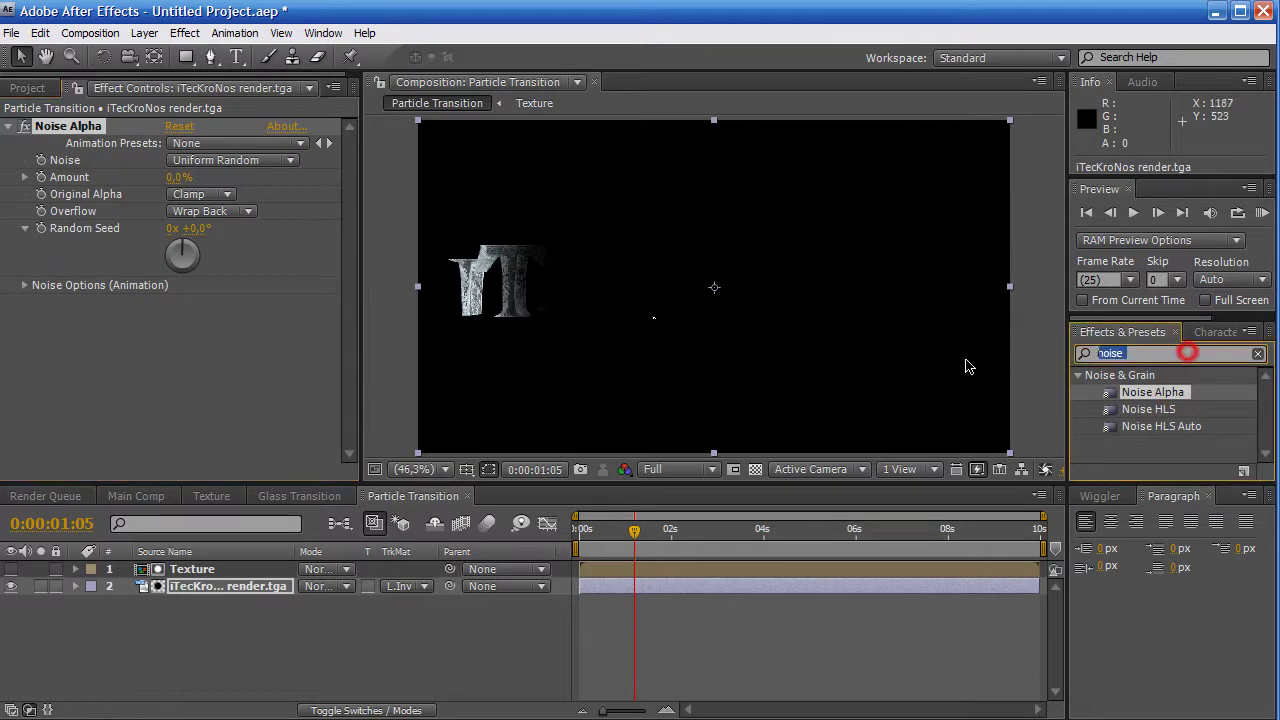
{"action": "key", "text": "BackSpace"}
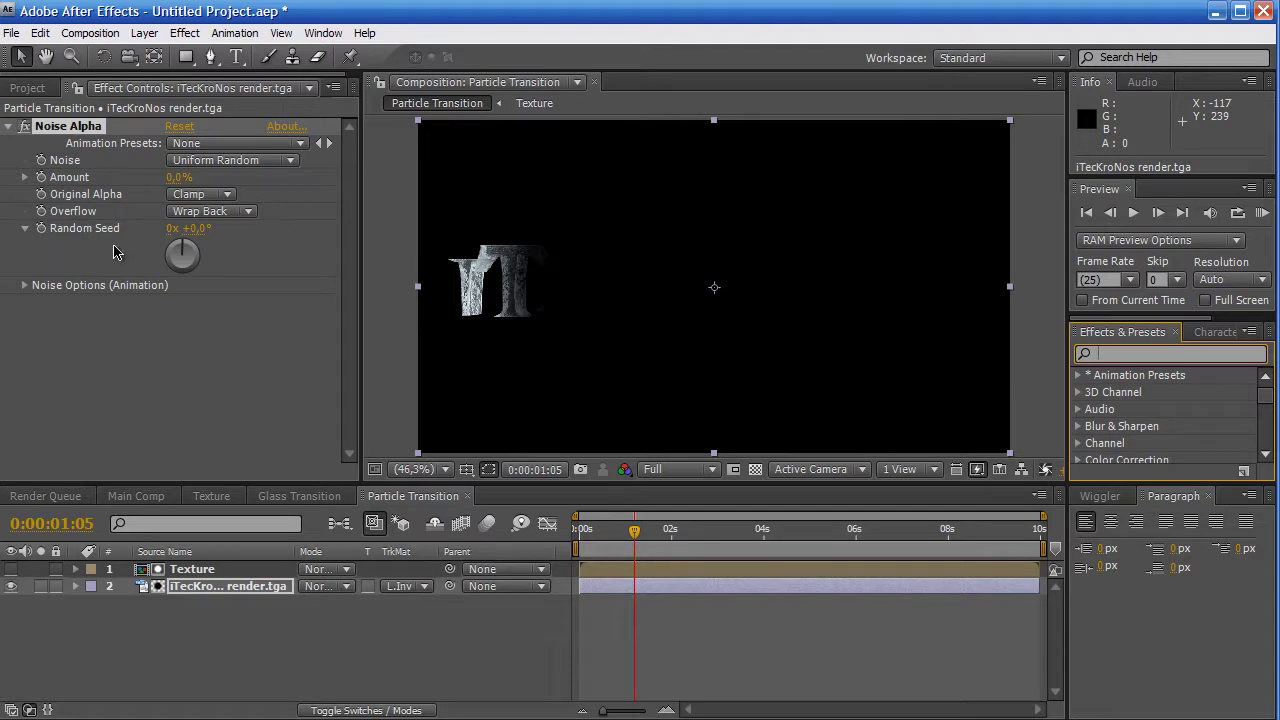
Set Noise to Squared Random and raise the Amount, zooming in on the noisy text
{"action": "left_click", "coordinate": [210, 163]}
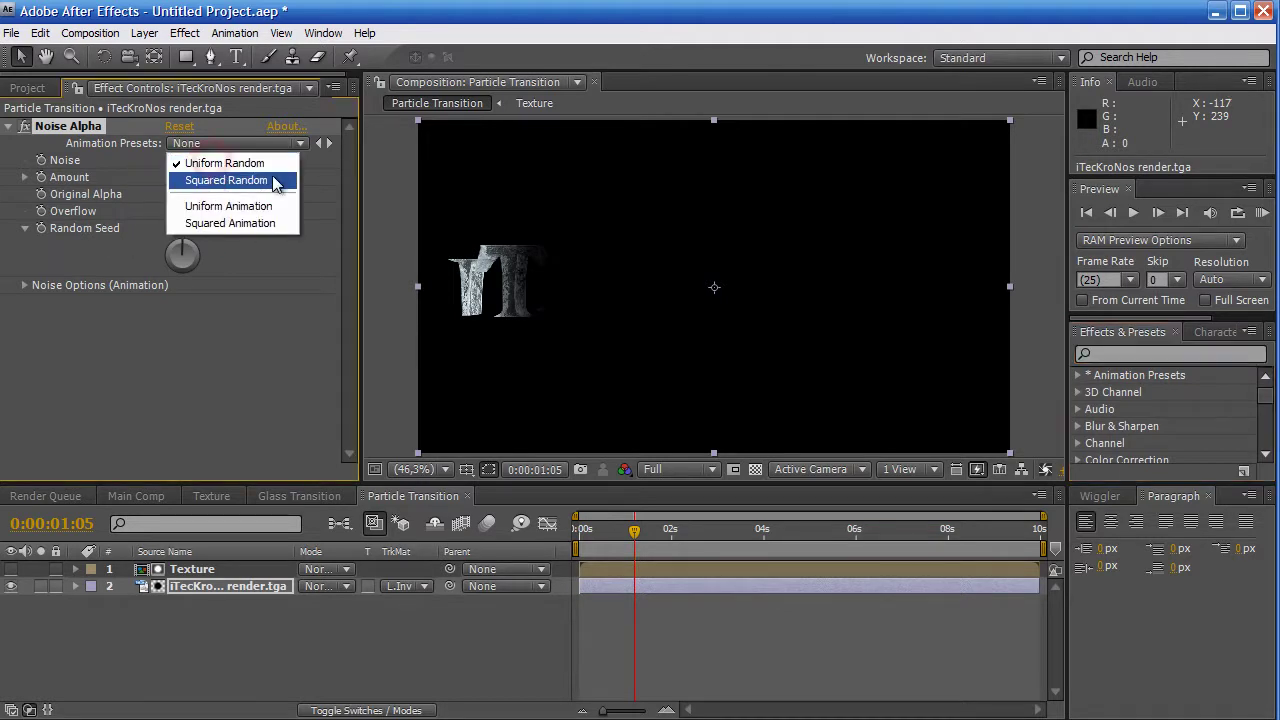
{"action": "left_click", "coordinate": [212, 188]}
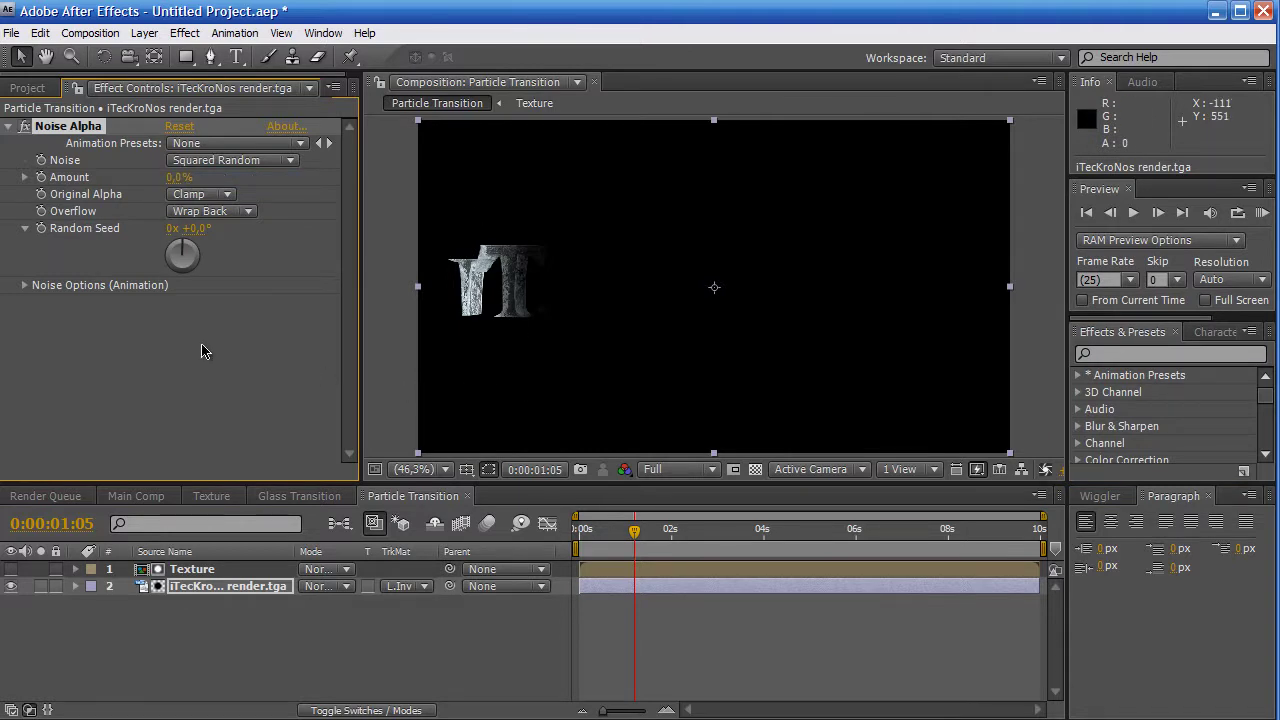
{"action": "mouse_move", "coordinate": [174, 177]}
{"action": "left_mouse_down"}
{"action": "mouse_move", "coordinate": [448, 171]}
{"action": "mouse_move", "coordinate": [465, 262]}
{"action": "mouse_move", "coordinate": [697, 287]}
{"action": "left_mouse_up"}
{"action": "key", "text": "period"}
{"action": "key", "text": "h"}
{"action": "key", "text": "period"}
{"action": "key", "text": "v"}
Set the Noise Alpha Amount to 149% and Original Alpha to Scale
{"action": "left_click", "coordinate": [185, 177]}
{"action": "type", "text": "149"}
{"action": "key", "text": "Return"}
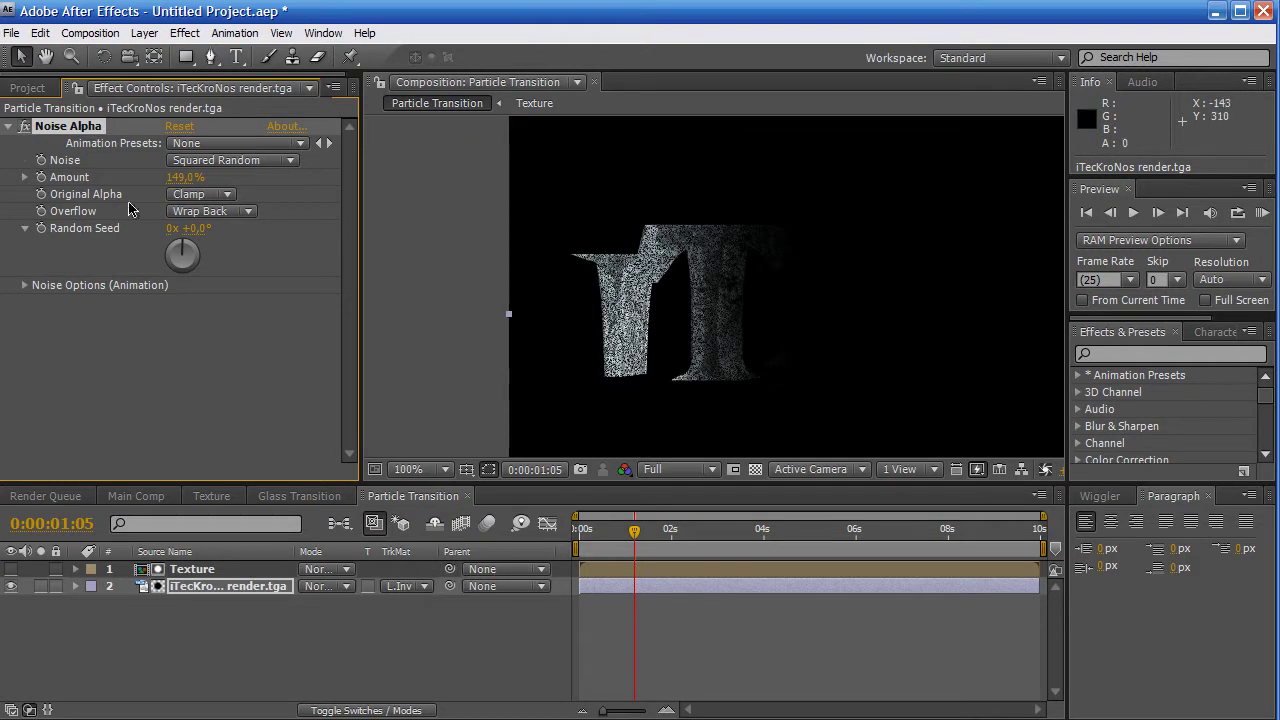
{"action": "left_click", "coordinate": [222, 195]}
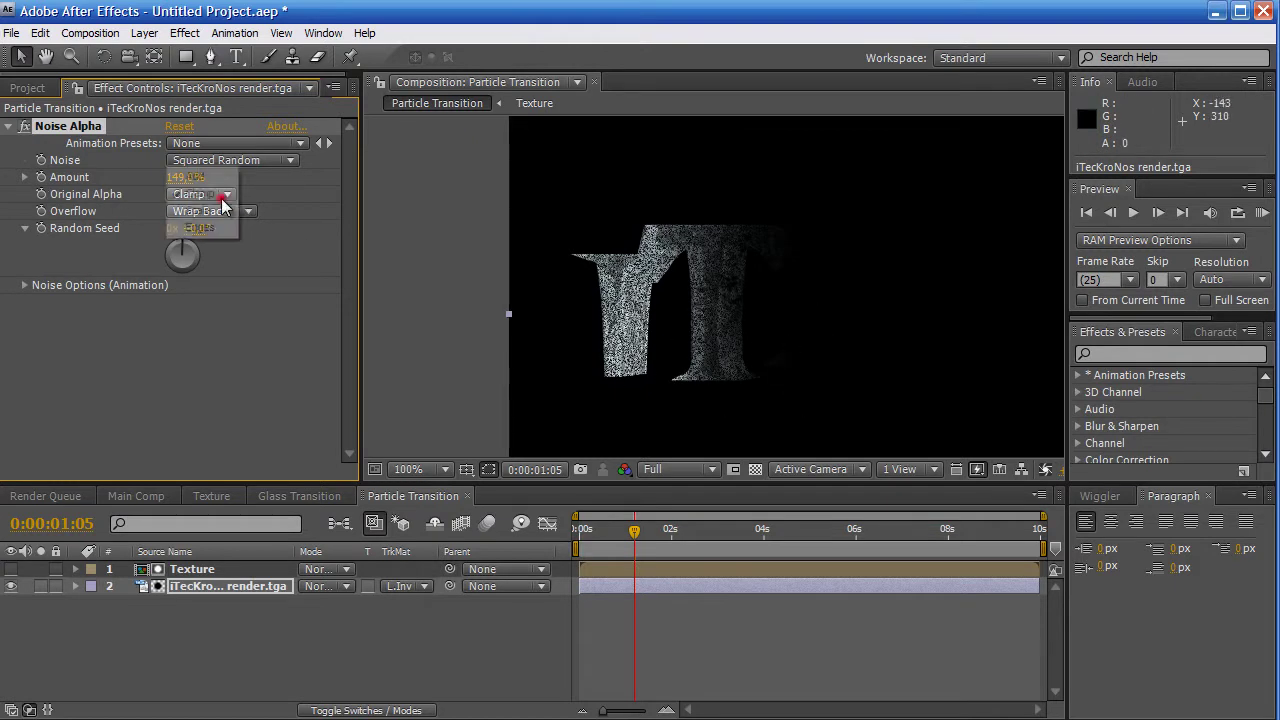
{"action": "left_click", "coordinate": [224, 211]}
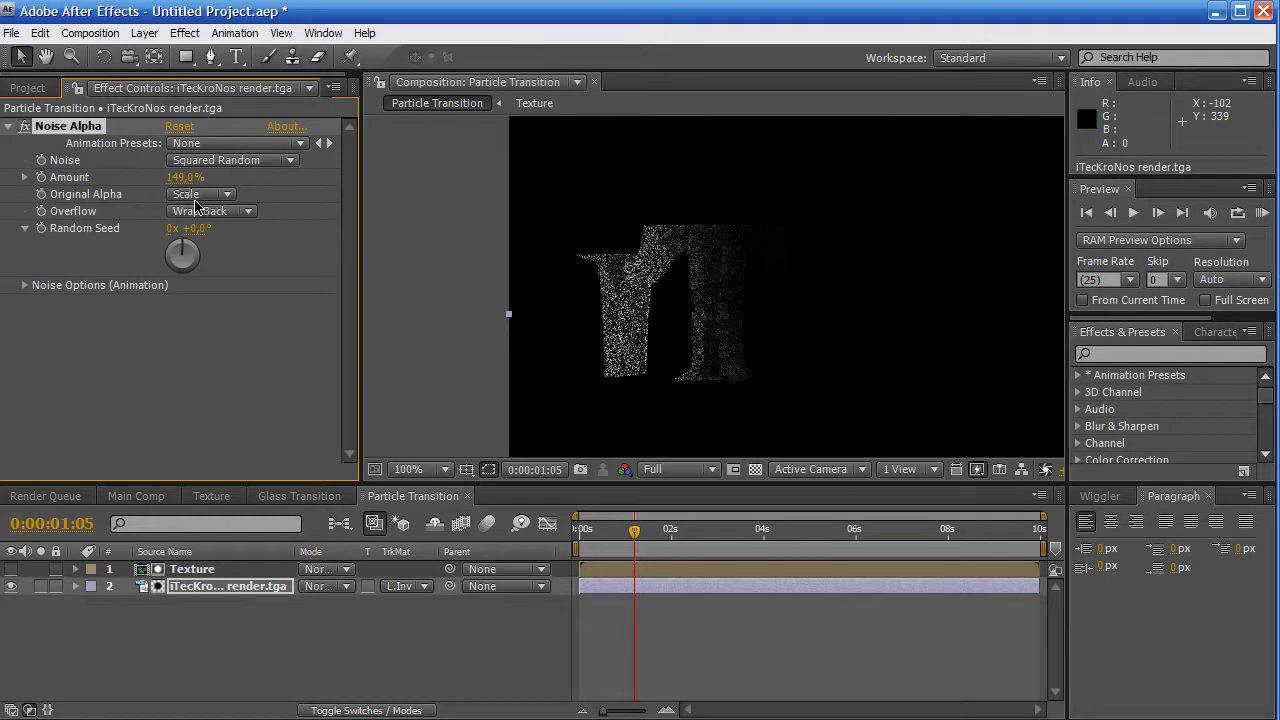
Apply CC Vector Blur to the render layer with its Amount set to 1.3
{"action": "left_click", "coordinate": [11, 127]}
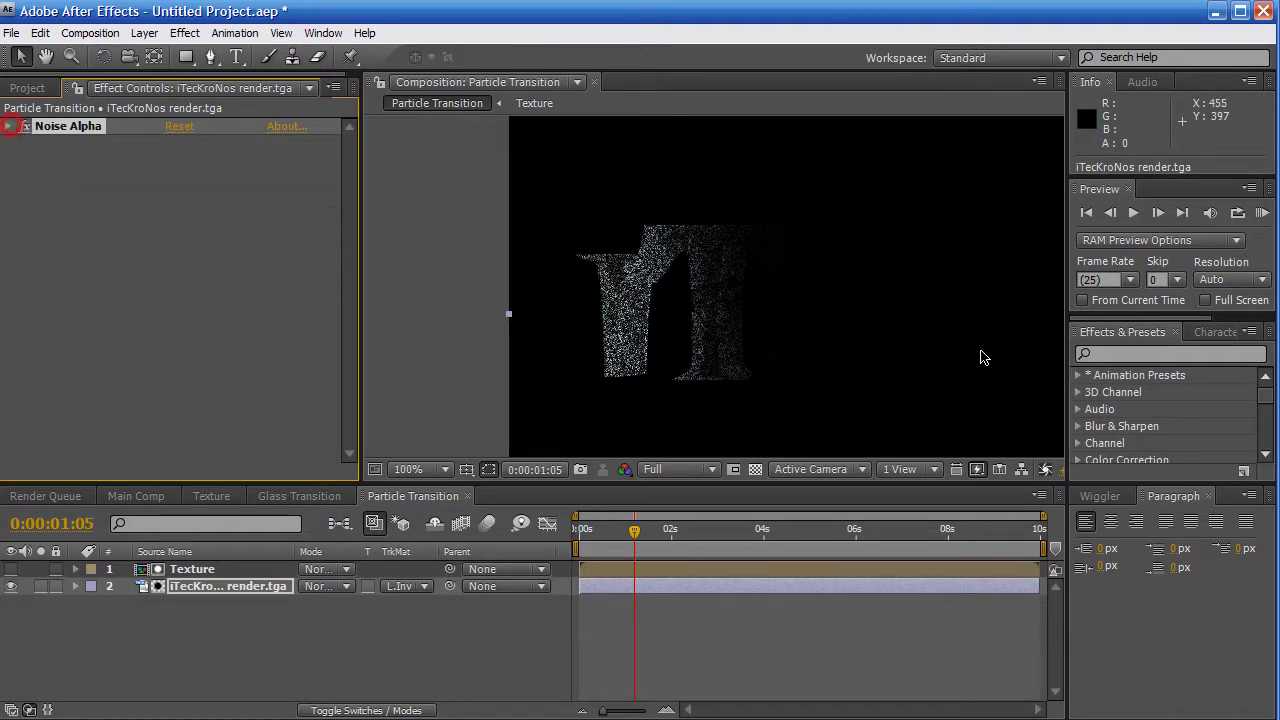
{"action": "left_click", "coordinate": [1172, 354]}
{"action": "type", "text": "cc ve"}
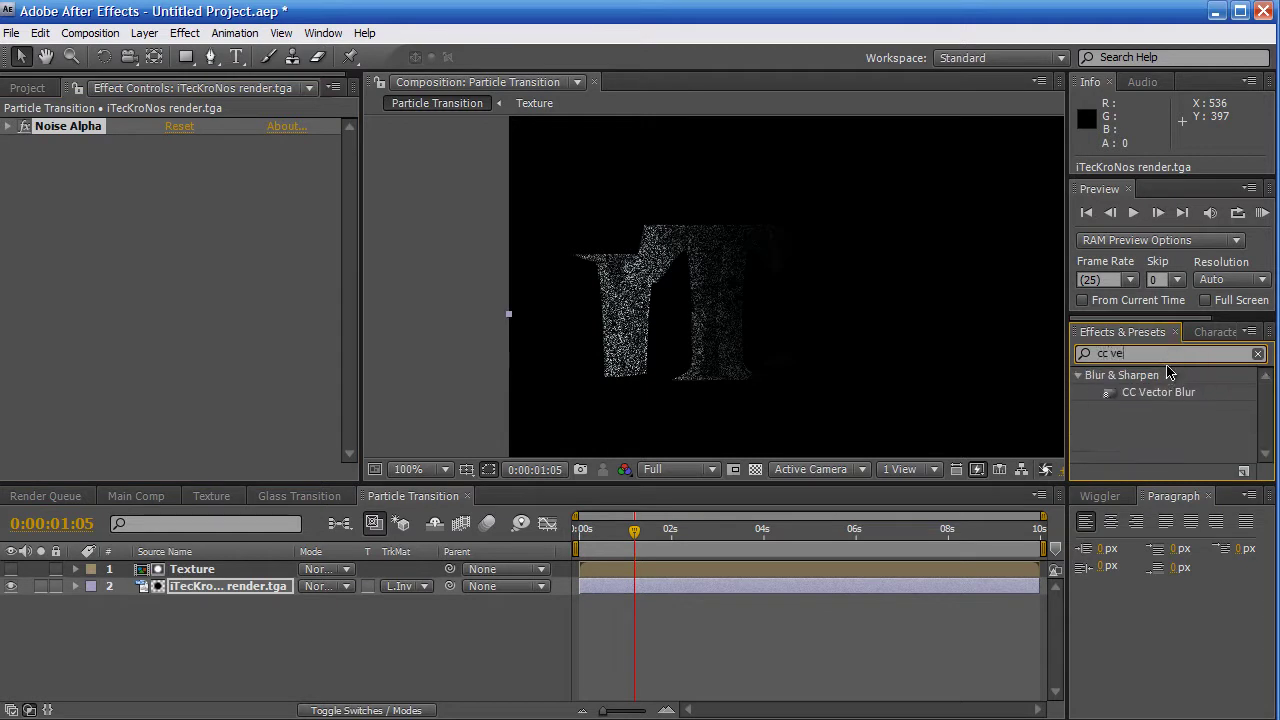
{"action": "type", "text": "ctor blur"}
{"action": "double_click", "coordinate": [1141, 394]}
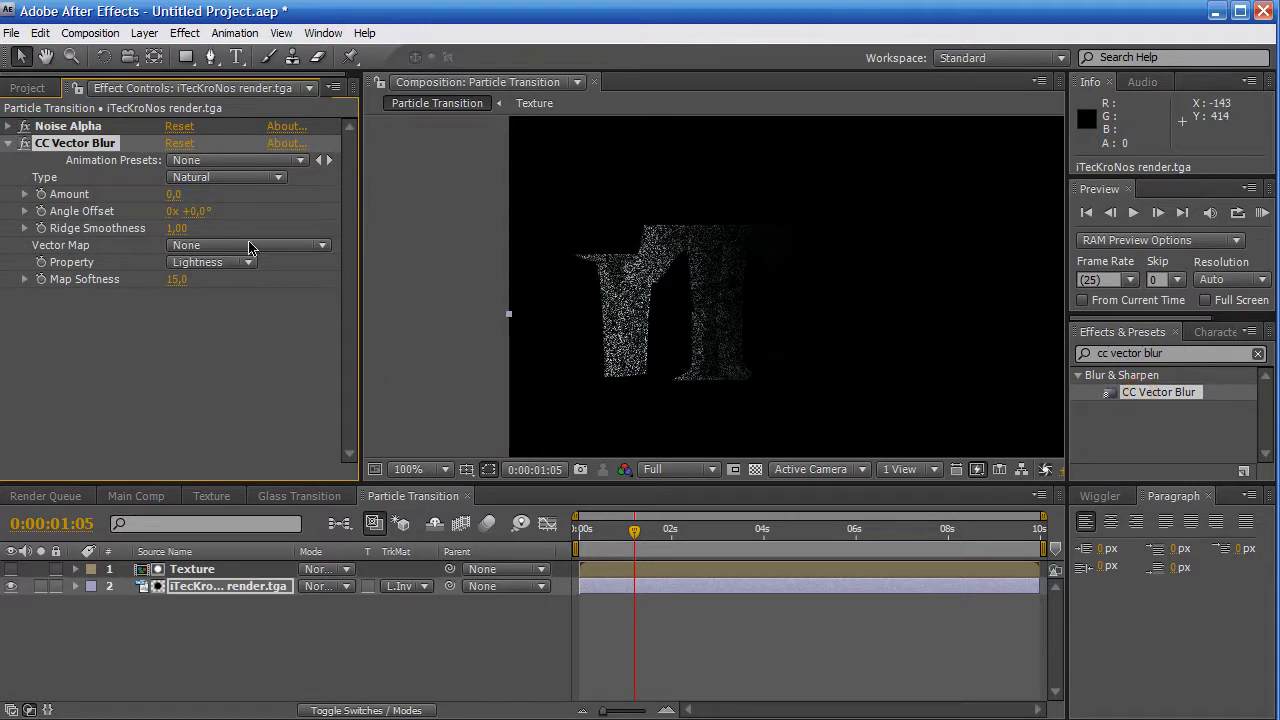
{"action": "left_click", "coordinate": [172, 194]}
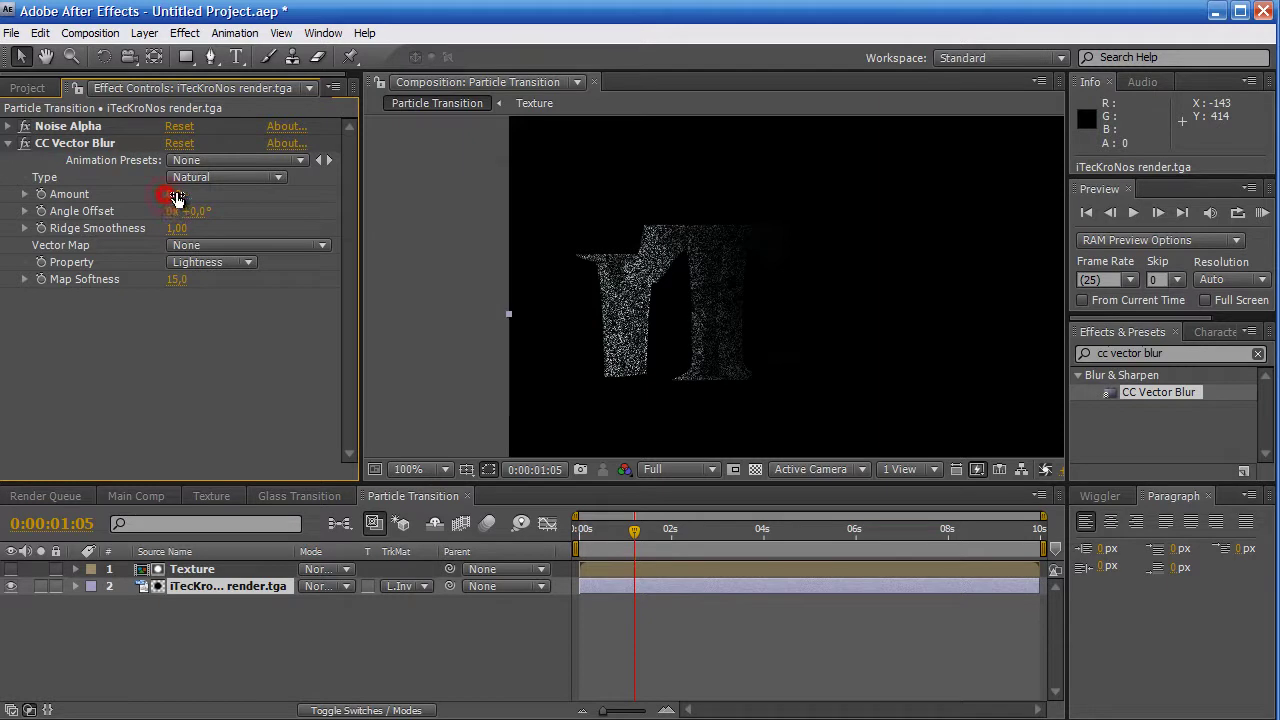
{"action": "type", "text": "1,3"}
{"action": "key", "text": "Return"}
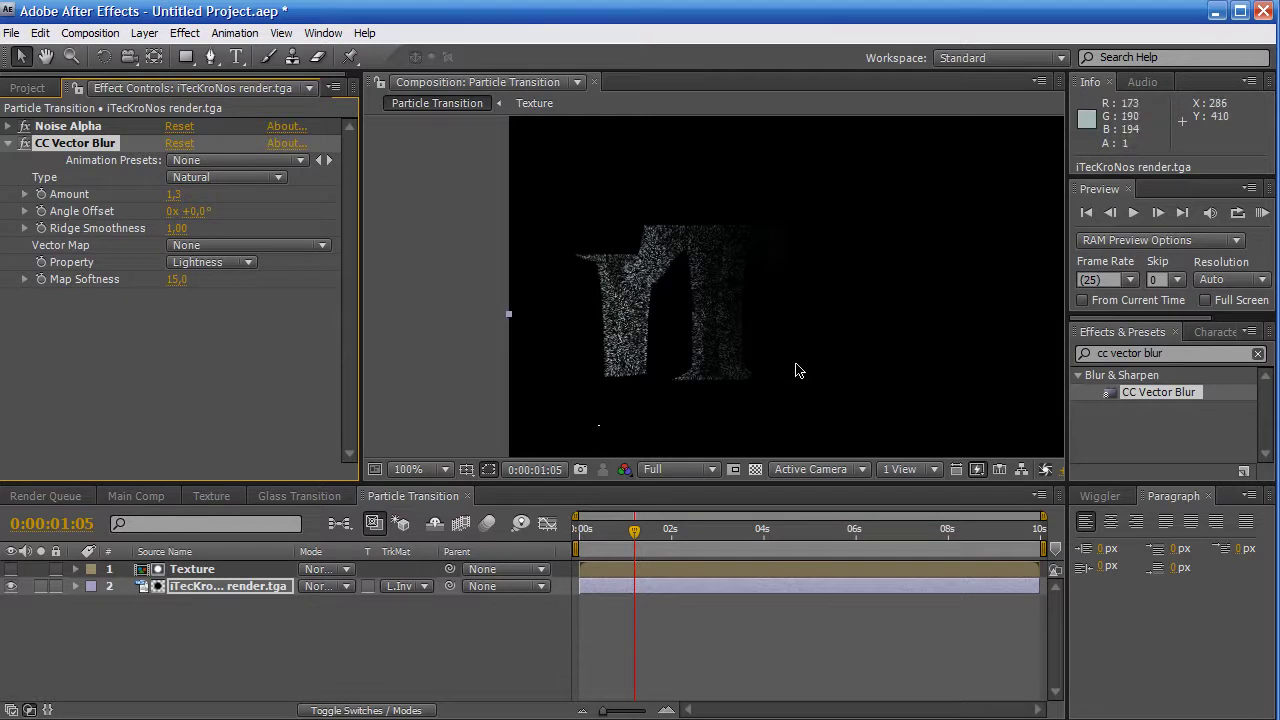
Edit the Texture layer's Evolution expression from time*80 to time*40
{"action": "left_click", "coordinate": [240, 569]}
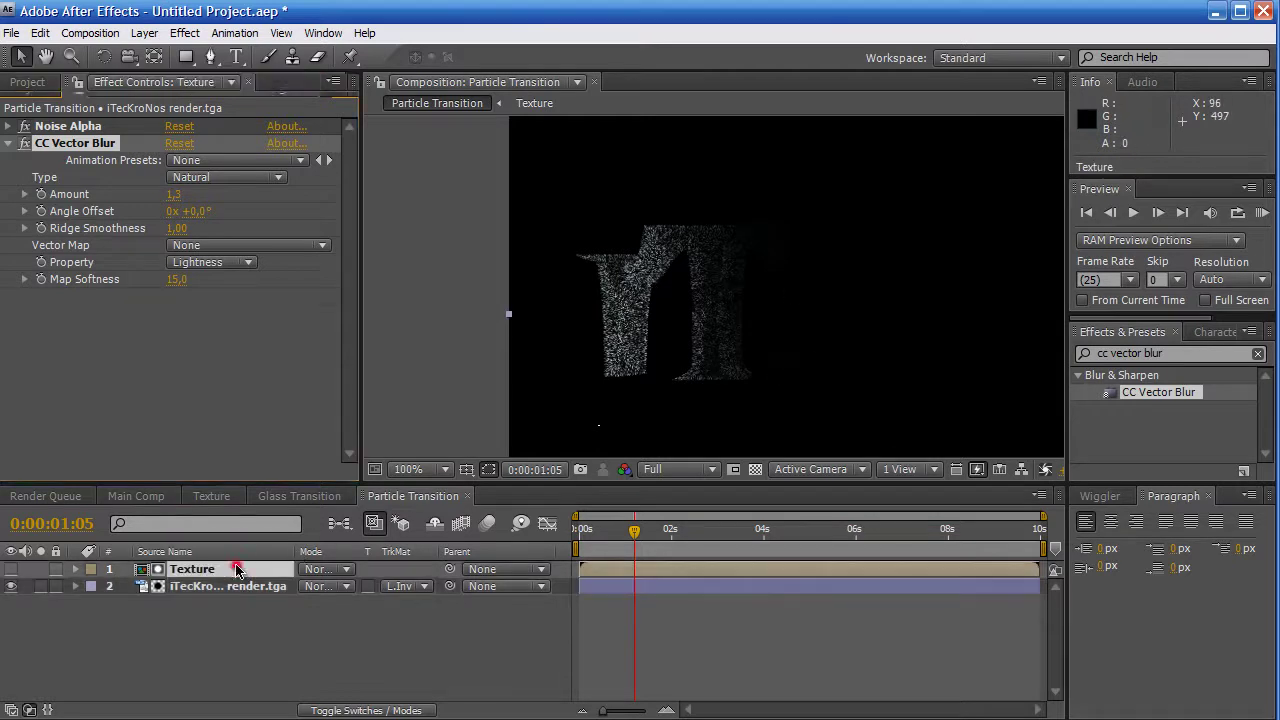
{"action": "key", "text": "e"}
{"action": "key", "text": "e"}
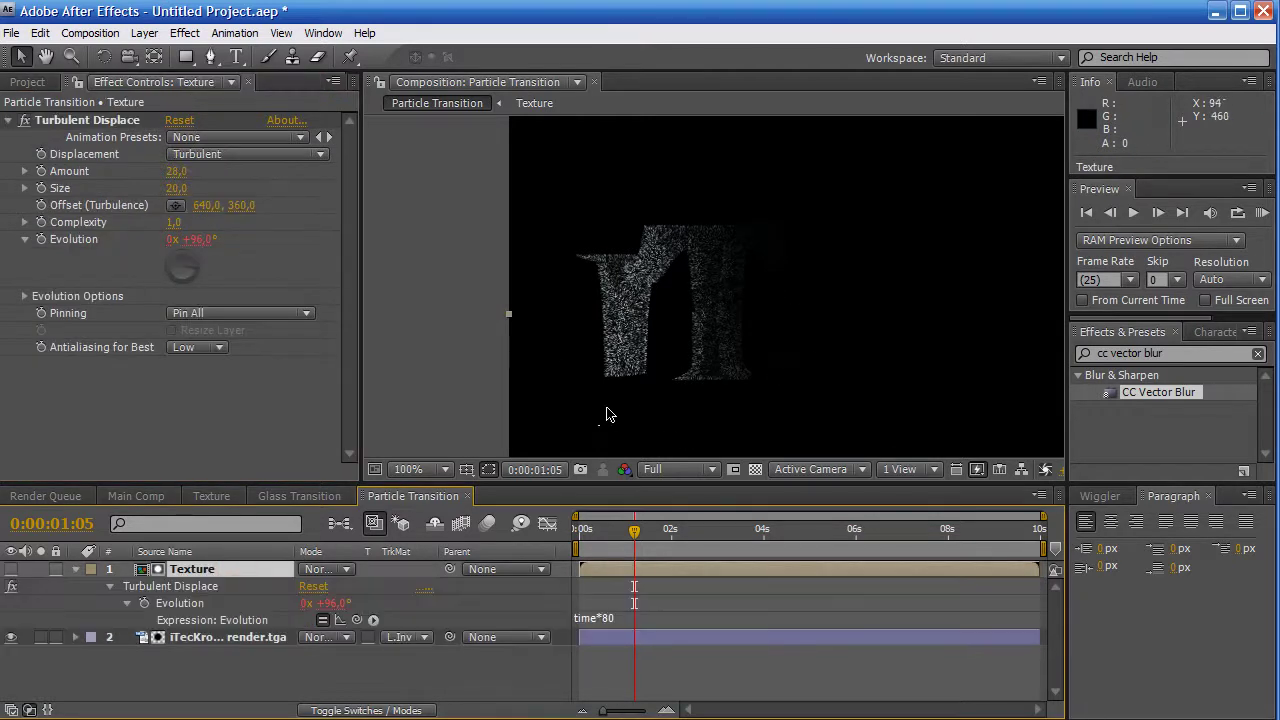
{"action": "left_click", "coordinate": [605, 620]}
{"action": "left_click", "coordinate": [636, 619]}
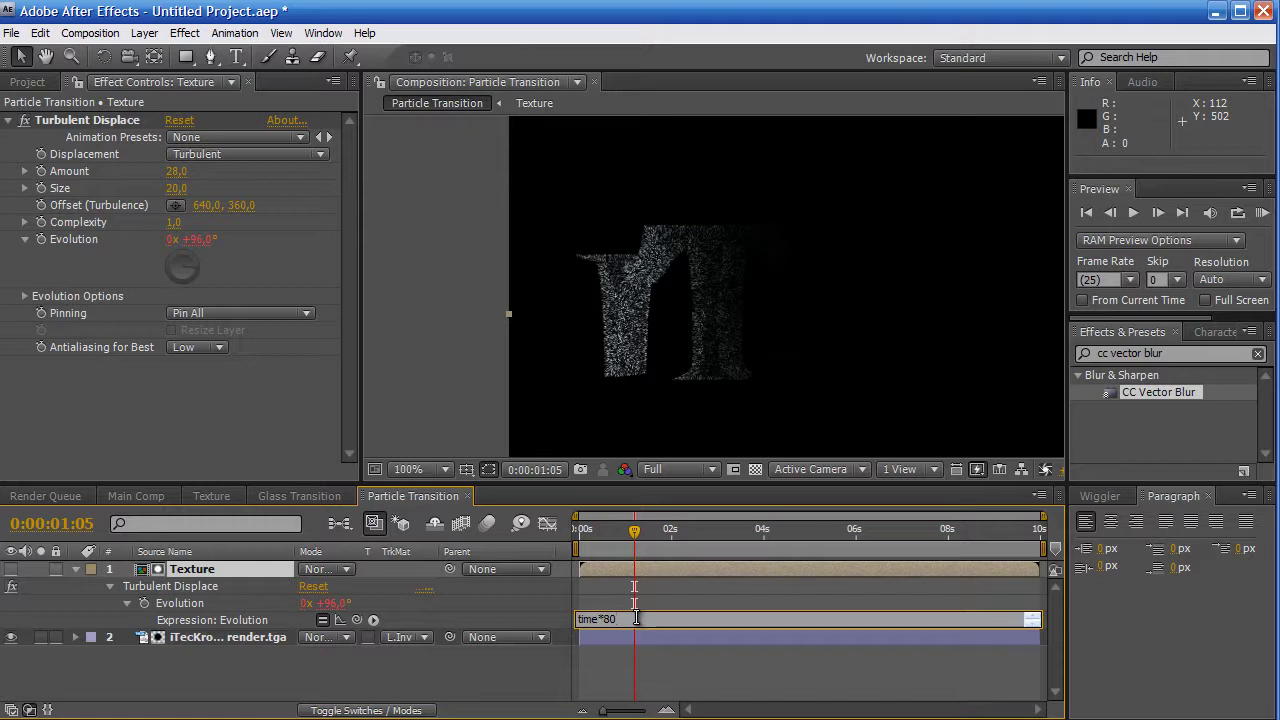
{"action": "type", "text": "4"}
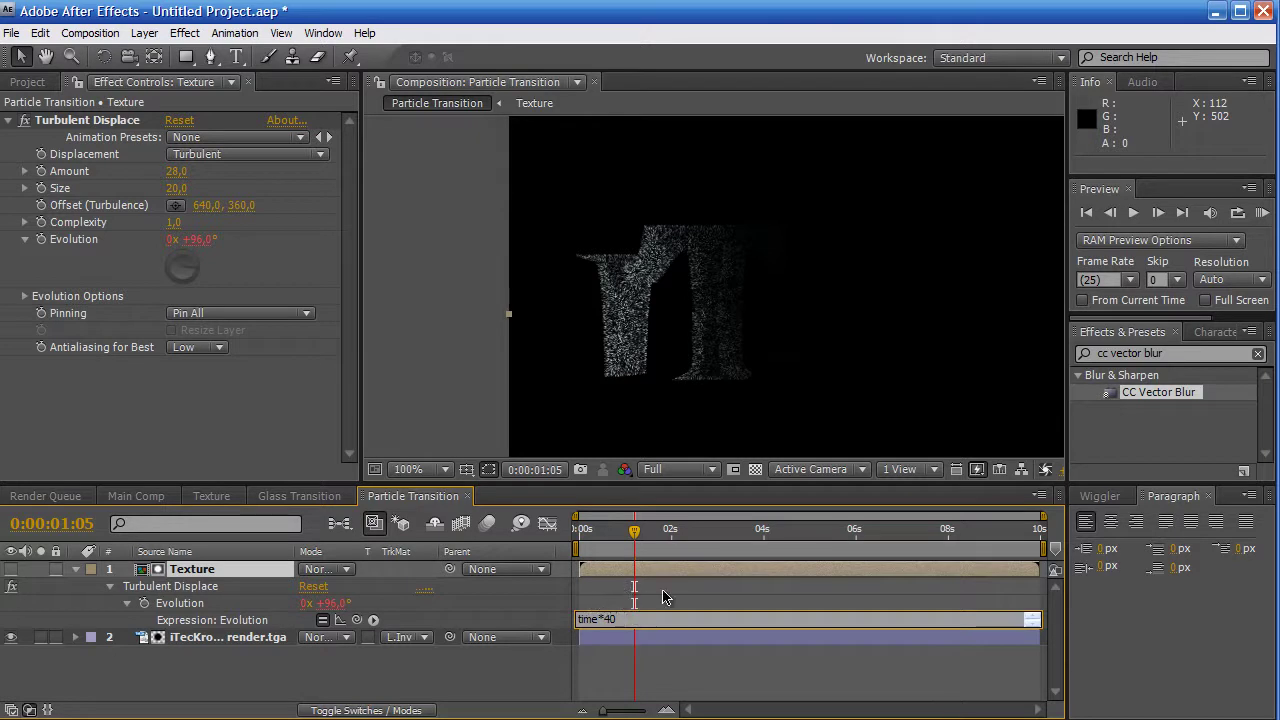
{"action": "left_click", "coordinate": [663, 597]}
Scrub to 0:00:03:08 and fit the whole composition in the viewer
{"action": "left_click_drag", "start_coordinate": [580, 540], "coordinate": [762, 534]}
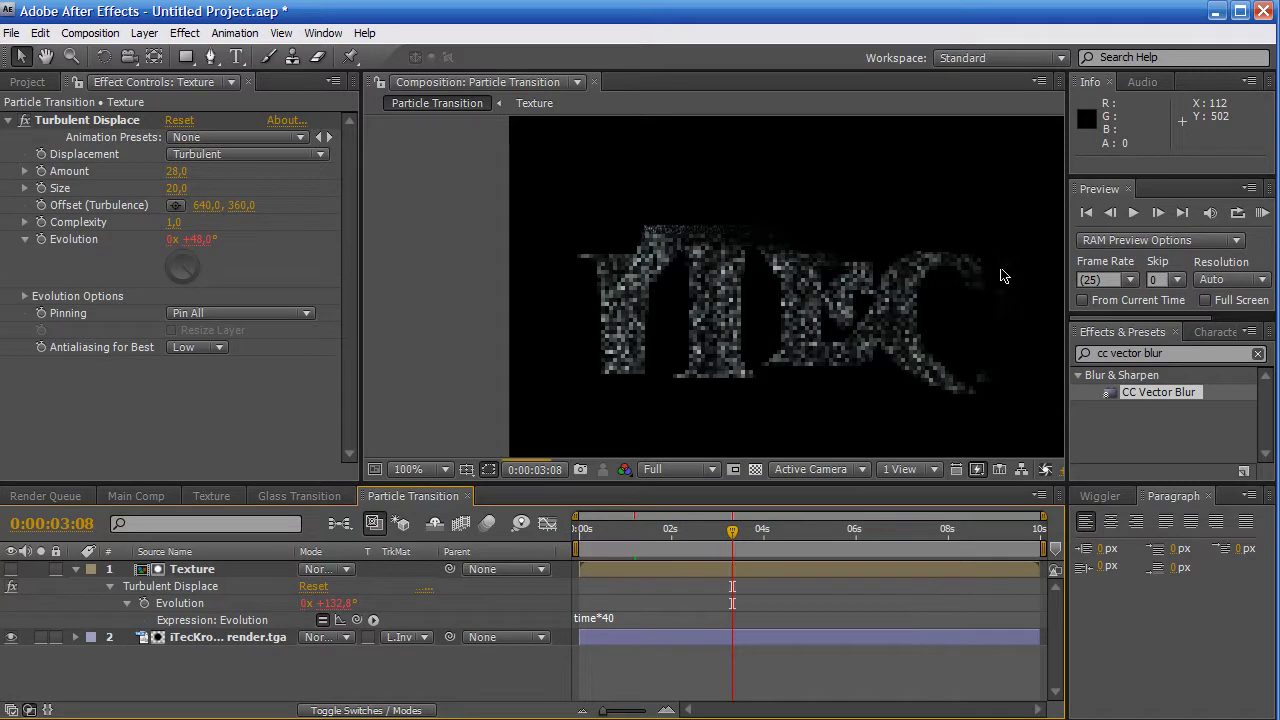
{"action": "left_click_drag", "start_coordinate": [749, 289], "coordinate": [589, 264]}
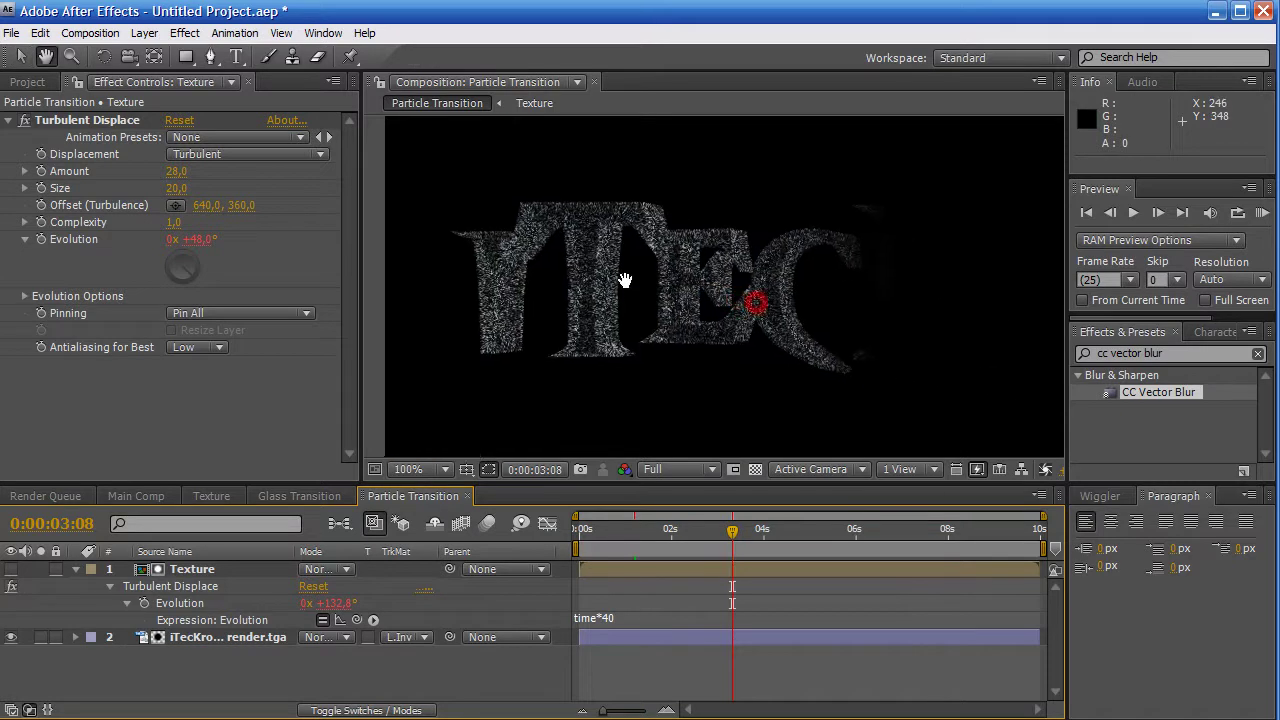
{"action": "left_click", "coordinate": [412, 469]}
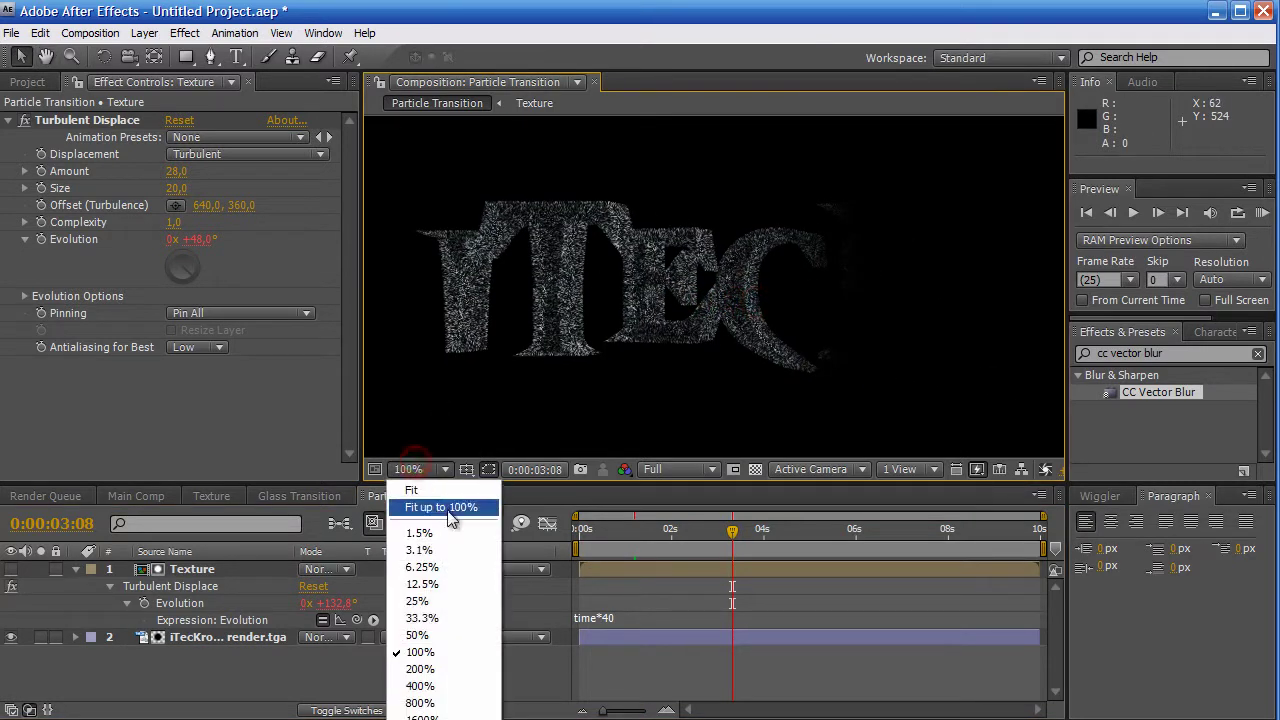
{"action": "left_click", "coordinate": [440, 507]}
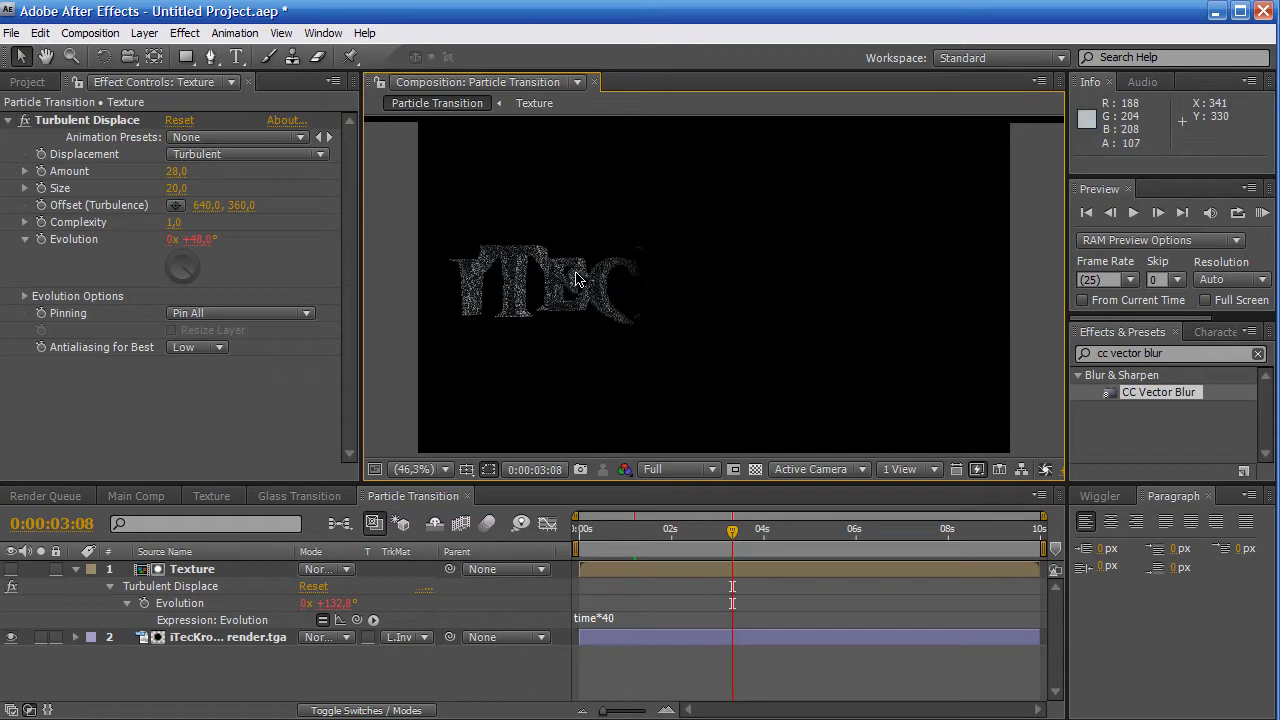
Open Main Comp and drag in Particle Transition, then Glass Transition, below Middle Storm
{"action": "left_click", "coordinate": [28, 82]}
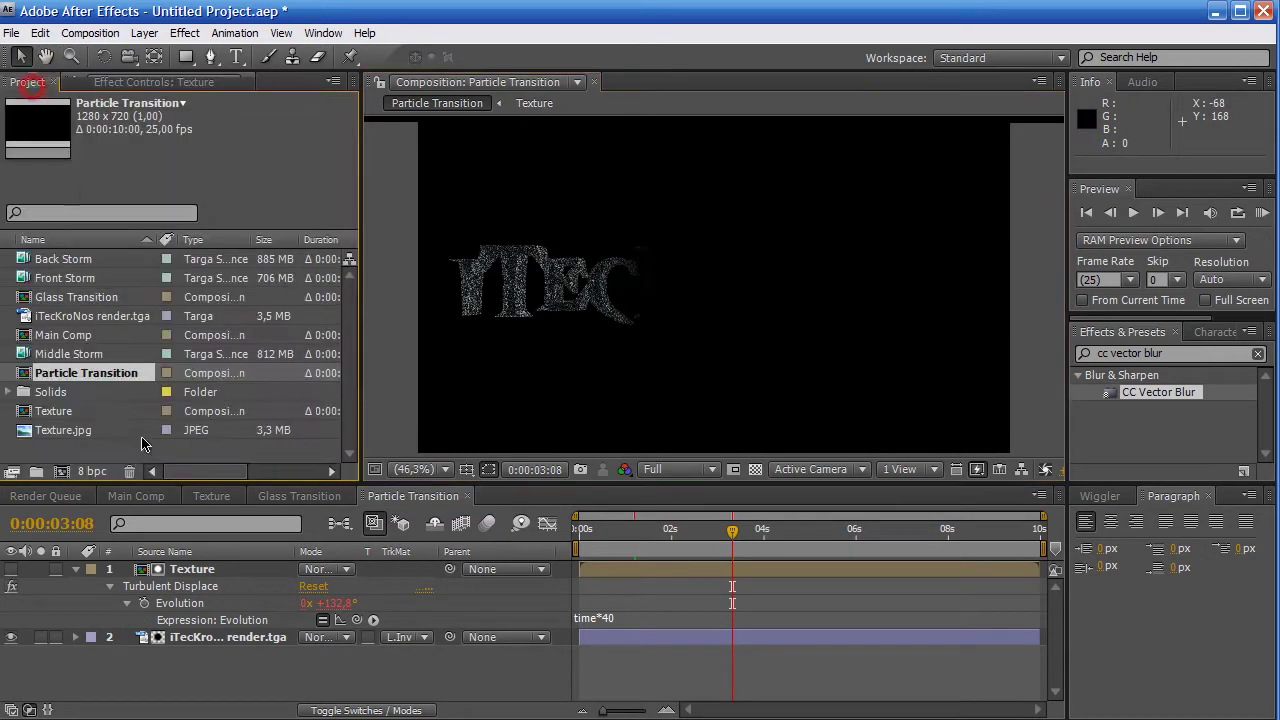
{"action": "left_click", "coordinate": [140, 496]}
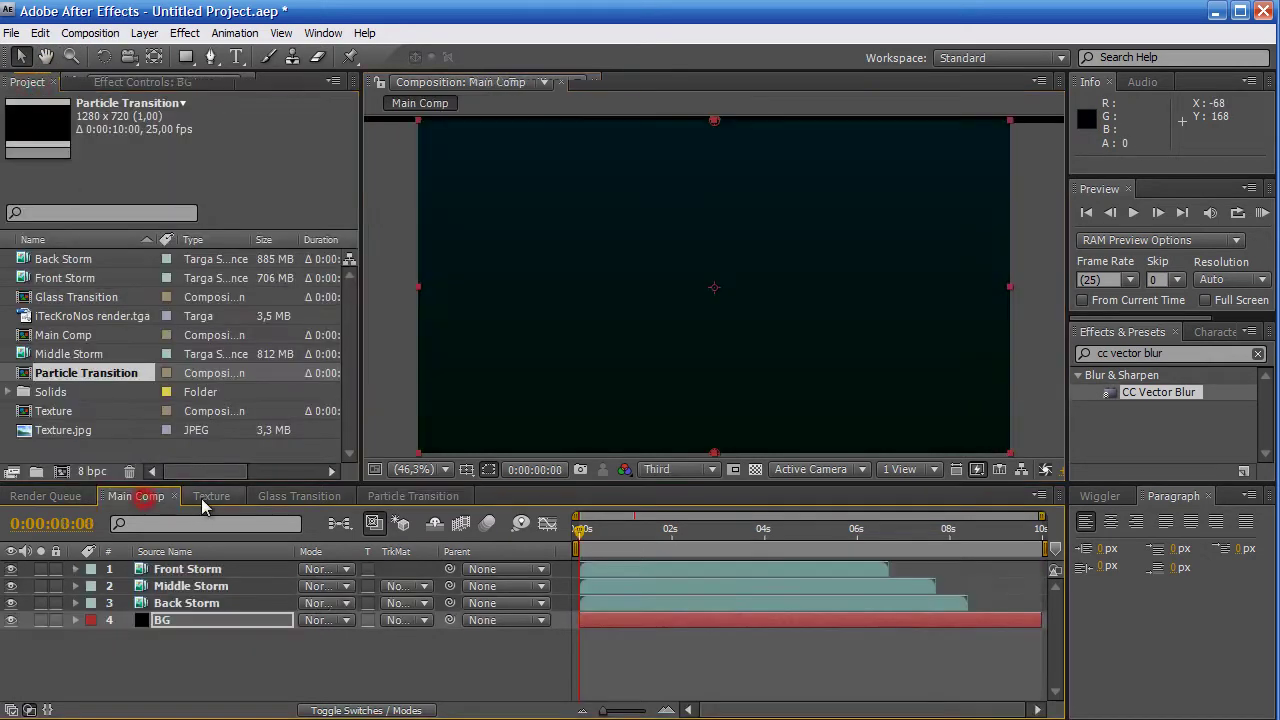
{"action": "left_click", "coordinate": [75, 373]}
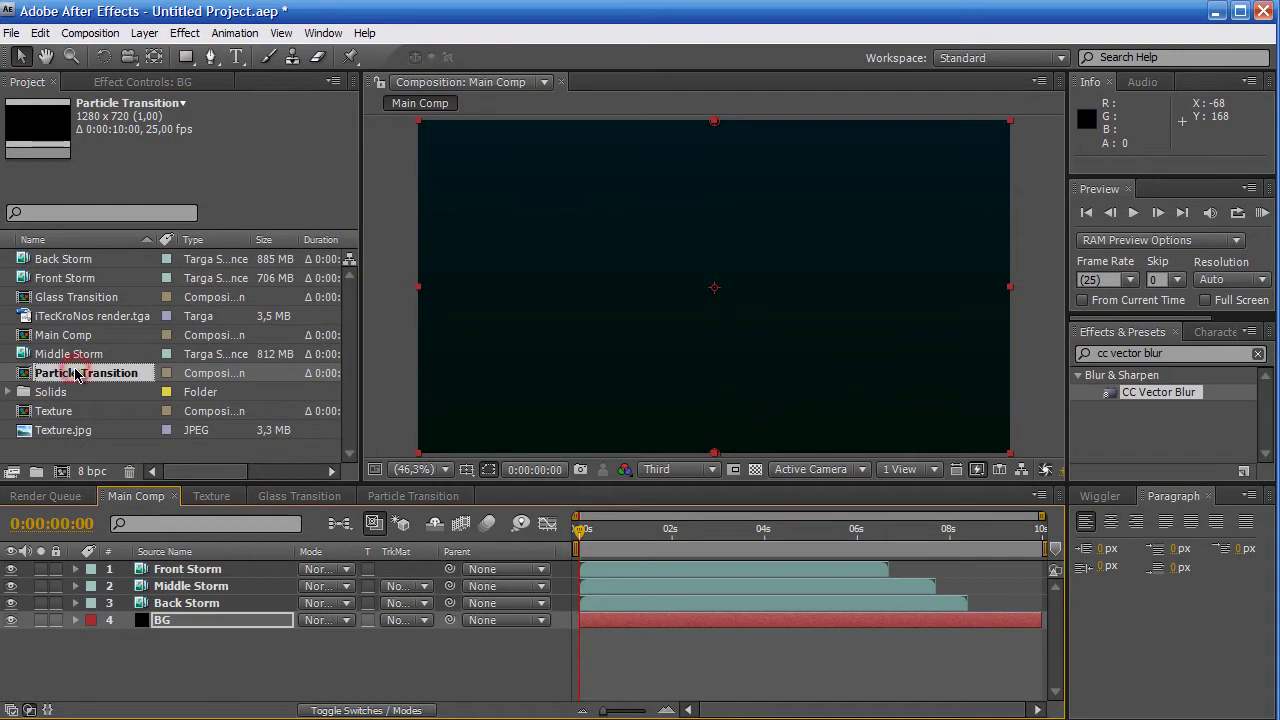
{"action": "left_click_drag", "start_coordinate": [75, 373], "coordinate": [177, 597]}
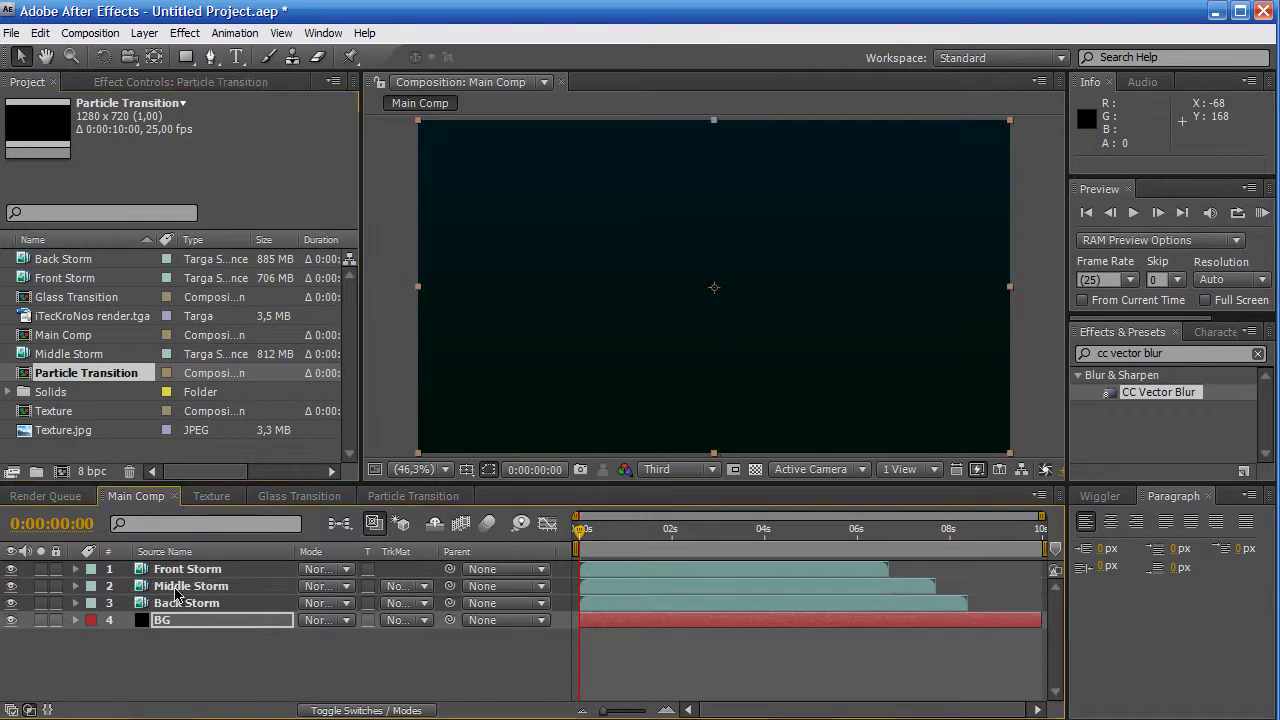
{"action": "left_click_drag", "start_coordinate": [177, 597], "coordinate": [177, 595]}
{"action": "left_click_drag", "start_coordinate": [85, 302], "coordinate": [214, 603]}
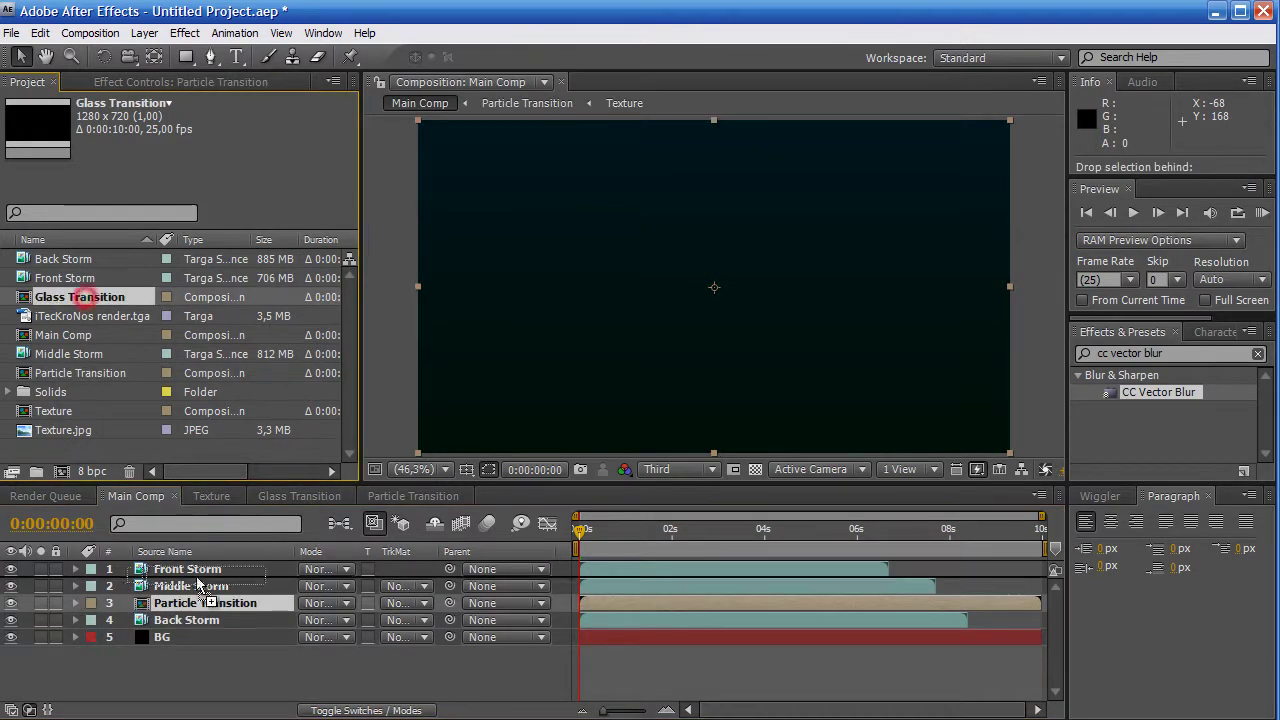
{"action": "left_click", "coordinate": [590, 542]}
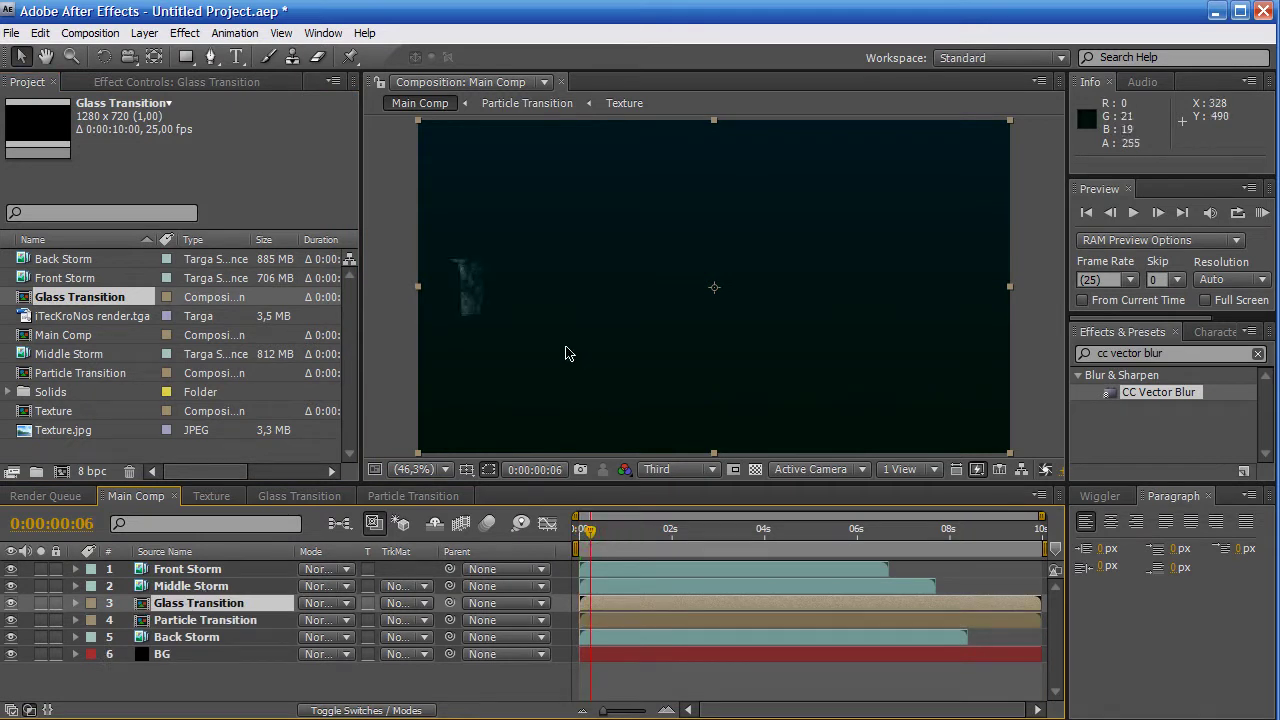
View the logo at Full resolution and 100%, then drag Particle Transition slightly earlier
{"action": "left_click", "coordinate": [692, 536]}
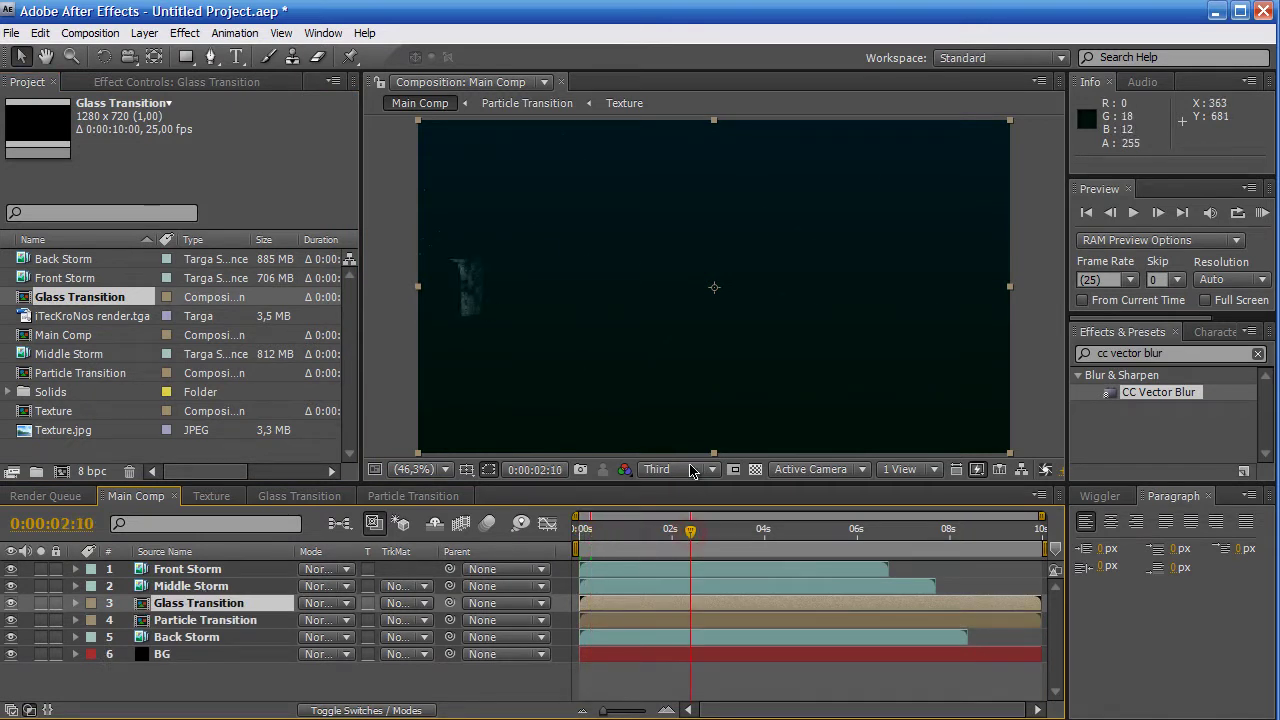
{"action": "left_click", "coordinate": [690, 469]}
{"action": "left_click", "coordinate": [692, 514]}
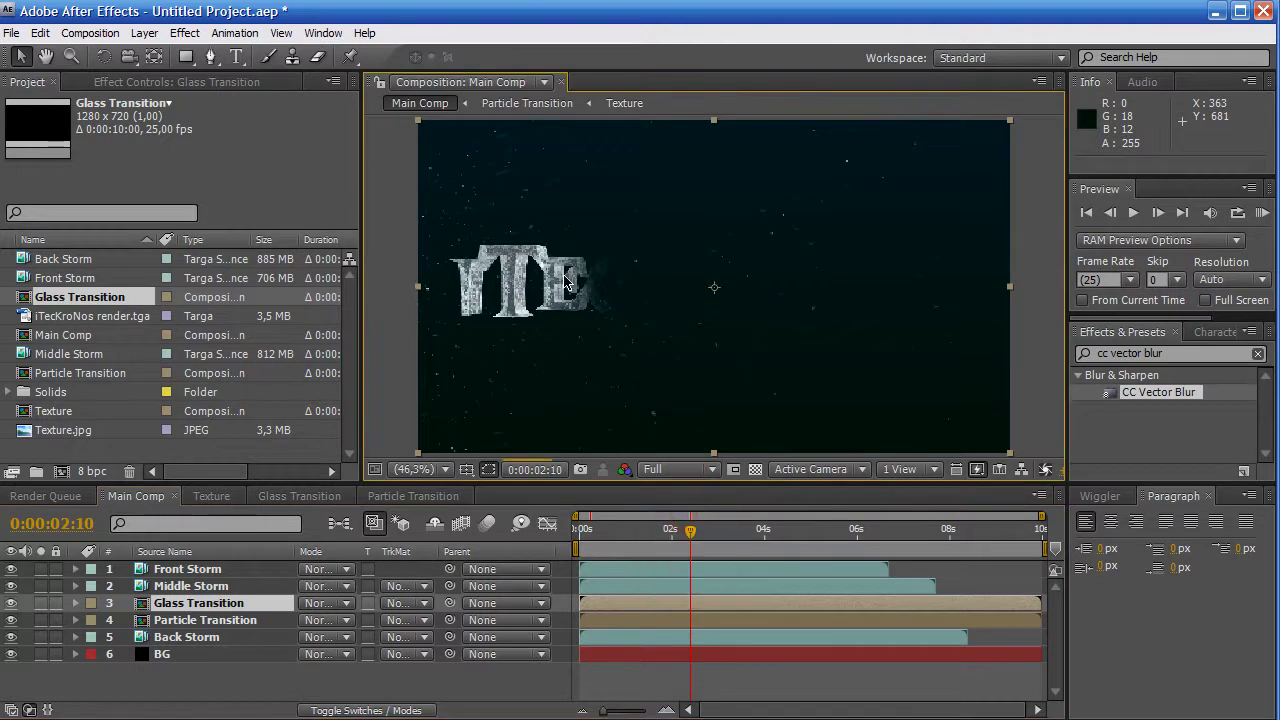
{"action": "key", "text": "slash"}
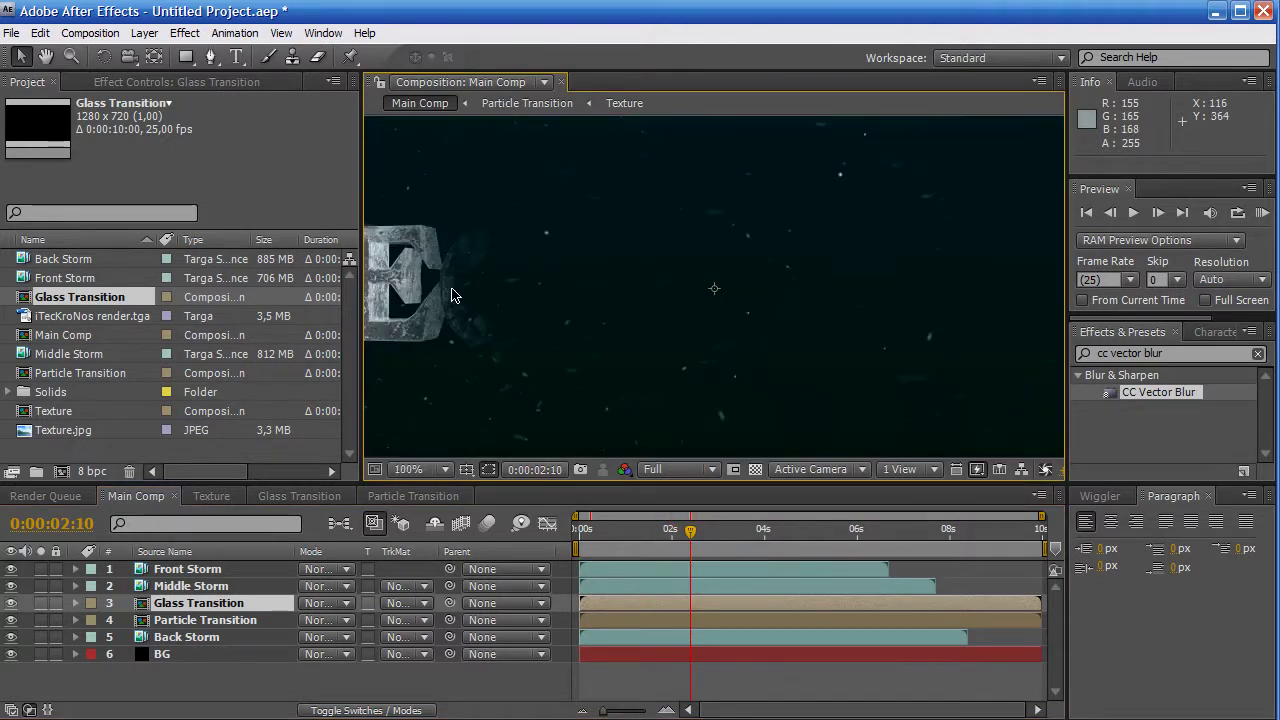
{"action": "key", "text": "h"}
{"action": "left_click_drag", "start_coordinate": [451, 295], "coordinate": [821, 325]}
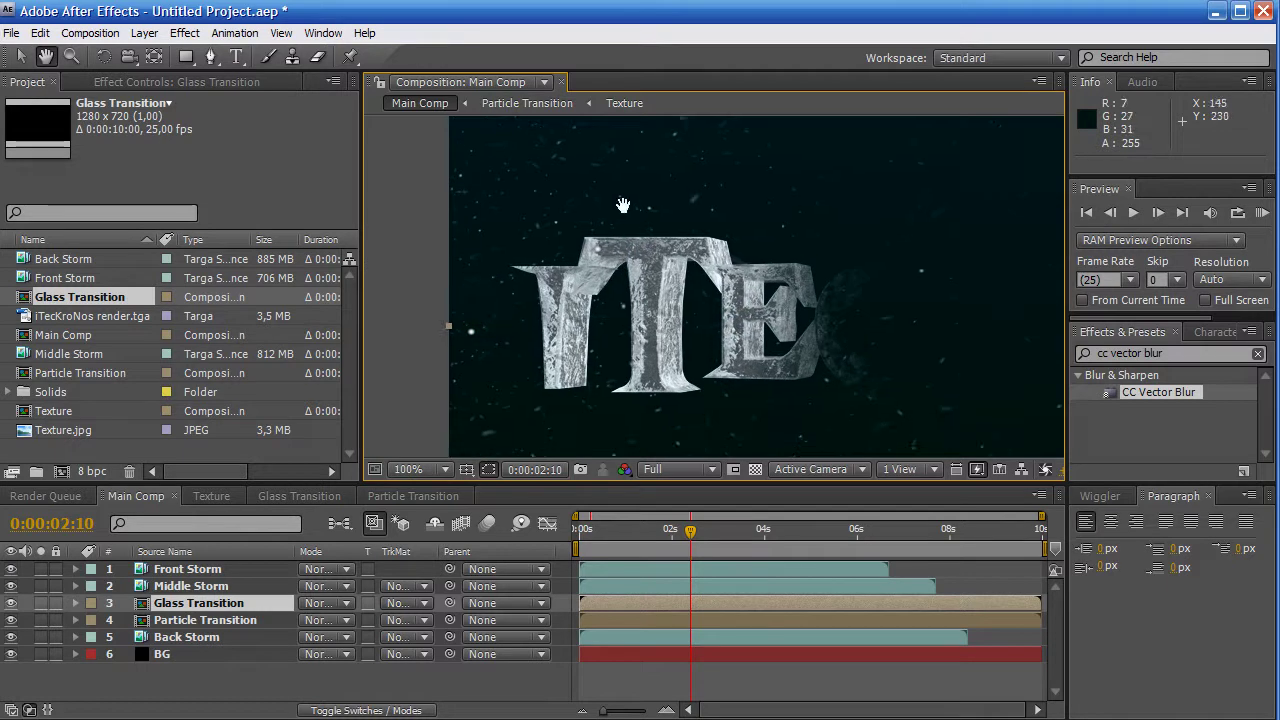
{"action": "key", "text": "v"}
{"action": "key", "text": "comma"}
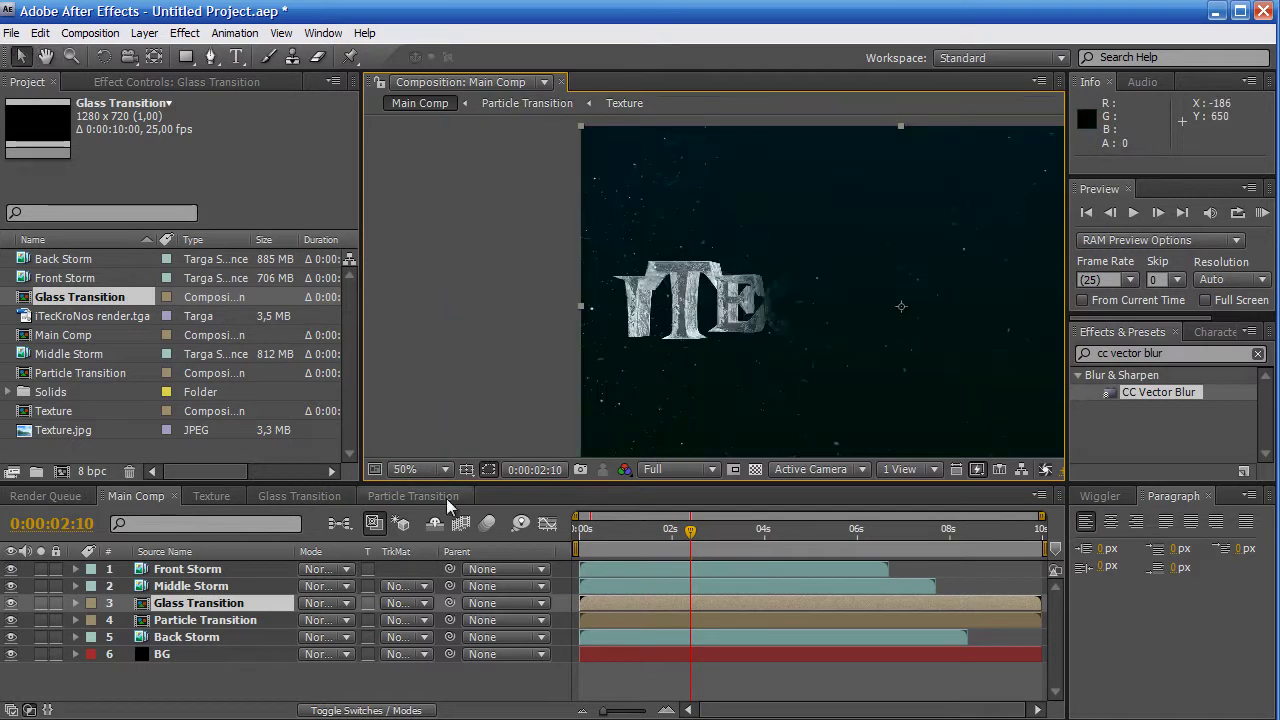
{"action": "key", "text": "period"}
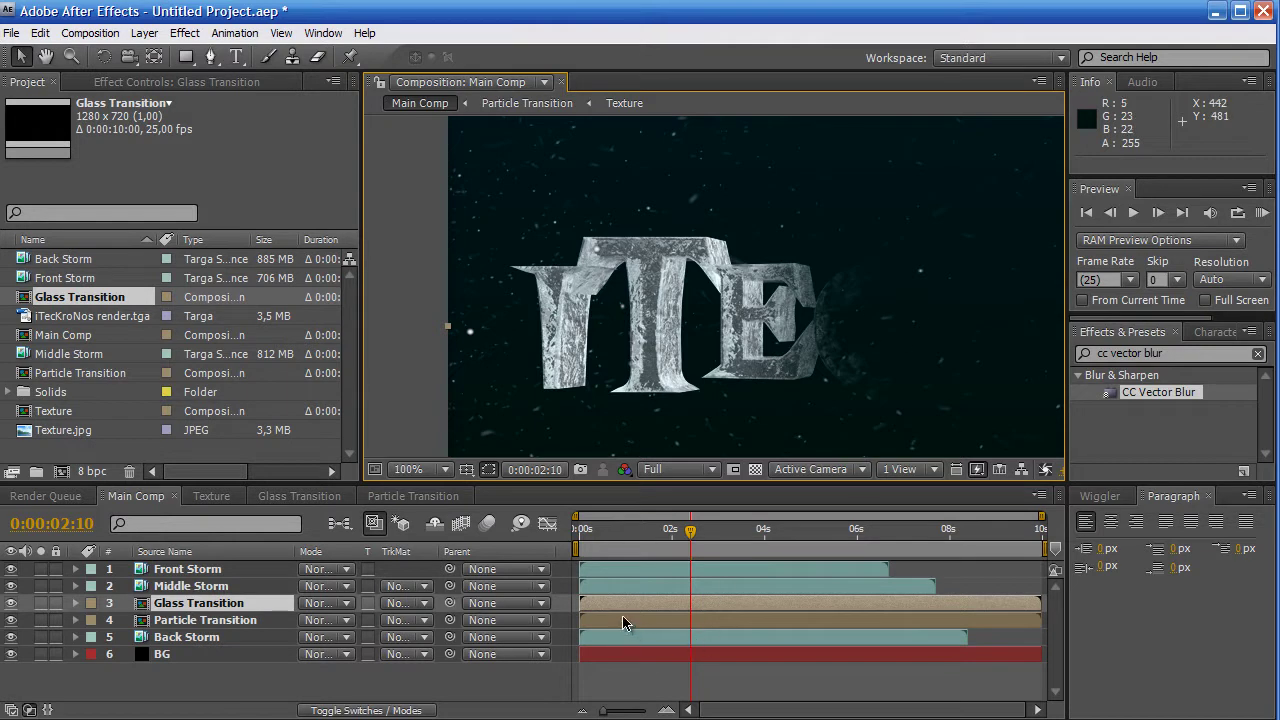
{"action": "left_click_drag", "start_coordinate": [619, 617], "coordinate": [582, 617]}
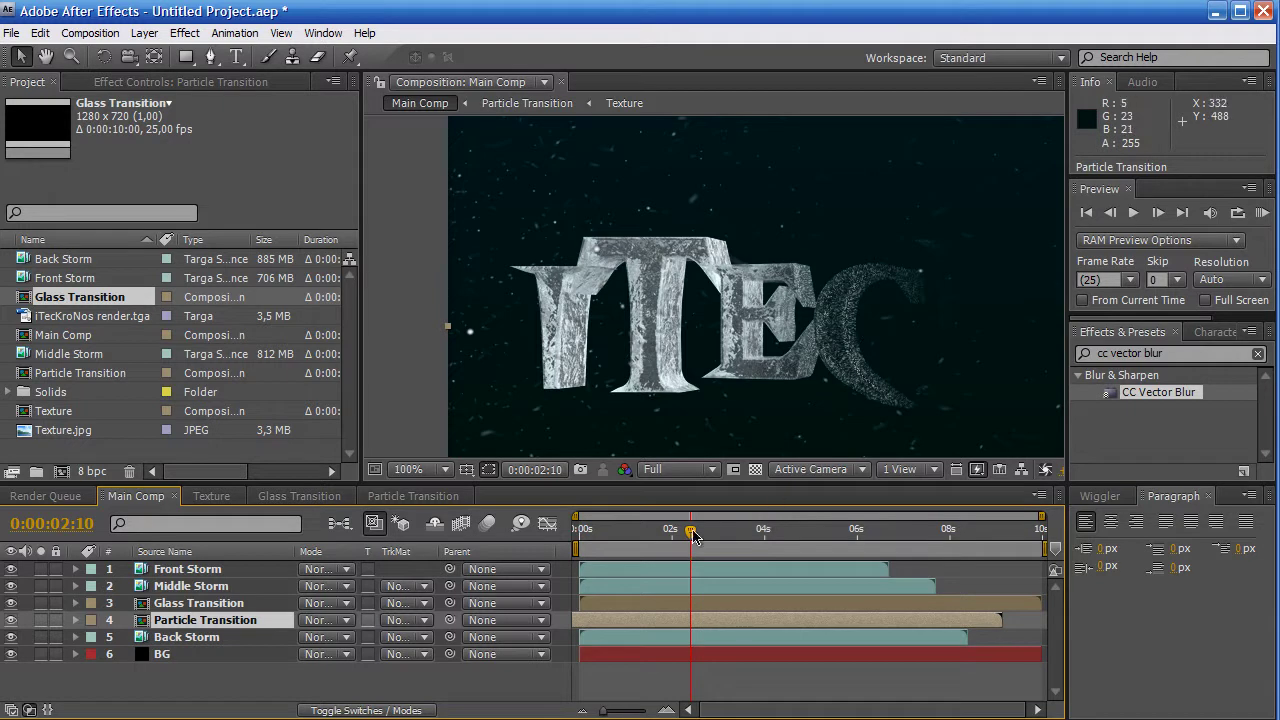
Nudge Particle Transition earlier, select the Glass Transition layer, and highlight 'vector blur' in the effects search
{"action": "mouse_move", "coordinate": [690, 531]}
{"action": "left_mouse_down"}
{"action": "mouse_move", "coordinate": [727, 531]}
{"action": "mouse_move", "coordinate": [610, 540]}
{"action": "left_mouse_up"}
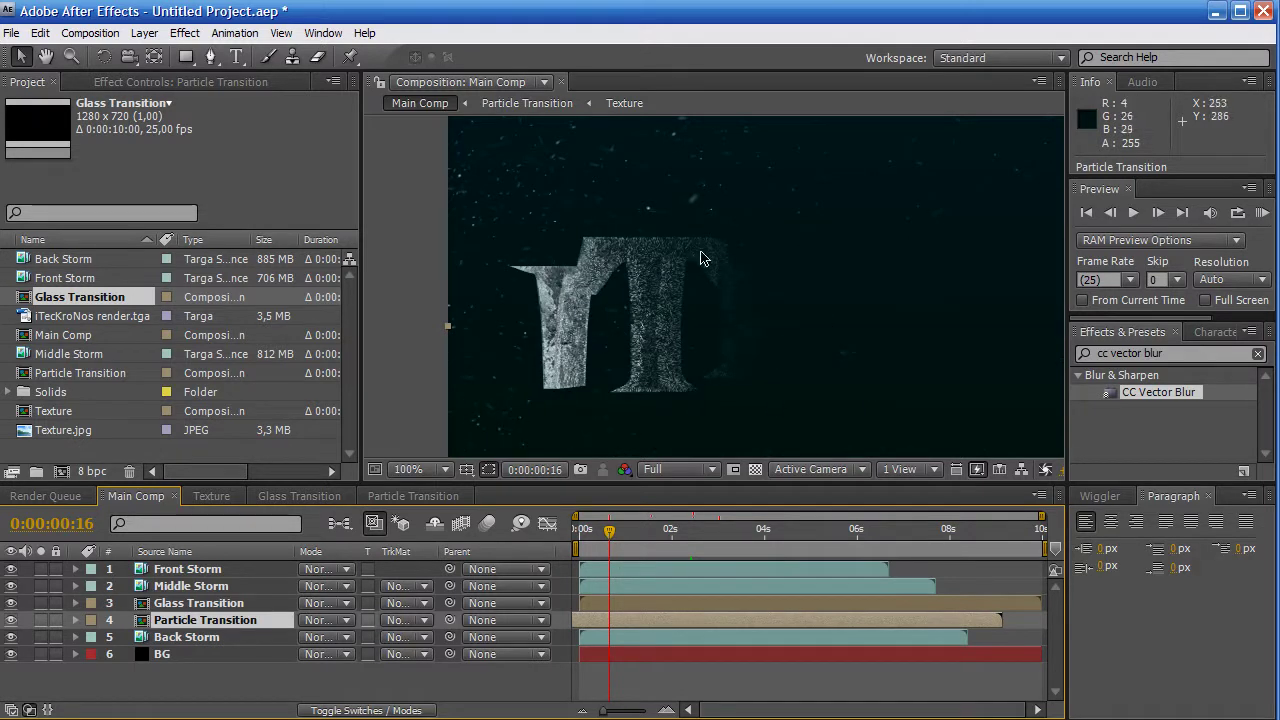
{"action": "left_click_drag", "start_coordinate": [646, 622], "coordinate": [640, 620]}
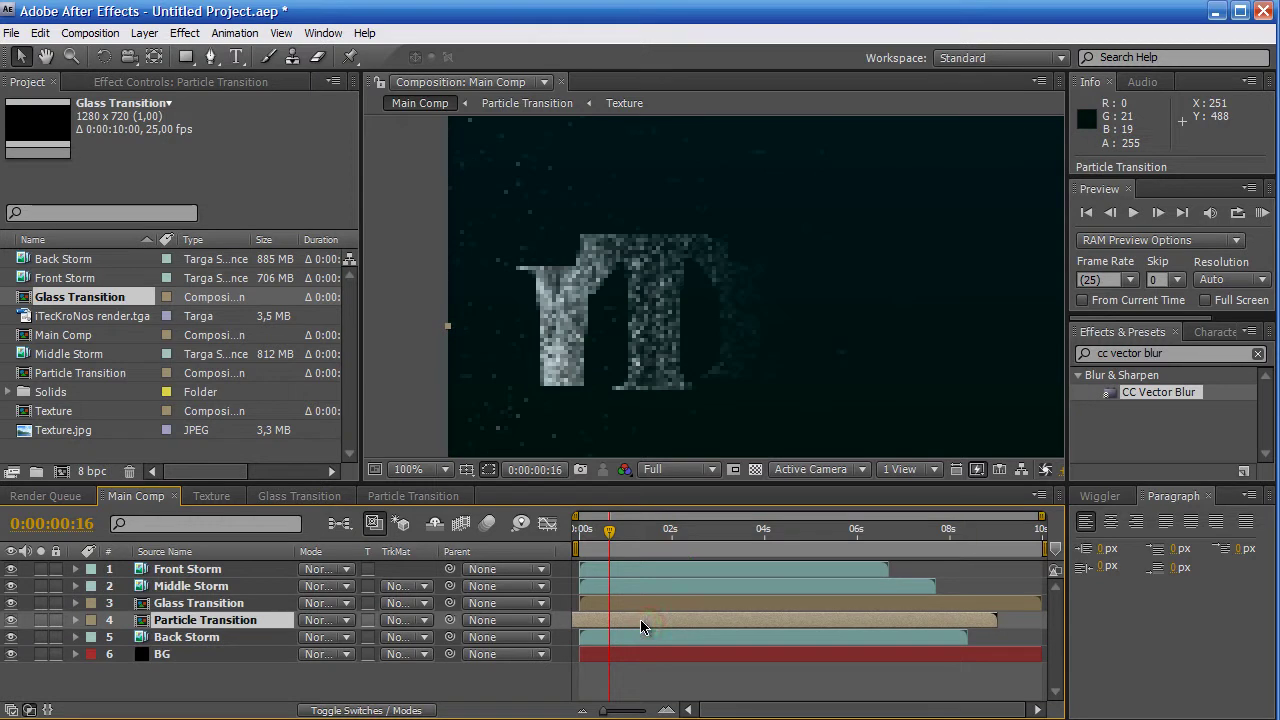
{"action": "left_click", "coordinate": [240, 602]}
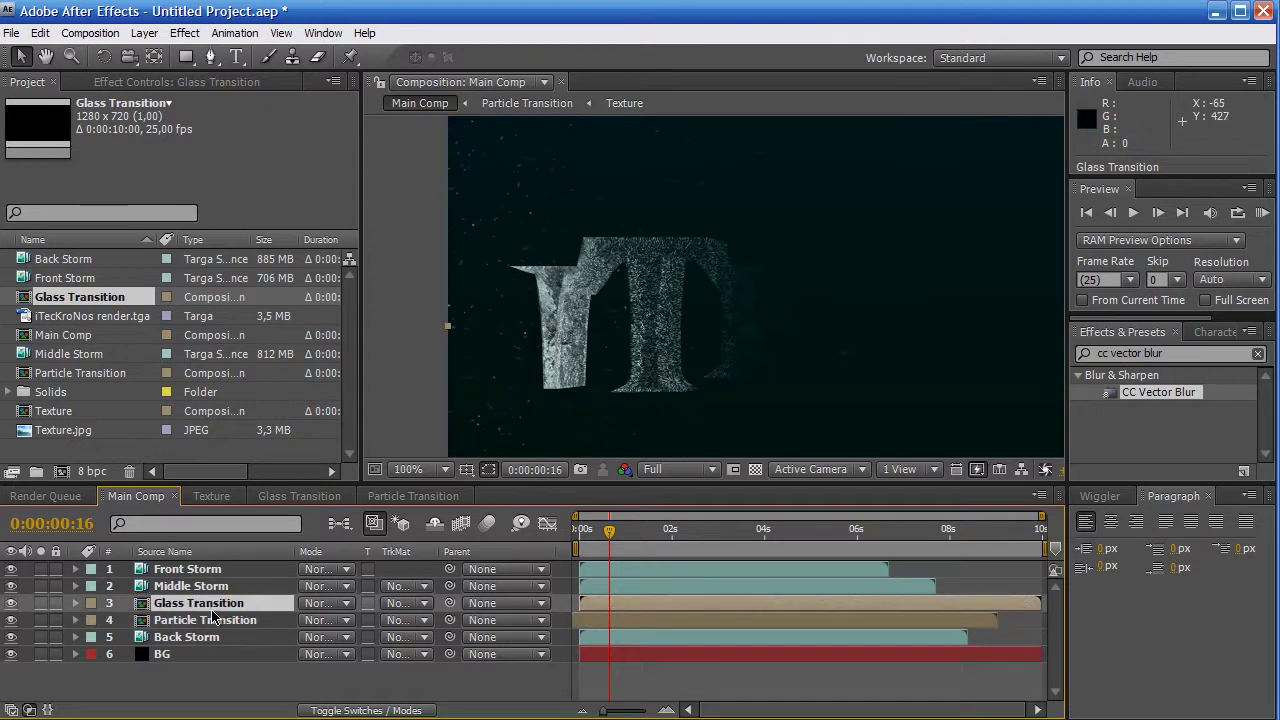
{"action": "left_click_drag", "start_coordinate": [1165, 353], "coordinate": [1110, 352]}
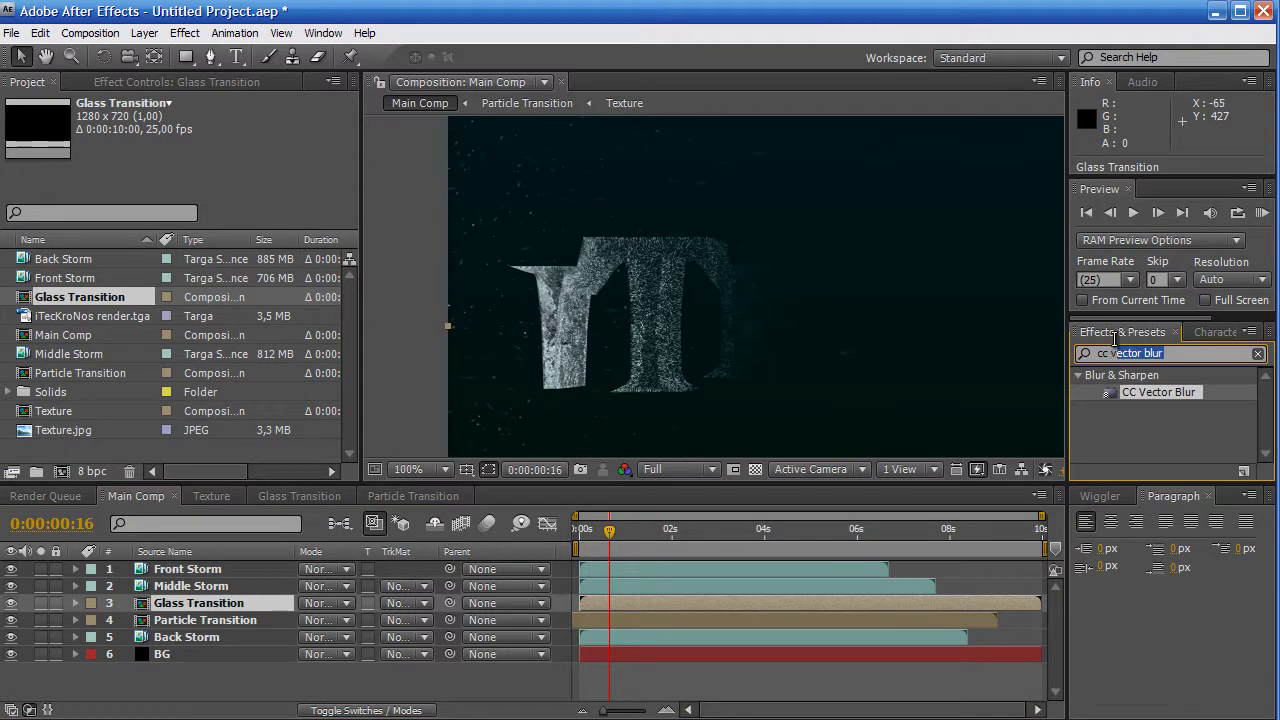
Search Effects & Presets for 'glass' and apply CC Glass to the Glass Transition layer
{"action": "key", "text": "BackSpace"}
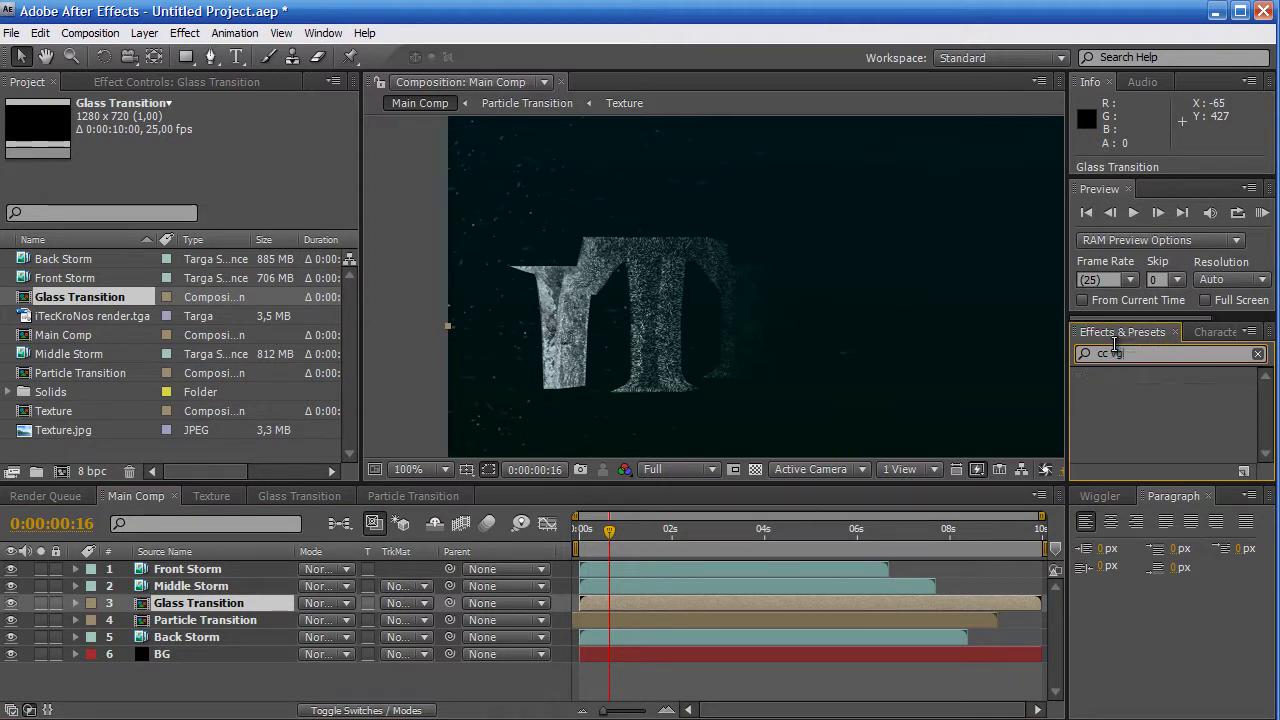
{"action": "type", "text": "glass"}
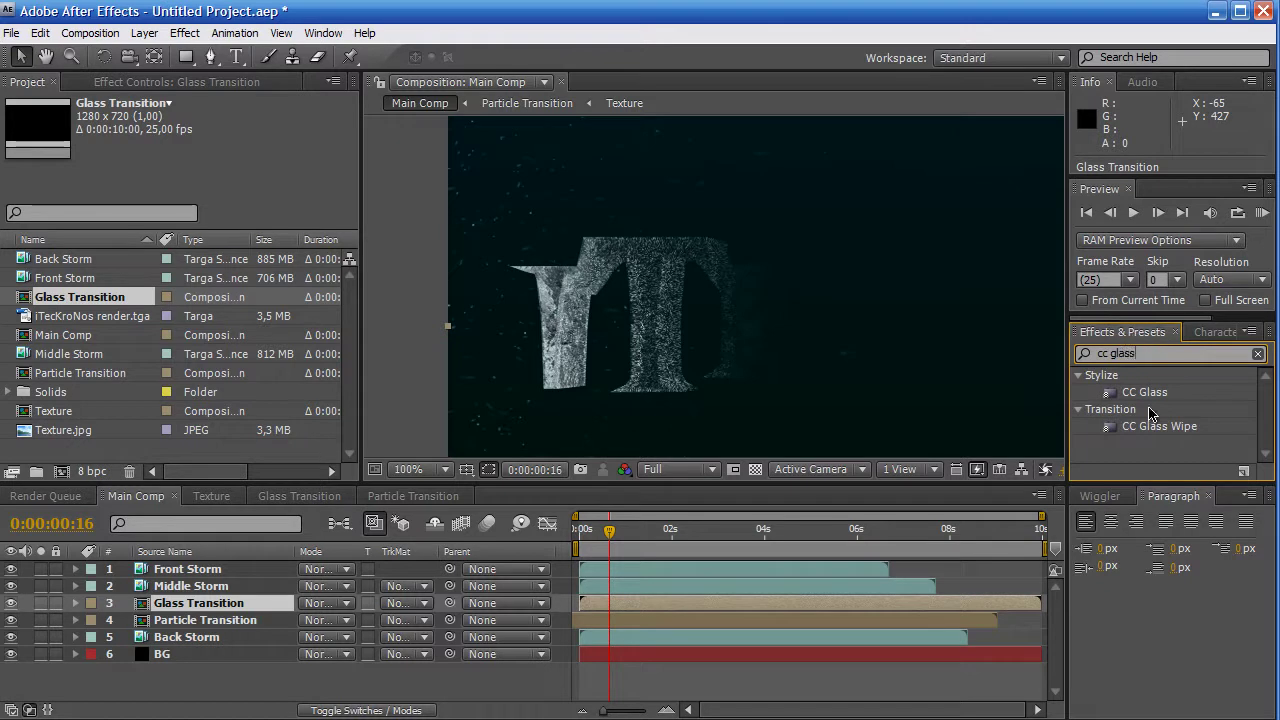
{"action": "double_click", "coordinate": [1150, 393]}
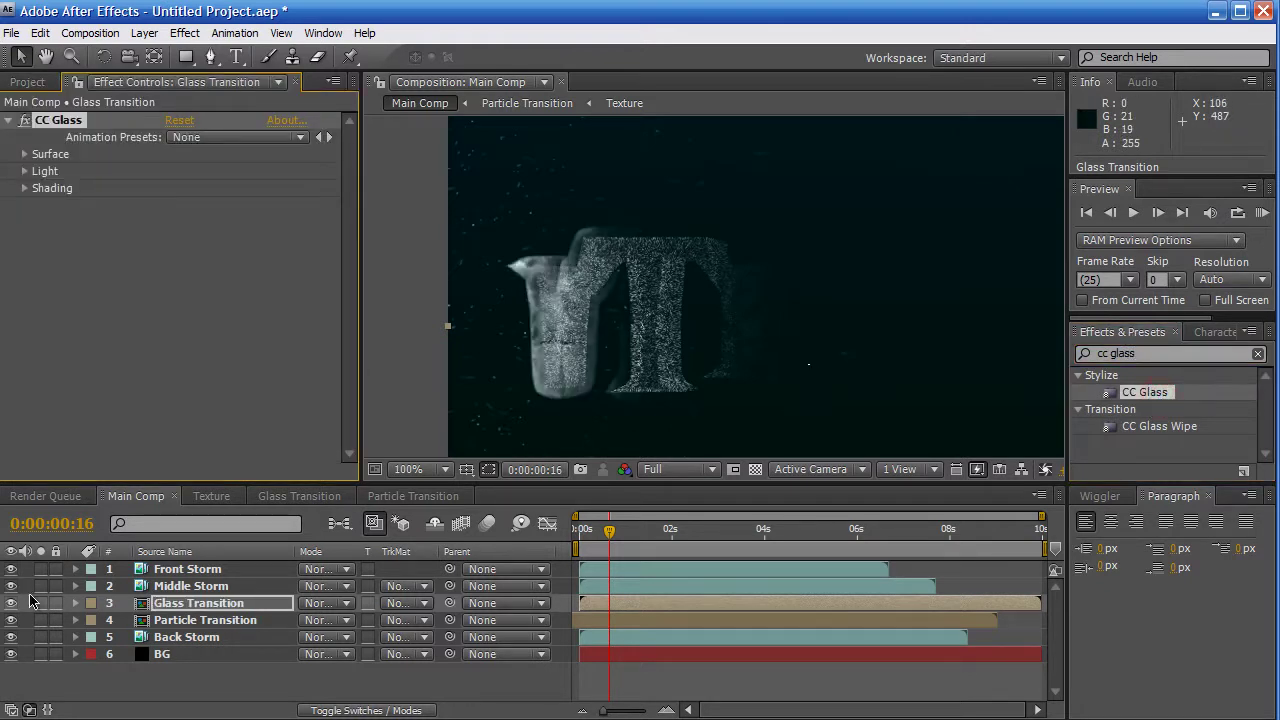
Solo Glass Transition, fit the viewer to the frame, and scrub to 0:00:09:15
{"action": "left_click", "coordinate": [40, 604]}
{"action": "left_click", "coordinate": [825, 530]}
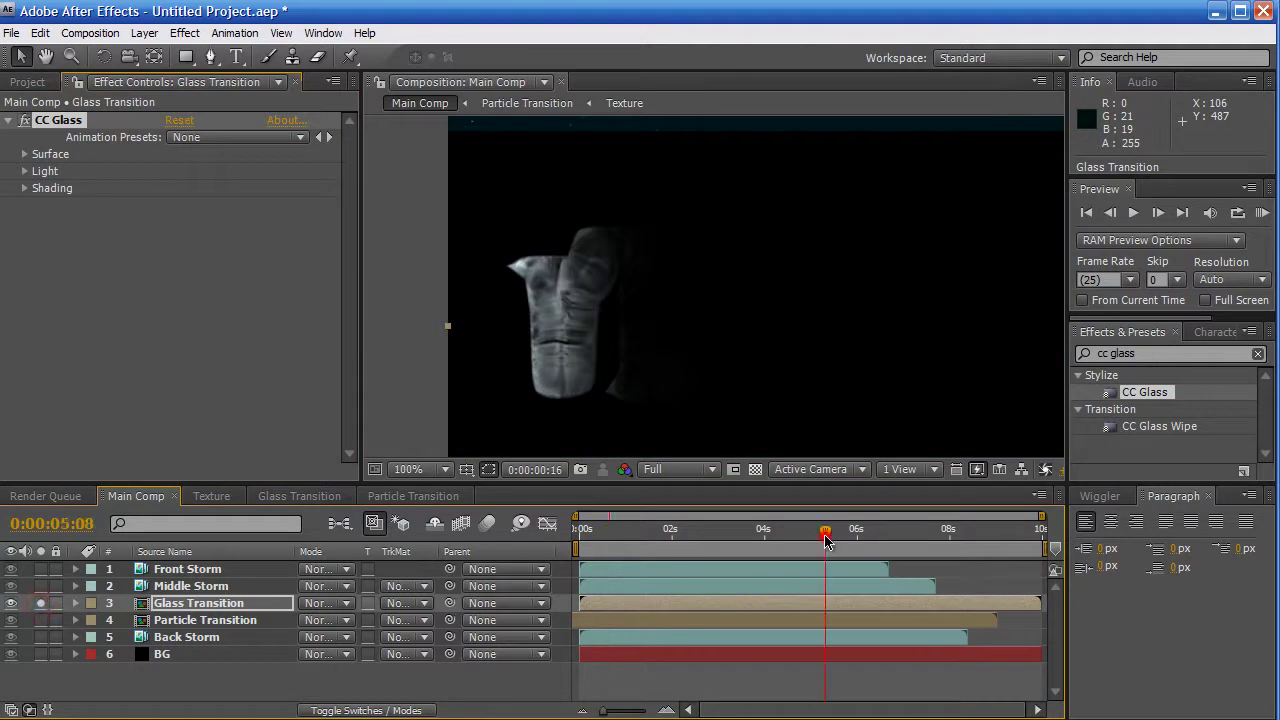
{"action": "left_click", "coordinate": [411, 470]}
{"action": "left_click", "coordinate": [405, 487]}
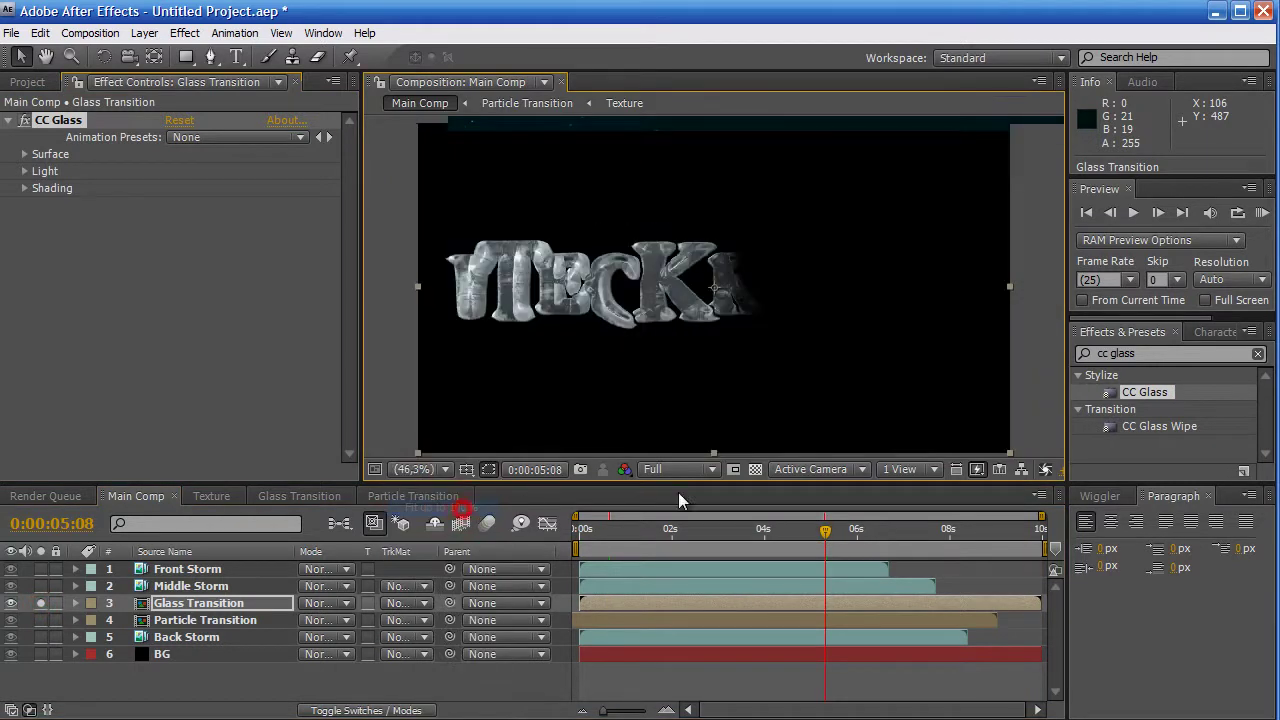
{"action": "left_click", "coordinate": [921, 530]}
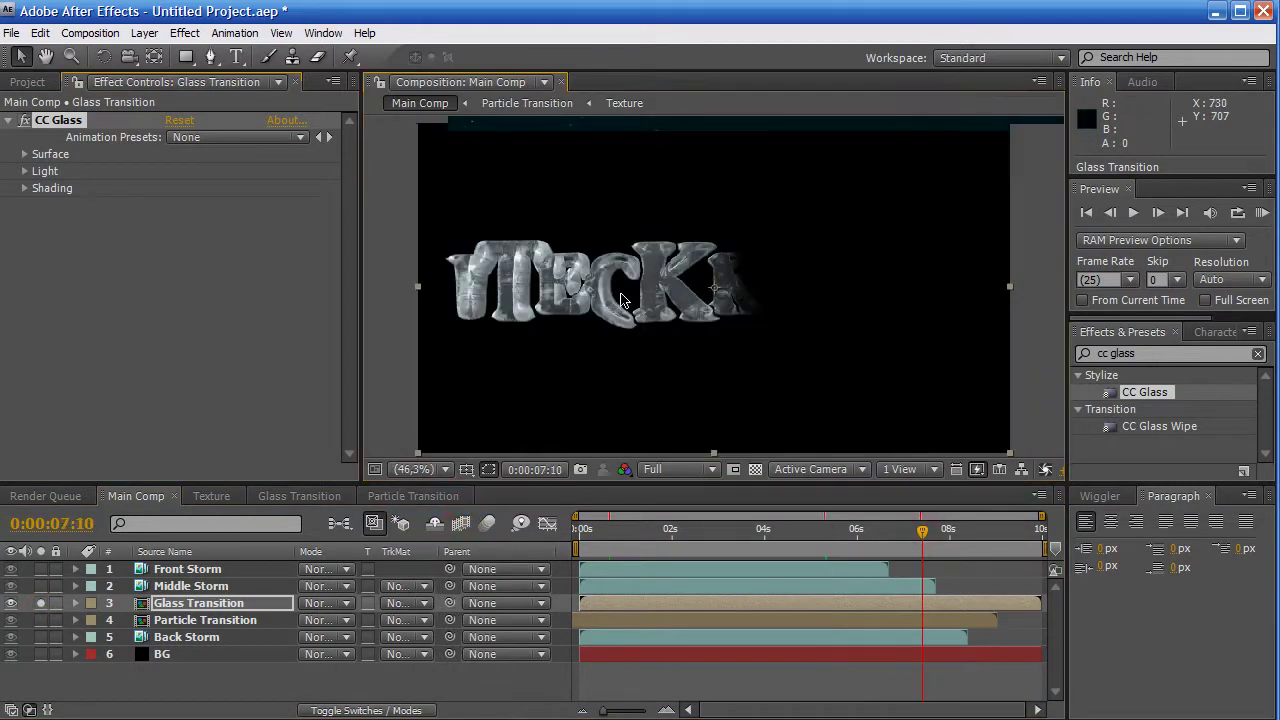
{"action": "left_click", "coordinate": [994, 530]}
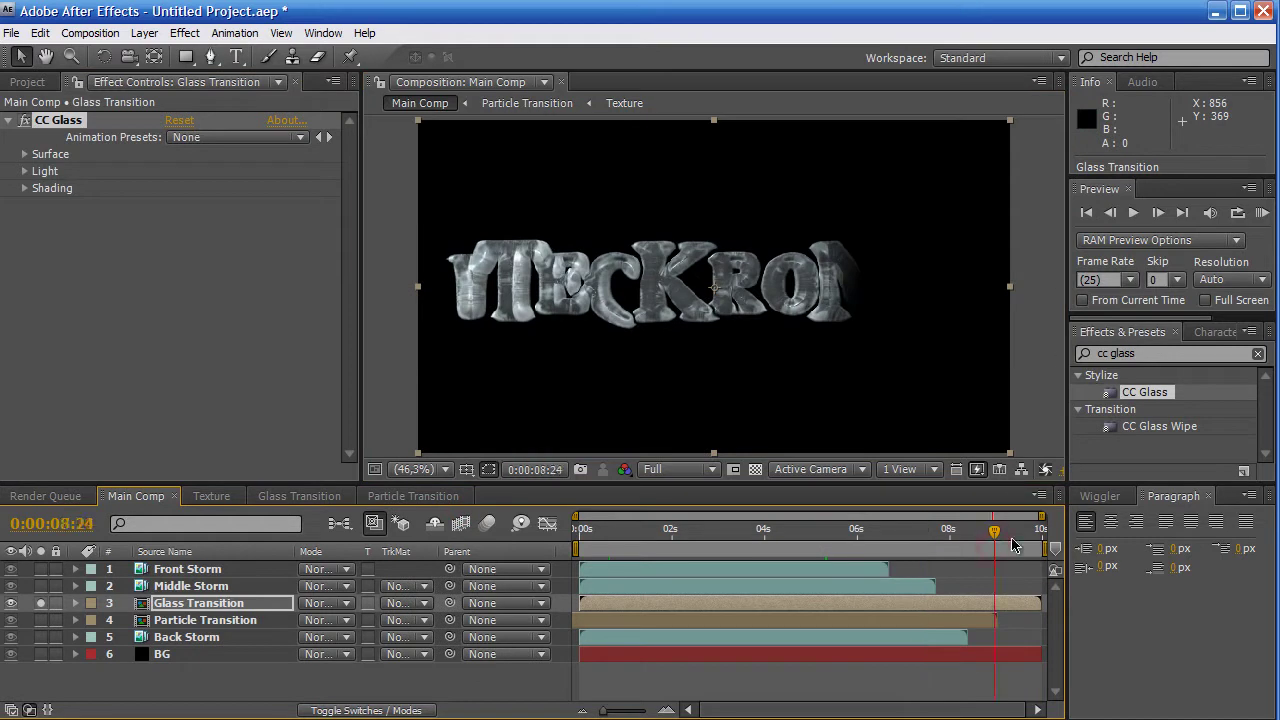
{"action": "left_click", "coordinate": [1023, 532]}
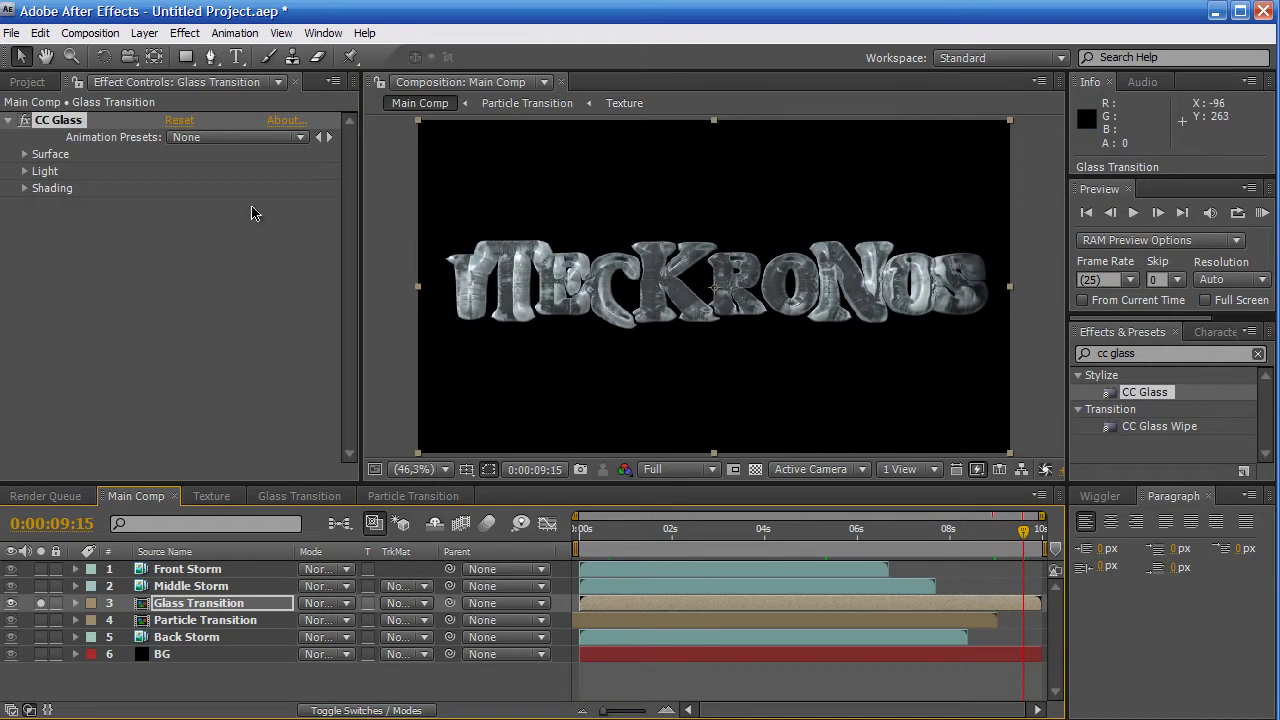
Expand CC Glass Surface and Light settings and set Softness to 7.1
{"action": "left_click", "coordinate": [23, 155]}
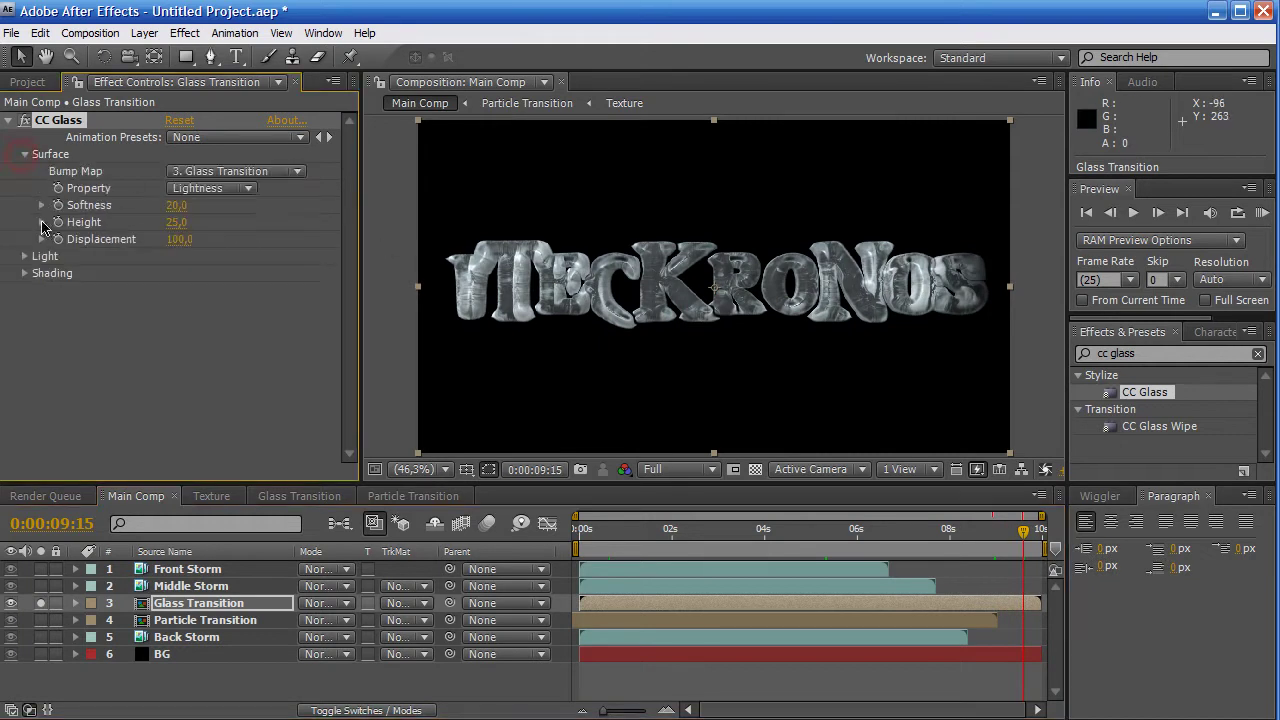
{"action": "left_click", "coordinate": [25, 257]}
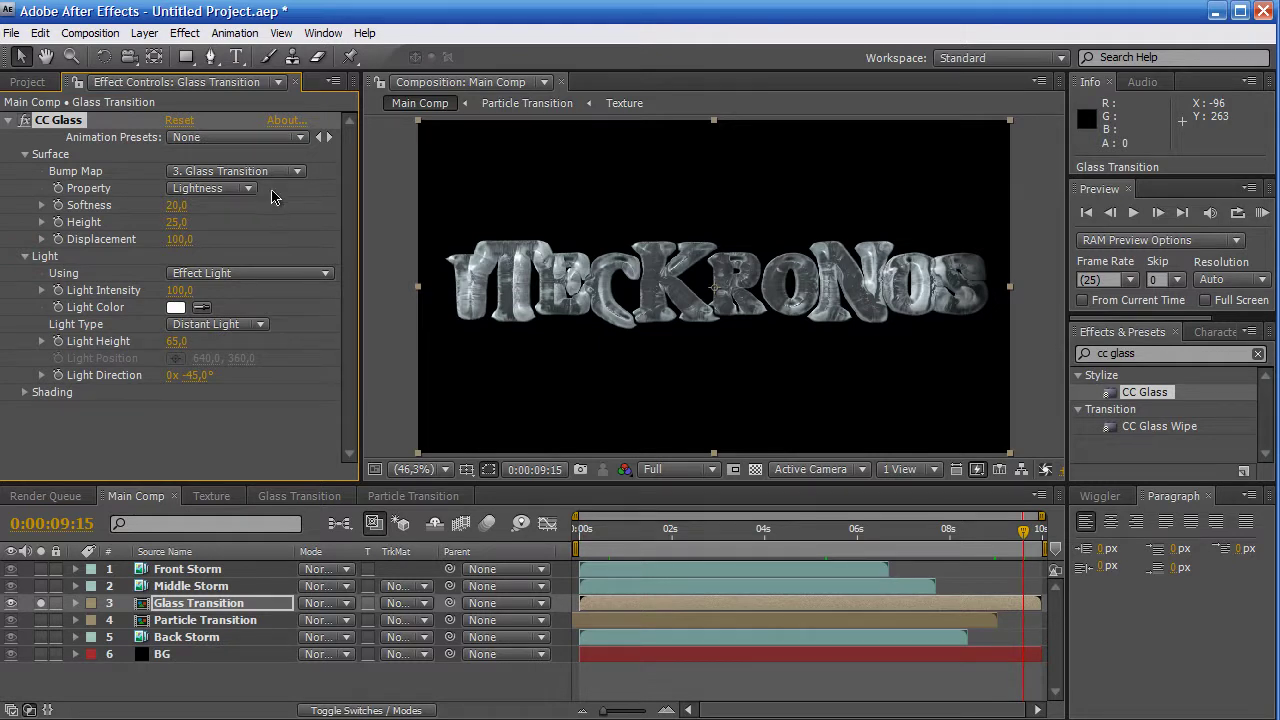
{"action": "left_click", "coordinate": [178, 205]}
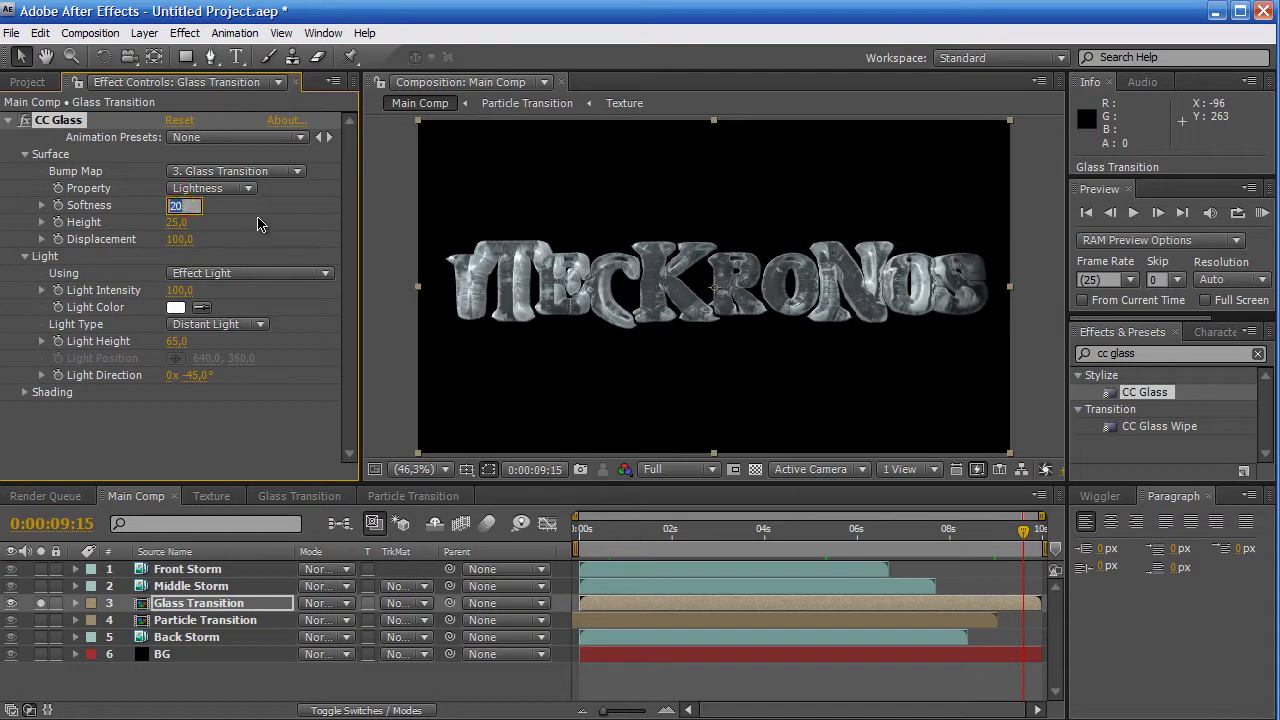
{"action": "type", "text": "7,1"}
{"action": "key", "text": "Return"}
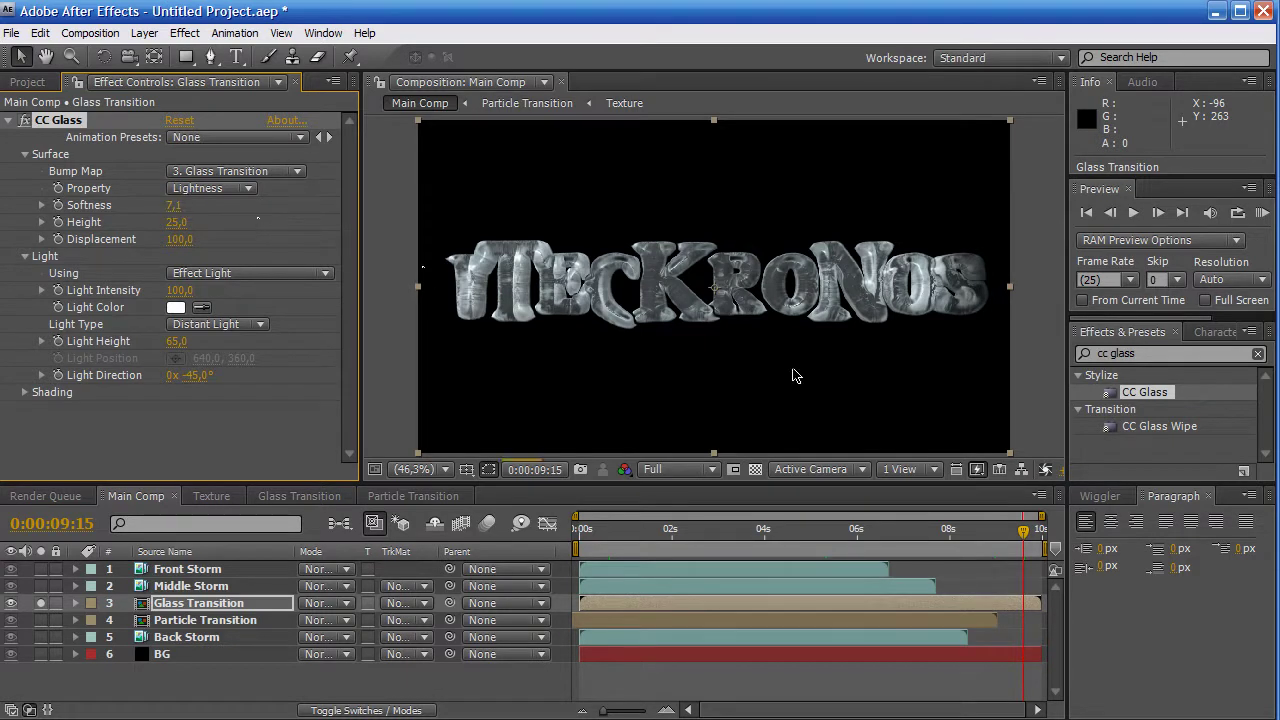
Set the CC Glass Height to 3.3
{"action": "scroll", "coordinate": [727, 295], "scroll_direction": "up", "scroll_amount": 3}
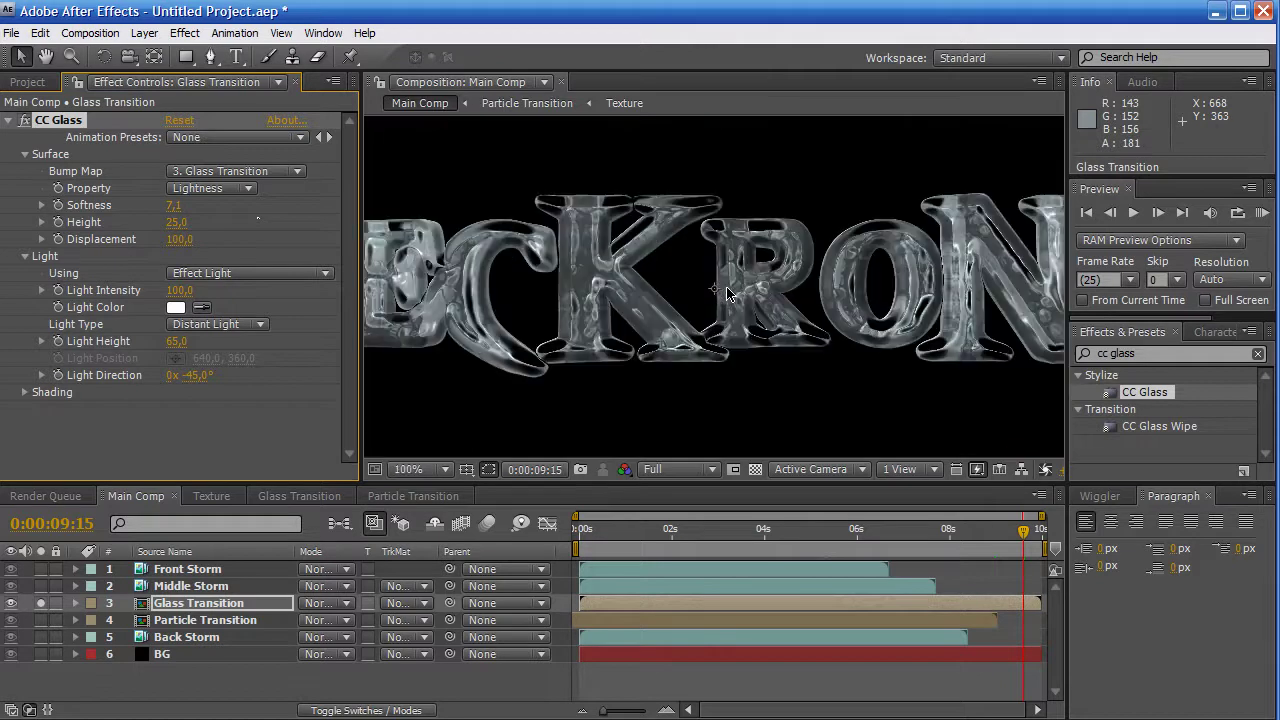
{"action": "left_click", "coordinate": [176, 223]}
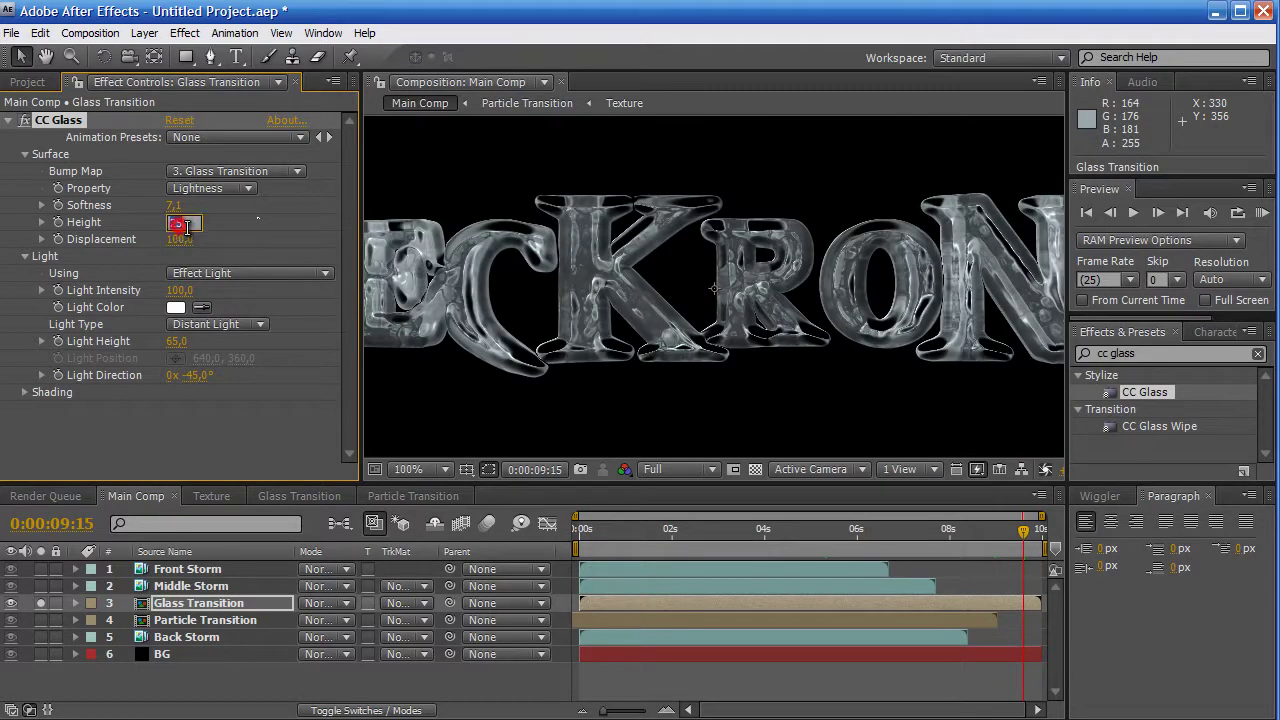
{"action": "type", "text": "3,"}
{"action": "key", "text": "Return"}
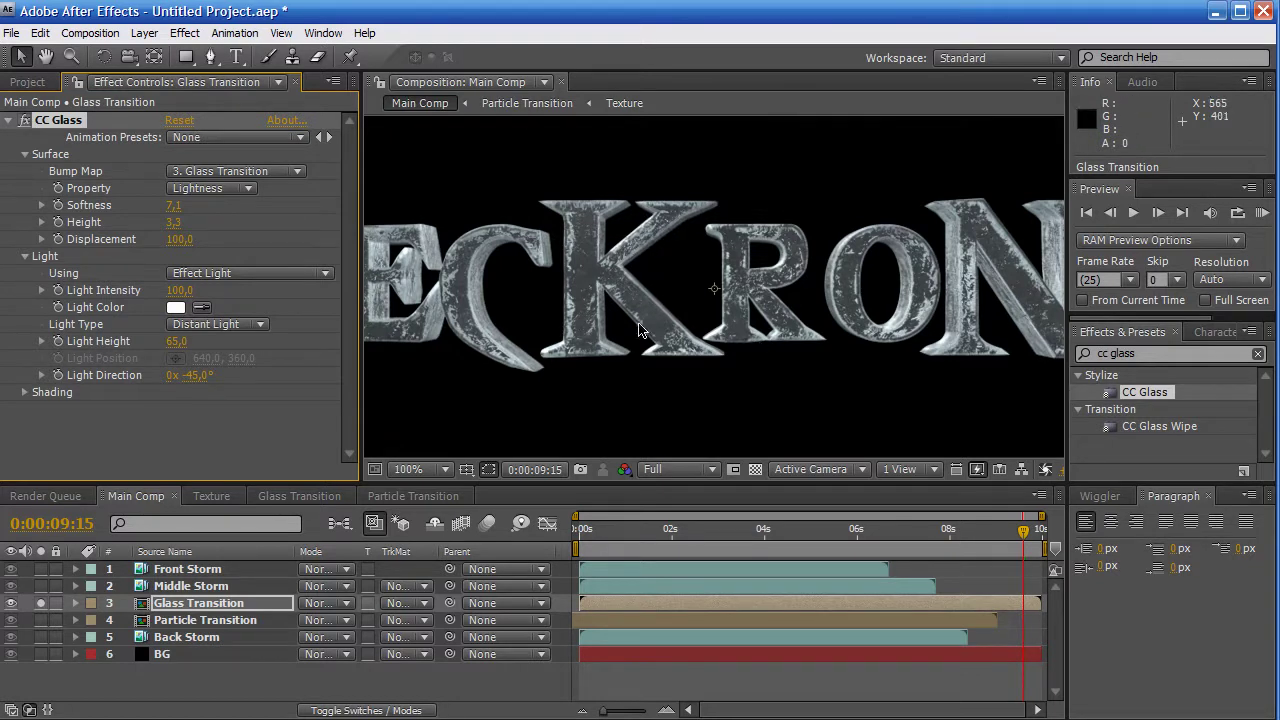
Set the CC Glass Displacement to 35
{"action": "left_click", "coordinate": [178, 239]}
{"action": "type", "text": "35"}
{"action": "key", "text": "Return"}
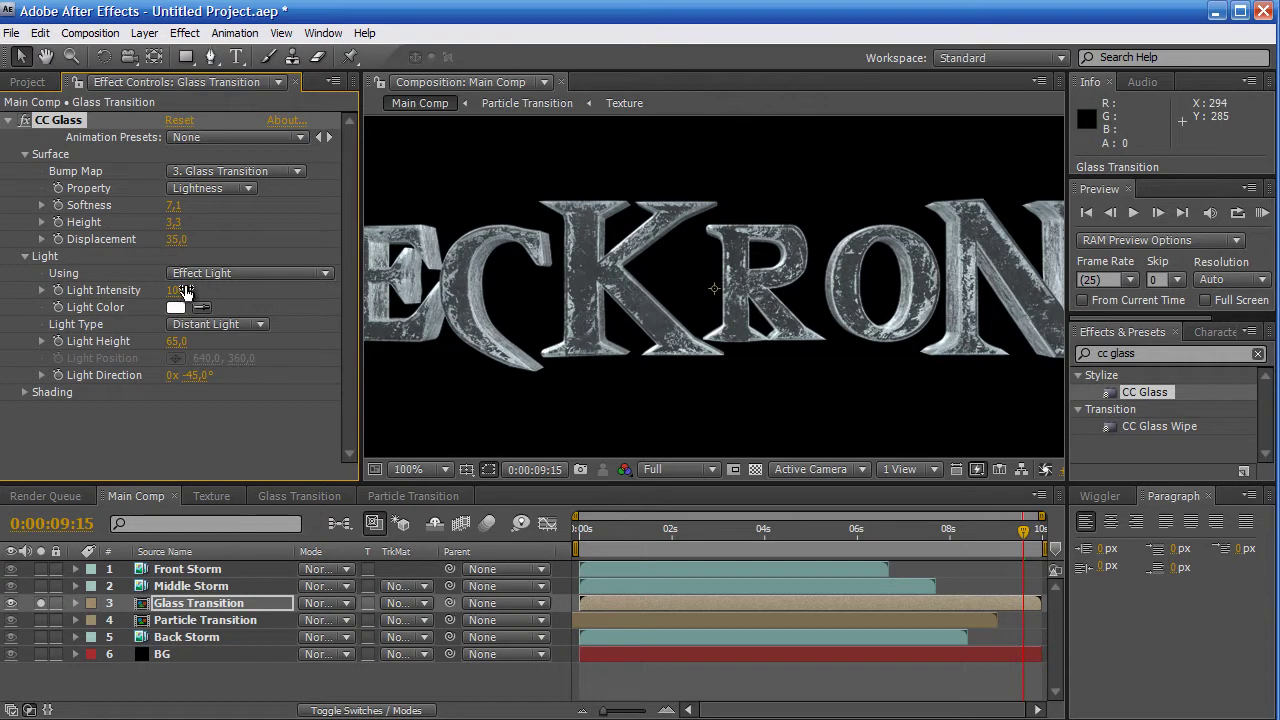
Set Light Intensity to 141 and change Light Type to Point Light
{"action": "left_click_drag", "start_coordinate": [185, 290], "coordinate": [397, 287]}
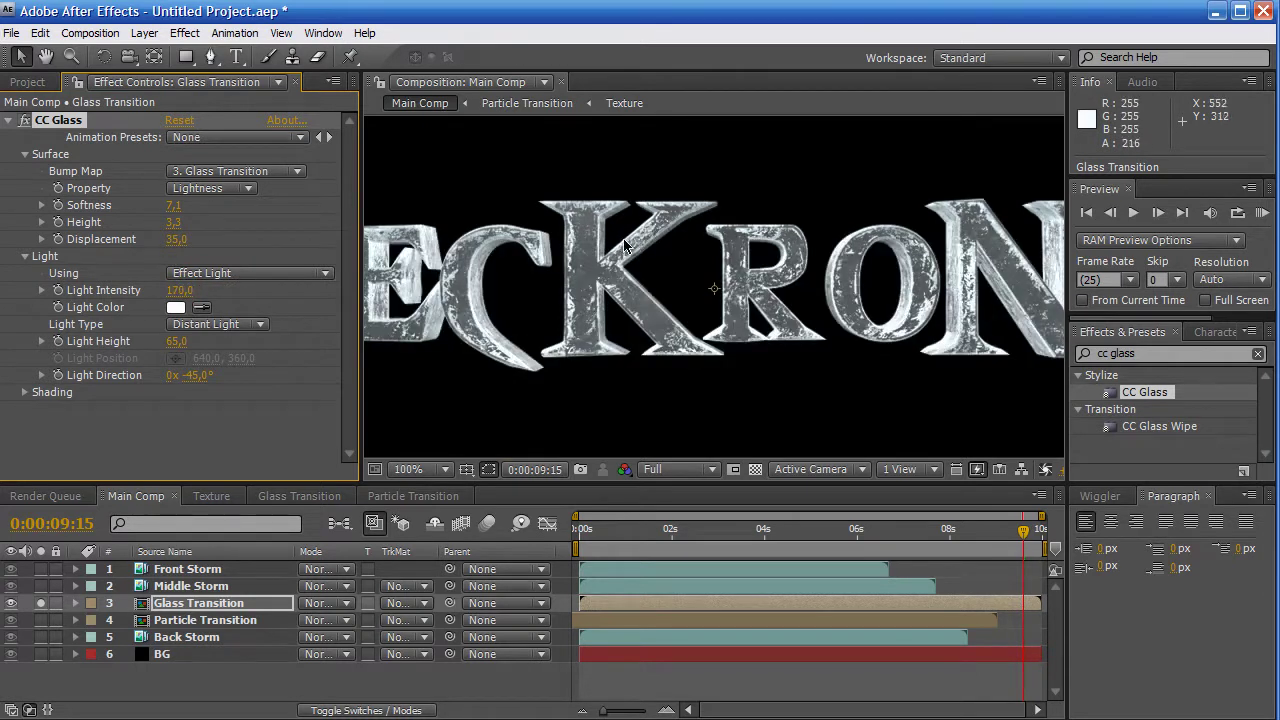
{"action": "left_click", "coordinate": [179, 290]}
{"action": "type", "text": "141"}
{"action": "key", "text": "Return"}
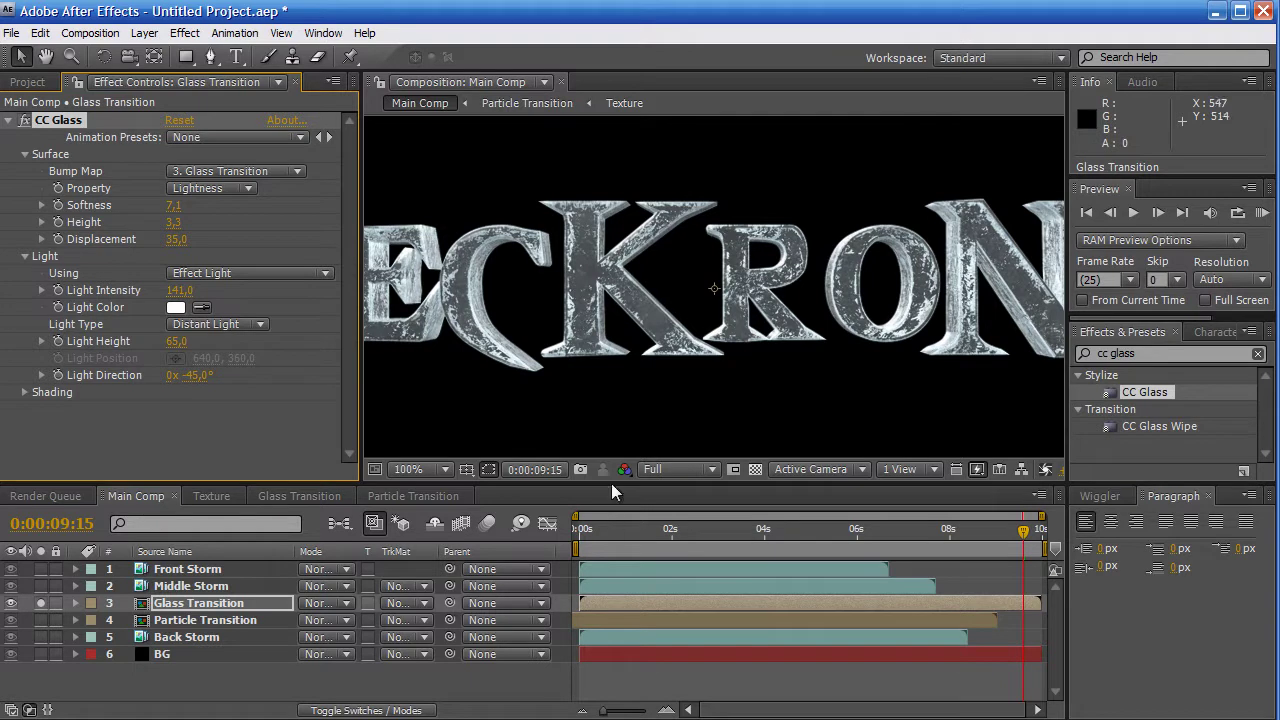
{"action": "left_click", "coordinate": [242, 325]}
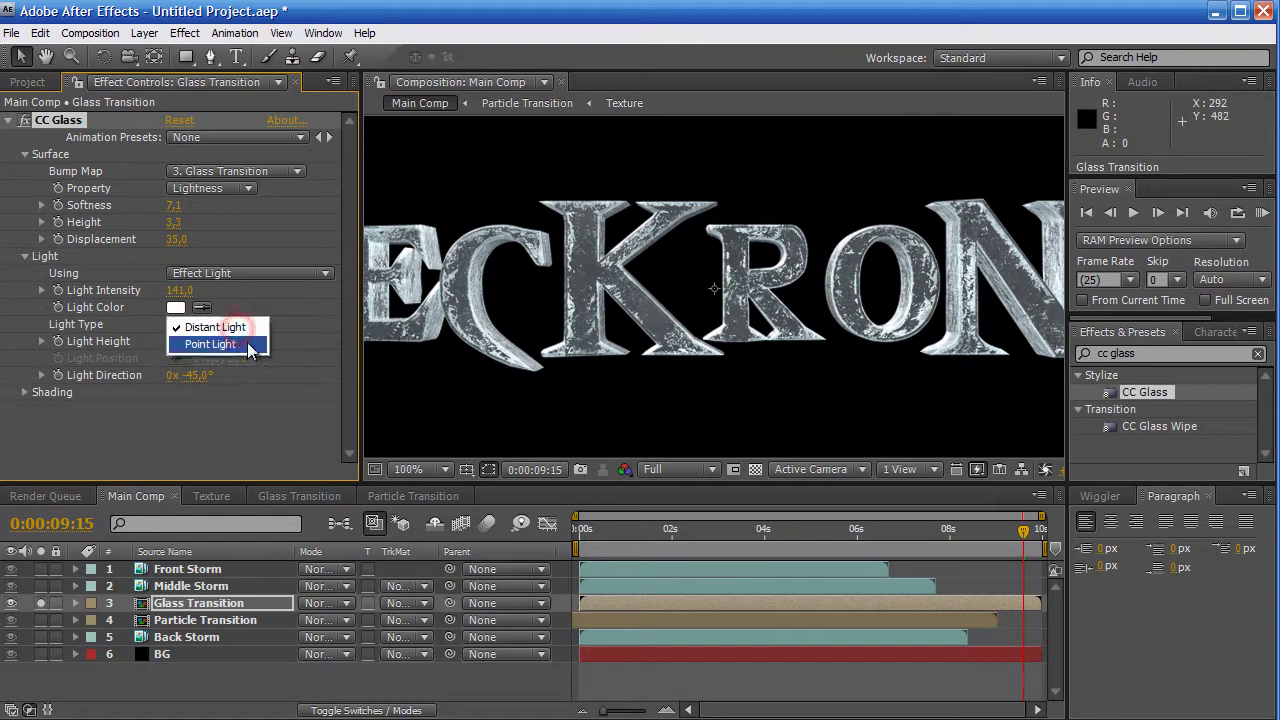
{"action": "left_click", "coordinate": [245, 343]}
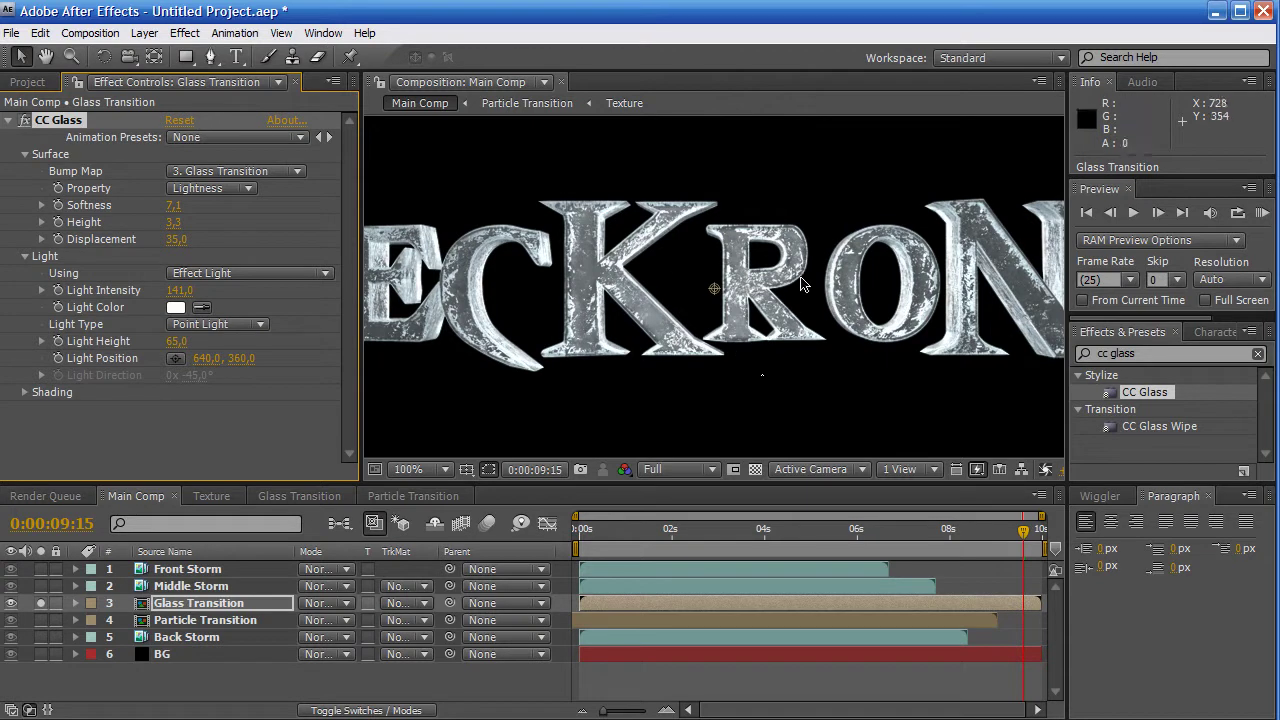
Duplicate Glass Transition with Ctrl+D and delete CC Glass from the copy
{"action": "left_click", "coordinate": [268, 601]}
{"action": "key", "text": "ctrl+d"}
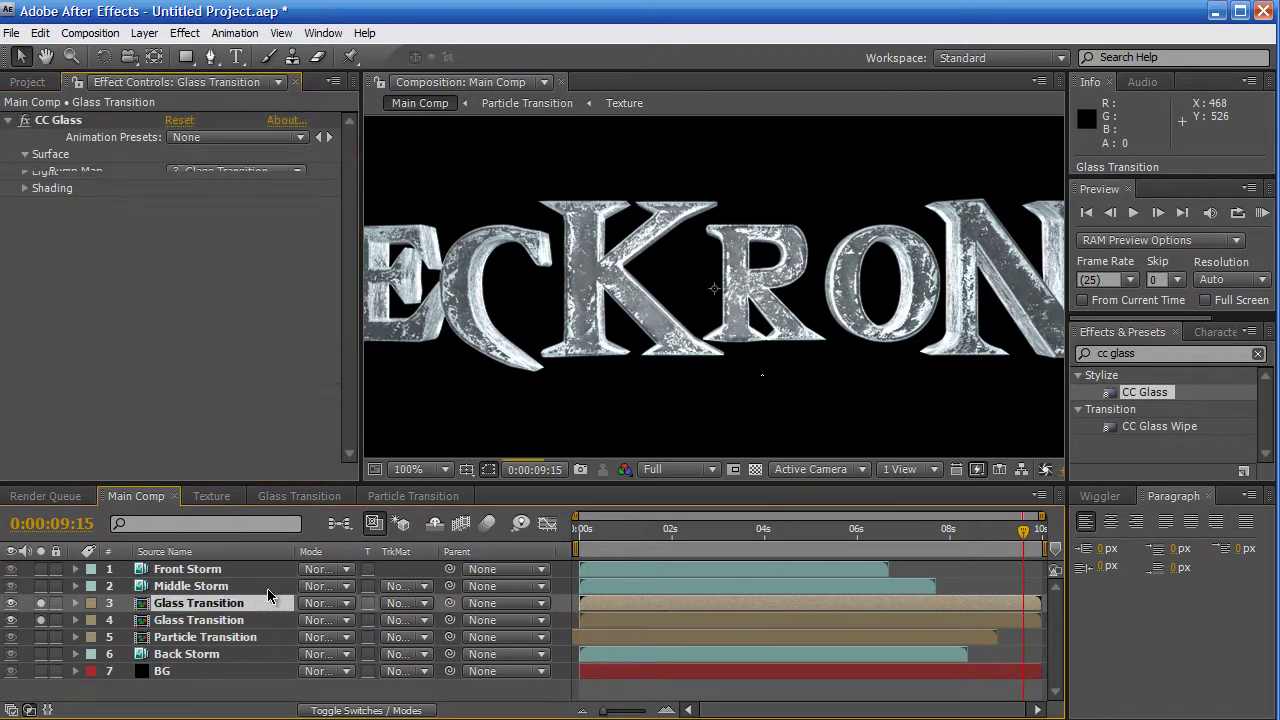
{"action": "left_click", "coordinate": [171, 234]}
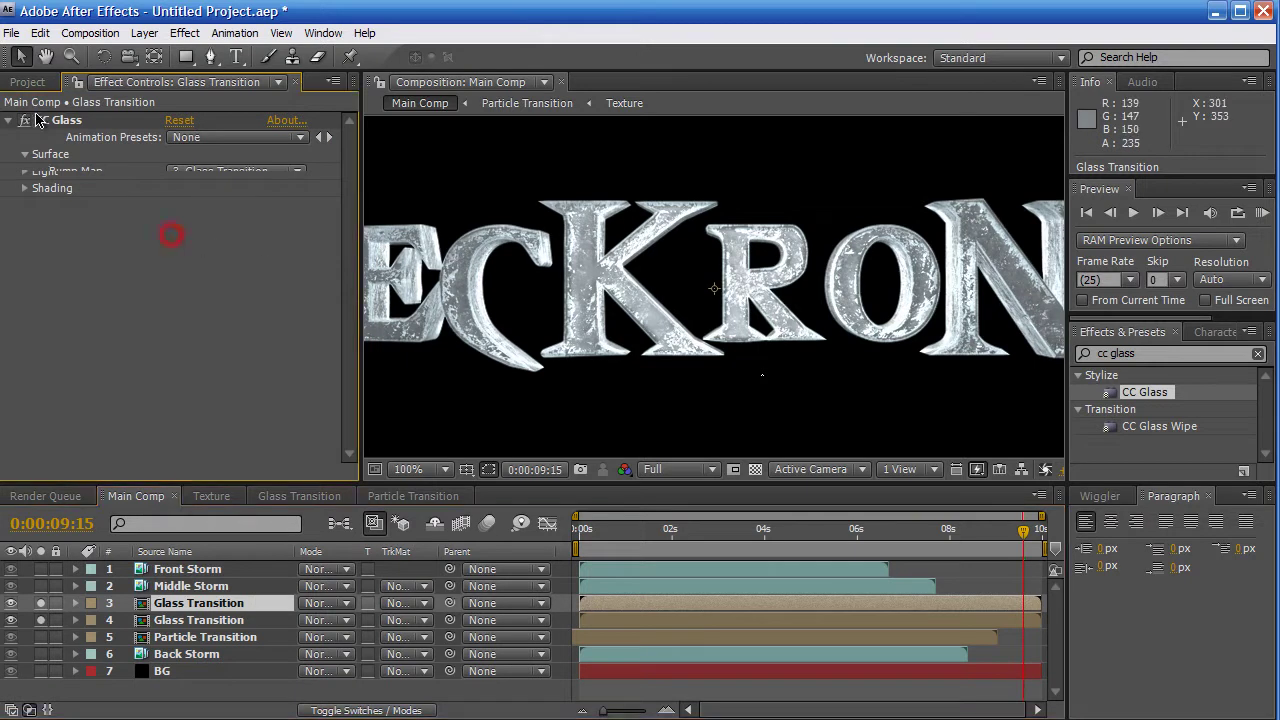
{"action": "left_click", "coordinate": [47, 122]}
{"action": "key", "text": "Delete"}
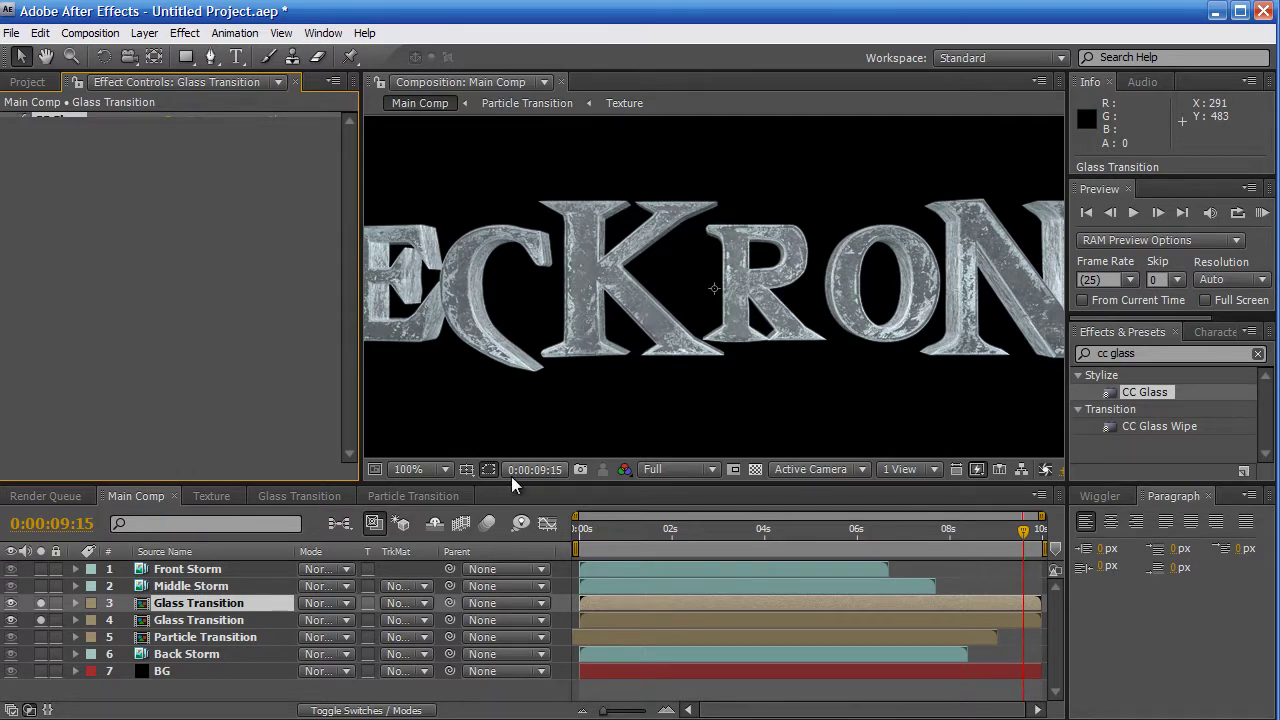
Select and solo the Particle Transition layer, then move to 0:00:05:02
{"action": "left_click", "coordinate": [205, 640]}
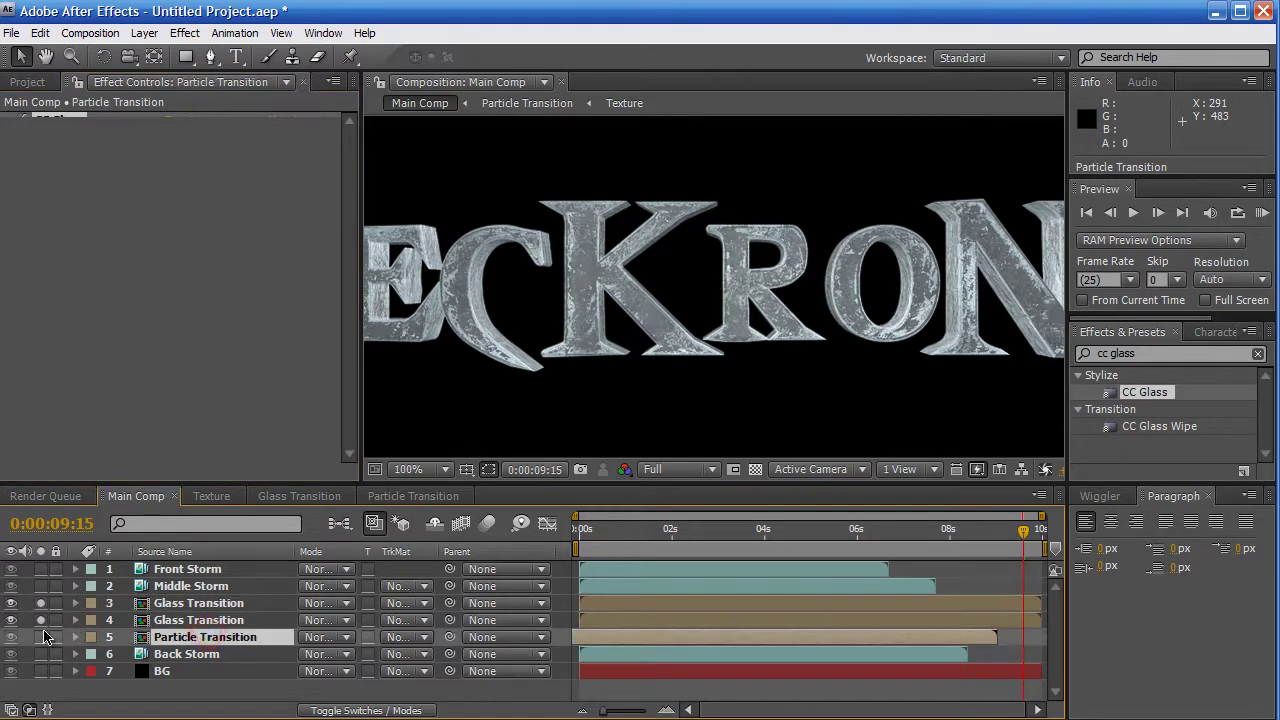
{"action": "left_click", "coordinate": [40, 637]}
{"action": "left_click", "coordinate": [812, 545]}
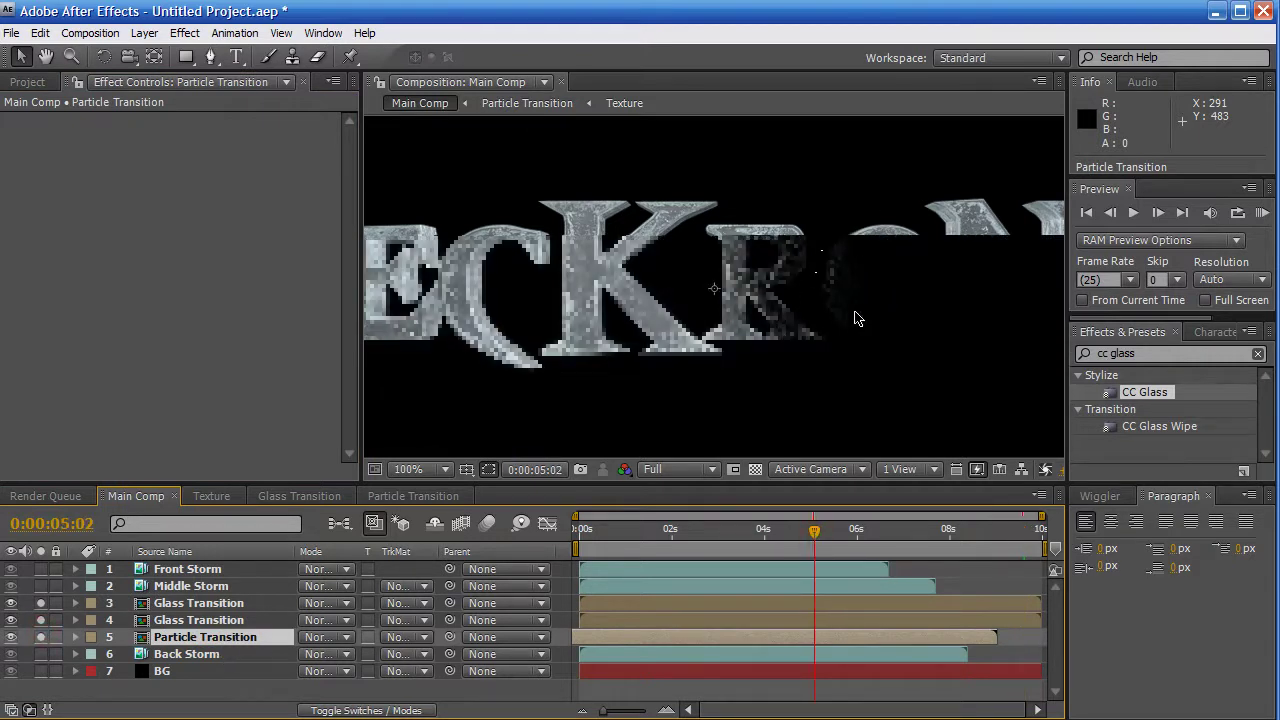
Apply CC Threshold to Particle Transition and set Blend w. Original to 50%
{"action": "left_click", "coordinate": [1160, 360]}
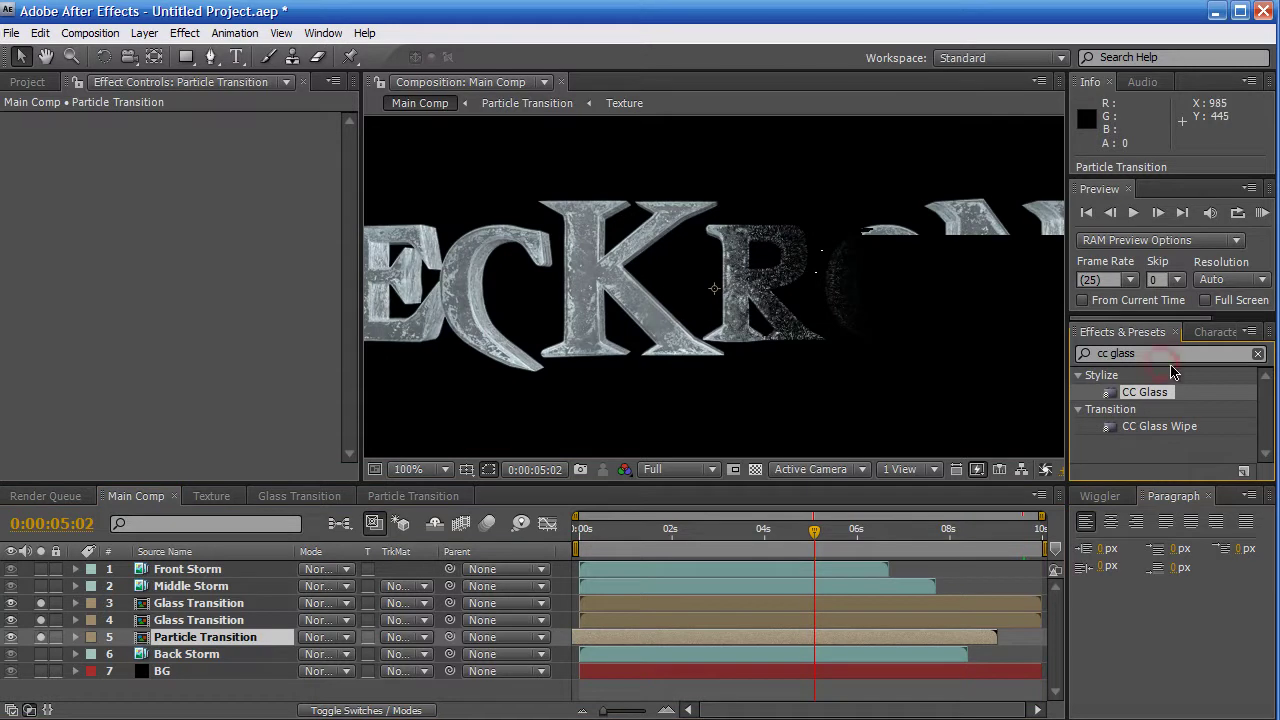
{"action": "left_click_drag", "start_coordinate": [1190, 354], "coordinate": [1118, 353]}
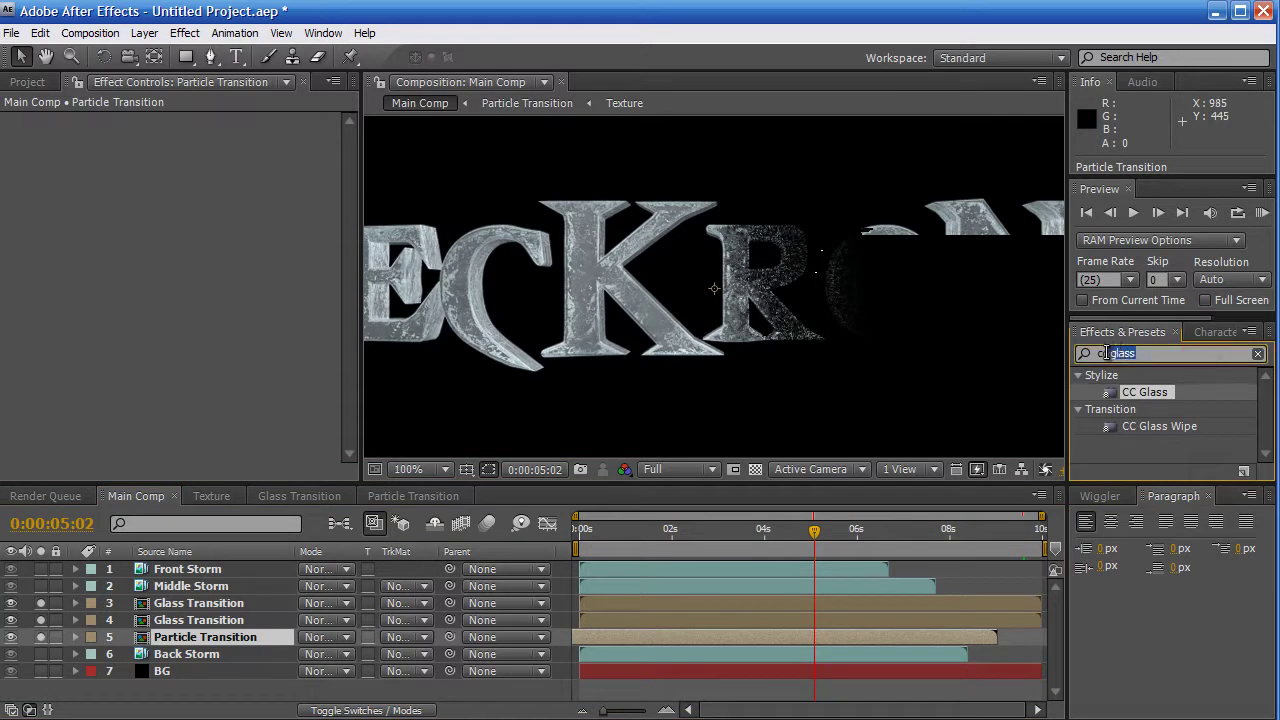
{"action": "type", "text": "thre"}
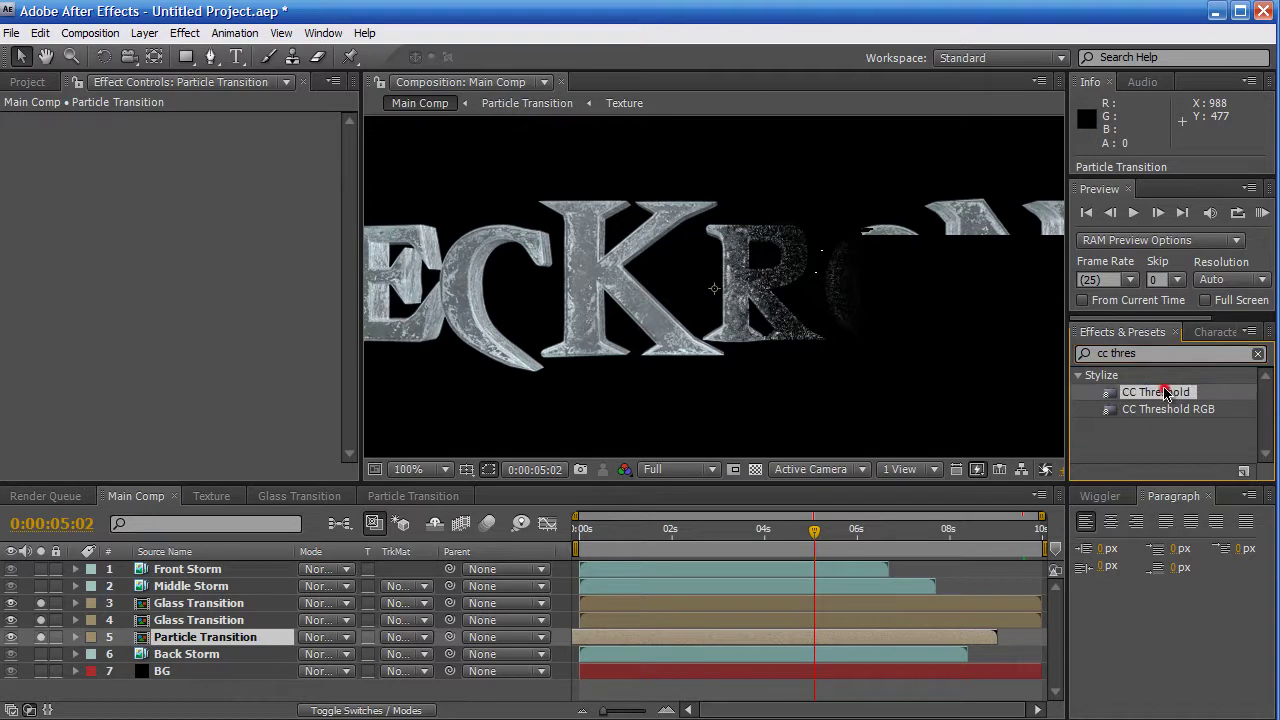
{"action": "double_click", "coordinate": [1160, 392]}
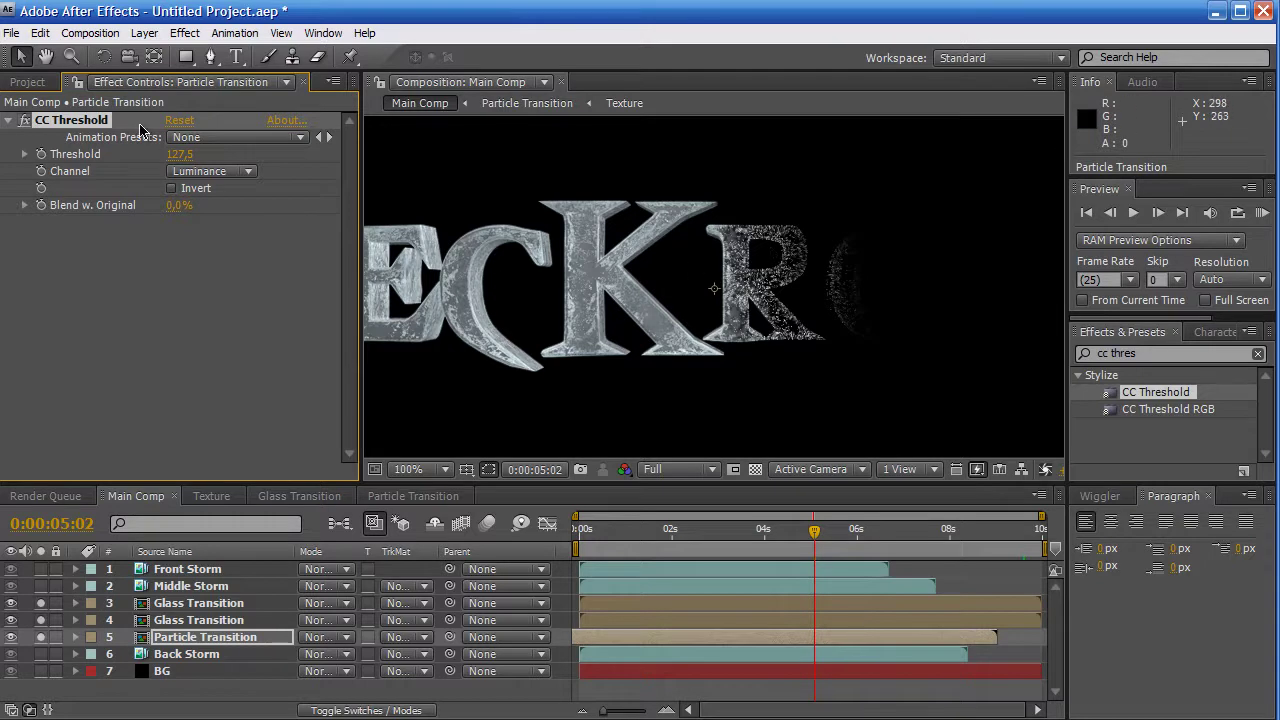
{"action": "left_click", "coordinate": [175, 212]}
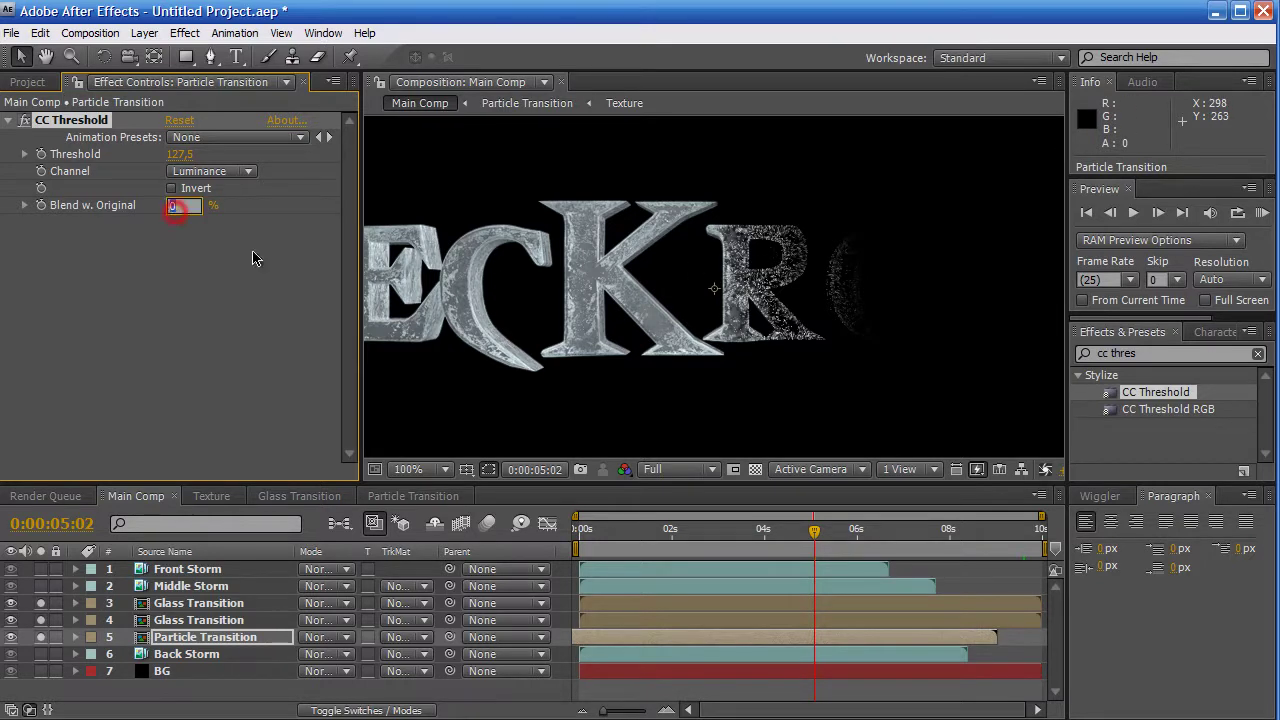
{"action": "type", "text": "50"}
{"action": "key", "text": "Return"}
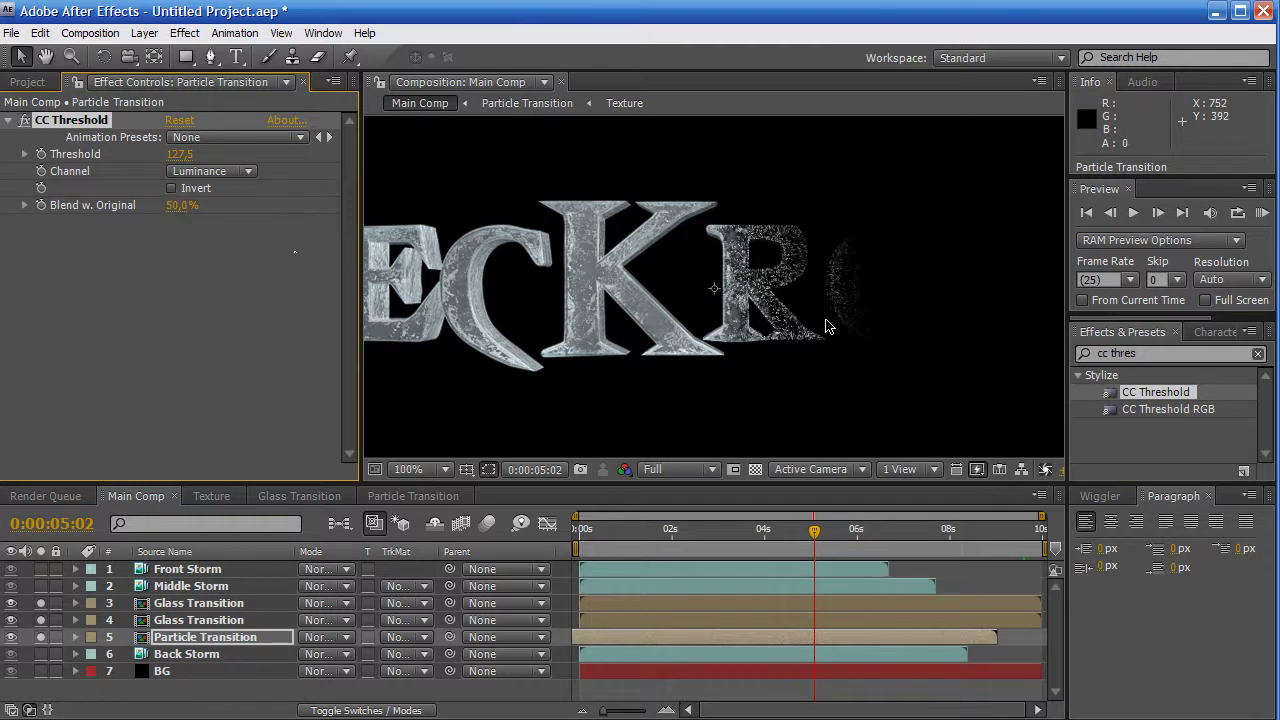
Set layer 3 Glass Transition's blend mode to Overlay
{"action": "left_click", "coordinate": [218, 601]}
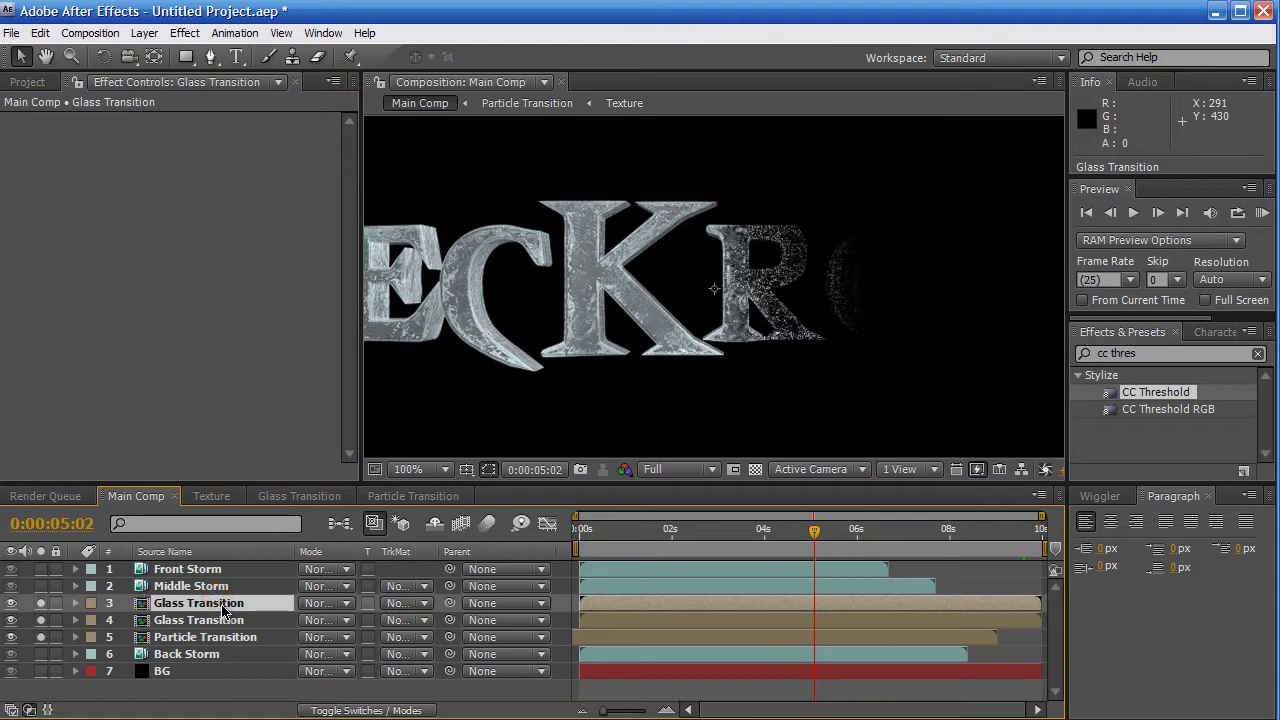
{"action": "left_click", "coordinate": [230, 313]}
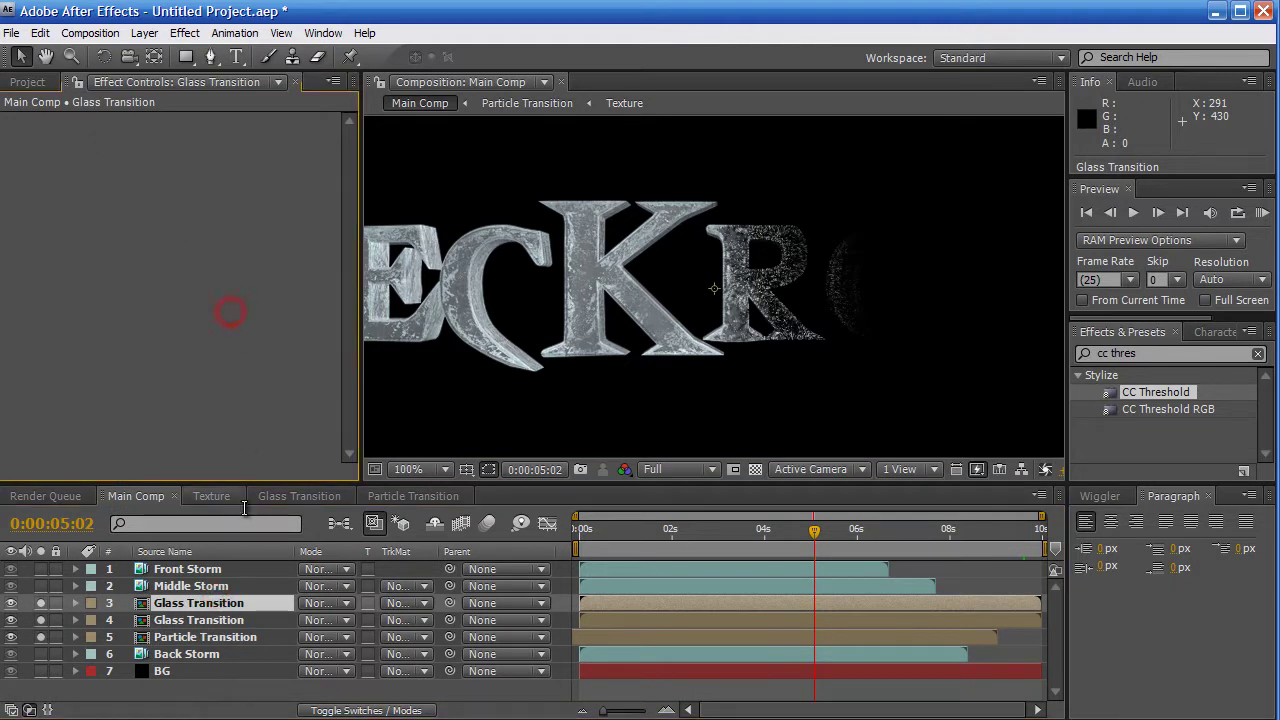
{"action": "left_click", "coordinate": [328, 612]}
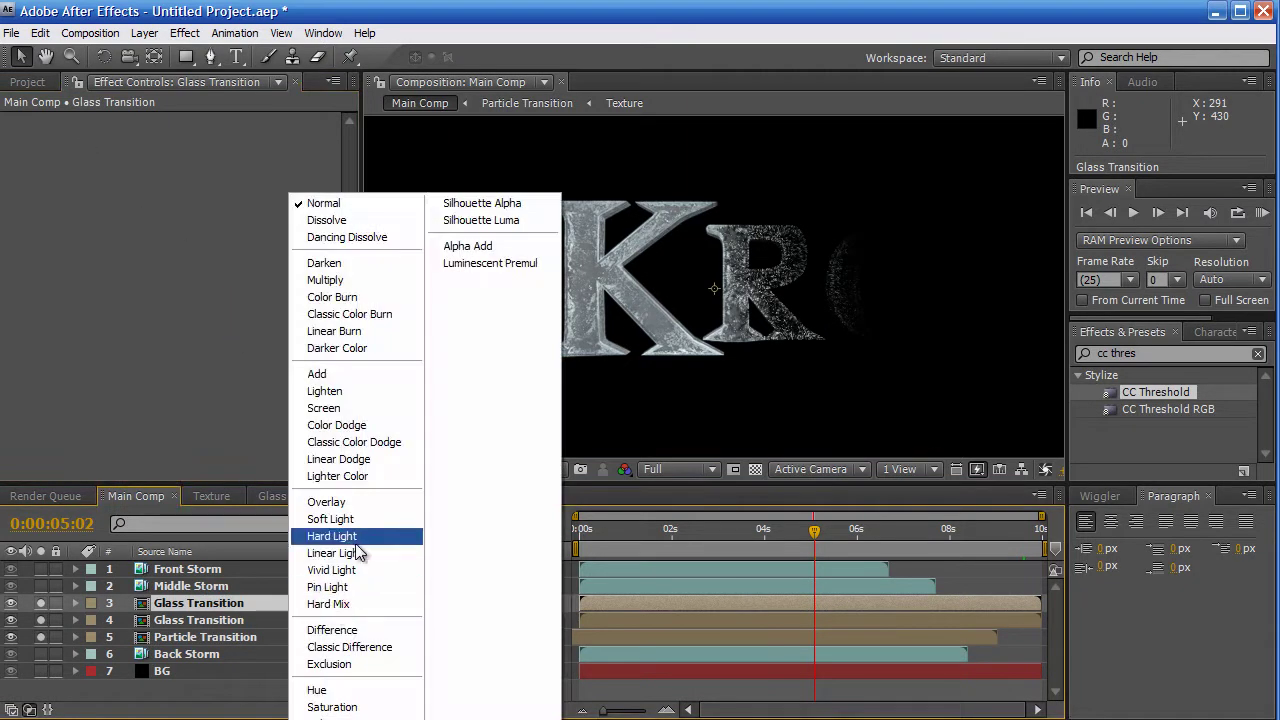
{"action": "left_click", "coordinate": [373, 503]}
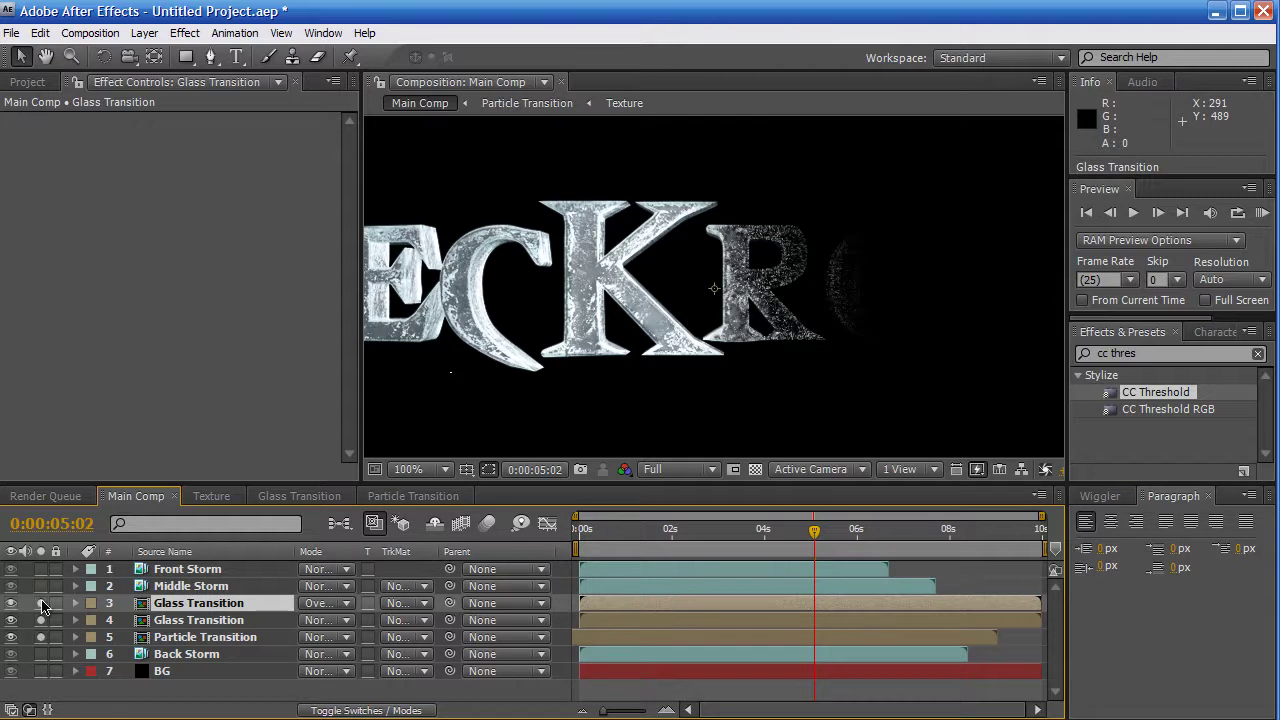
Fit the Main Comp frame in the viewer and play a RAM preview
{"action": "left_click", "coordinate": [443, 470]}
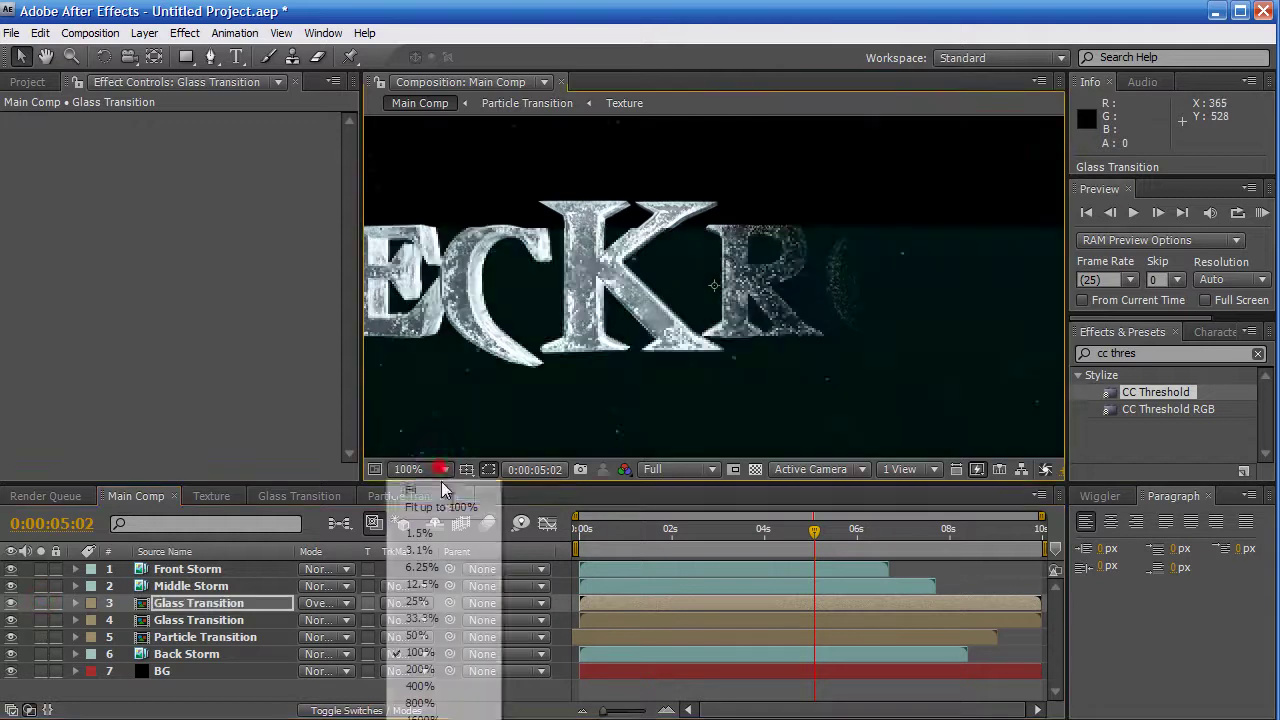
{"action": "left_click", "coordinate": [452, 508]}
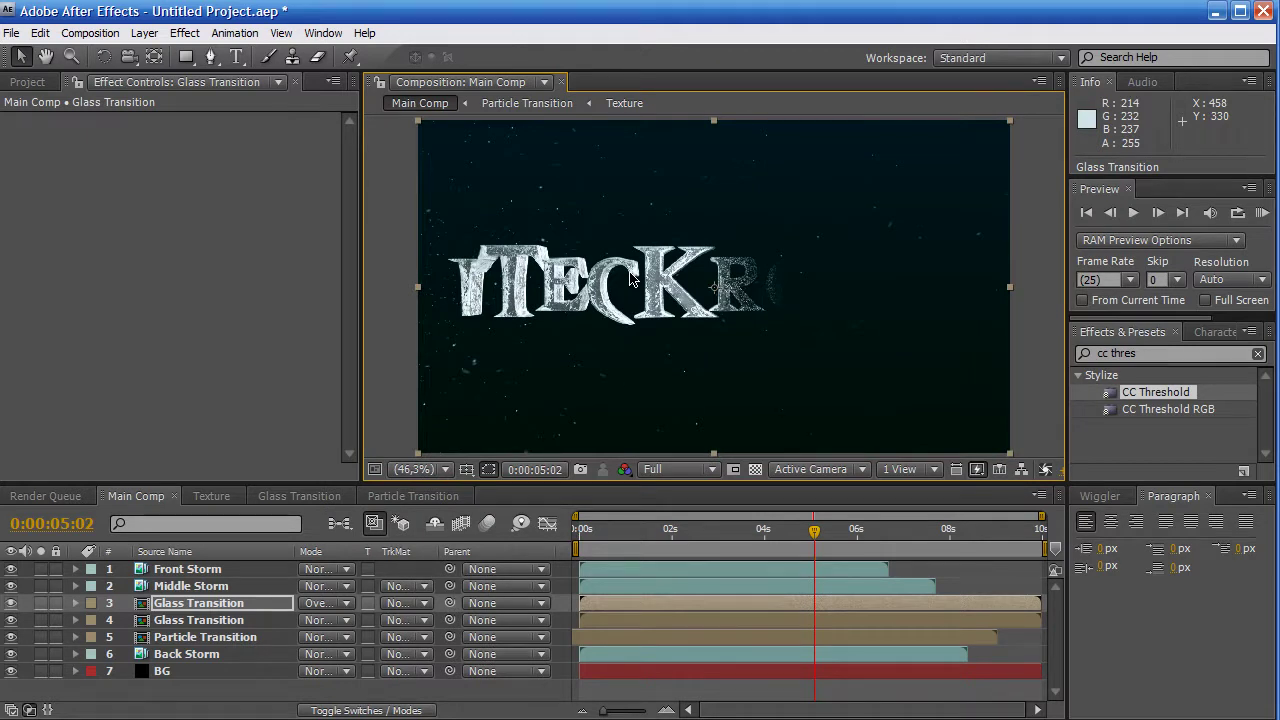
{"action": "key", "text": "KP_0"}
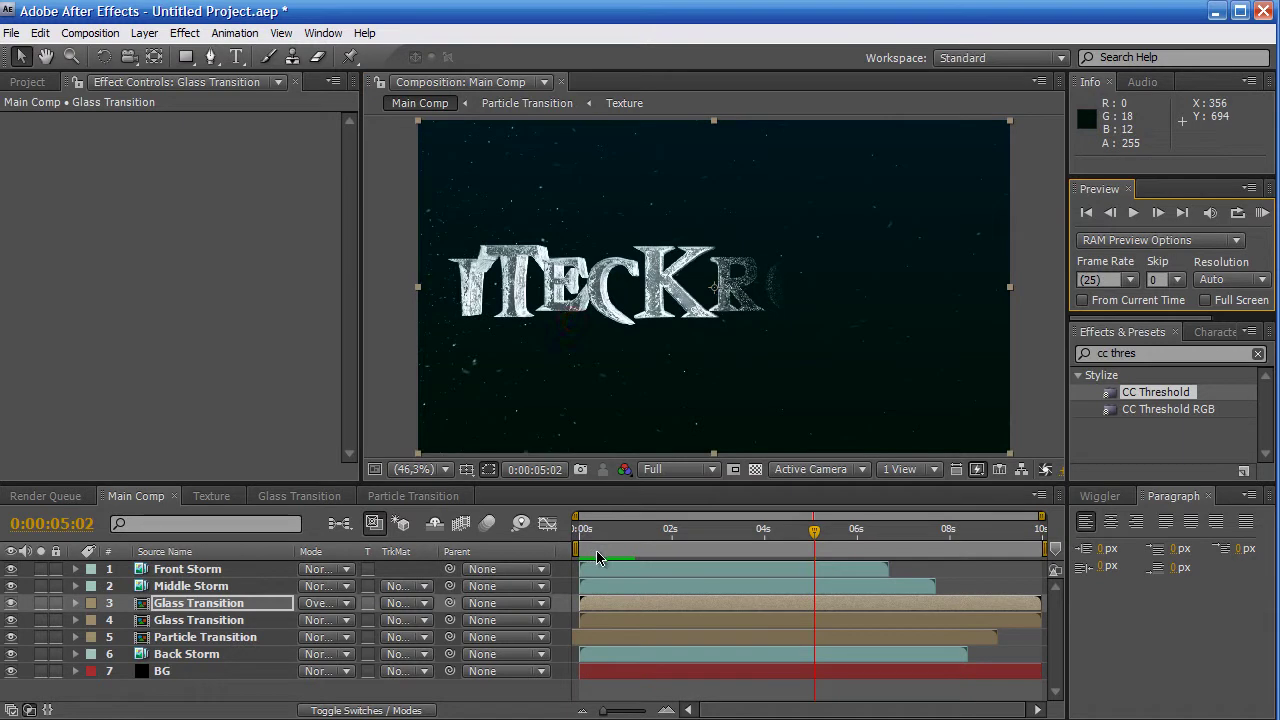
Create a new solid named Fake Fume and move it just above BG
{"action": "left_click", "coordinate": [203, 693]}
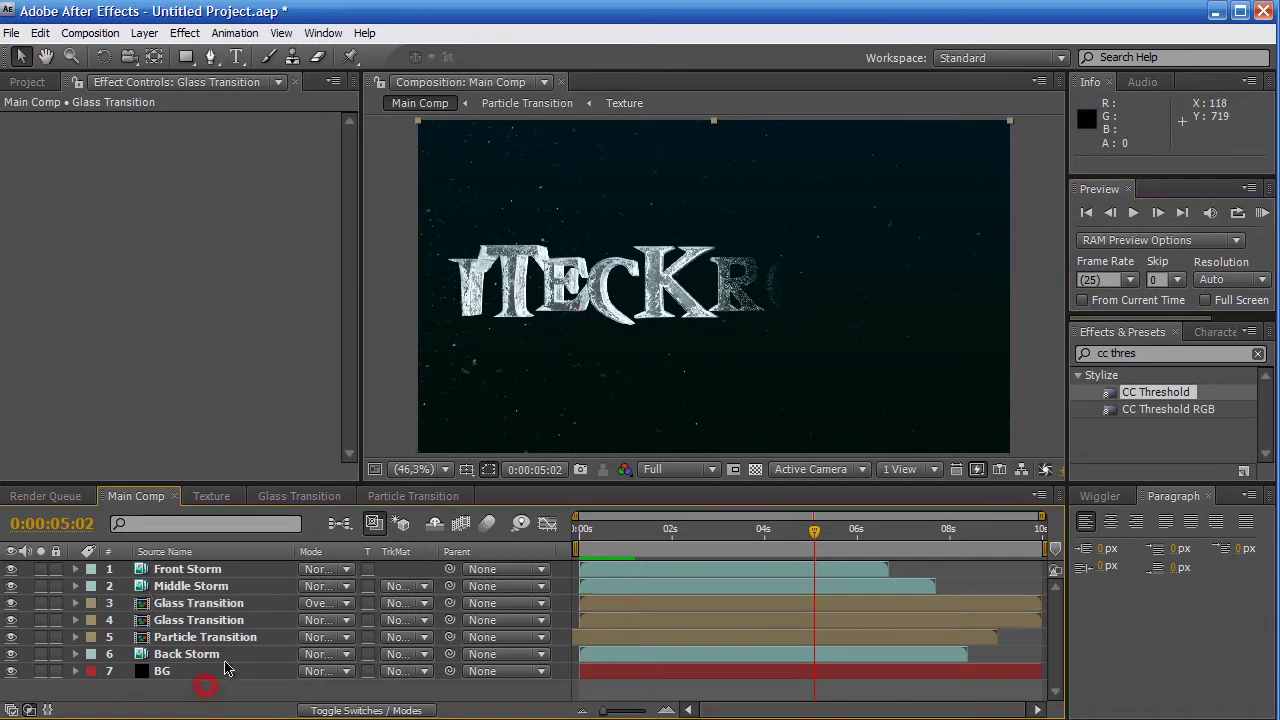
{"action": "key", "text": "ctrl+y"}
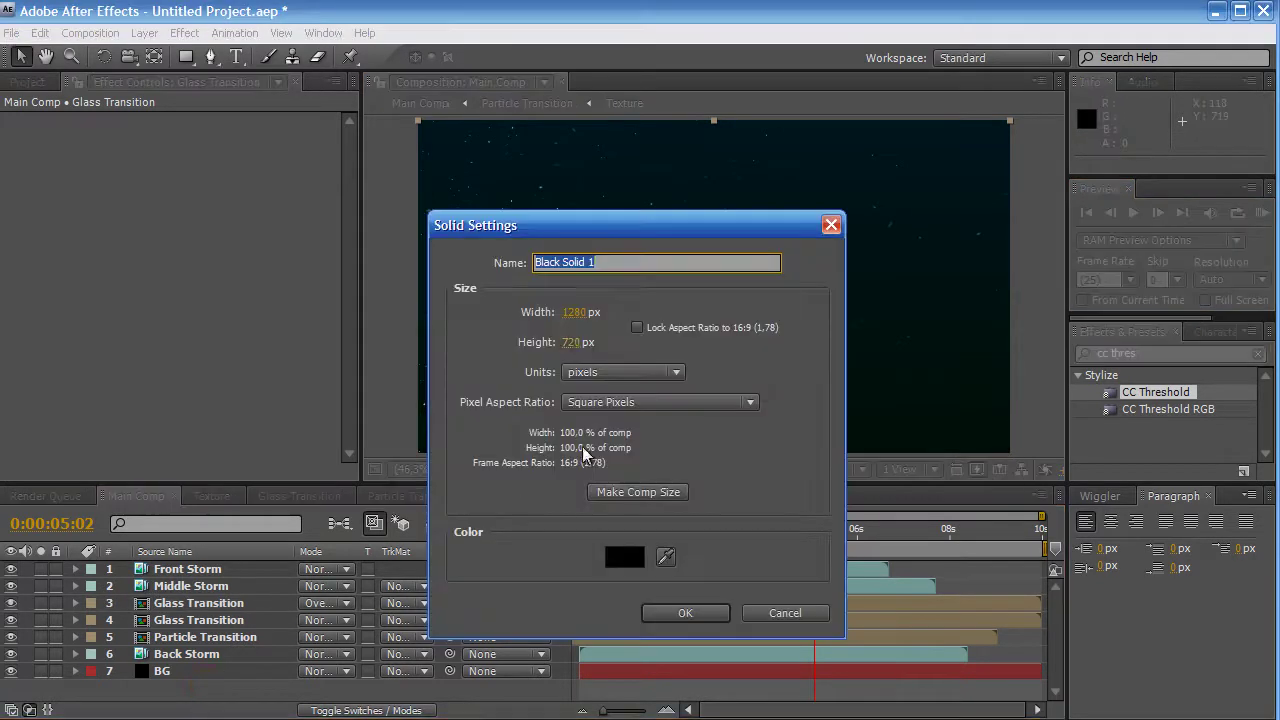
{"action": "type", "text": "Fake F"}
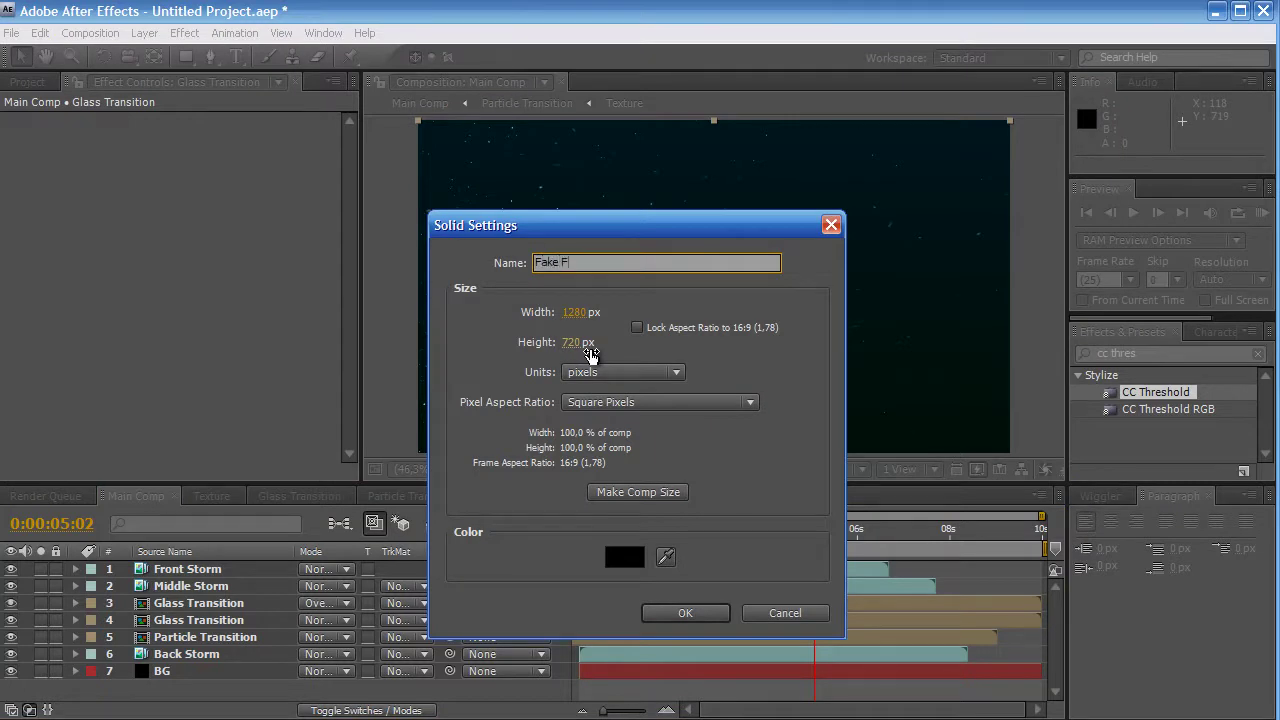
{"action": "type", "text": "e"}
{"action": "key", "text": "Return"}
{"action": "mouse_move", "coordinate": [221, 568]}
{"action": "left_mouse_down"}
{"action": "mouse_move", "coordinate": [207, 683]}
{"action": "mouse_move", "coordinate": [196, 679]}
{"action": "left_mouse_up"}
Apply Fractal Noise to Fake Fume, solo it, and set Contrast 148, Brightness -17
{"action": "left_click", "coordinate": [1150, 355]}
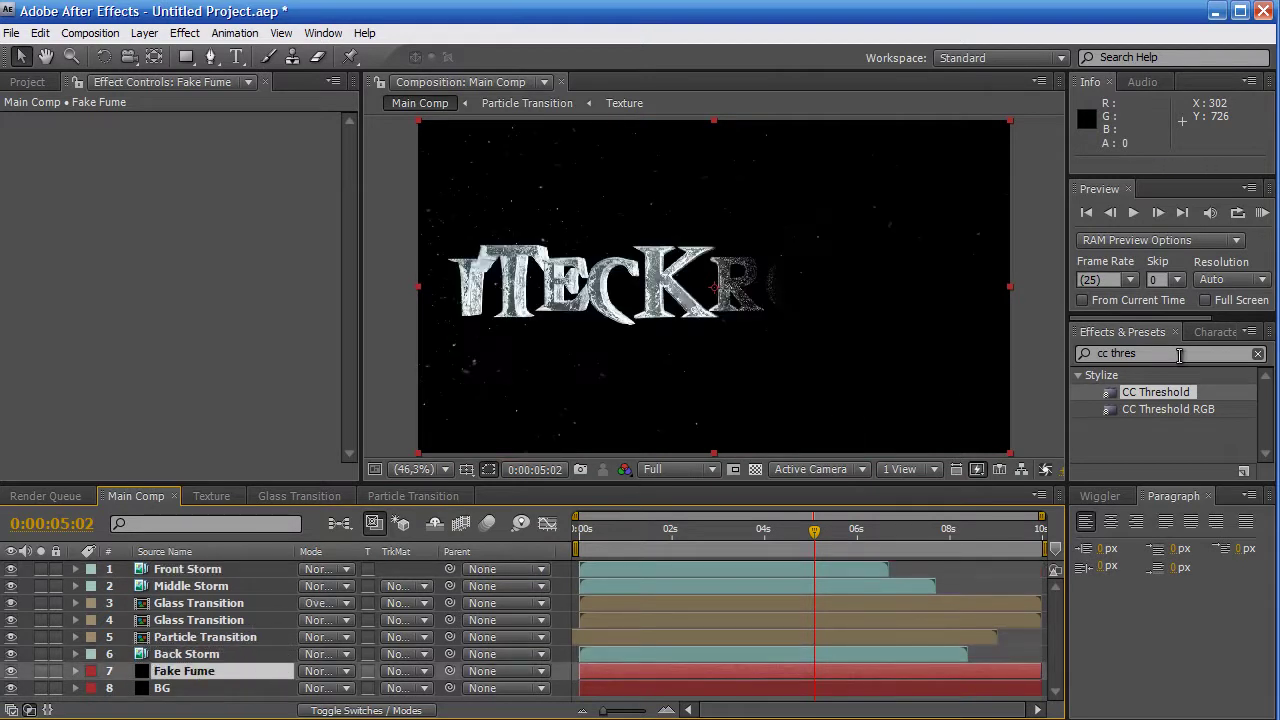
{"action": "type", "text": "fracgtal noise"}
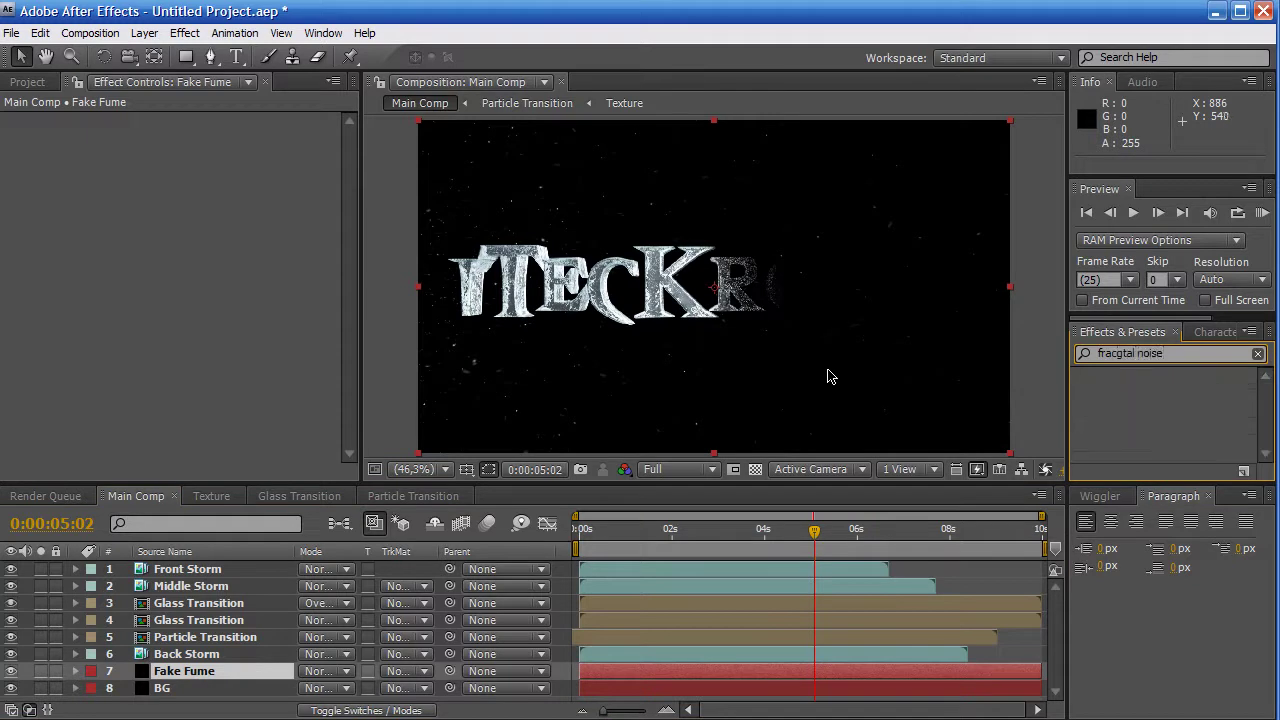
{"action": "key", "text": "BackSpace"}
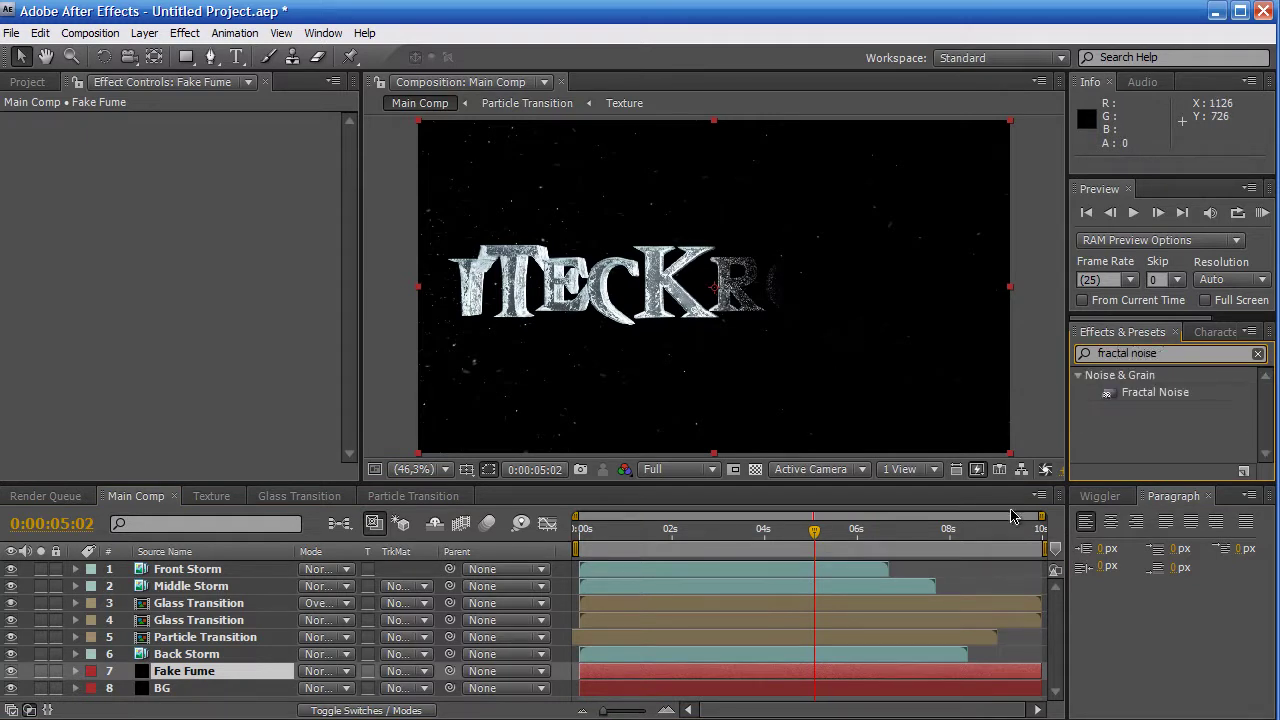
{"action": "double_click", "coordinate": [1175, 393]}
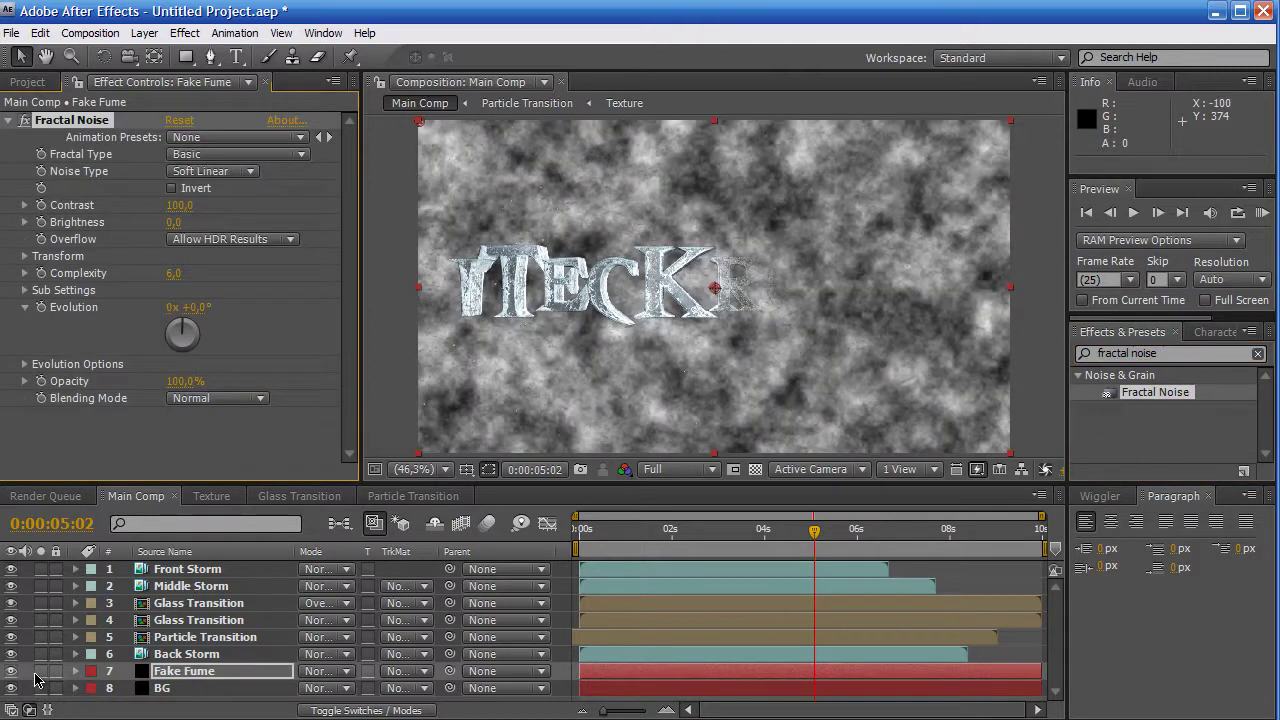
{"action": "left_click", "coordinate": [40, 671]}
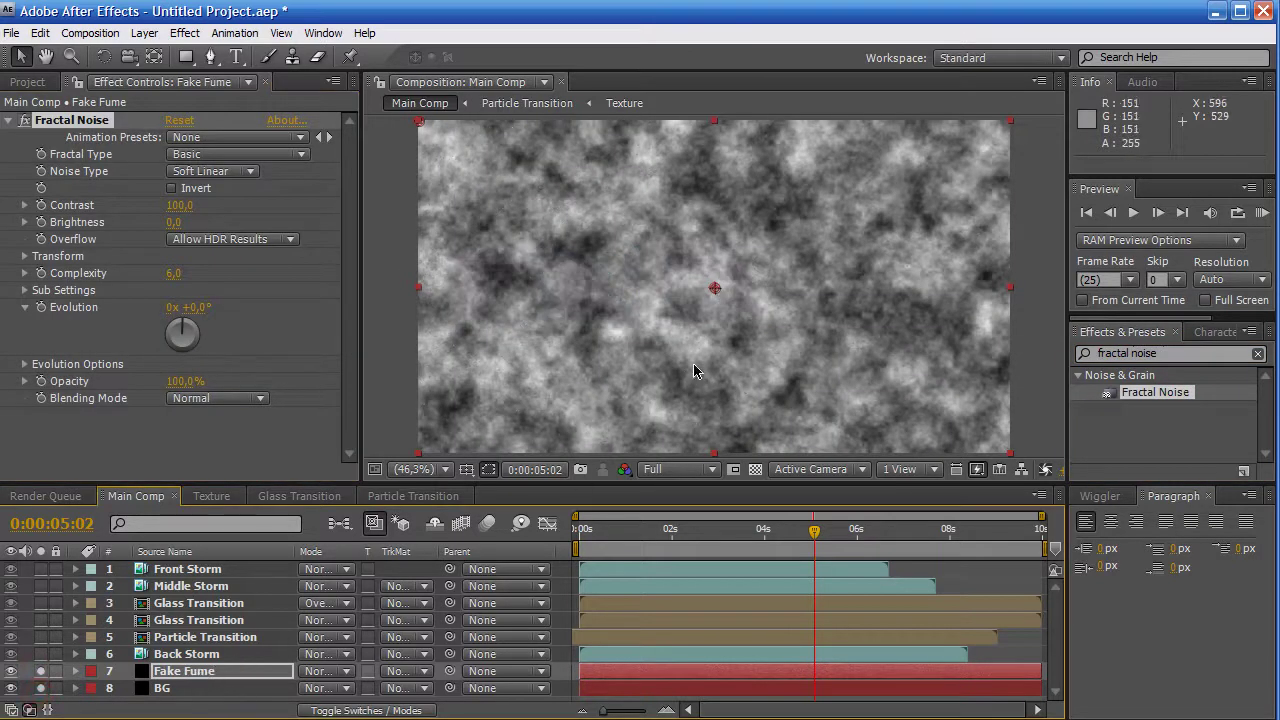
{"action": "mouse_move", "coordinate": [225, 209]}
{"action": "left_mouse_down"}
{"action": "mouse_move", "coordinate": [236, 210]}
{"action": "mouse_move", "coordinate": [162, 224]}
{"action": "left_mouse_up"}
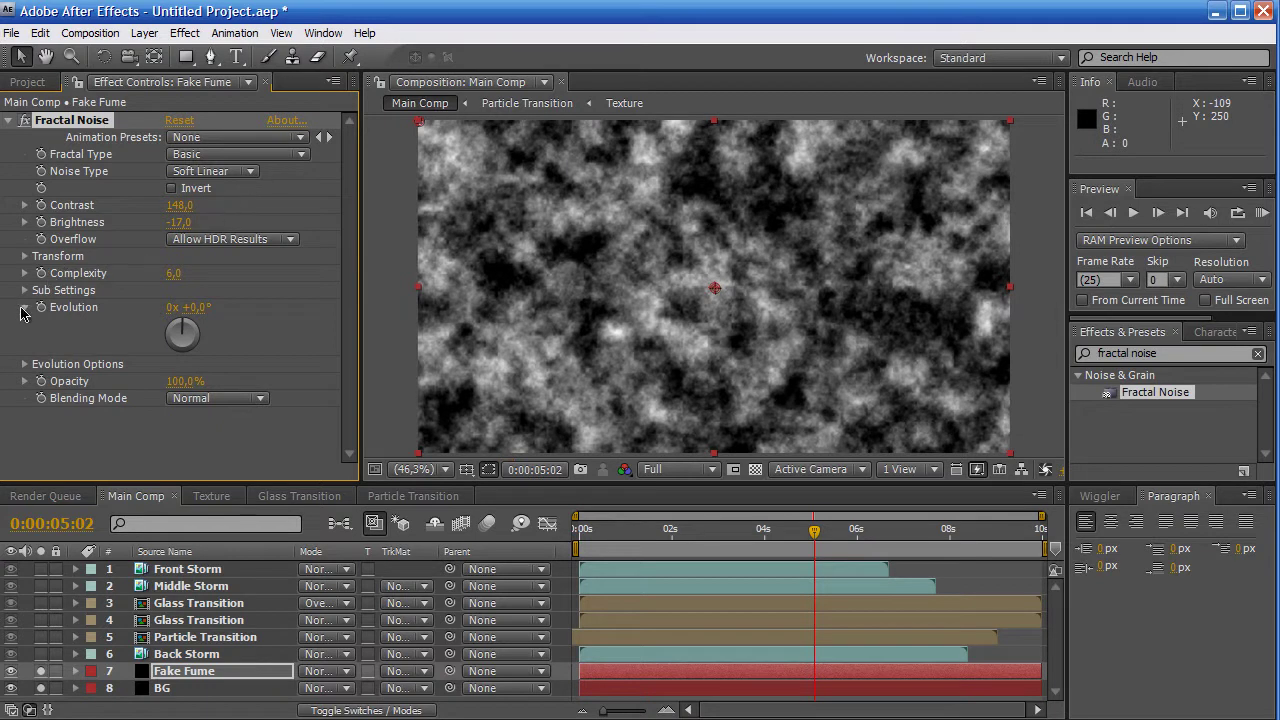
Keyframe Evolution from 0 at the start to 3 revolutions at the end
{"action": "left_click", "coordinate": [582, 530]}
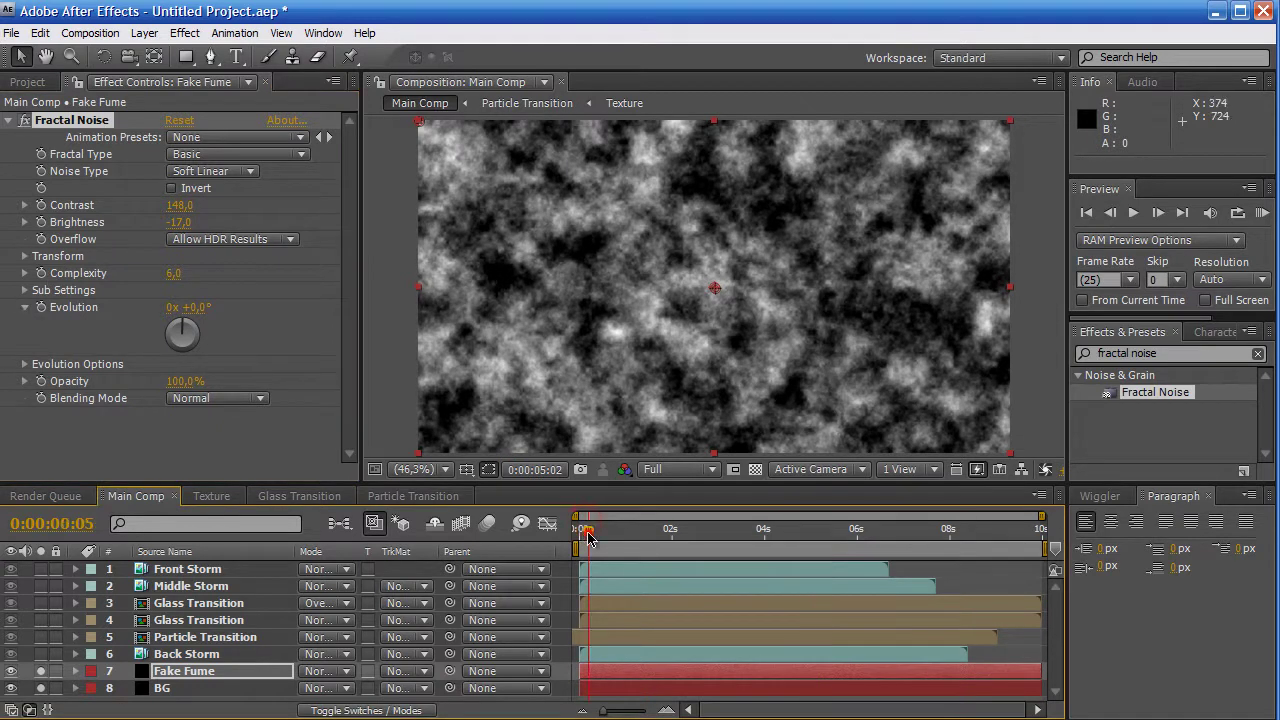
{"action": "left_click", "coordinate": [41, 308]}
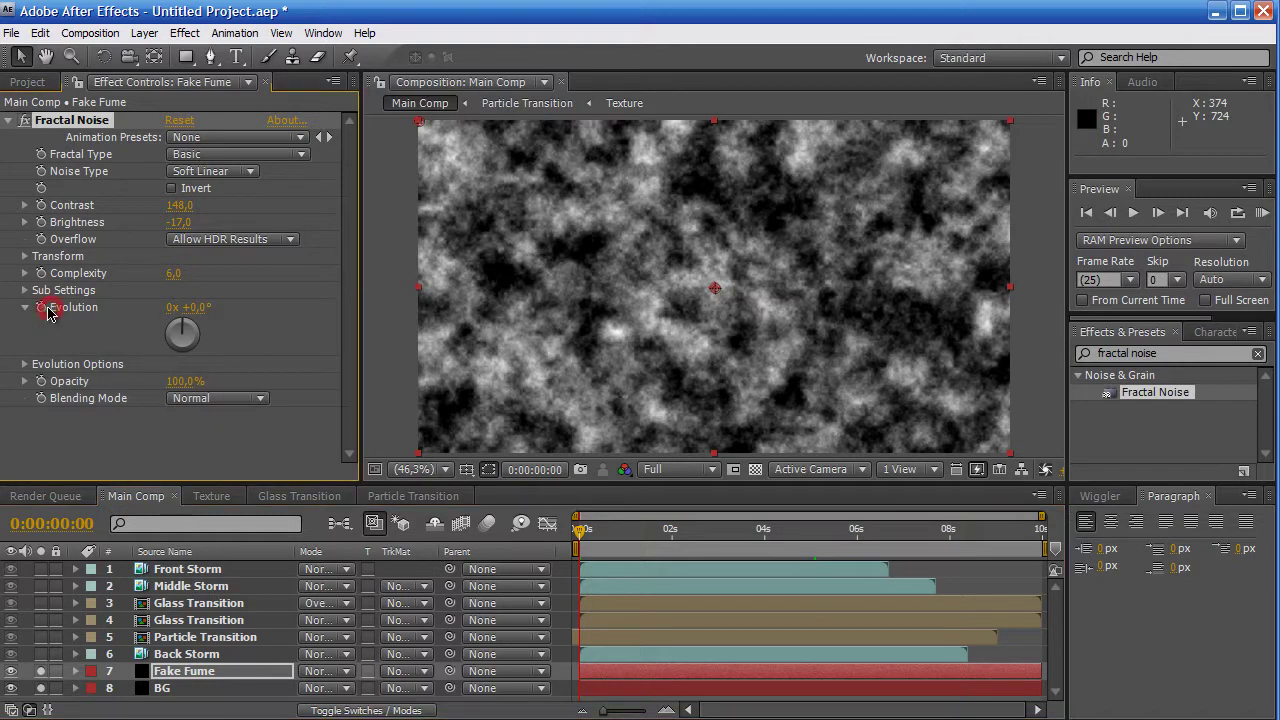
{"action": "key", "text": "End"}
{"action": "left_click", "coordinate": [169, 307]}
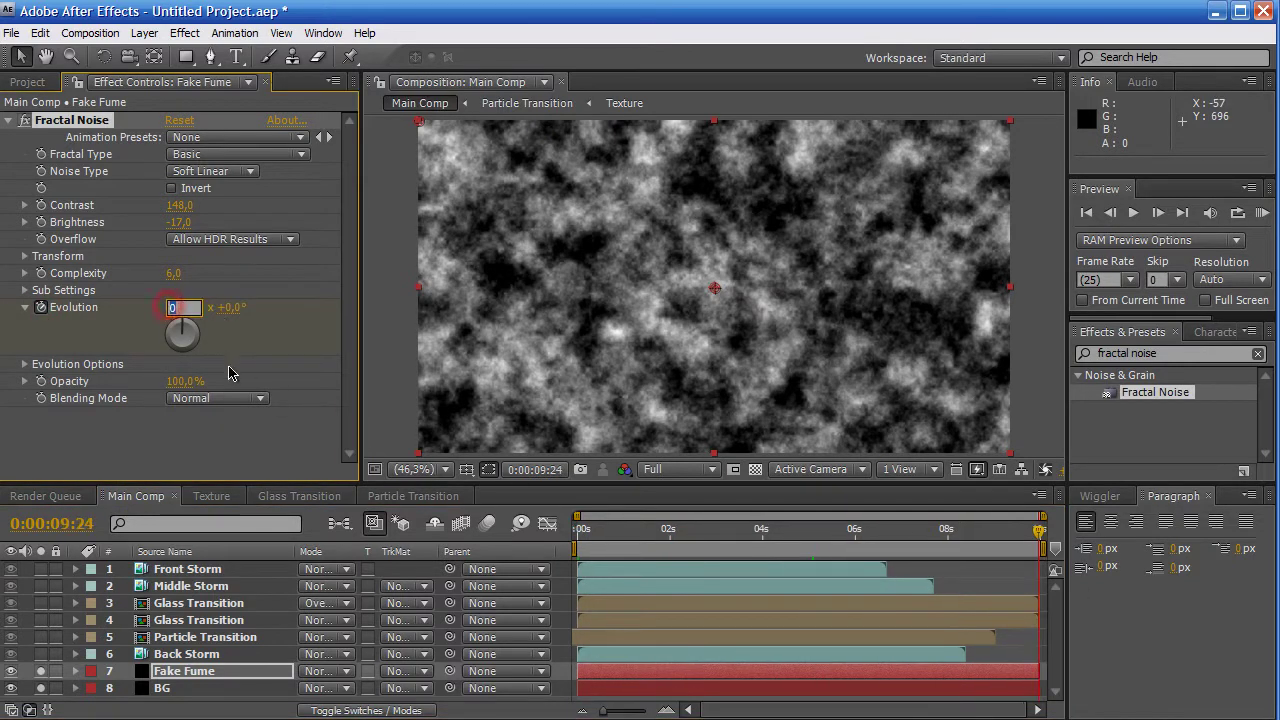
{"action": "type", "text": "3"}
{"action": "key", "text": "Return"}
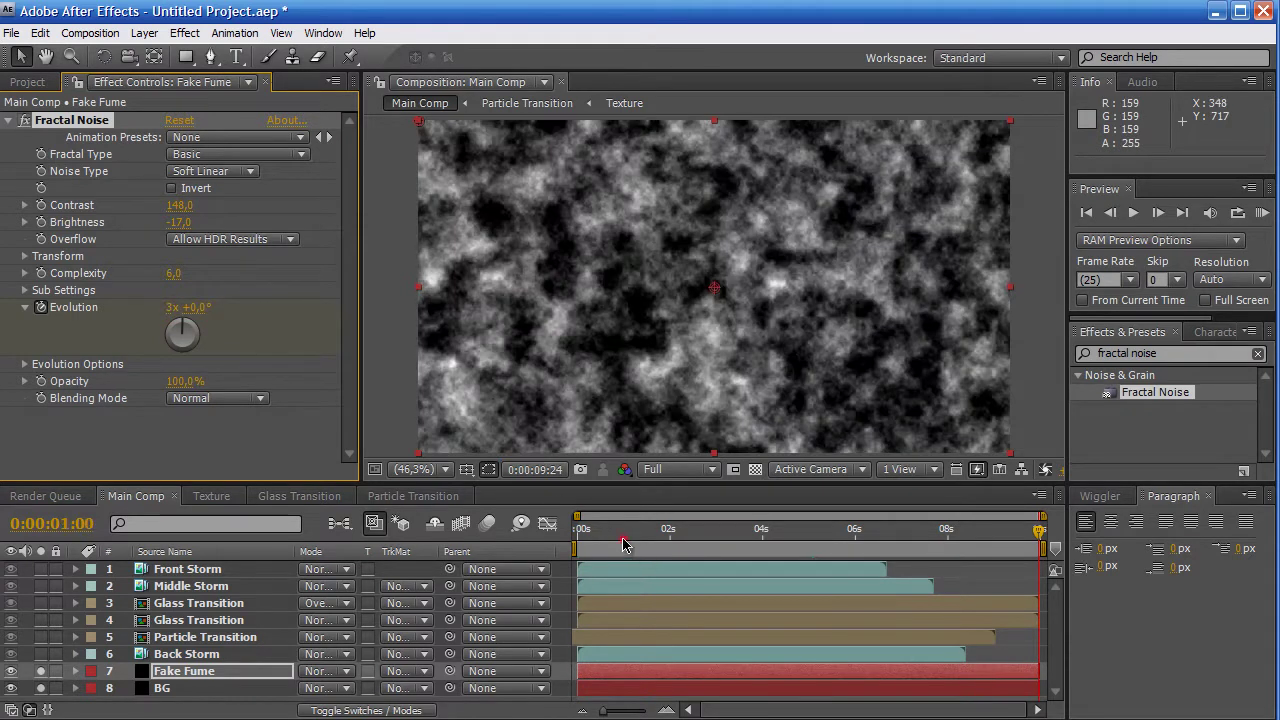
{"action": "left_click_drag", "start_coordinate": [622, 545], "coordinate": [929, 540]}
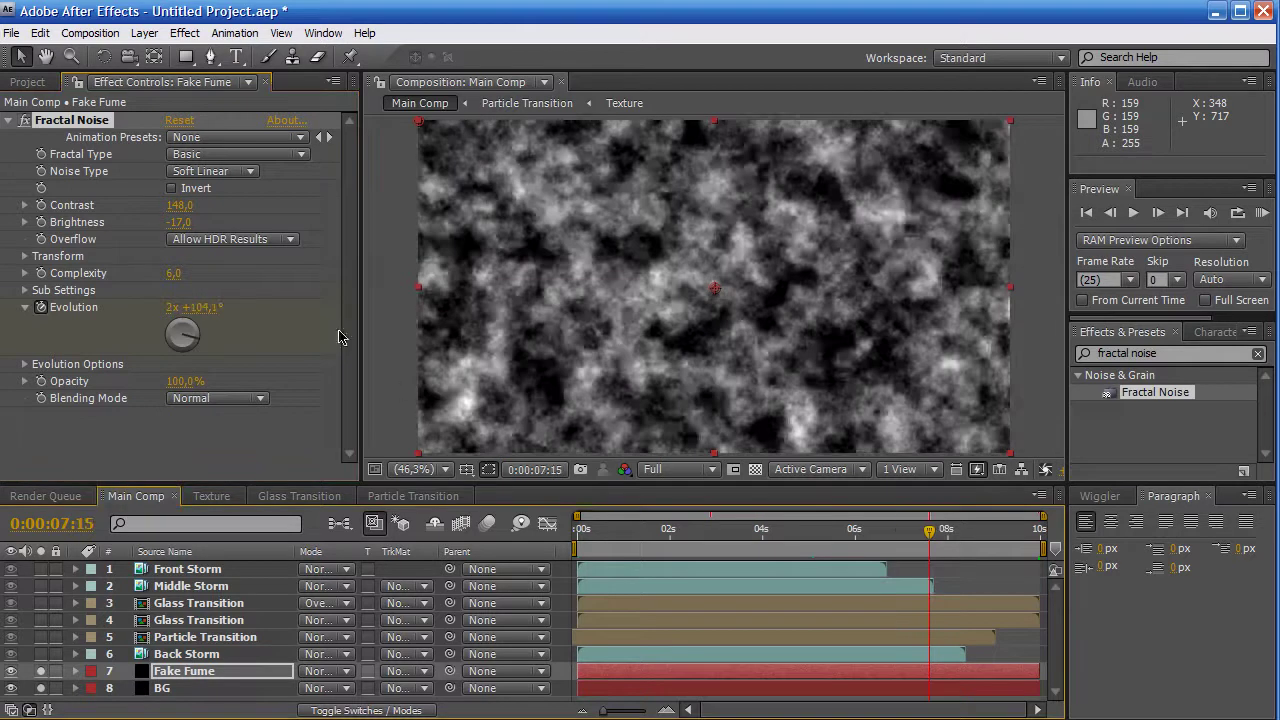
Raise Complexity to 8.3 and try Spline noise type before restoring Soft Linear
{"action": "left_click_drag", "start_coordinate": [174, 272], "coordinate": [312, 281]}
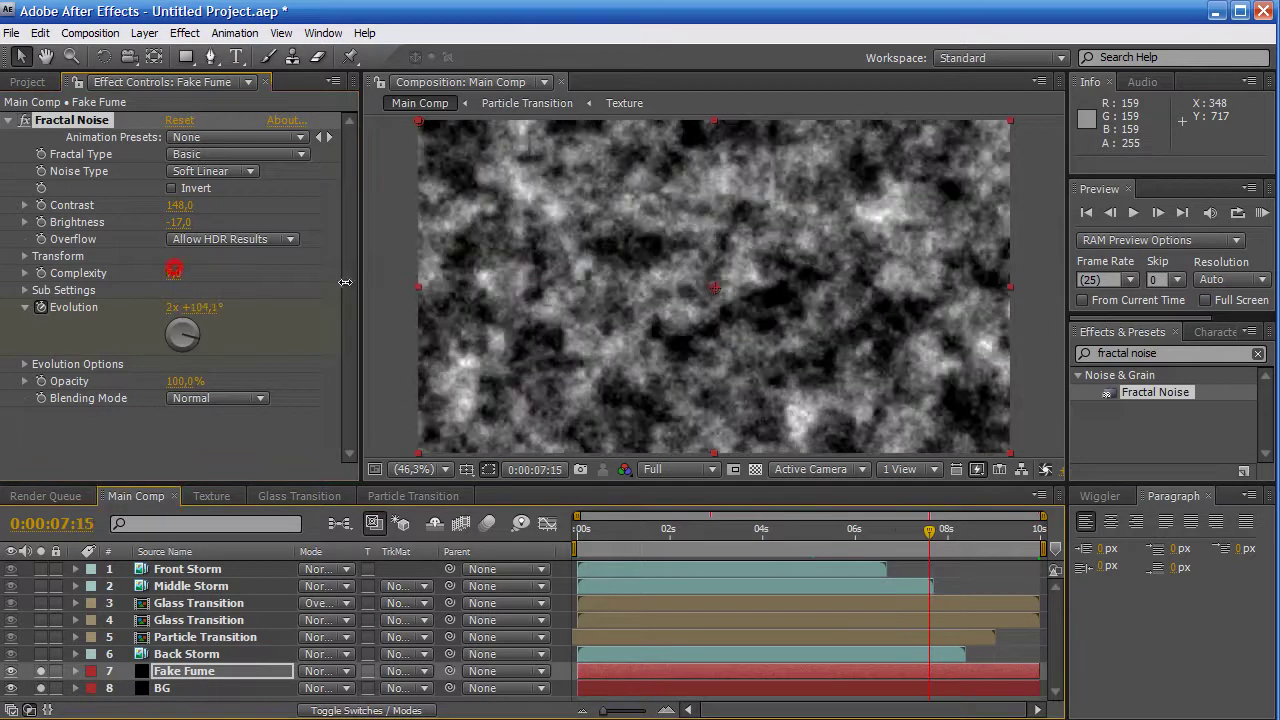
{"action": "left_click_drag", "start_coordinate": [391, 282], "coordinate": [310, 280]}
{"action": "left_click_drag", "start_coordinate": [174, 274], "coordinate": [177, 274]}
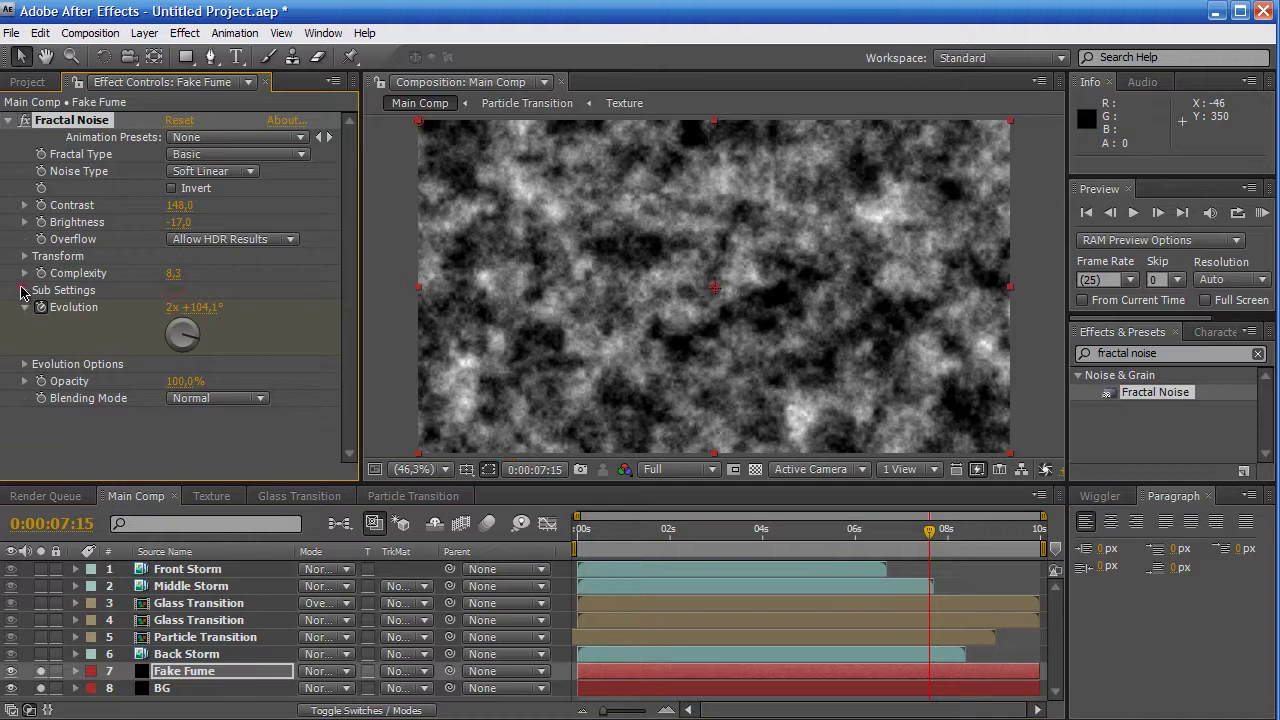
{"action": "left_click", "coordinate": [23, 290]}
{"action": "left_click", "coordinate": [23, 290]}
{"action": "left_click", "coordinate": [25, 256]}
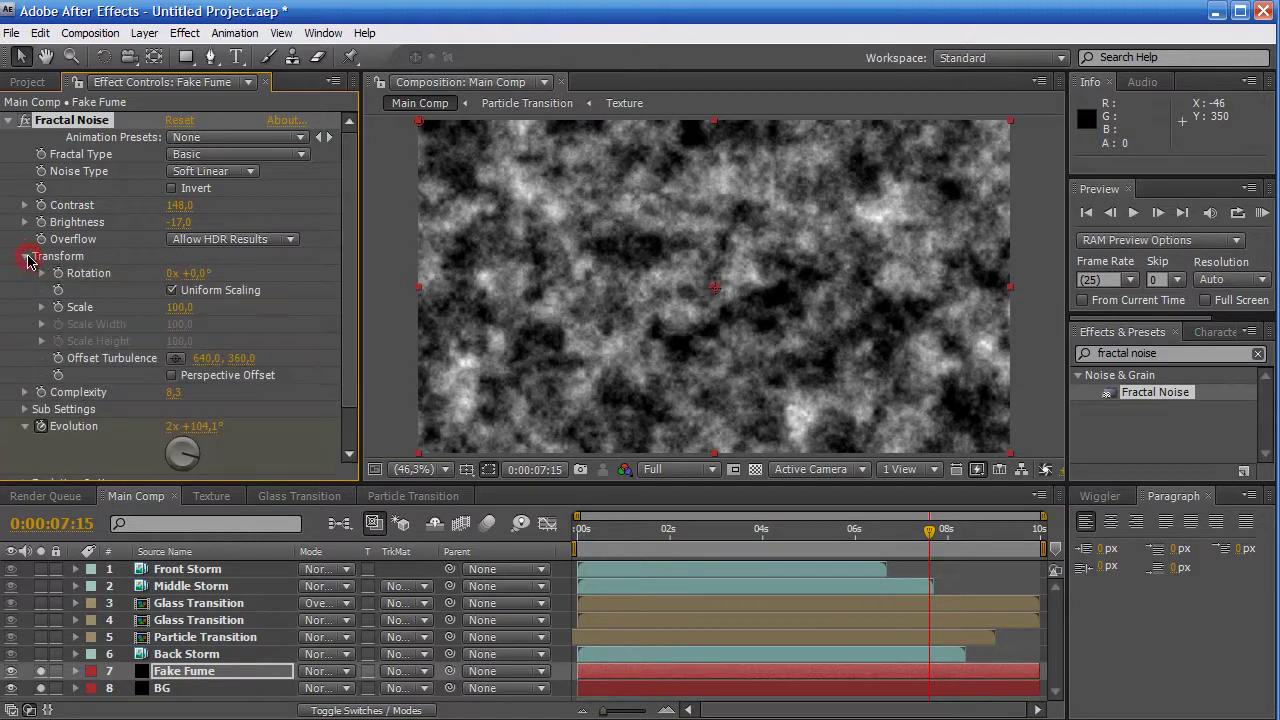
{"action": "left_click", "coordinate": [26, 257]}
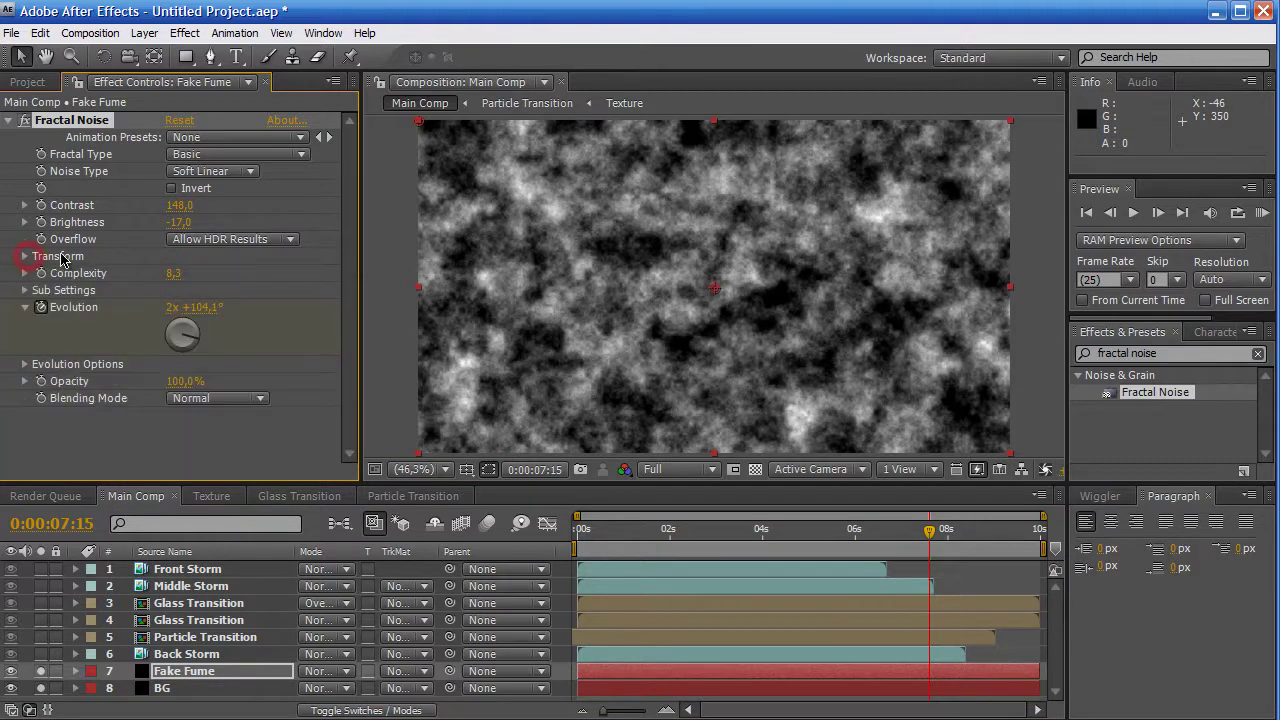
{"action": "left_click", "coordinate": [230, 174]}
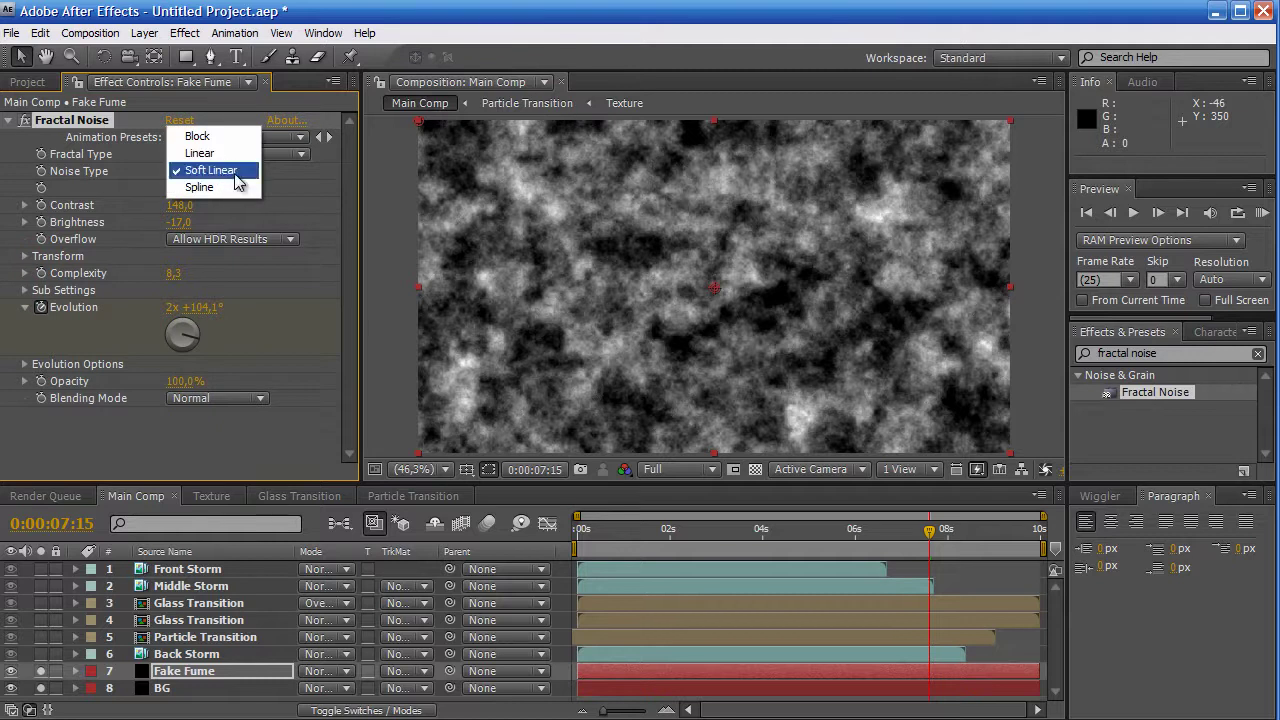
{"action": "left_click", "coordinate": [233, 188]}
{"action": "left_click", "coordinate": [236, 174]}
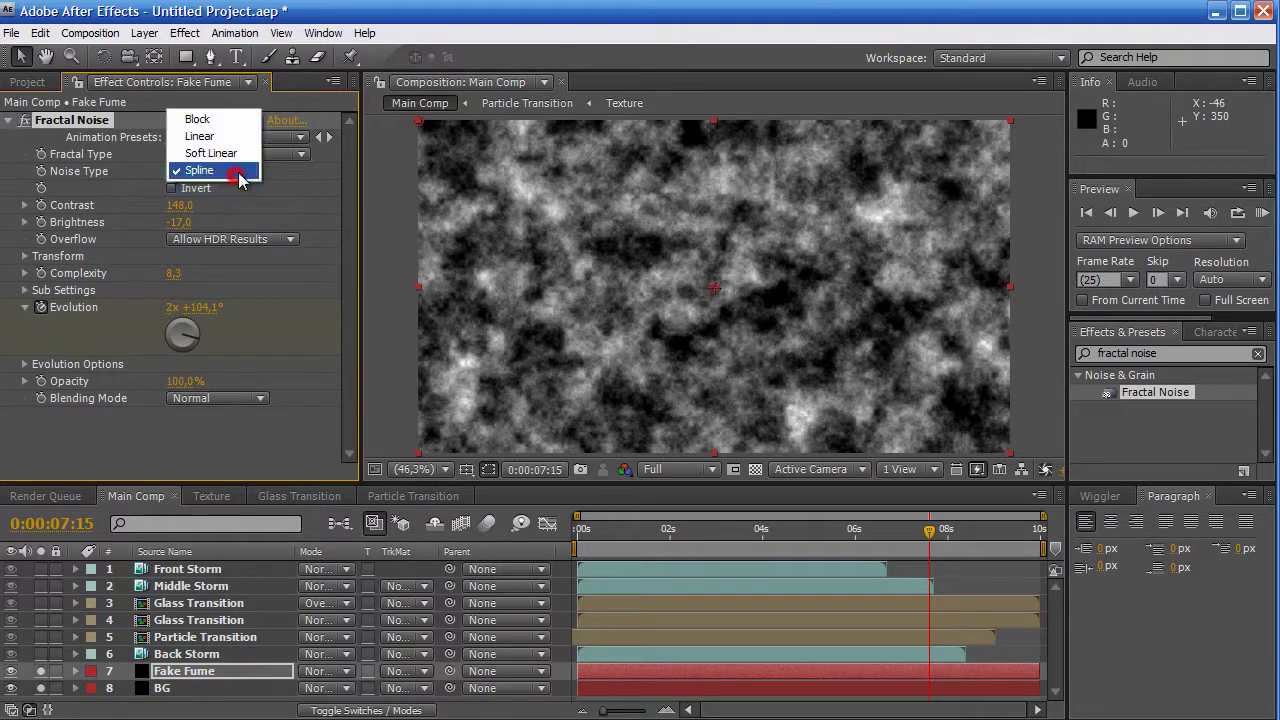
{"action": "left_click", "coordinate": [232, 152]}
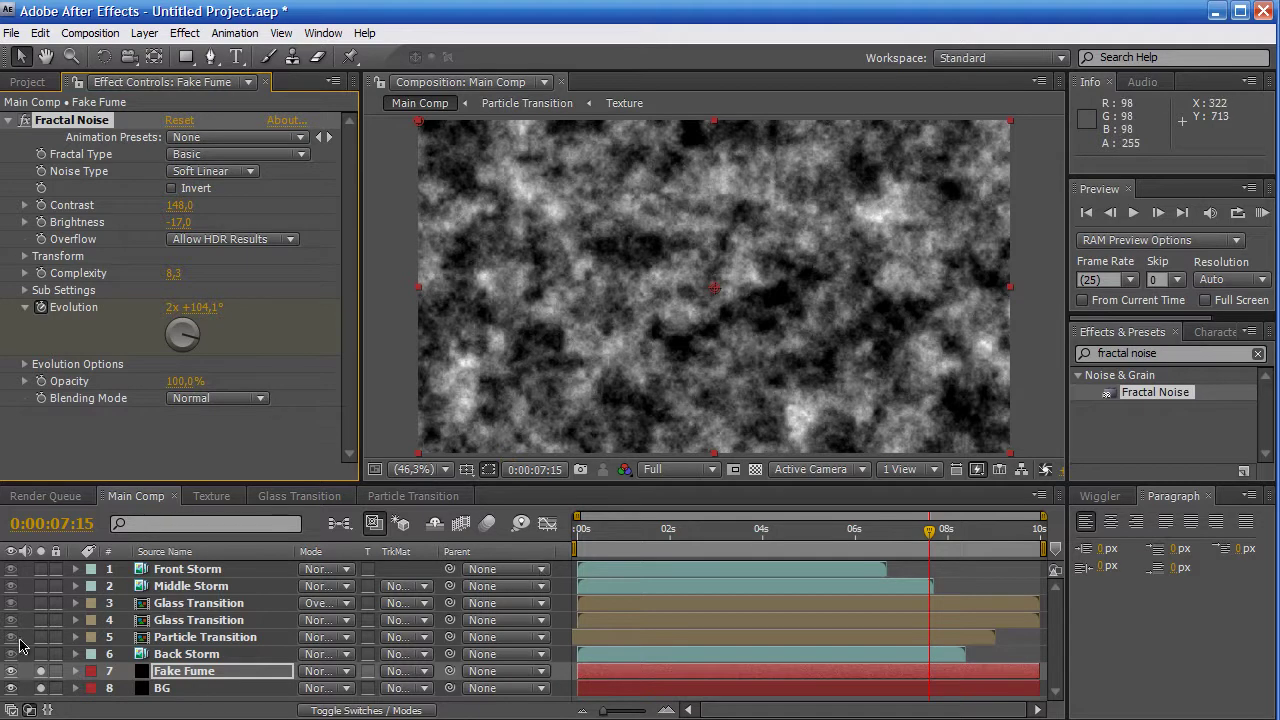
Solo Fake Fume, add Curves, and shape an RGB S-curve for contrast
{"action": "left_click", "coordinate": [180, 672]}
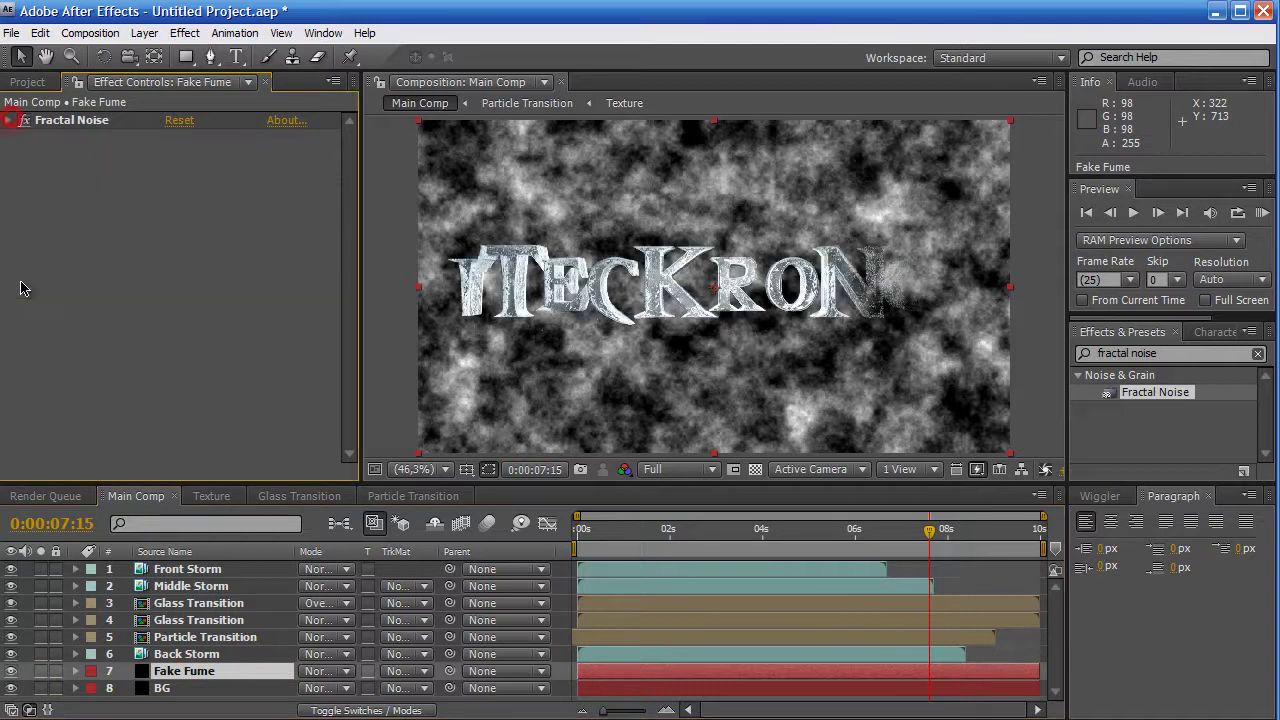
{"action": "left_click", "coordinate": [41, 671]}
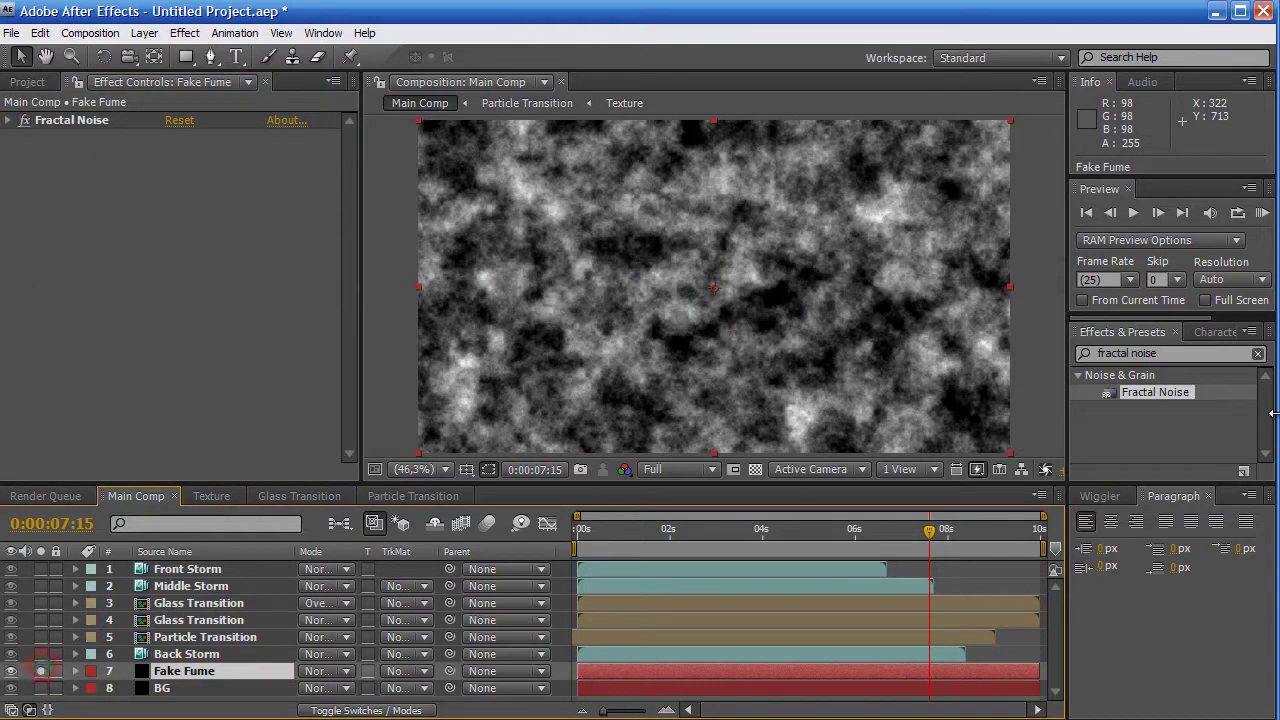
{"action": "left_click", "coordinate": [1209, 356]}
{"action": "type", "text": "cu"}
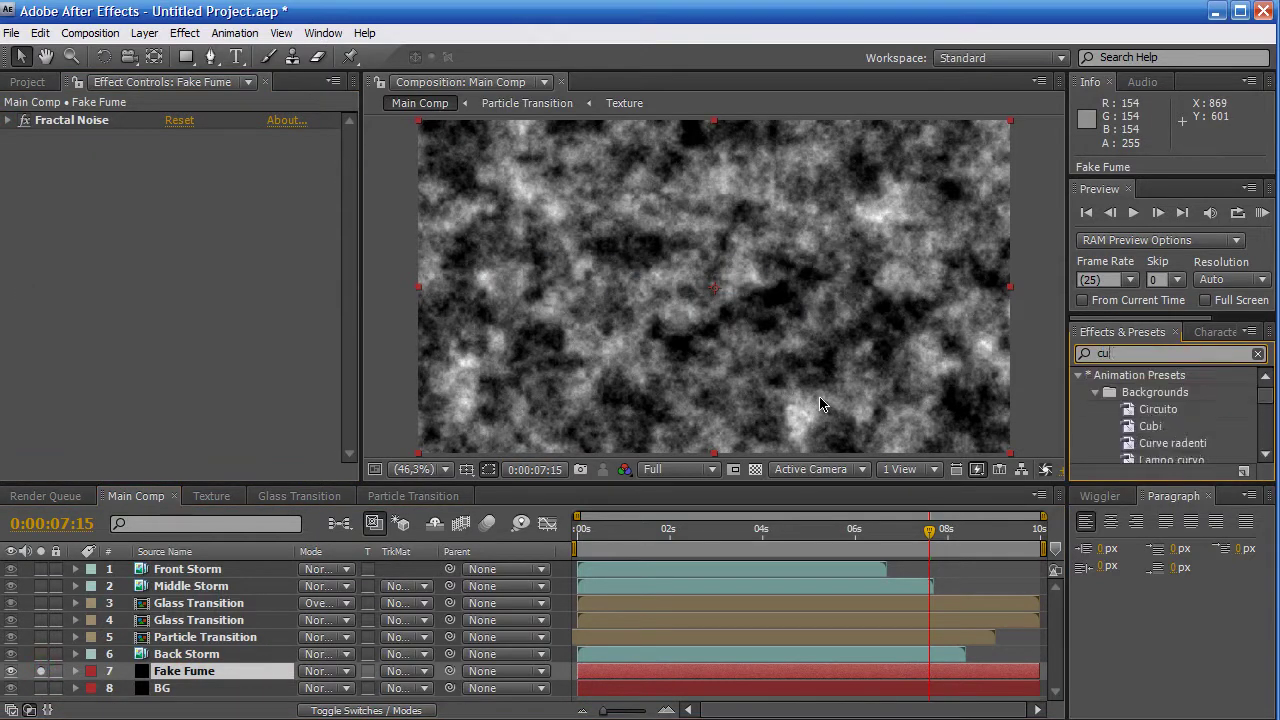
{"action": "type", "text": "rves"}
{"action": "double_click", "coordinate": [1140, 392]}
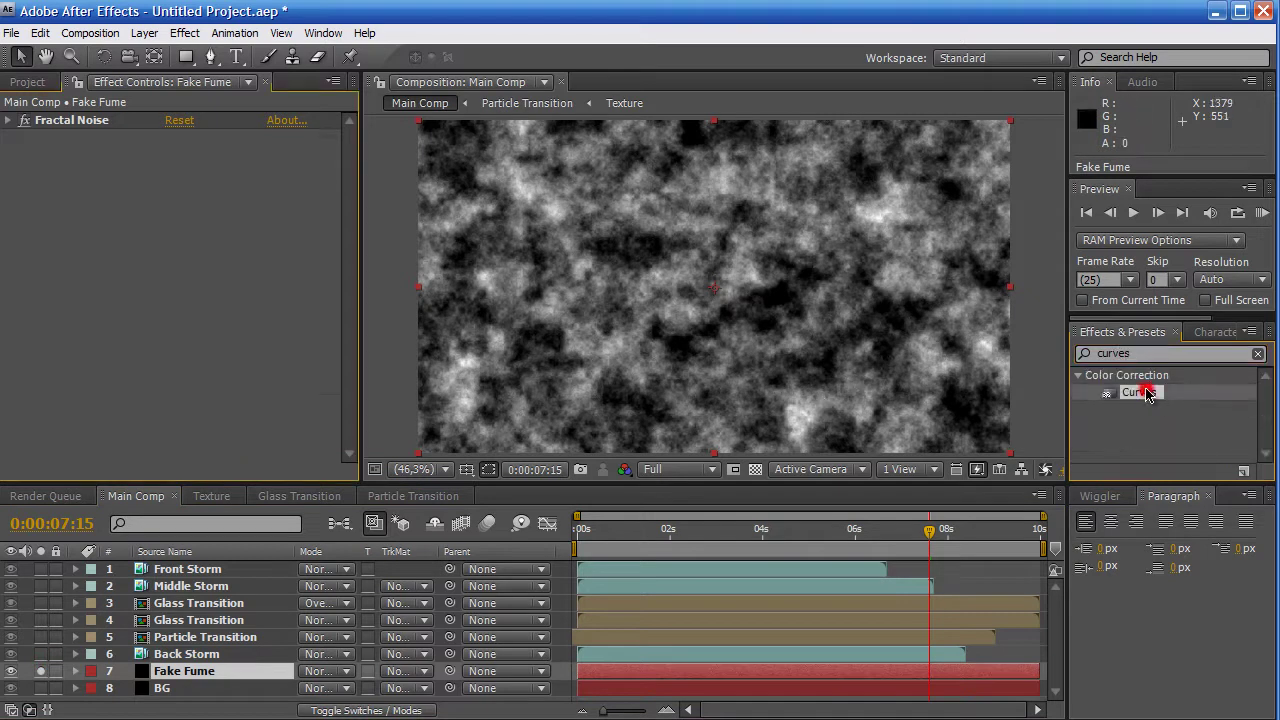
{"action": "left_click_drag", "start_coordinate": [100, 353], "coordinate": [102, 343]}
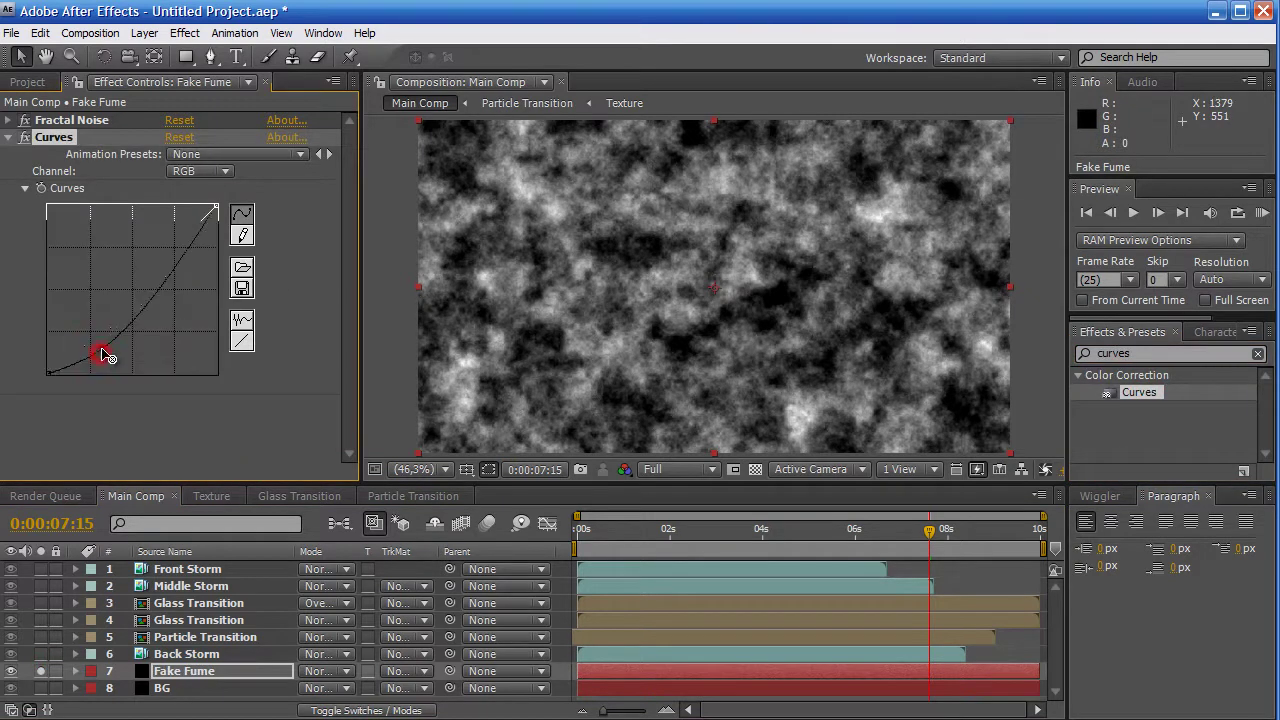
{"action": "left_click_drag", "start_coordinate": [180, 245], "coordinate": [160, 233]}
Pull the Red curve down and lift the Green curve to tint the smoke
{"action": "left_click", "coordinate": [222, 175]}
{"action": "left_click", "coordinate": [200, 190]}
{"action": "left_click_drag", "start_coordinate": [137, 291], "coordinate": [137, 290]}
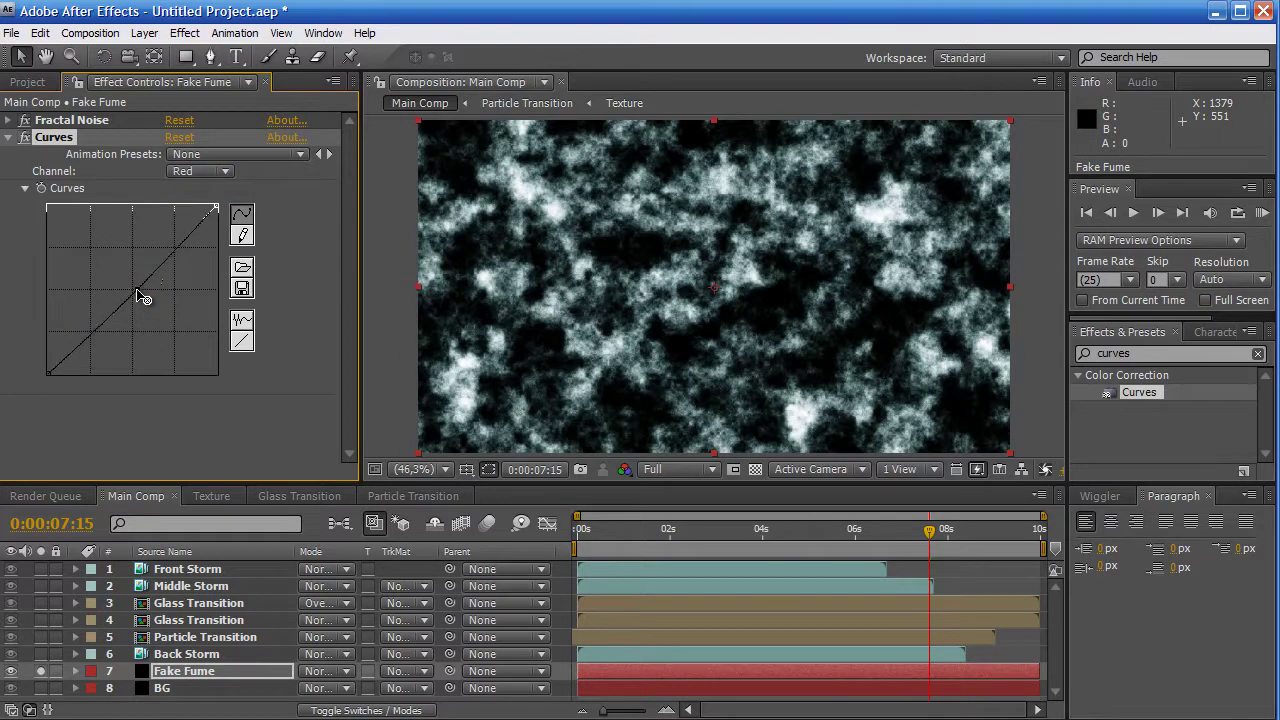
{"action": "left_click", "coordinate": [226, 172]}
{"action": "left_click", "coordinate": [198, 189]}
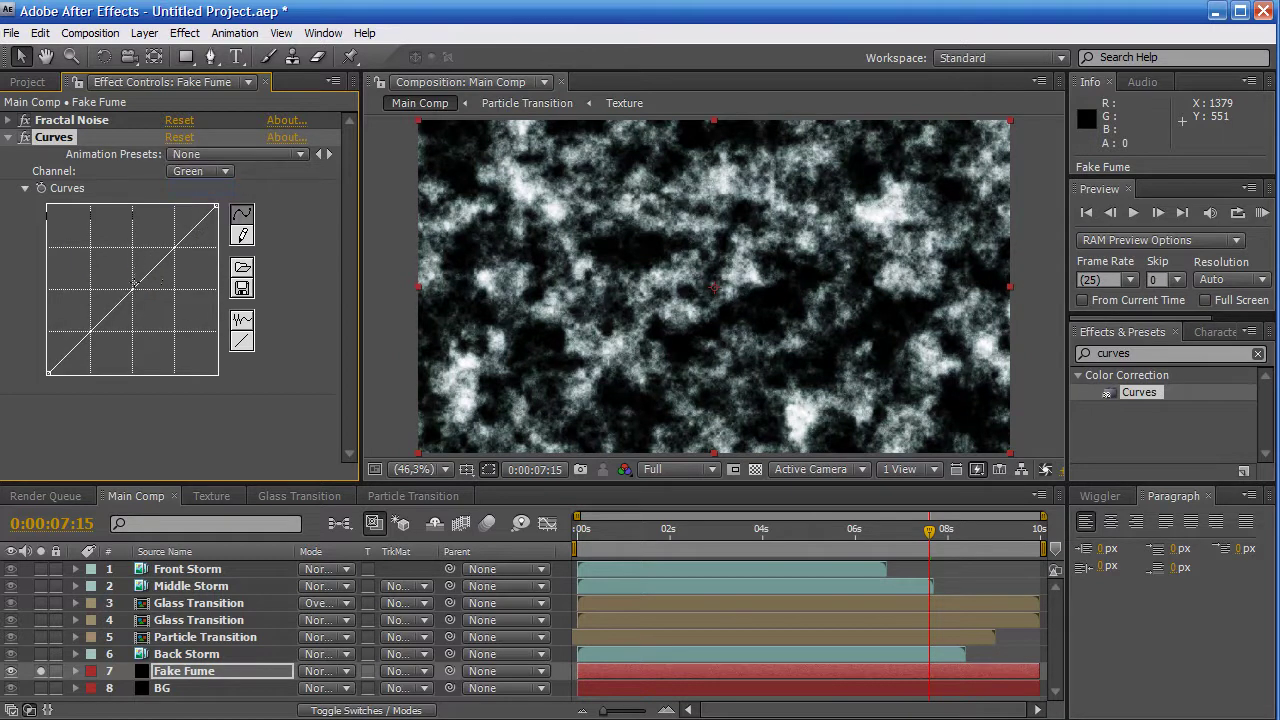
{"action": "left_click_drag", "start_coordinate": [130, 293], "coordinate": [126, 289]}
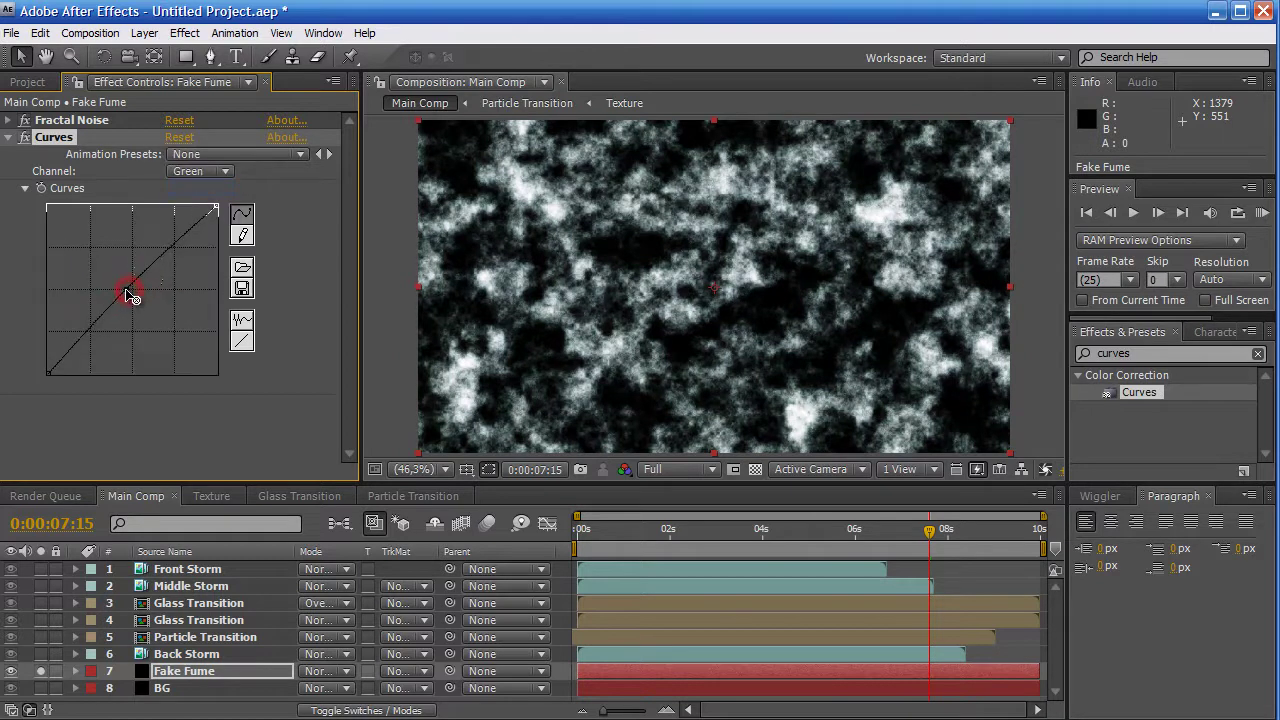
Adjust the Blue channel curve for a bluer, cyan-tinted smoke
{"action": "left_click", "coordinate": [205, 172]}
{"action": "left_click", "coordinate": [207, 189]}
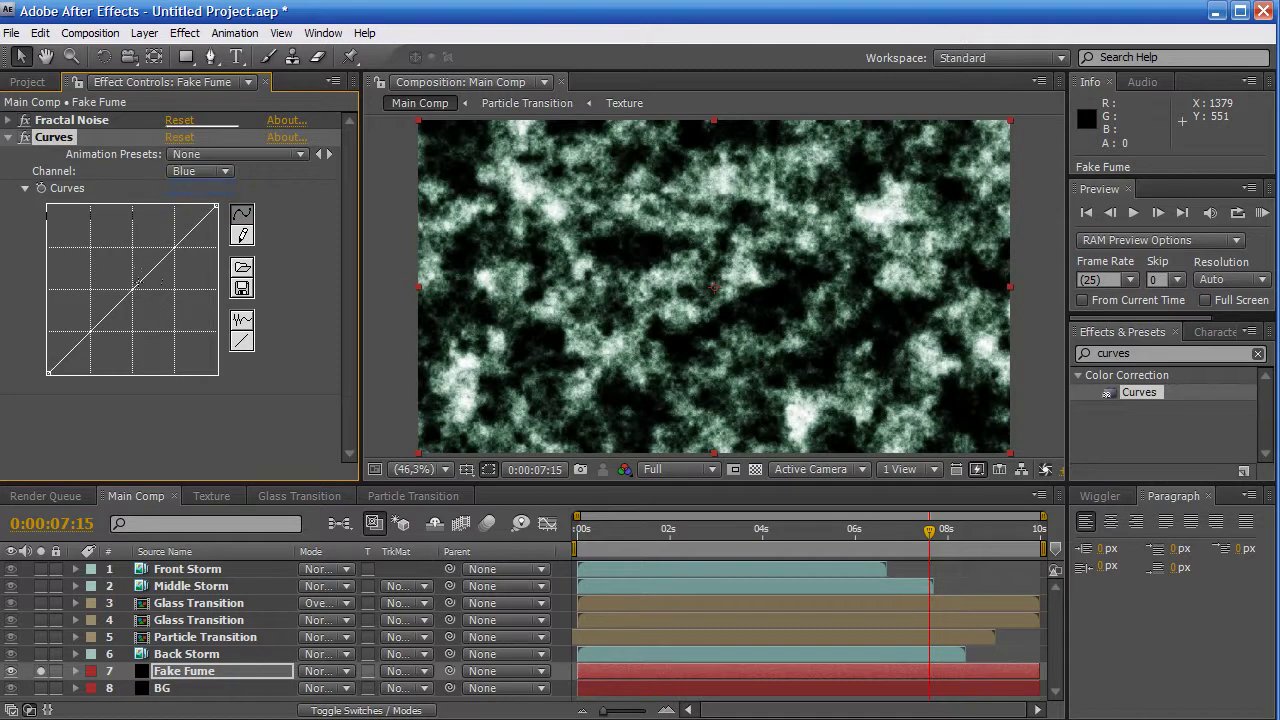
{"action": "left_click", "coordinate": [131, 288]}
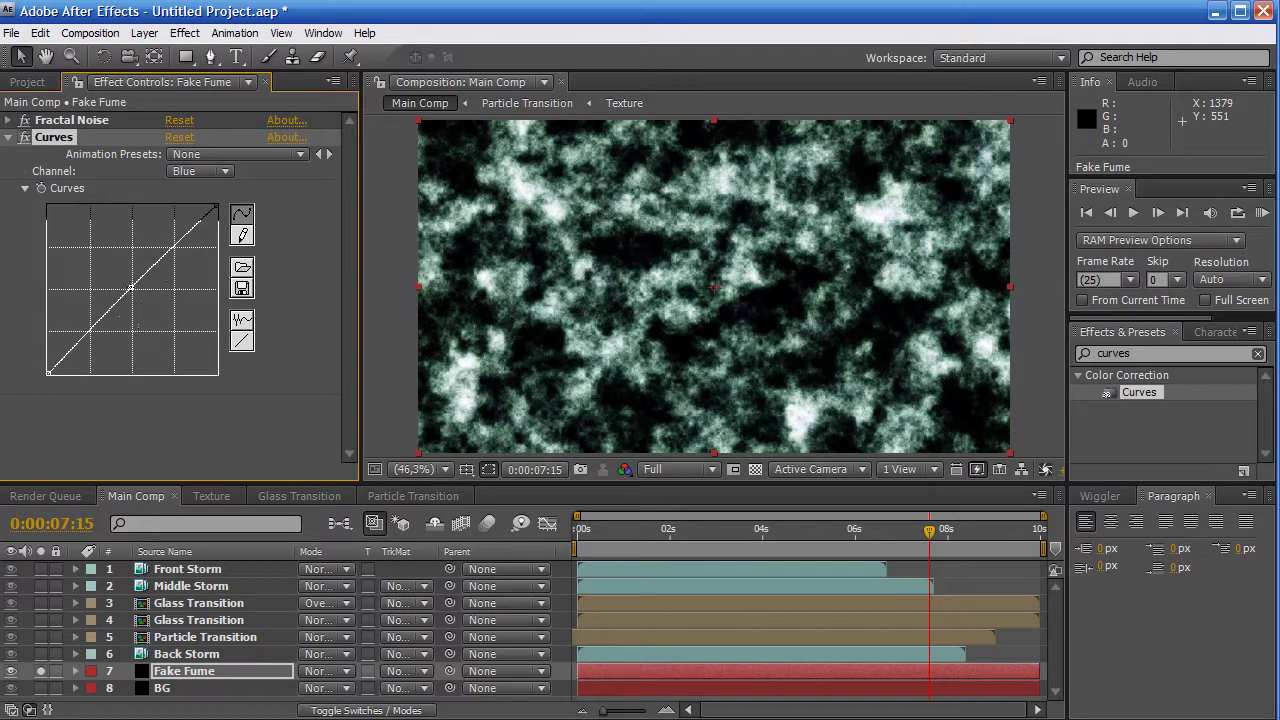
{"action": "left_click_drag", "start_coordinate": [131, 288], "coordinate": [122, 297]}
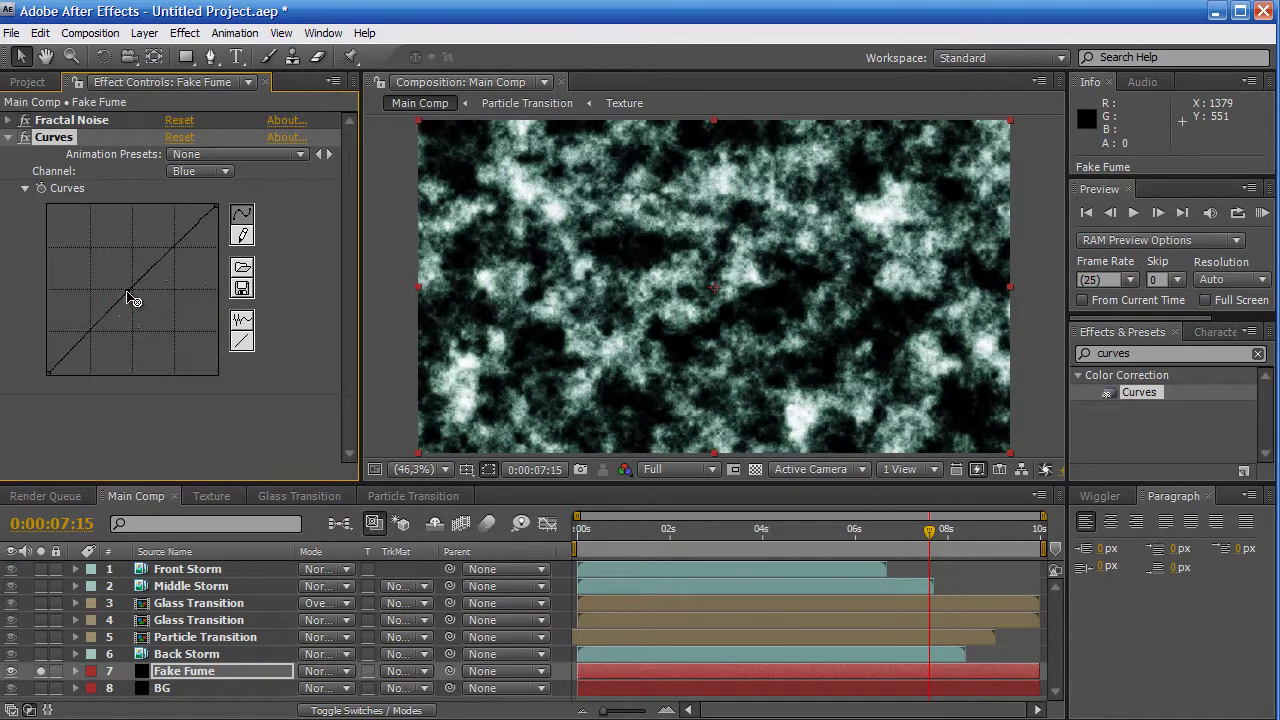
{"action": "left_click", "coordinate": [125, 288]}
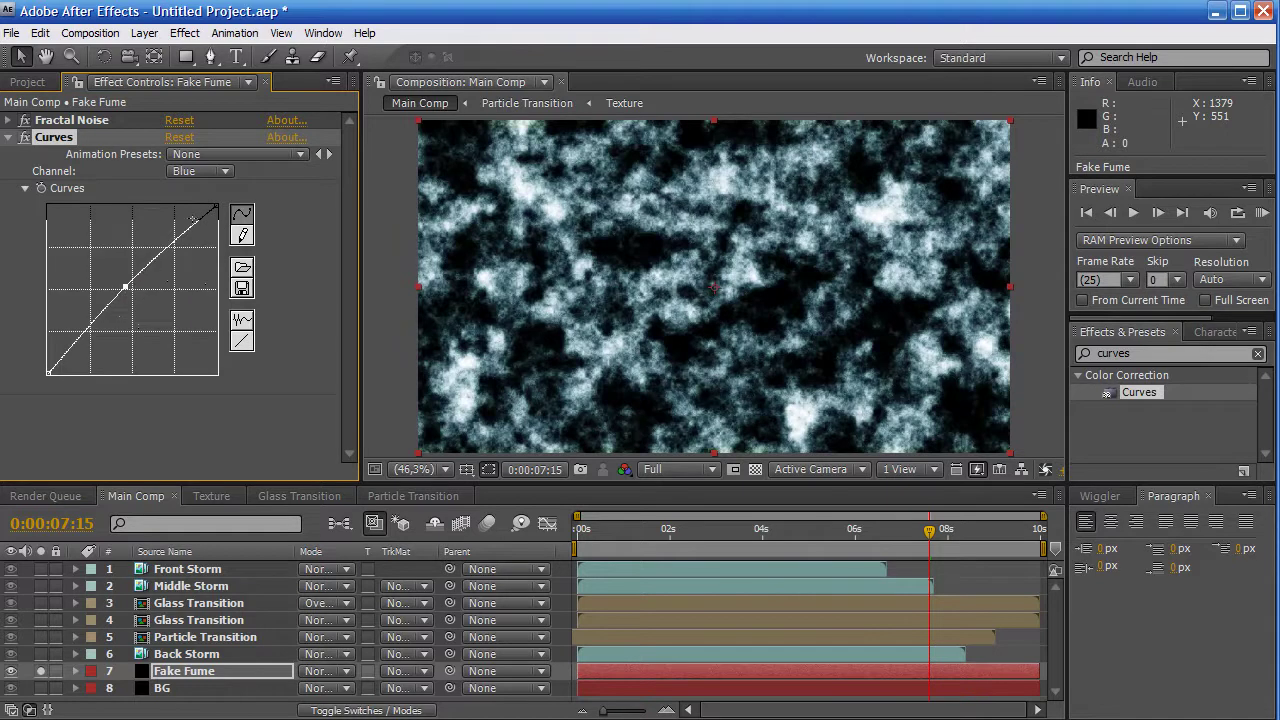
{"action": "left_click", "coordinate": [232, 175]}
{"action": "left_click", "coordinate": [226, 172]}
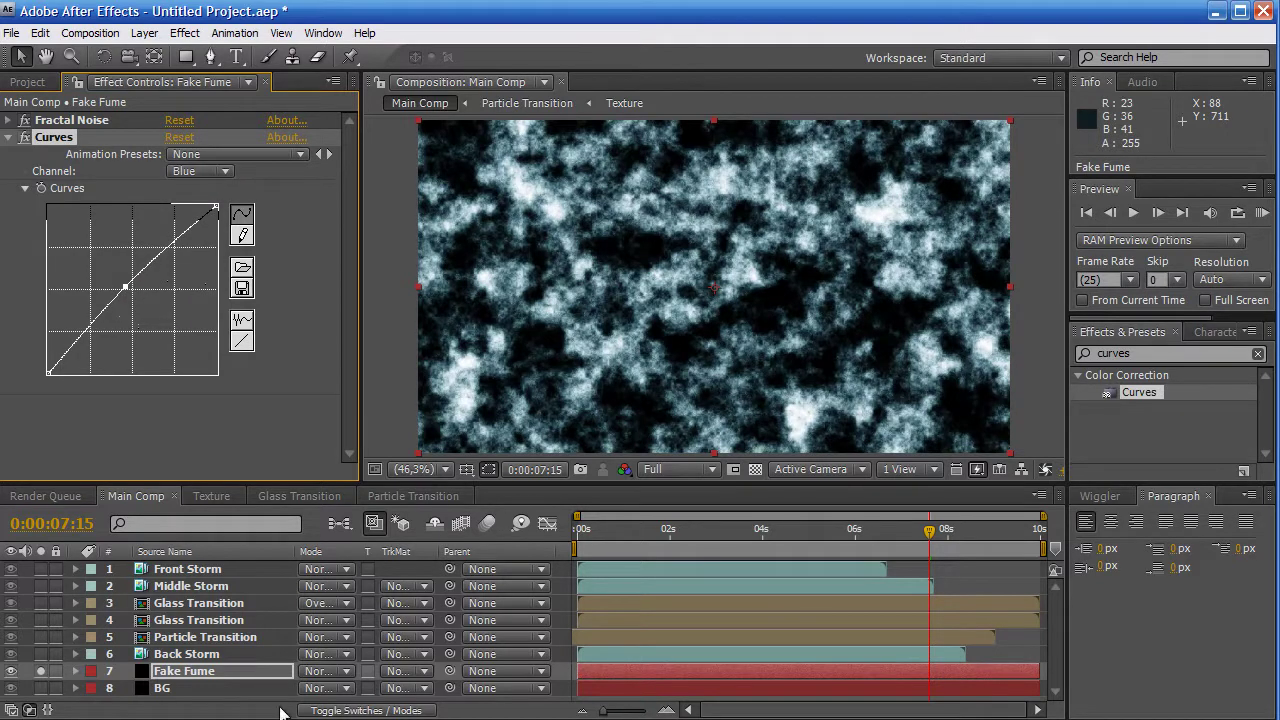
Lower the Fake Fume layer's opacity to 6% and unsolo it
{"action": "left_click", "coordinate": [242, 675]}
{"action": "key", "text": "t"}
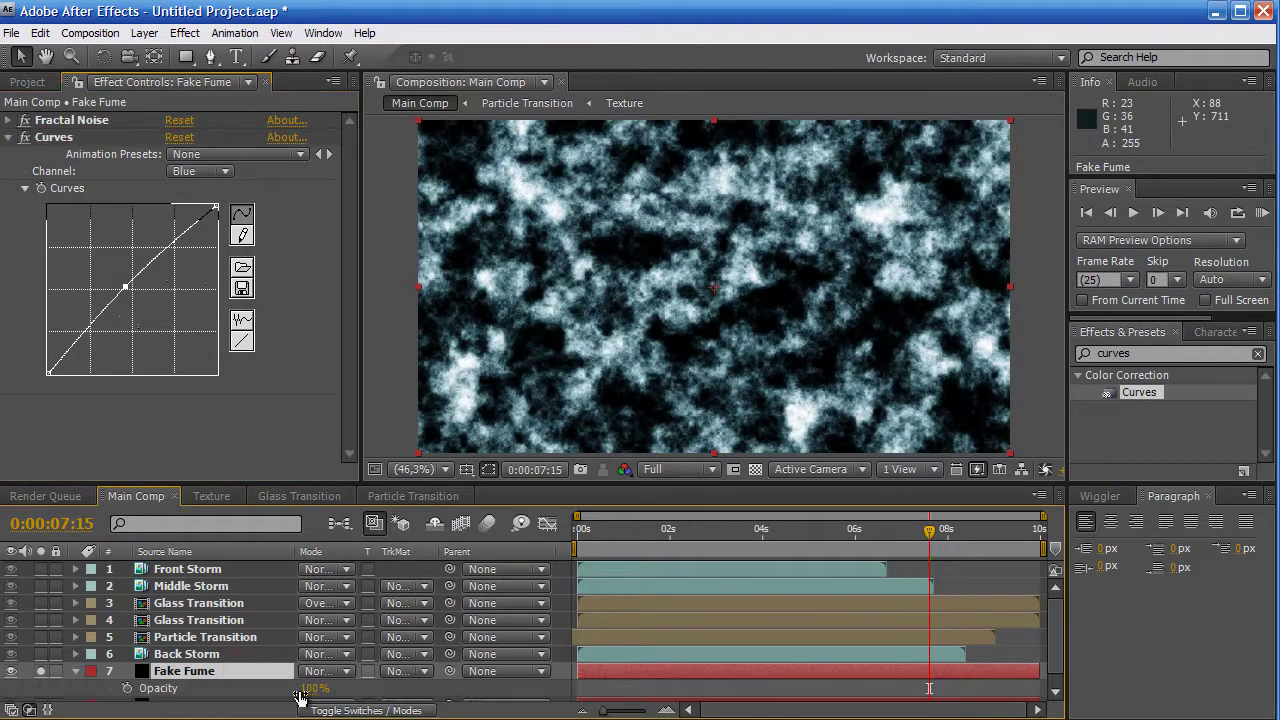
{"action": "left_click", "coordinate": [310, 689]}
{"action": "type", "text": "5"}
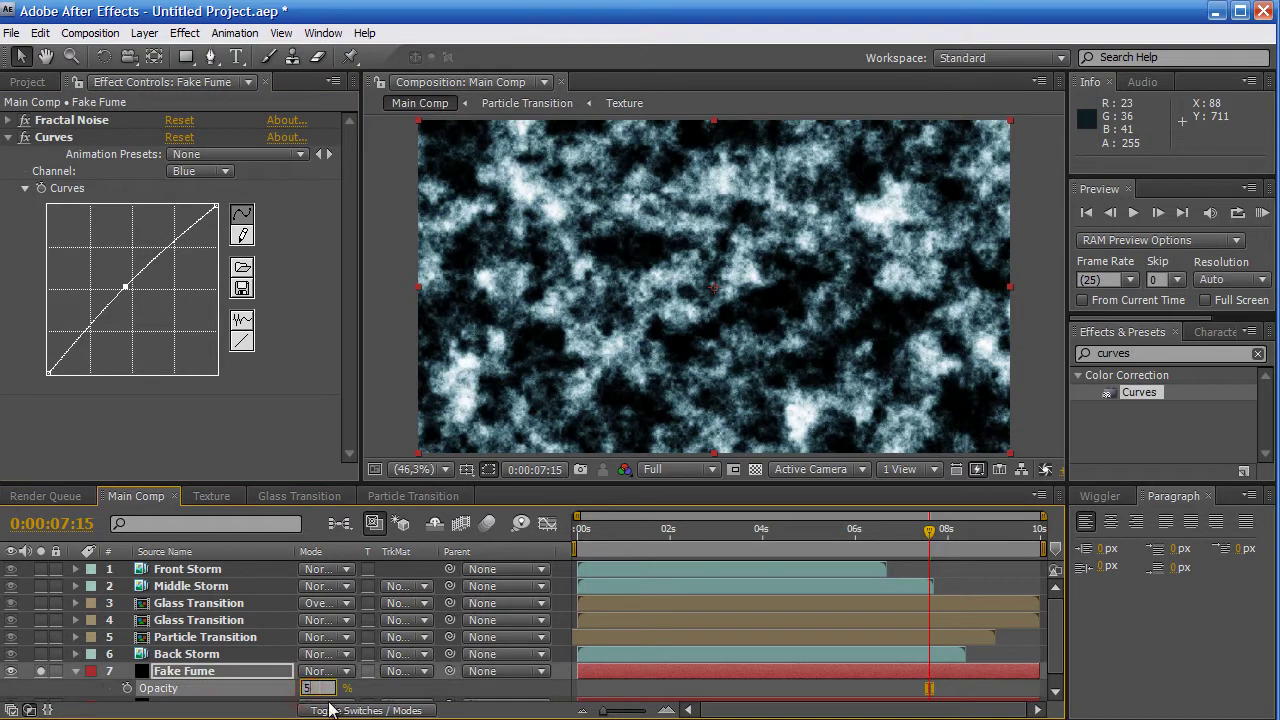
{"action": "key", "text": "Return"}
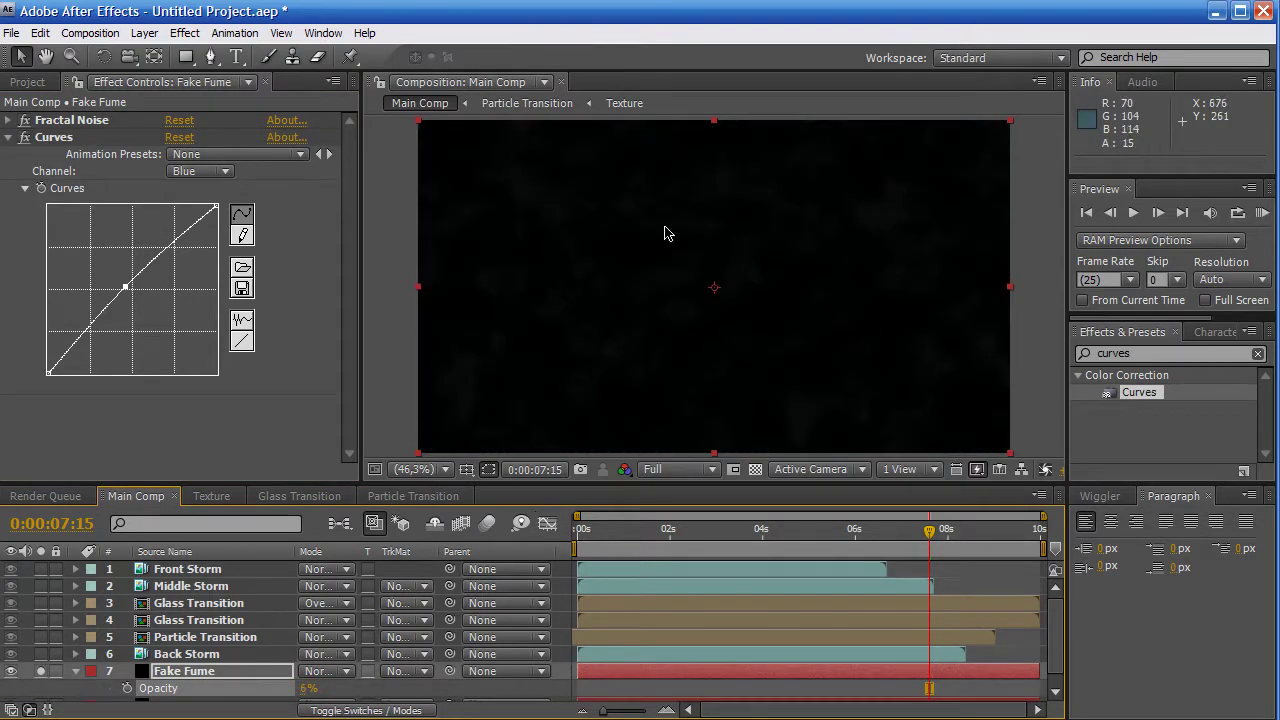
{"action": "key", "text": "t"}
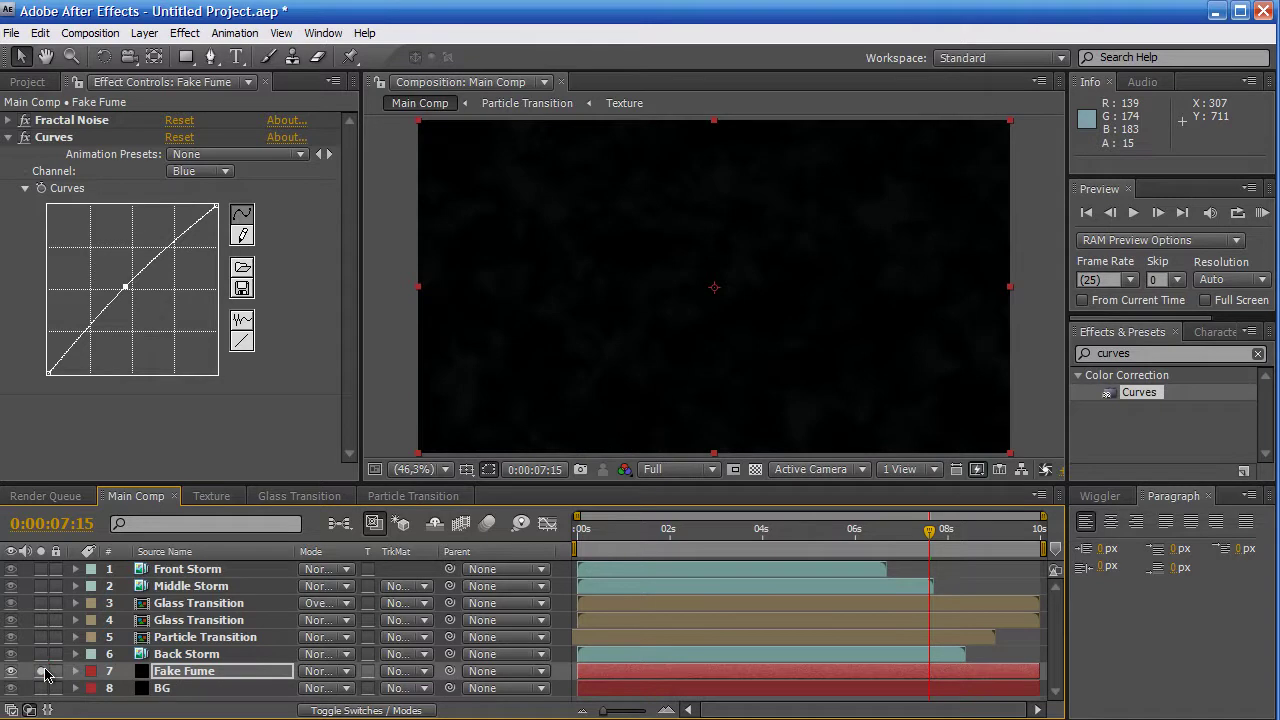
{"action": "left_click", "coordinate": [44, 674]}
Fit the whole Main Comp with the TECKRON title in the viewer
{"action": "scroll", "coordinate": [707, 228], "scroll_direction": "up", "scroll_amount": 1}
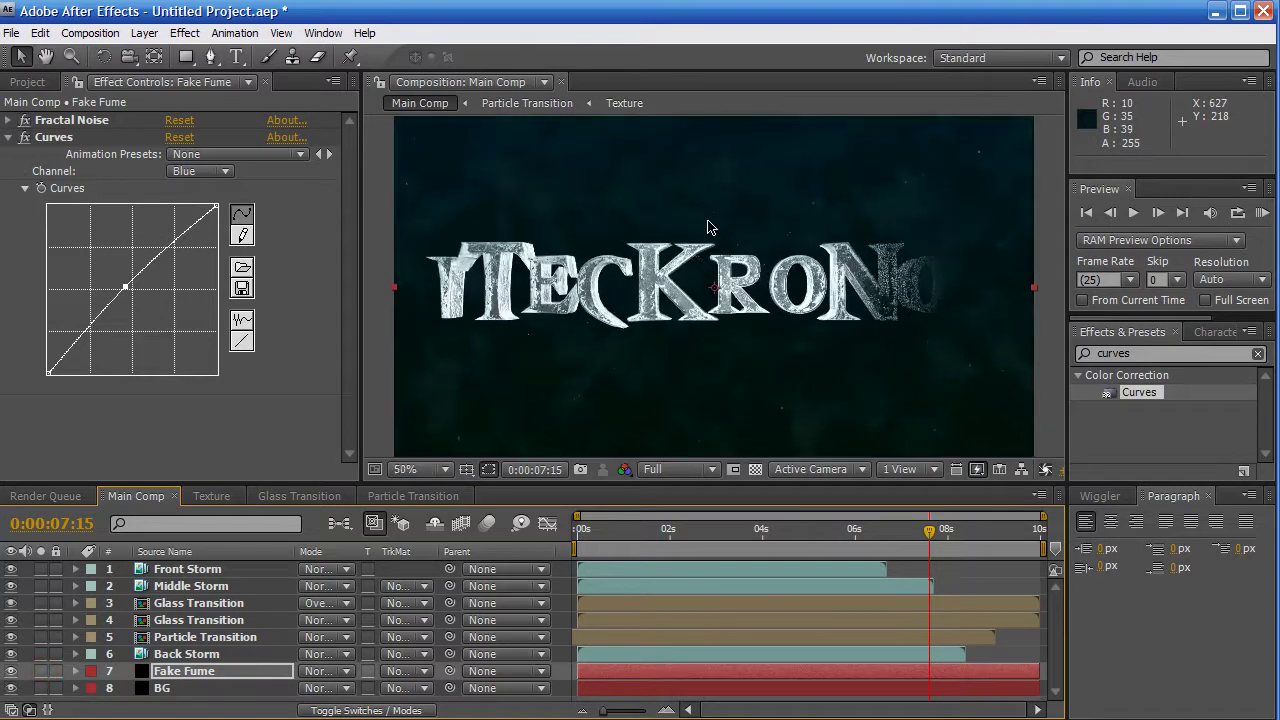
{"action": "scroll", "coordinate": [705, 250], "scroll_direction": "up", "scroll_amount": 2}
{"action": "key", "text": "h"}
{"action": "left_click_drag", "start_coordinate": [785, 376], "coordinate": [725, 350]}
{"action": "key", "text": "v"}
{"action": "scroll", "coordinate": [718, 310], "scroll_direction": "down", "scroll_amount": 2}
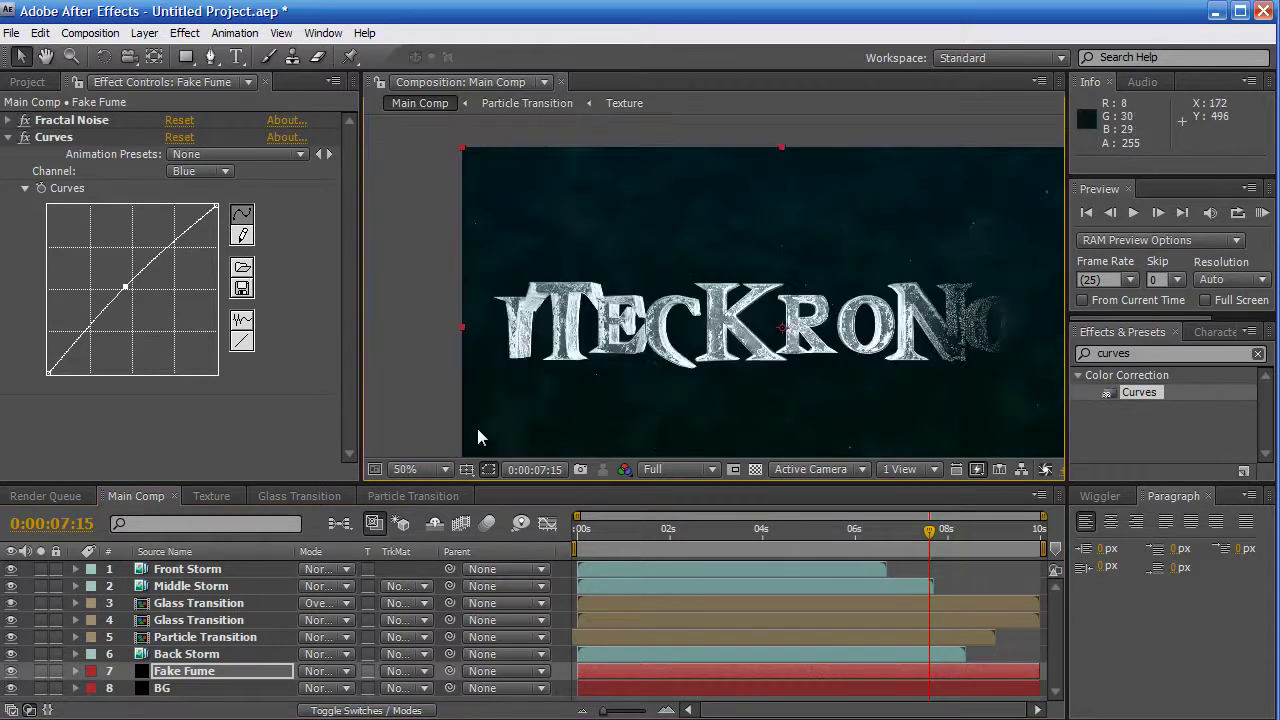
{"action": "left_click", "coordinate": [438, 468]}
{"action": "left_click", "coordinate": [420, 485]}
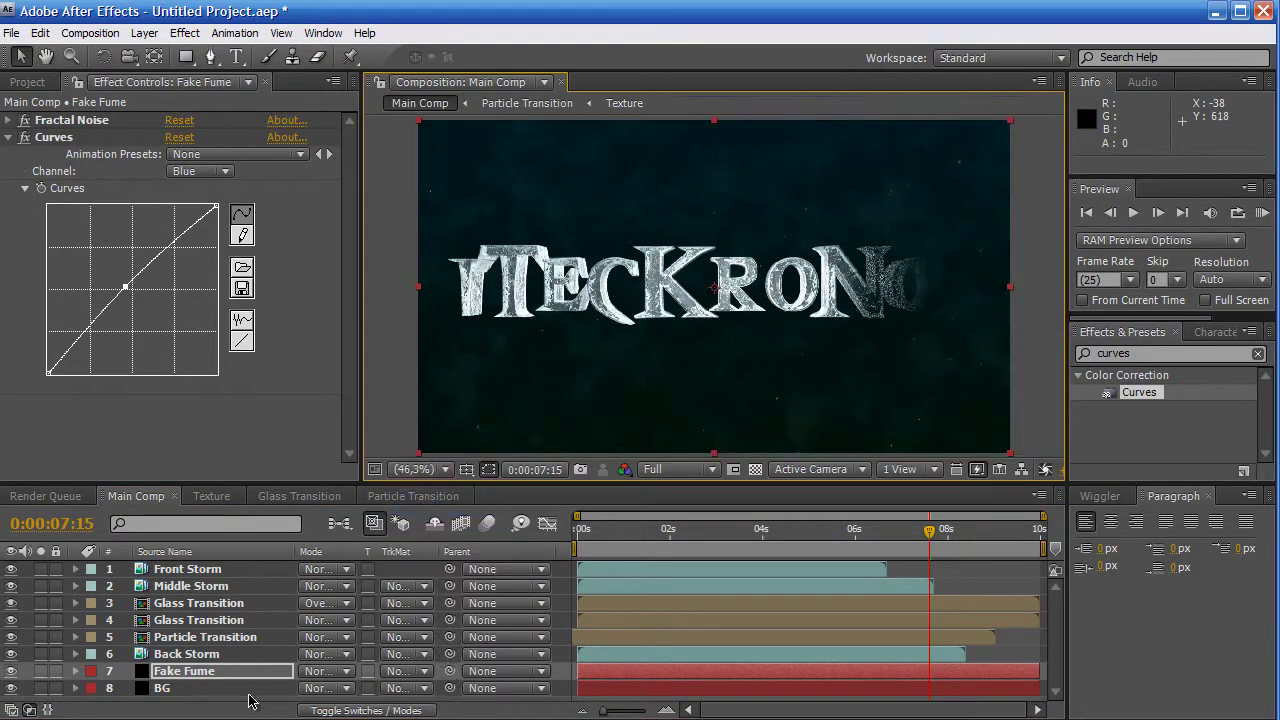
Duplicate Fake Fume and set the top copy's blending mode to Add
{"action": "key", "text": "ctrl+d"}
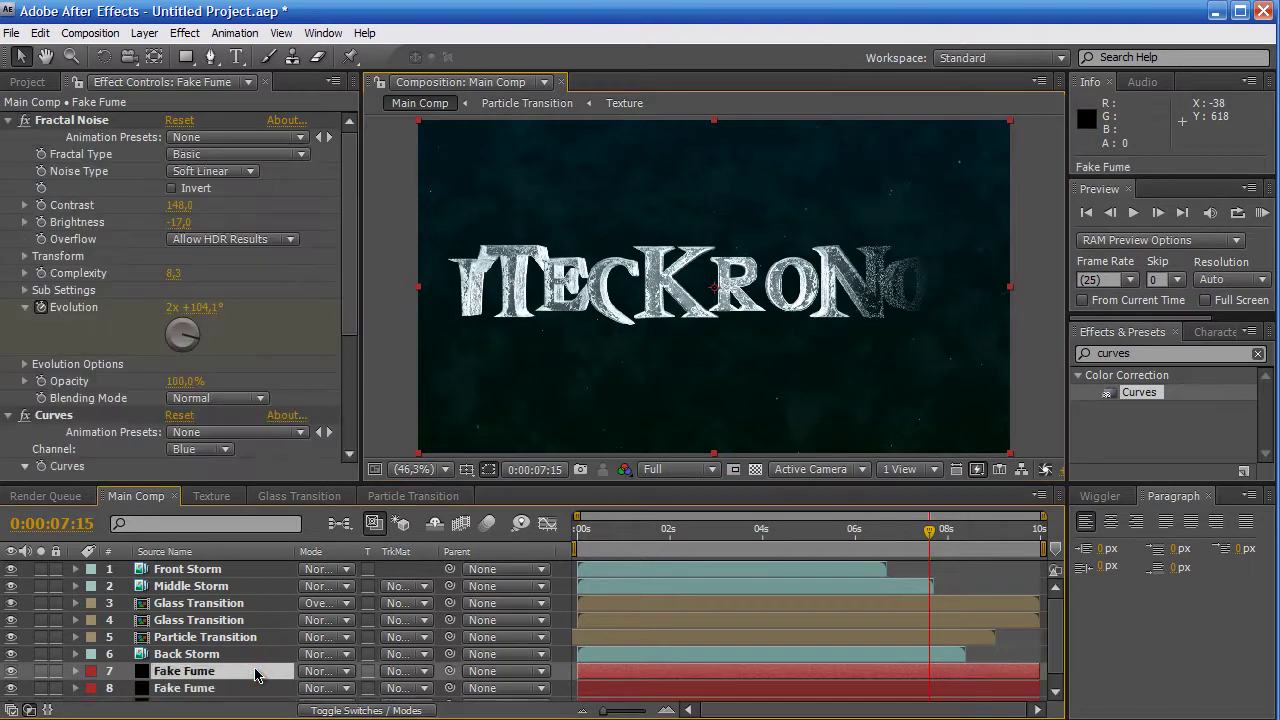
{"action": "left_click", "coordinate": [330, 671]}
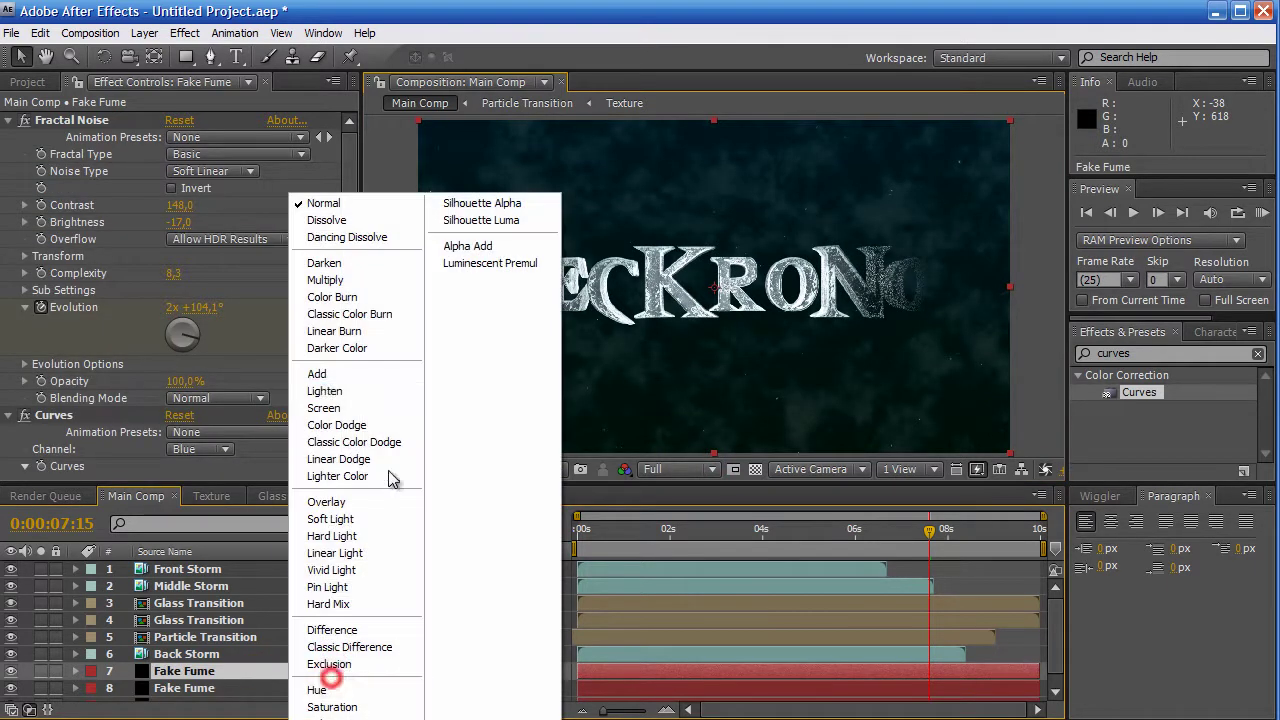
{"action": "left_click", "coordinate": [398, 374]}
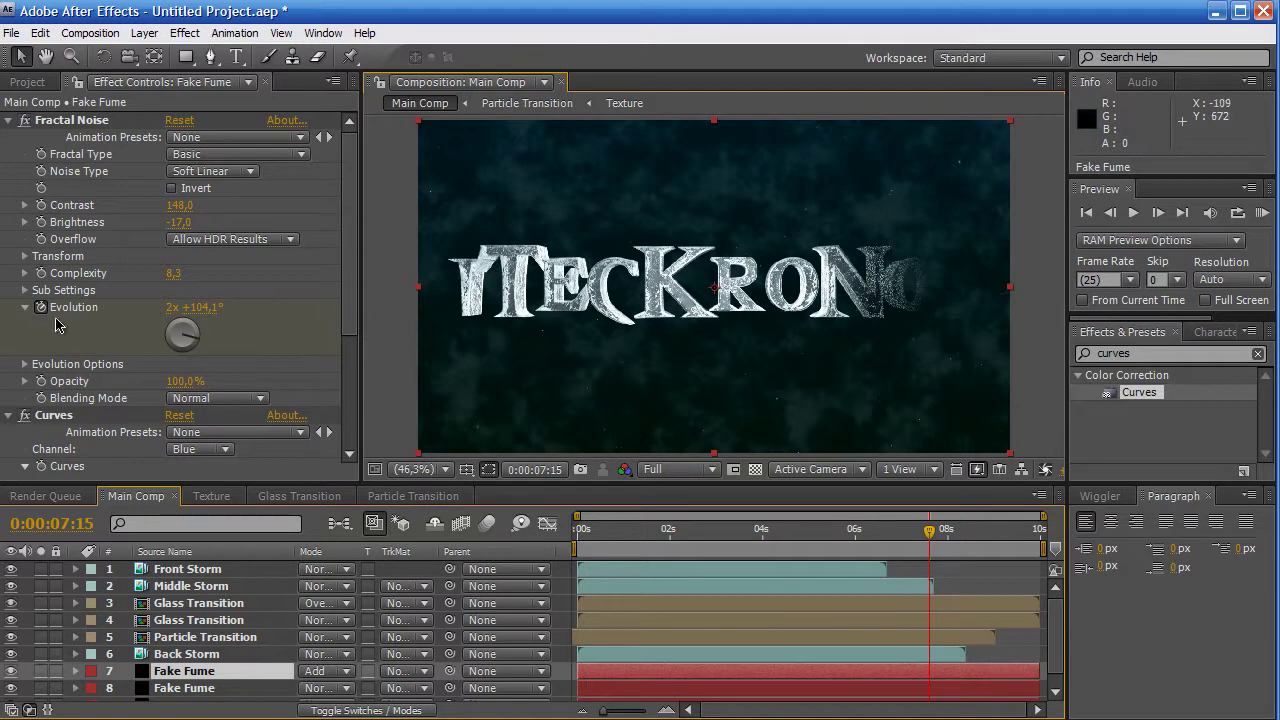
Delete the Curves effect from the top Fake Fume copy
{"action": "scroll", "coordinate": [339, 398], "scroll_direction": "down", "scroll_amount": 5}
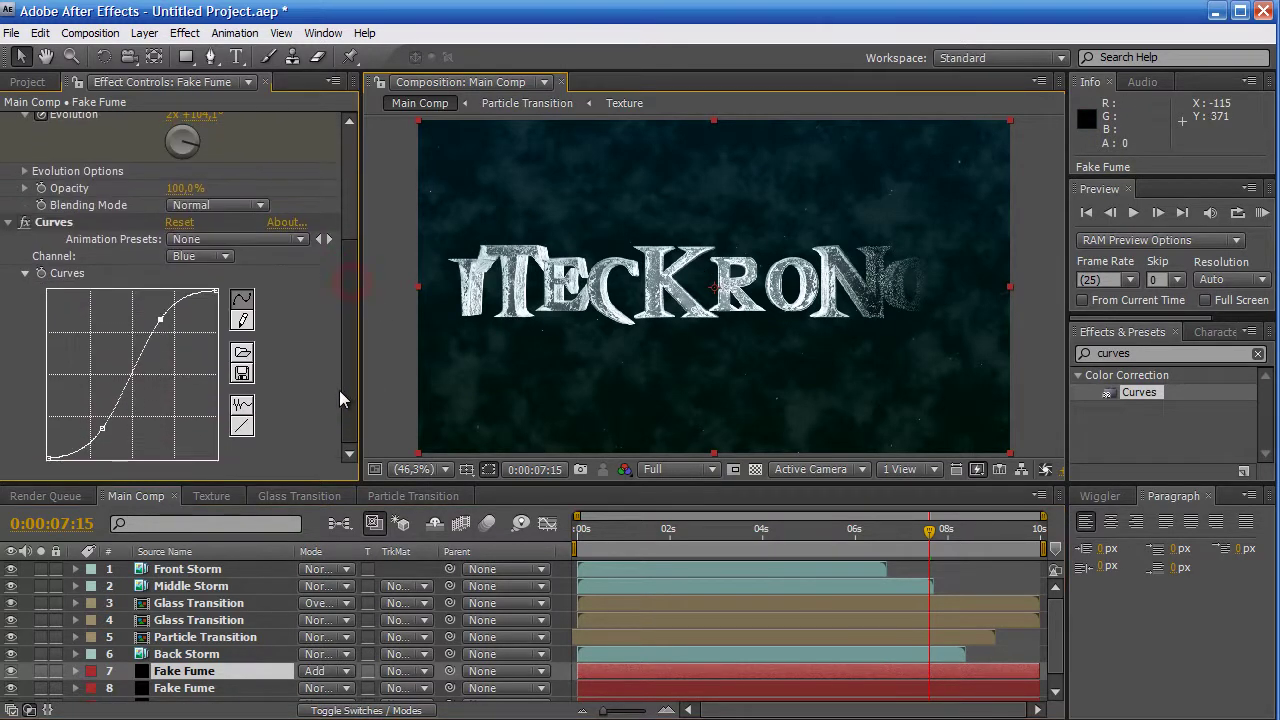
{"action": "left_click", "coordinate": [54, 222]}
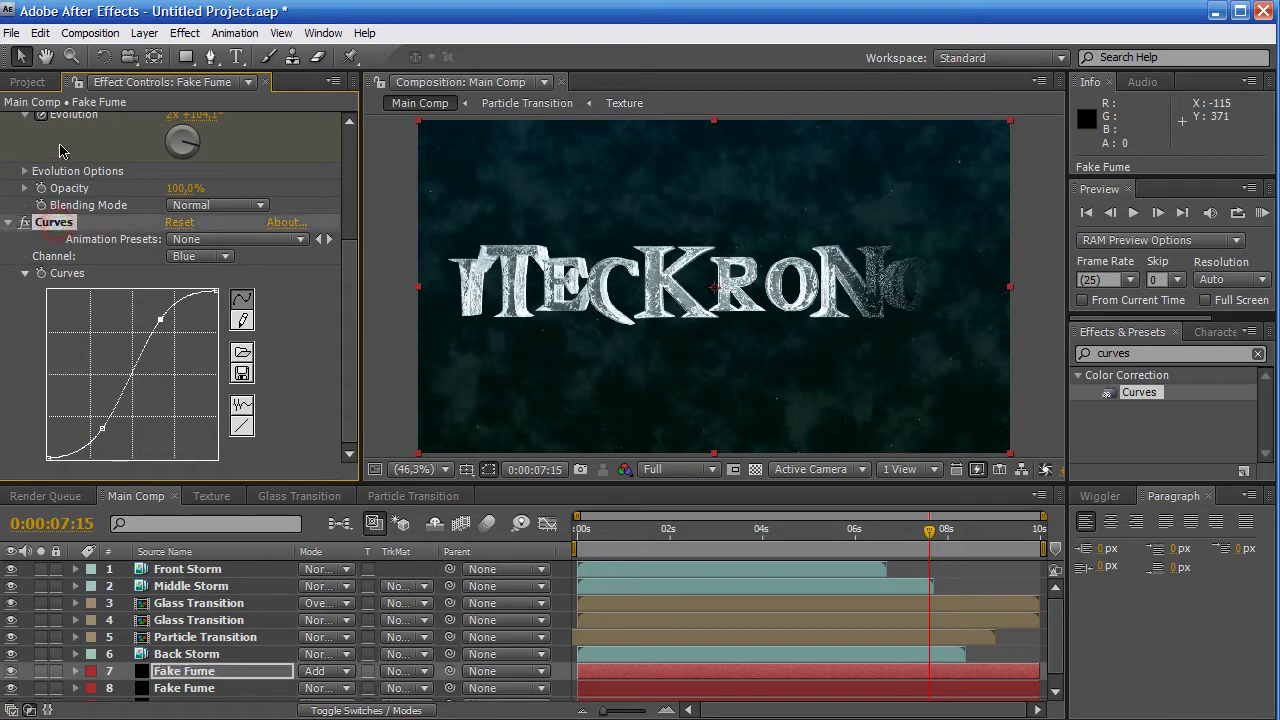
{"action": "key", "text": "Delete"}
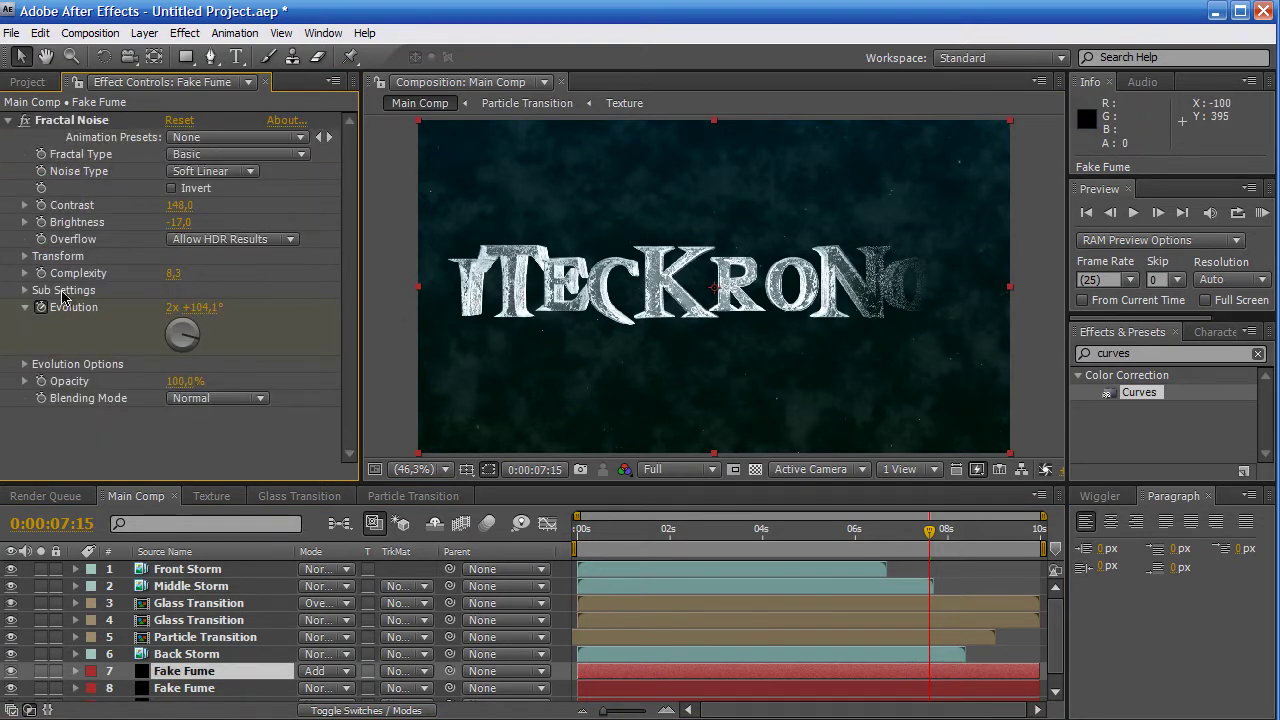
Rotate the fractal noise pattern in its Transform settings and return to the timeline start
{"action": "left_click", "coordinate": [20, 258]}
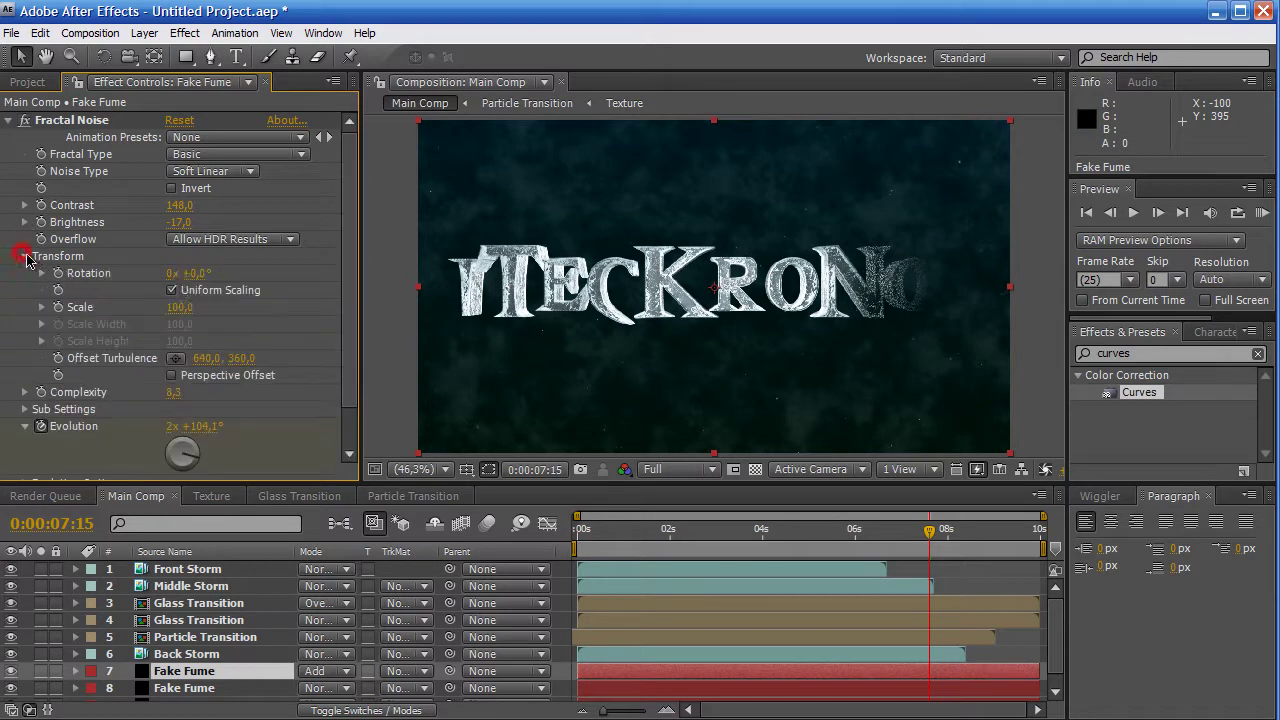
{"action": "left_click_drag", "start_coordinate": [200, 276], "coordinate": [244, 276]}
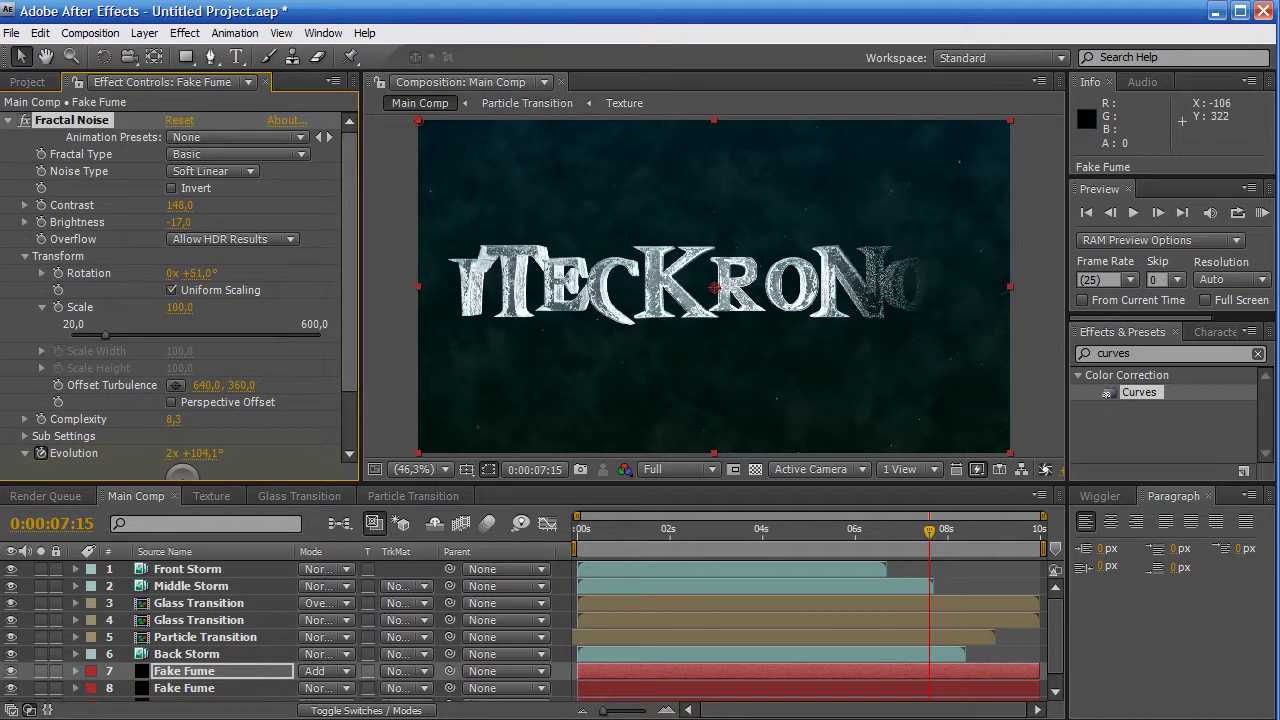
{"action": "left_click", "coordinate": [13, 121]}
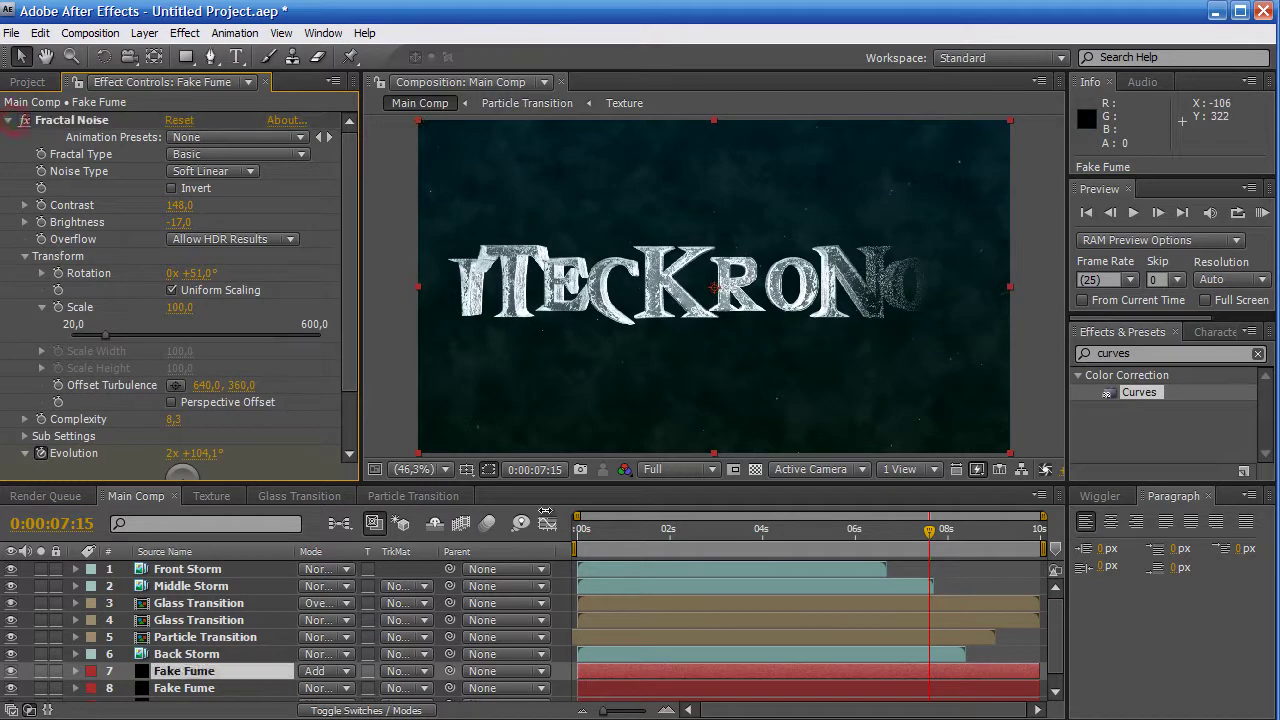
{"action": "left_click", "coordinate": [583, 532]}
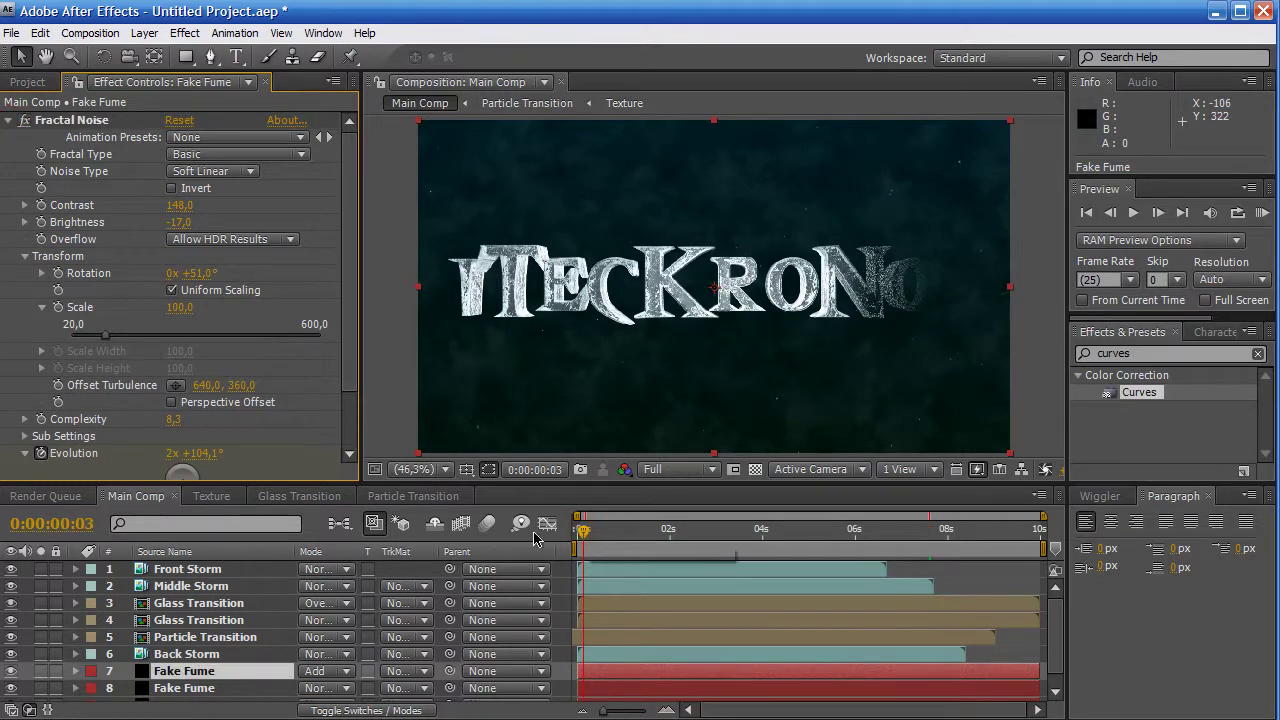
Place and undo a Pen point in the comp, leaving an empty Shape Layer 1
{"action": "left_click", "coordinate": [197, 689], "text": "shift"}
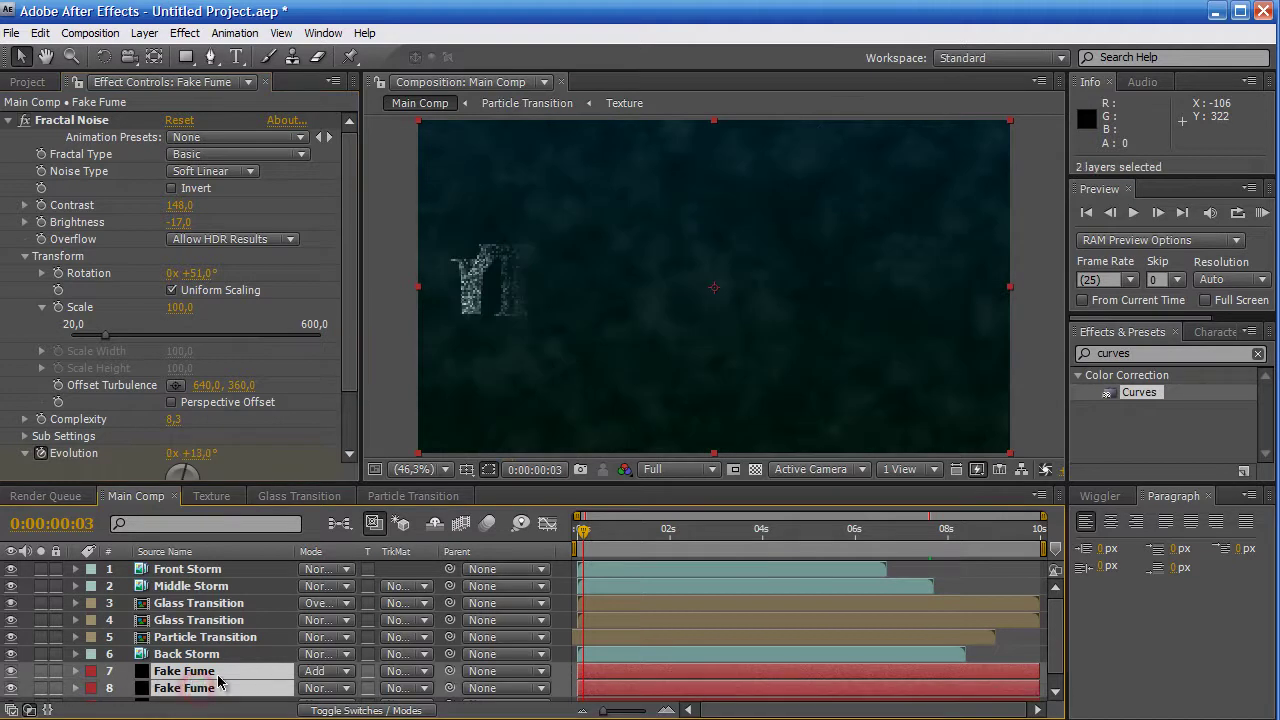
{"action": "left_click", "coordinate": [211, 57]}
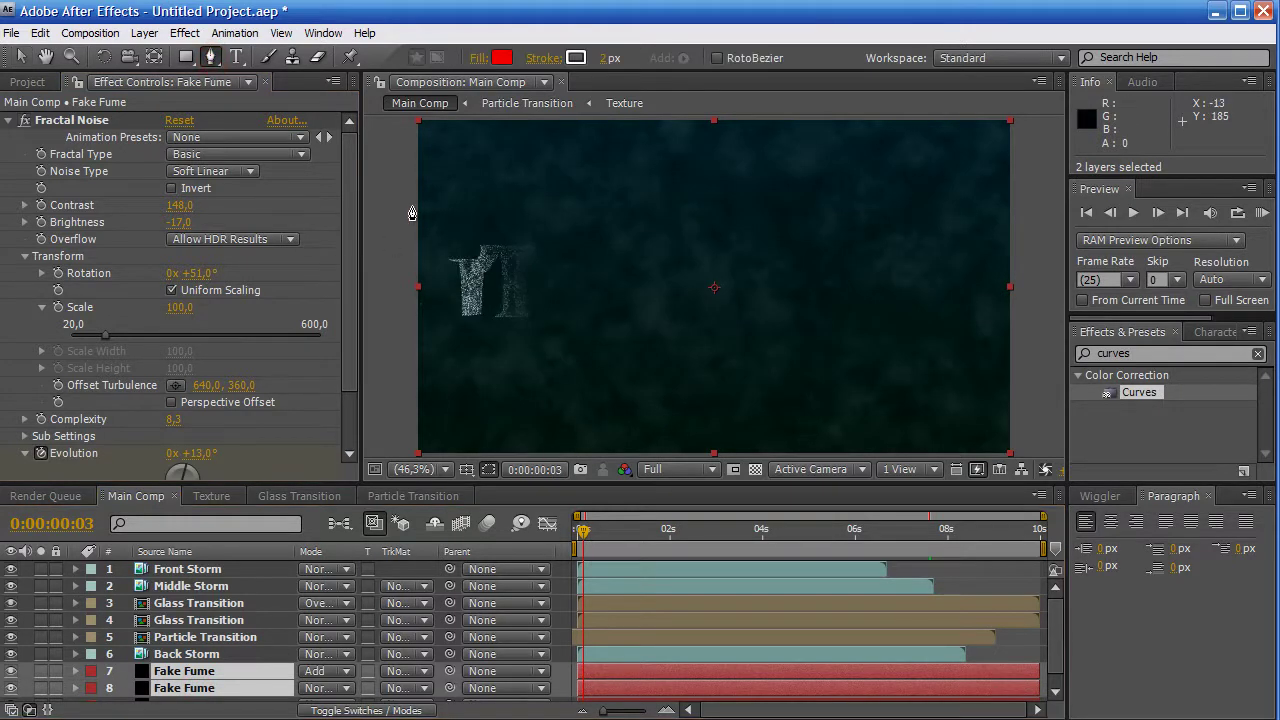
{"action": "left_click", "coordinate": [395, 168]}
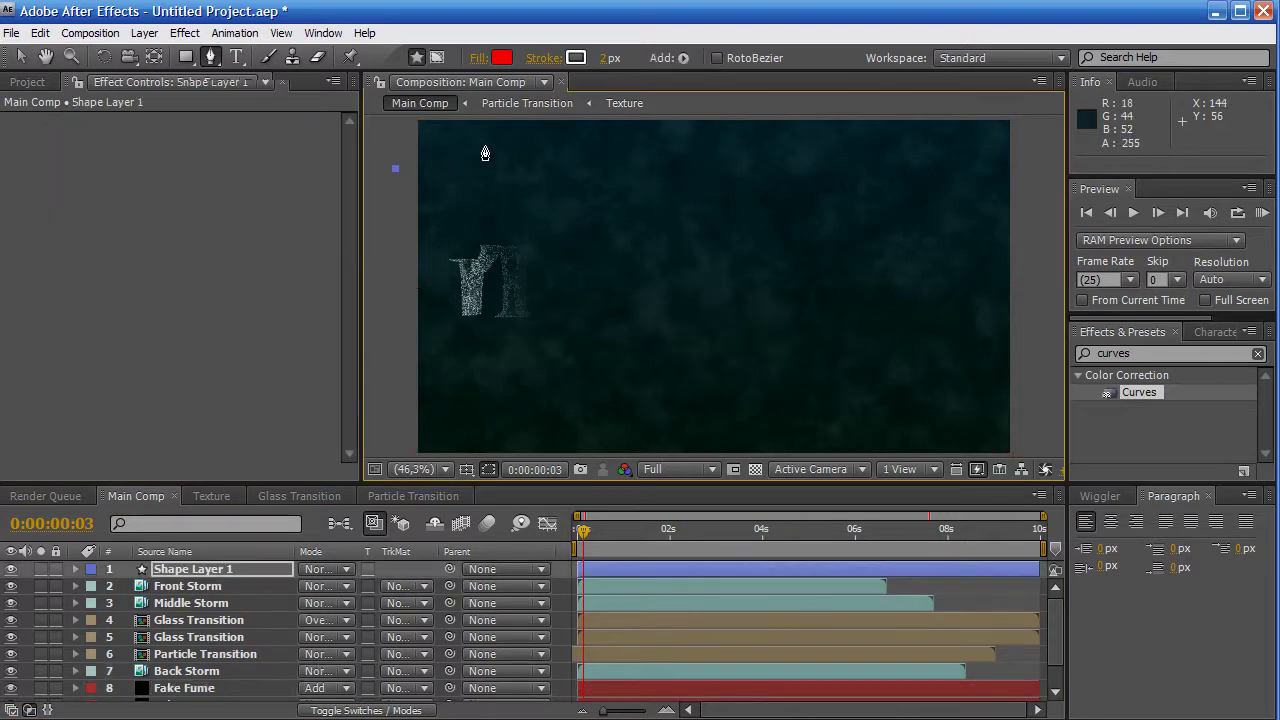
{"action": "key", "text": "ctrl+z"}
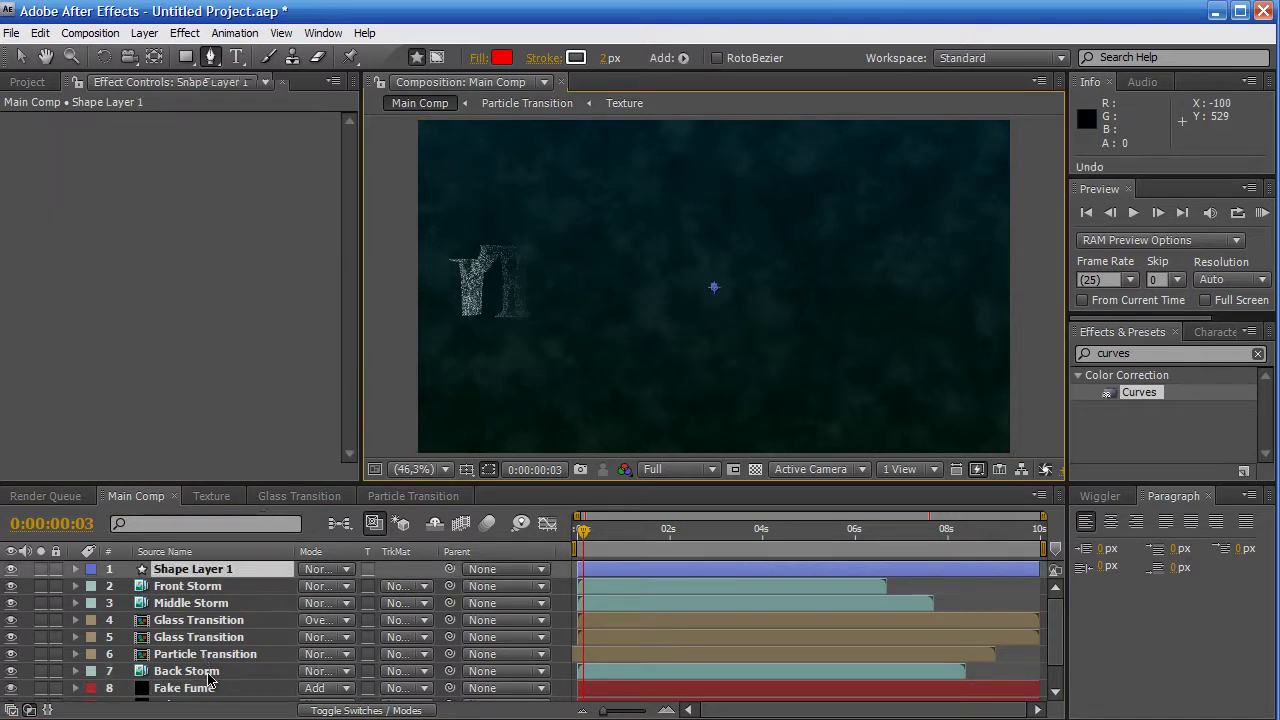
{"action": "left_click", "coordinate": [215, 688]}
{"action": "left_click", "coordinate": [243, 568]}
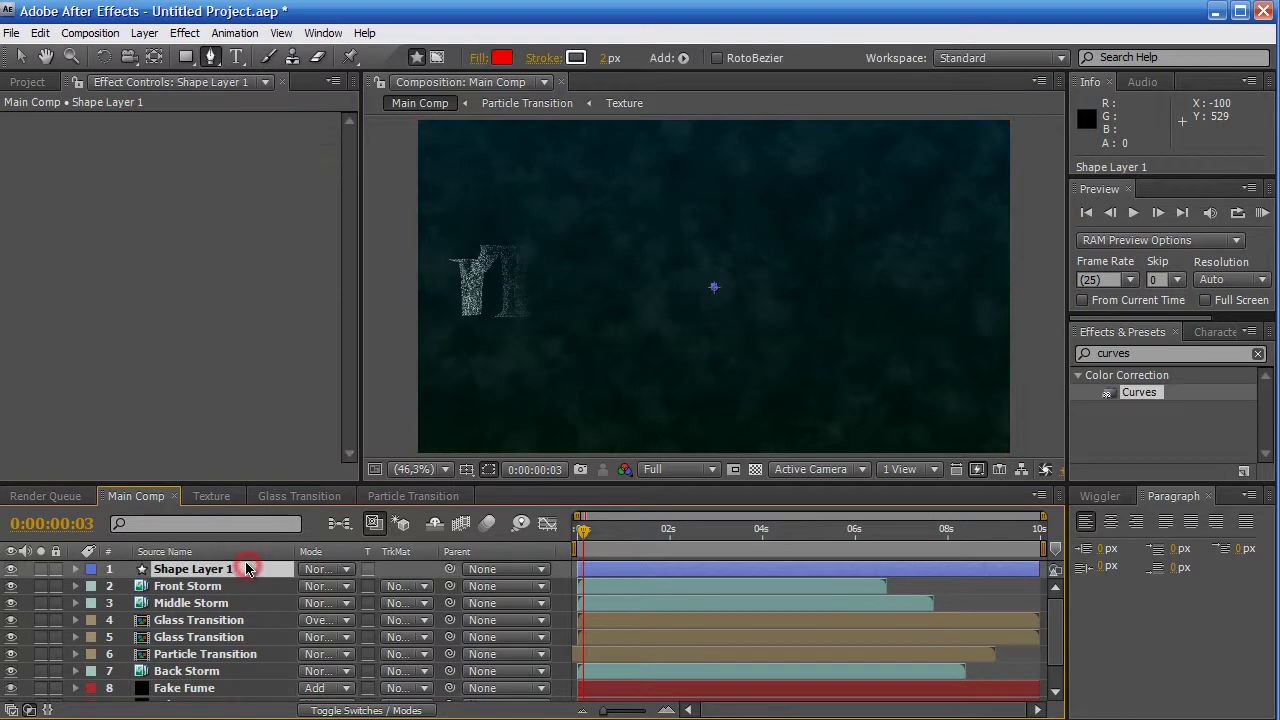
Delete Shape Layer 1 and draw a closed wavy mask on the upper Fake Fume layer
{"action": "key", "text": "Delete"}
{"action": "left_click", "coordinate": [205, 671]}
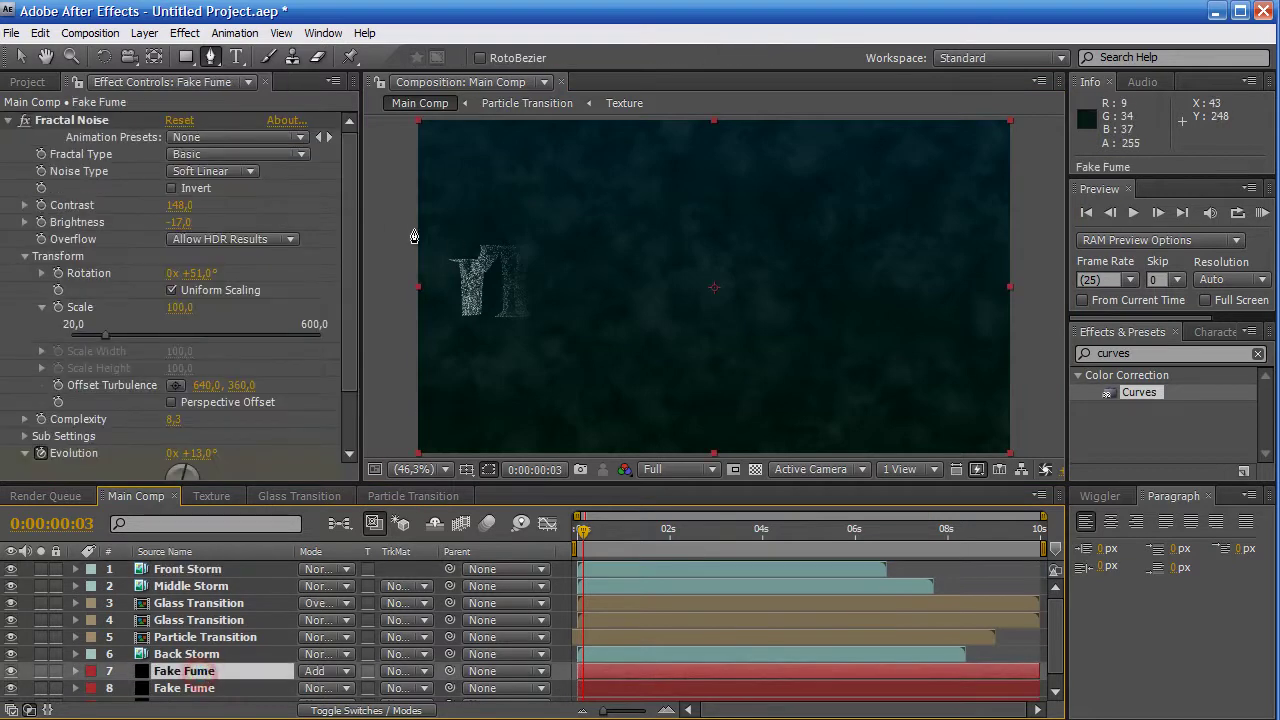
{"action": "left_click_drag", "start_coordinate": [477, 166], "coordinate": [507, 166]}
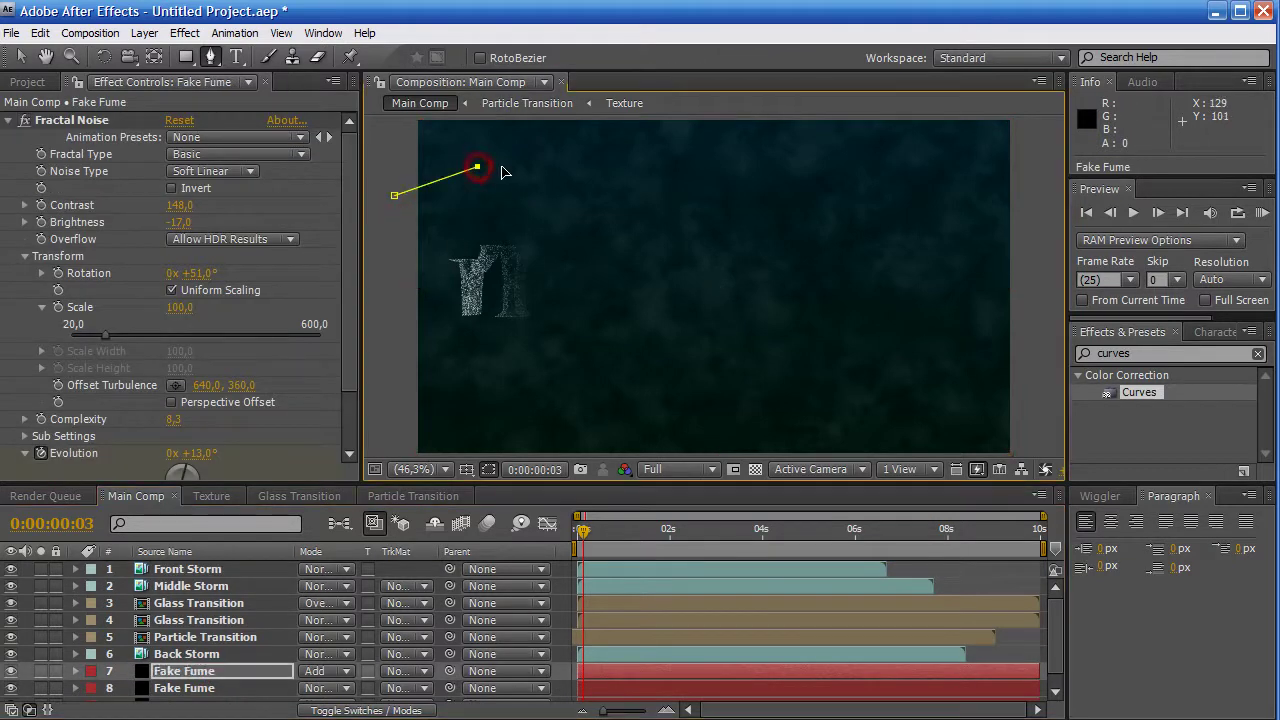
{"action": "left_click_drag", "start_coordinate": [616, 187], "coordinate": [688, 185]}
{"action": "left_click", "coordinate": [731, 170]}
{"action": "left_click", "coordinate": [837, 158]}
{"action": "left_click", "coordinate": [958, 216]}
{"action": "left_click", "coordinate": [1033, 254]}
{"action": "left_click", "coordinate": [1057, 332]}
{"action": "left_click", "coordinate": [1049, 410]}
{"action": "left_click", "coordinate": [998, 437]}
{"action": "left_click", "coordinate": [938, 432]}
{"action": "left_click", "coordinate": [843, 410]}
{"action": "left_click", "coordinate": [746, 433]}
{"action": "left_click", "coordinate": [667, 446]}
{"action": "left_click", "coordinate": [576, 420]}
{"action": "left_click", "coordinate": [508, 409]}
{"action": "left_click", "coordinate": [438, 433]}
{"action": "left_click", "coordinate": [395, 436]}
{"action": "left_click", "coordinate": [371, 384]}
{"action": "left_click", "coordinate": [375, 248]}
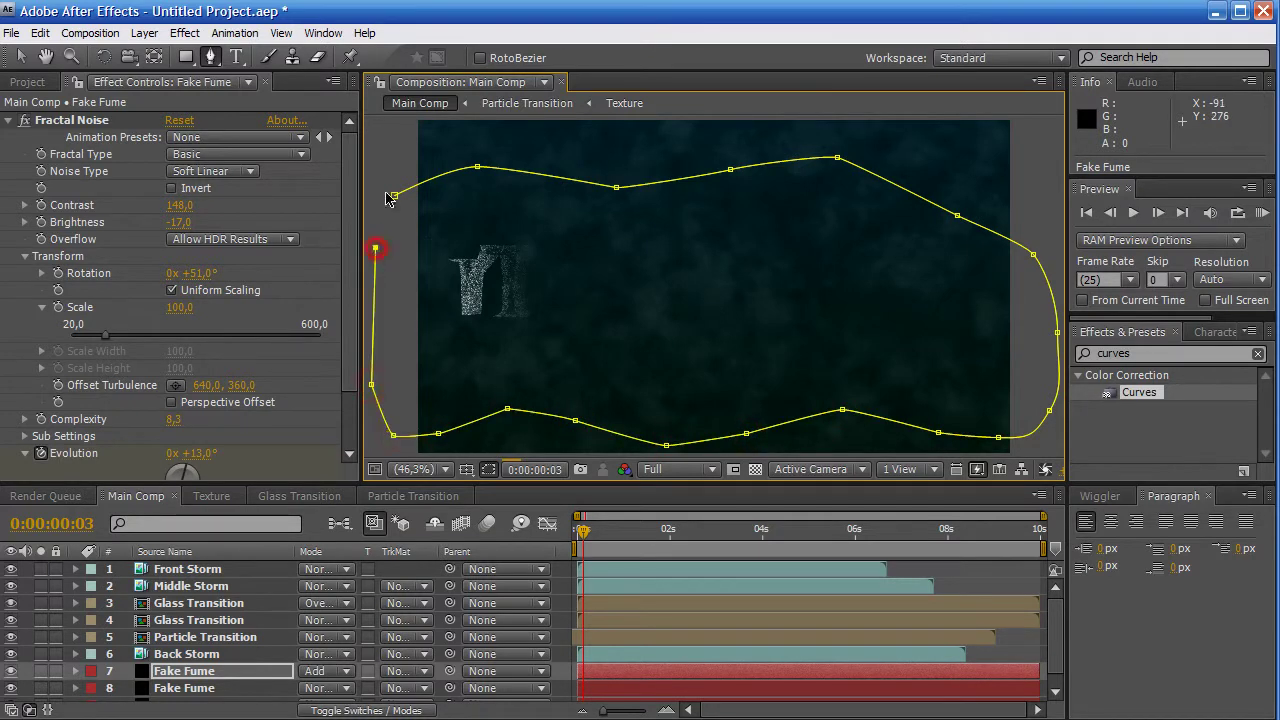
{"action": "left_click_drag", "start_coordinate": [395, 196], "coordinate": [420, 231]}
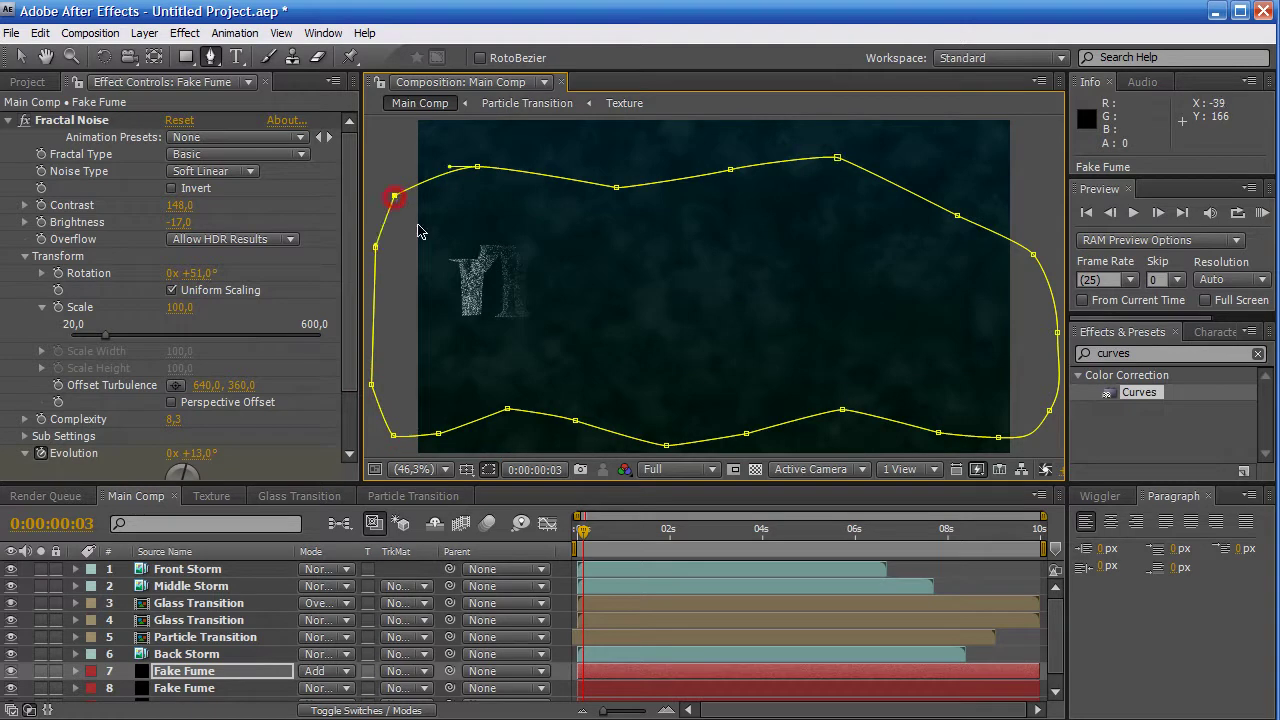
Solo the upper Fake Fume layer and set its Mask Feather to 154 pixels
{"action": "key", "text": "v"}
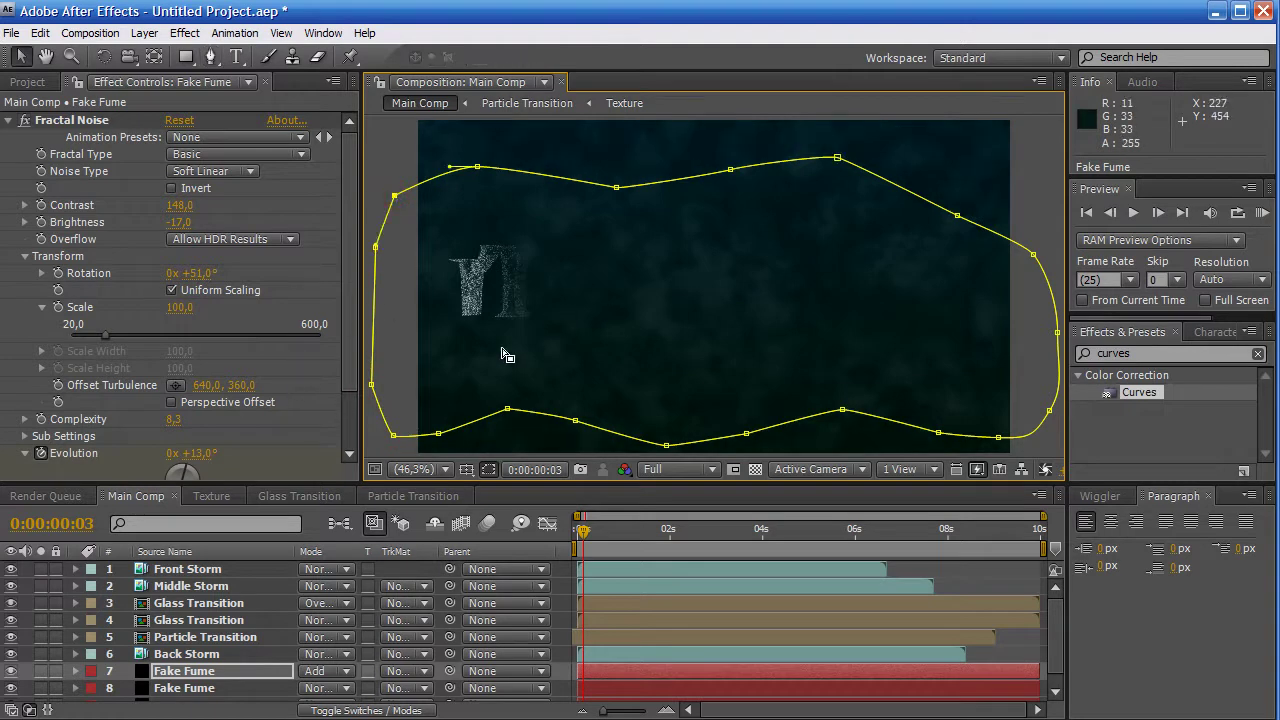
{"action": "left_click", "coordinate": [198, 674]}
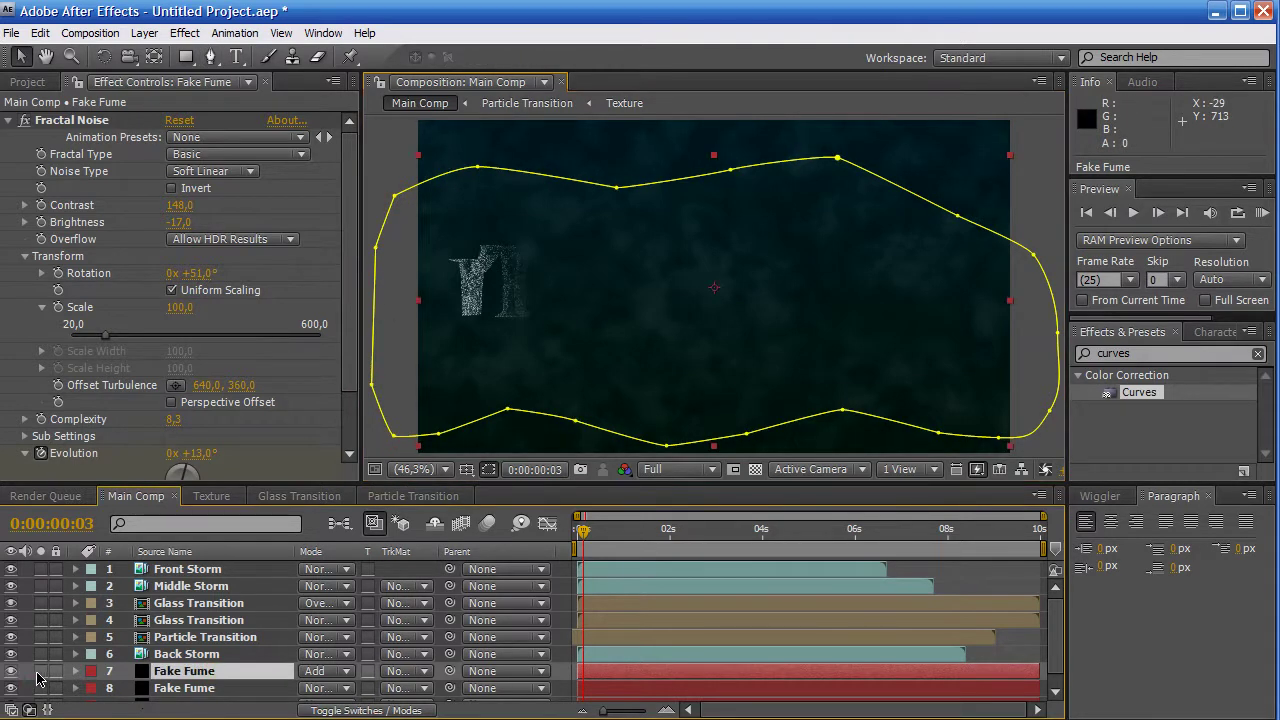
{"action": "left_click", "coordinate": [38, 673]}
{"action": "key", "text": "m"}
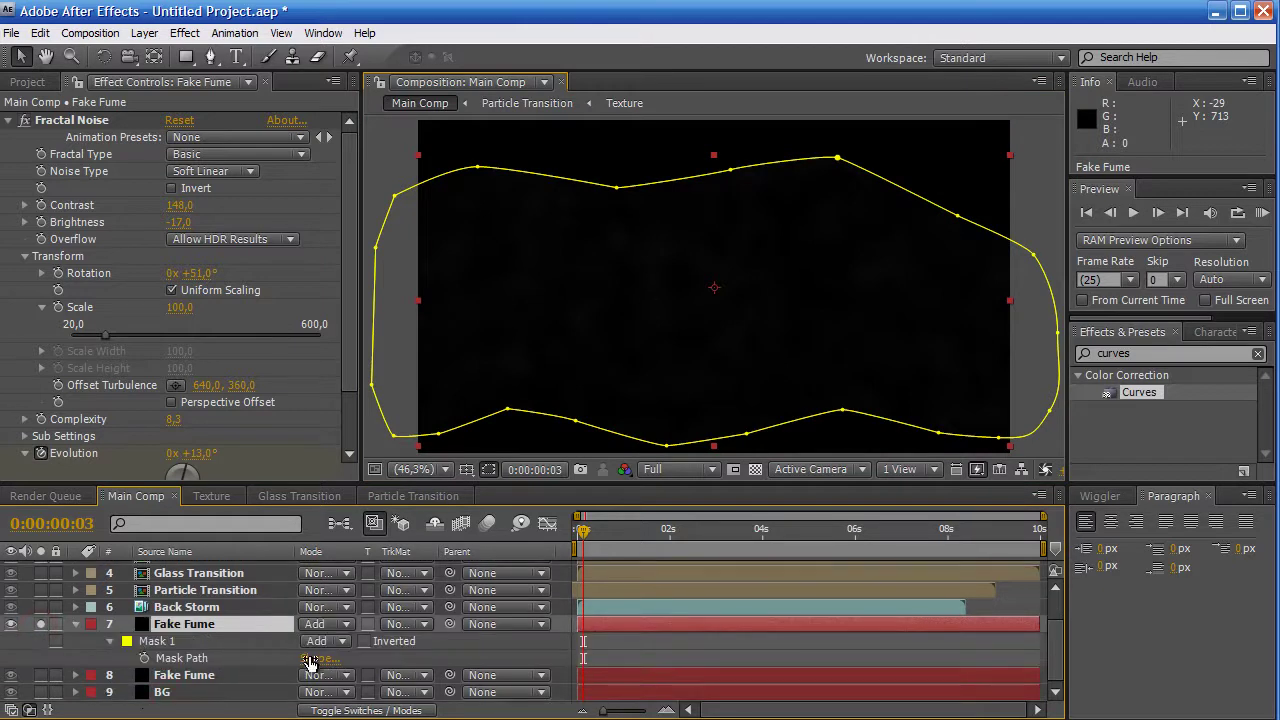
{"action": "key", "text": "f"}
{"action": "mouse_move", "coordinate": [342, 660]}
{"action": "left_mouse_down"}
{"action": "mouse_move", "coordinate": [436, 641]}
{"action": "mouse_move", "coordinate": [509, 587]}
{"action": "left_mouse_up"}
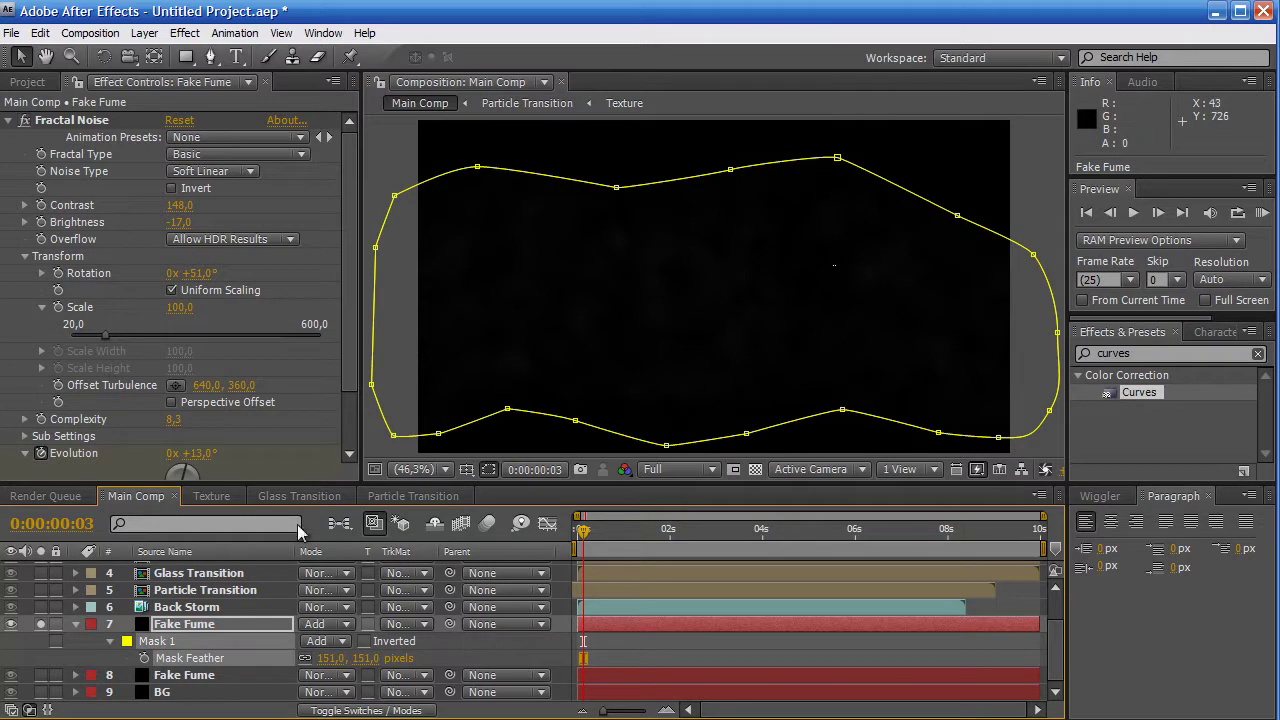
{"action": "left_click_drag", "start_coordinate": [333, 658], "coordinate": [346, 661]}
{"action": "left_click", "coordinate": [40, 33]}
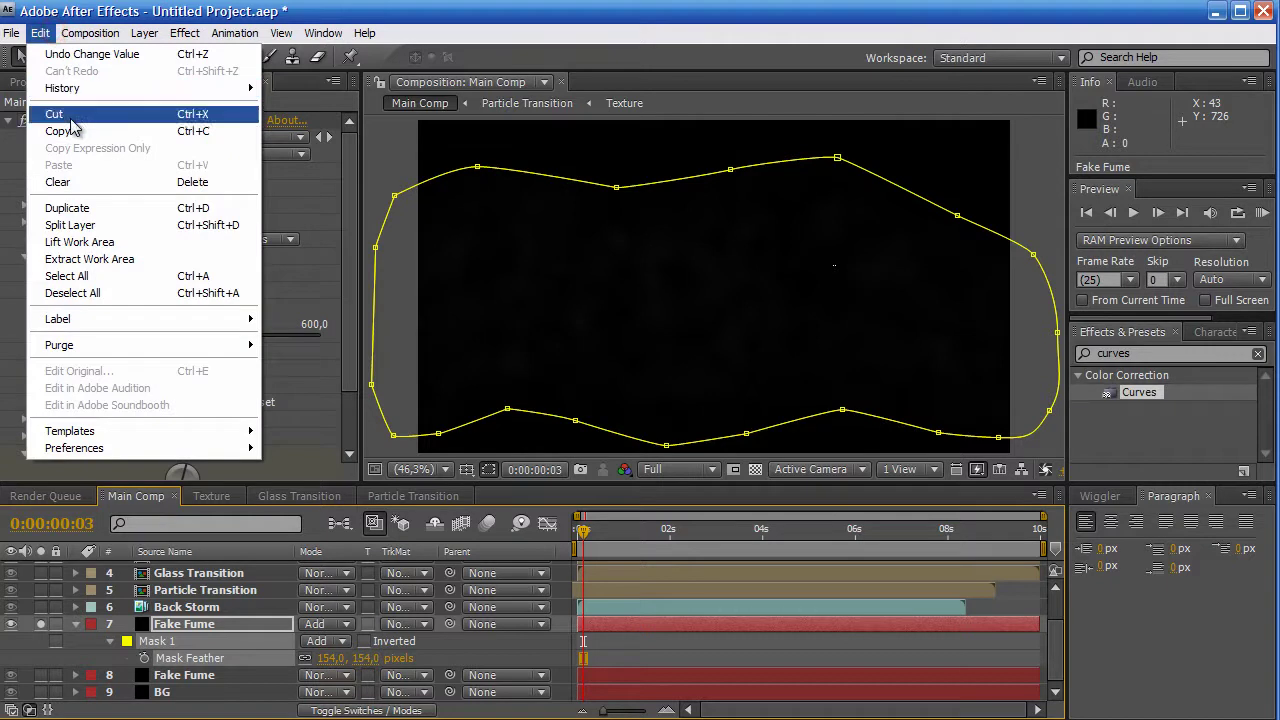
{"action": "left_click", "coordinate": [60, 131]}
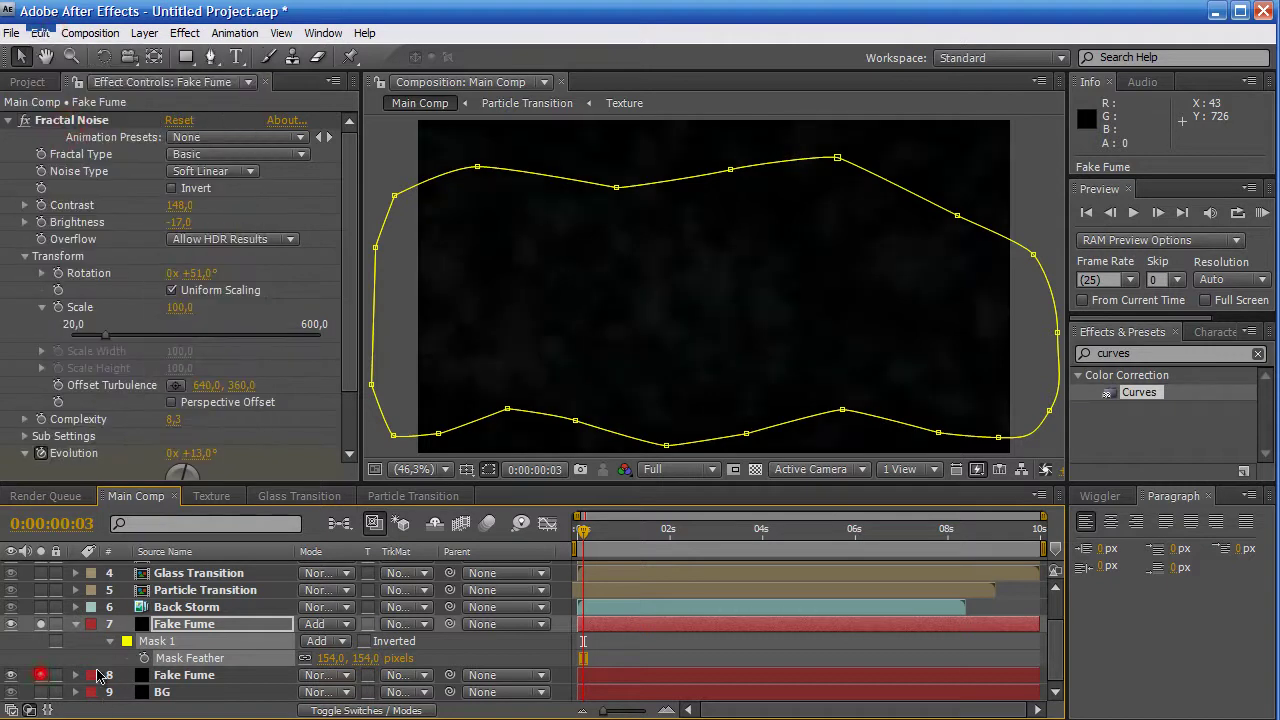
{"action": "left_click", "coordinate": [153, 676]}
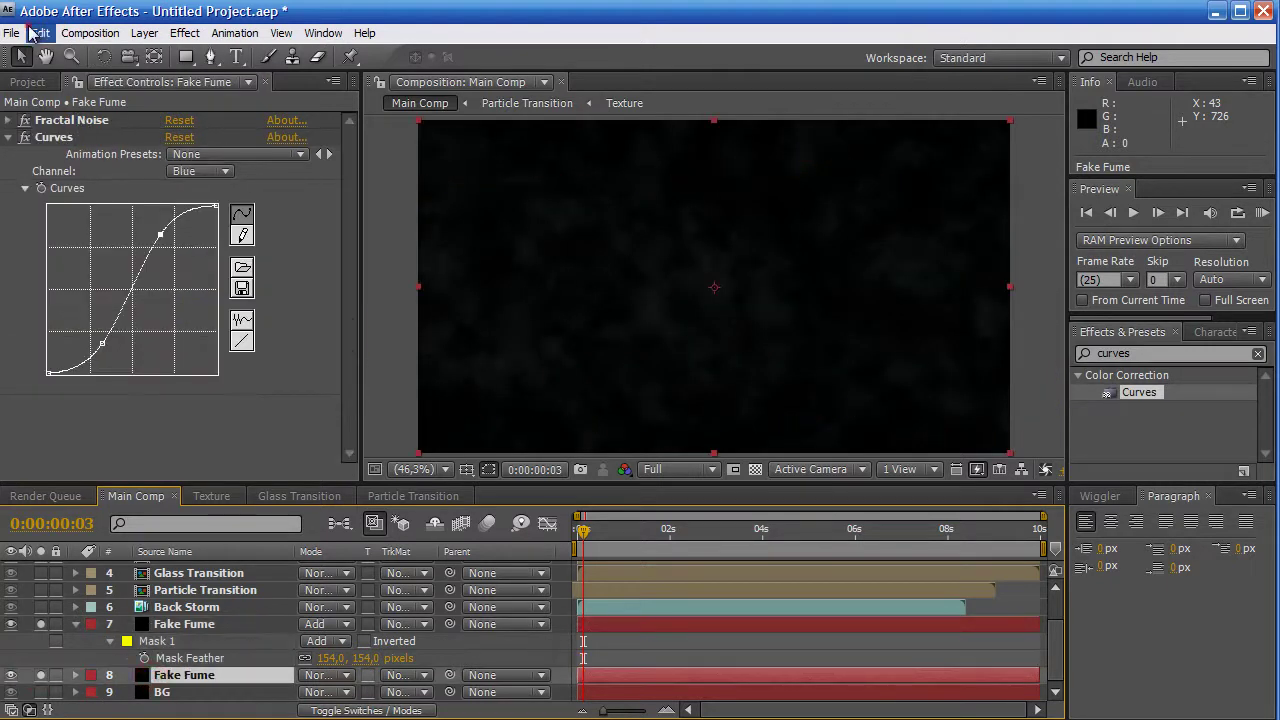
{"action": "left_click", "coordinate": [40, 33]}
{"action": "left_click", "coordinate": [92, 162]}
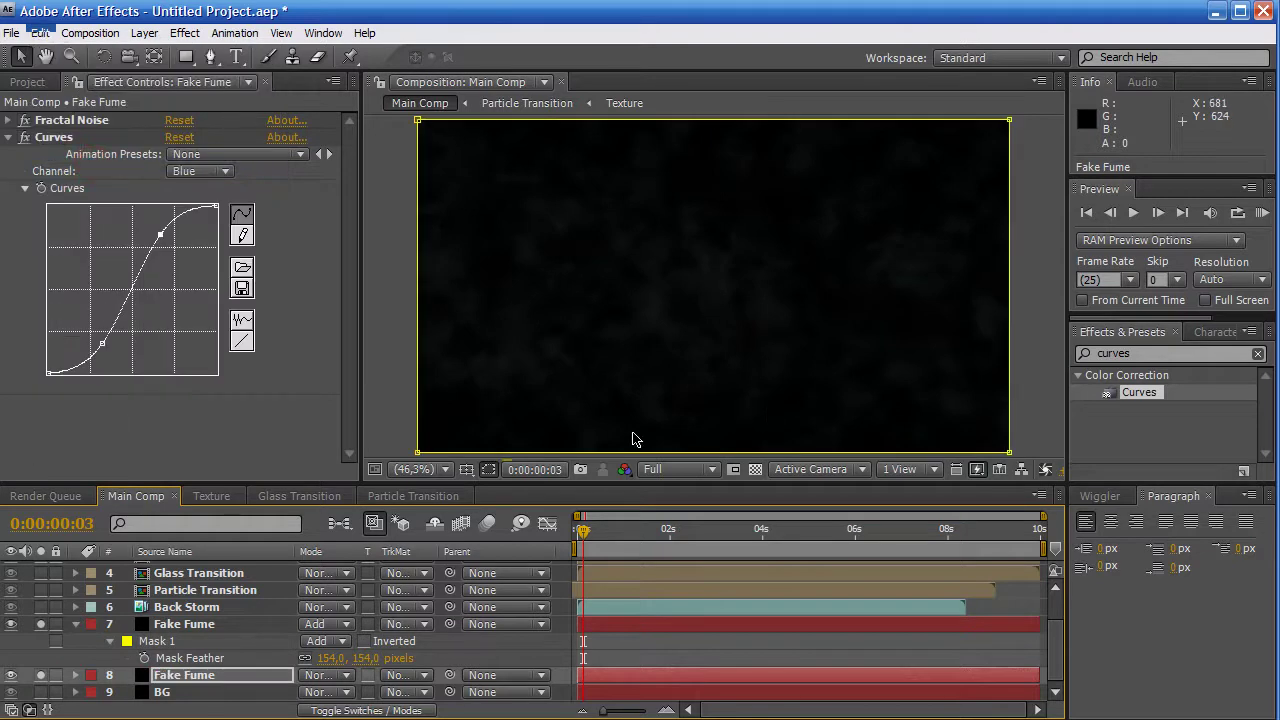
{"action": "key", "text": "ctrl+v"}
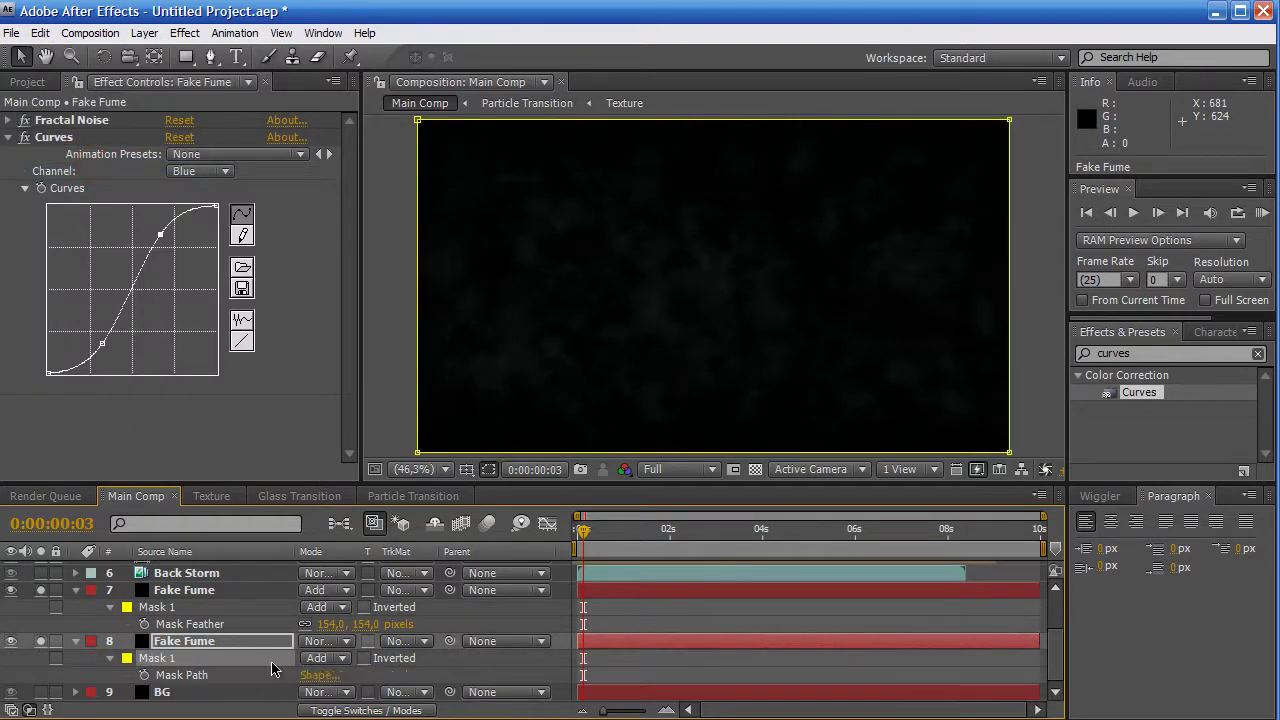
{"action": "key", "text": "f"}
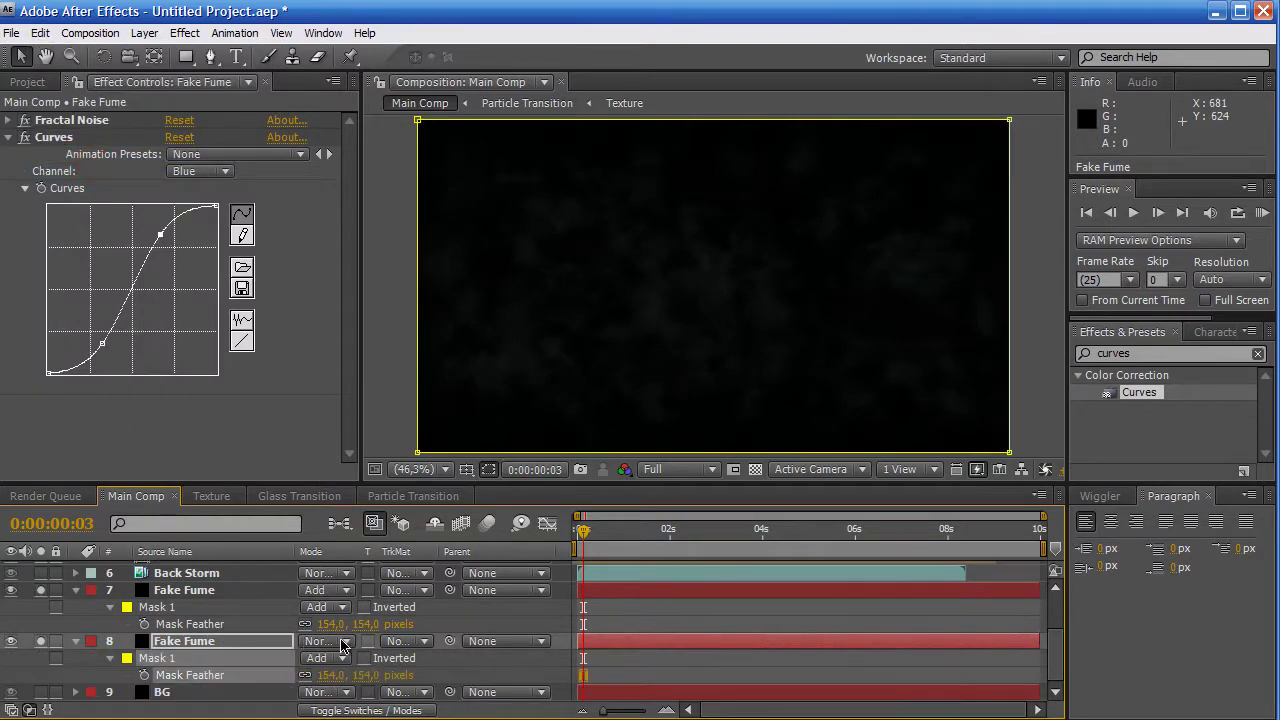
{"action": "left_click", "coordinate": [213, 652]}
{"action": "left_click", "coordinate": [420, 118]}
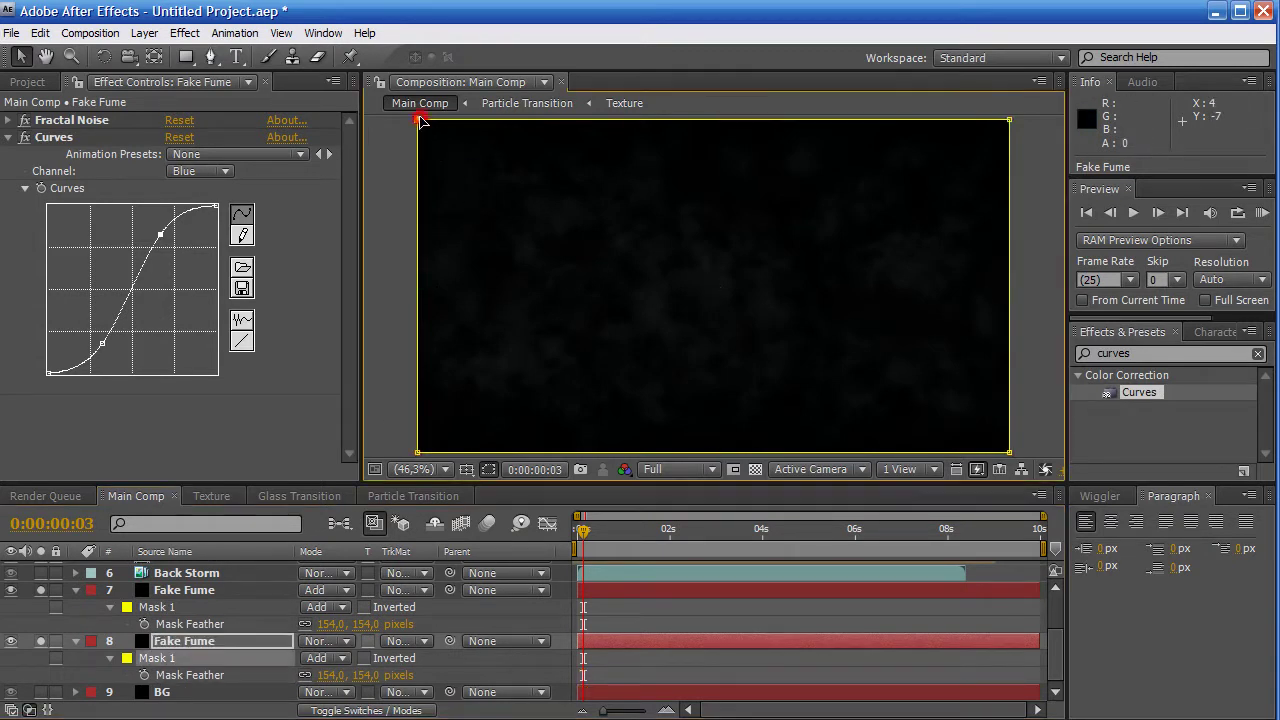
{"action": "left_click_drag", "start_coordinate": [420, 118], "coordinate": [442, 196]}
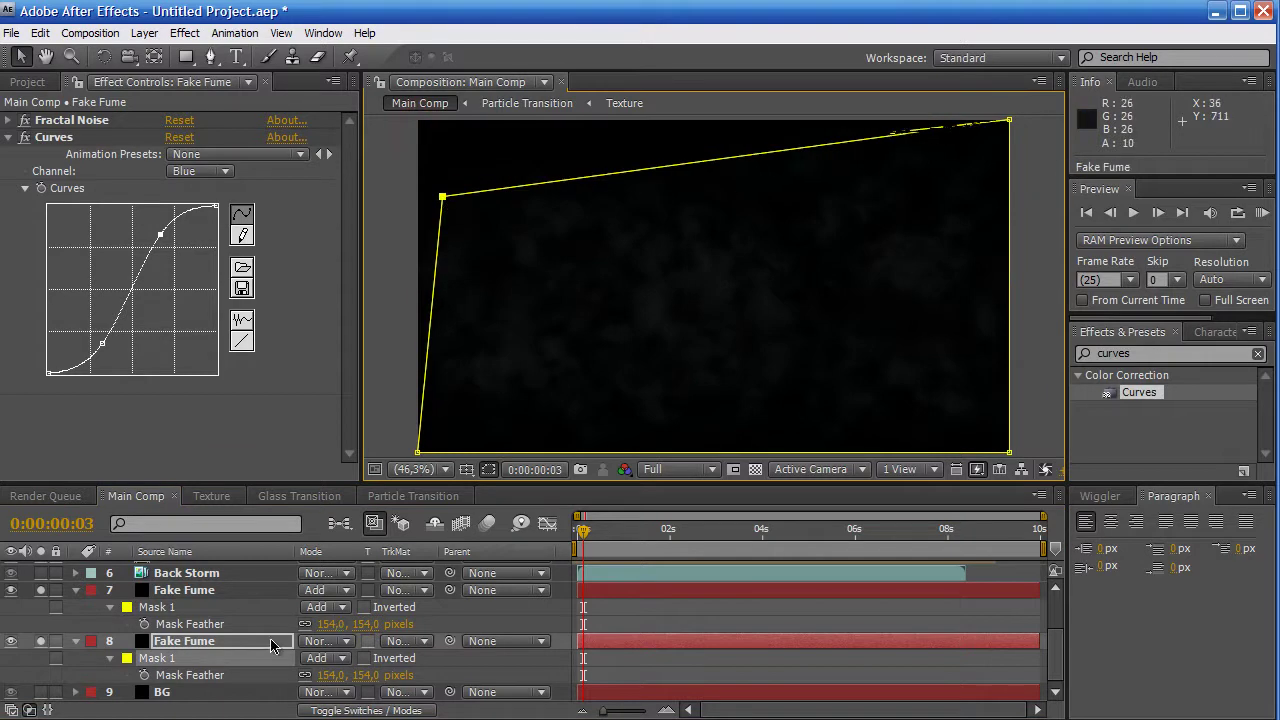
{"action": "left_click", "coordinate": [290, 660]}
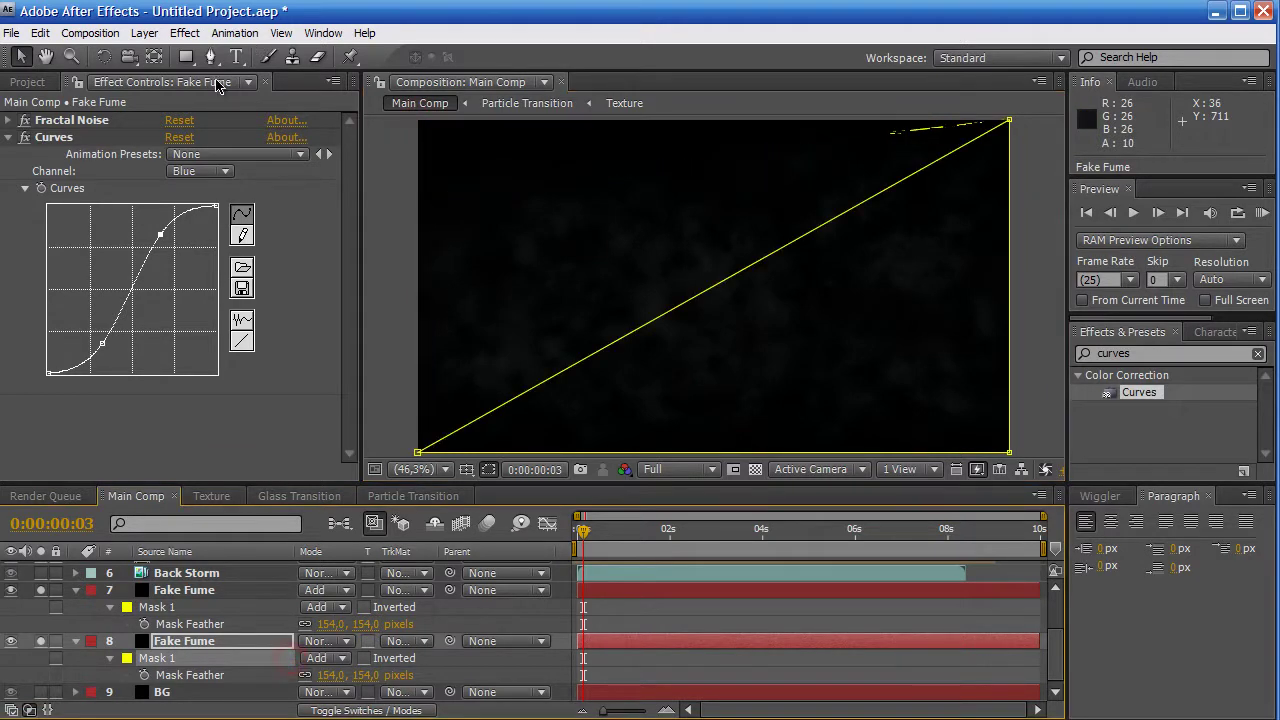
{"action": "left_click", "coordinate": [160, 658]}
{"action": "key", "text": "Delete"}
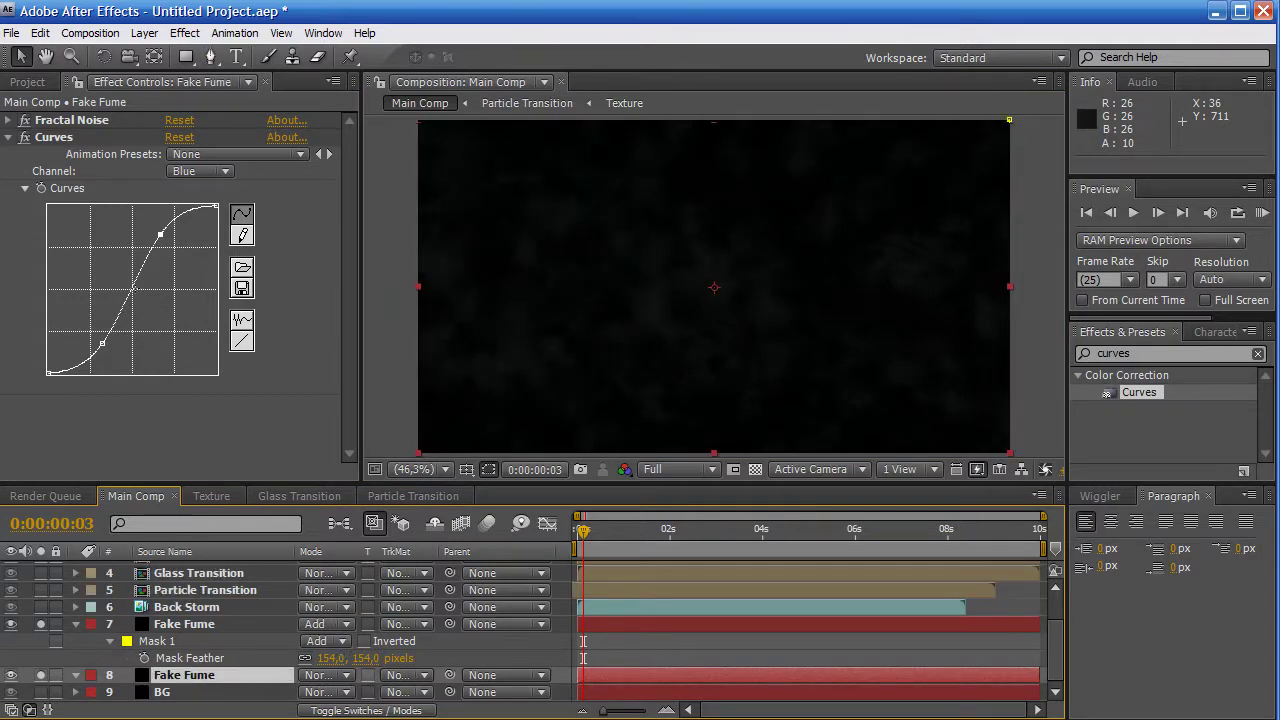
Draw a closed wavy Pen mask around the lower Fake Fume layer
{"action": "left_click", "coordinate": [211, 57]}
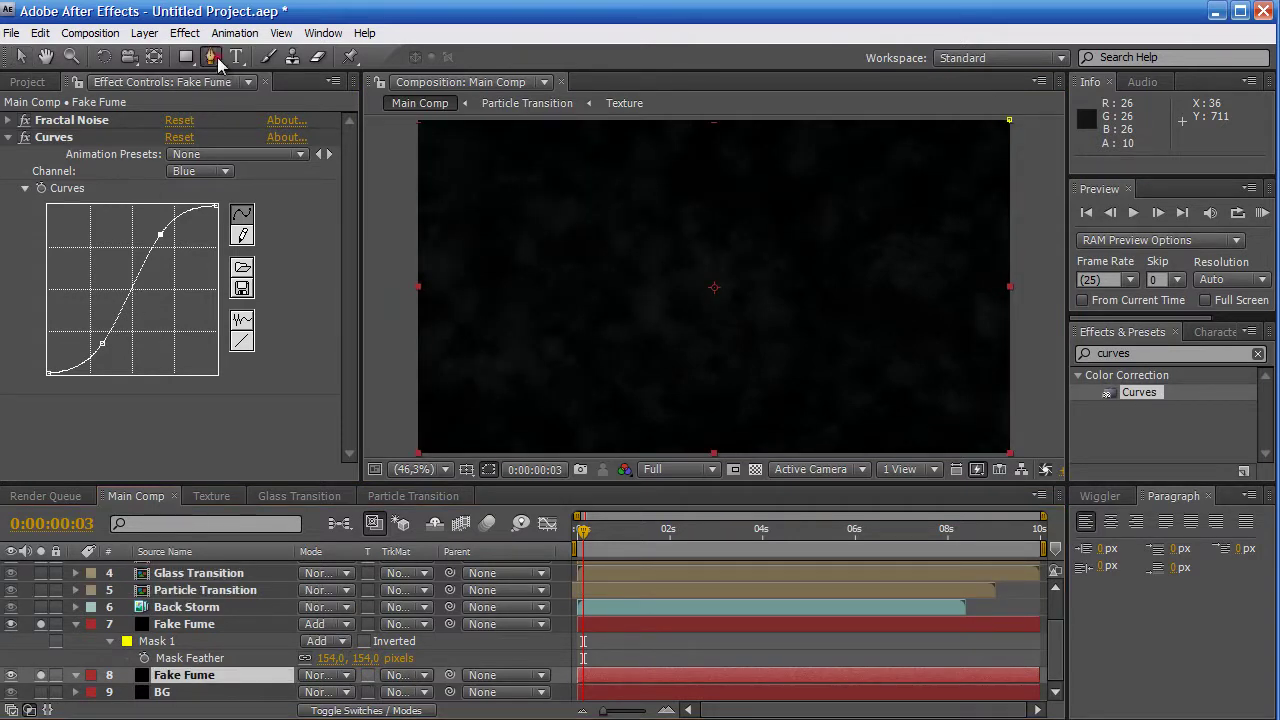
{"action": "left_click", "coordinate": [398, 186]}
{"action": "left_click_drag", "start_coordinate": [507, 161], "coordinate": [561, 174]}
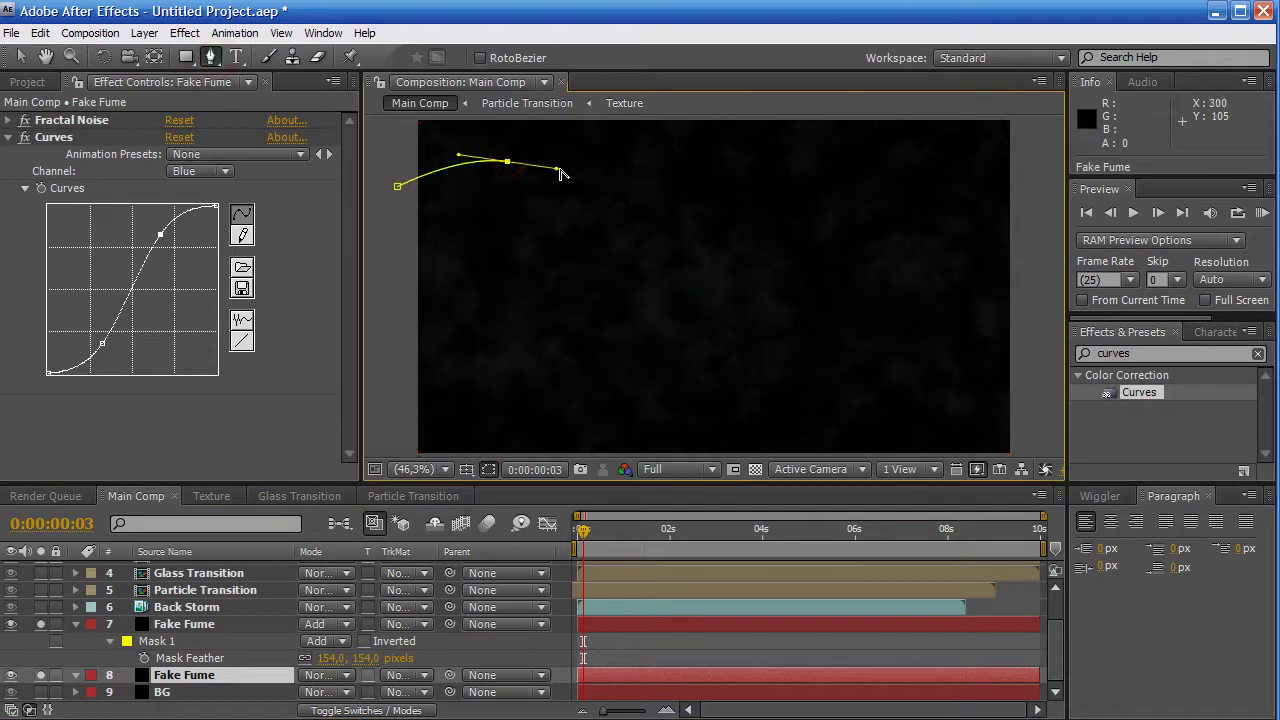
{"action": "left_click_drag", "start_coordinate": [699, 190], "coordinate": [735, 200]}
{"action": "left_click_drag", "start_coordinate": [817, 195], "coordinate": [850, 187]}
{"action": "left_click_drag", "start_coordinate": [946, 172], "coordinate": [959, 178]}
{"action": "left_click", "coordinate": [1027, 227]}
{"action": "left_click_drag", "start_coordinate": [1037, 307], "coordinate": [1038, 340]}
{"action": "mouse_move", "coordinate": [1020, 423]}
{"action": "left_mouse_down"}
{"action": "mouse_move", "coordinate": [1005, 442]}
{"action": "mouse_move", "coordinate": [915, 441]}
{"action": "left_mouse_up"}
{"action": "mouse_move", "coordinate": [834, 409]}
{"action": "left_mouse_down"}
{"action": "mouse_move", "coordinate": [779, 385]}
{"action": "mouse_move", "coordinate": [629, 429]}
{"action": "mouse_move", "coordinate": [491, 434]}
{"action": "left_mouse_up"}
{"action": "left_click", "coordinate": [516, 431]}
{"action": "left_click", "coordinate": [438, 407]}
{"action": "left_click_drag", "start_coordinate": [404, 408], "coordinate": [387, 408]}
{"action": "left_click", "coordinate": [381, 380]}
{"action": "left_click", "coordinate": [374, 253]}
{"action": "left_click", "coordinate": [397, 186]}
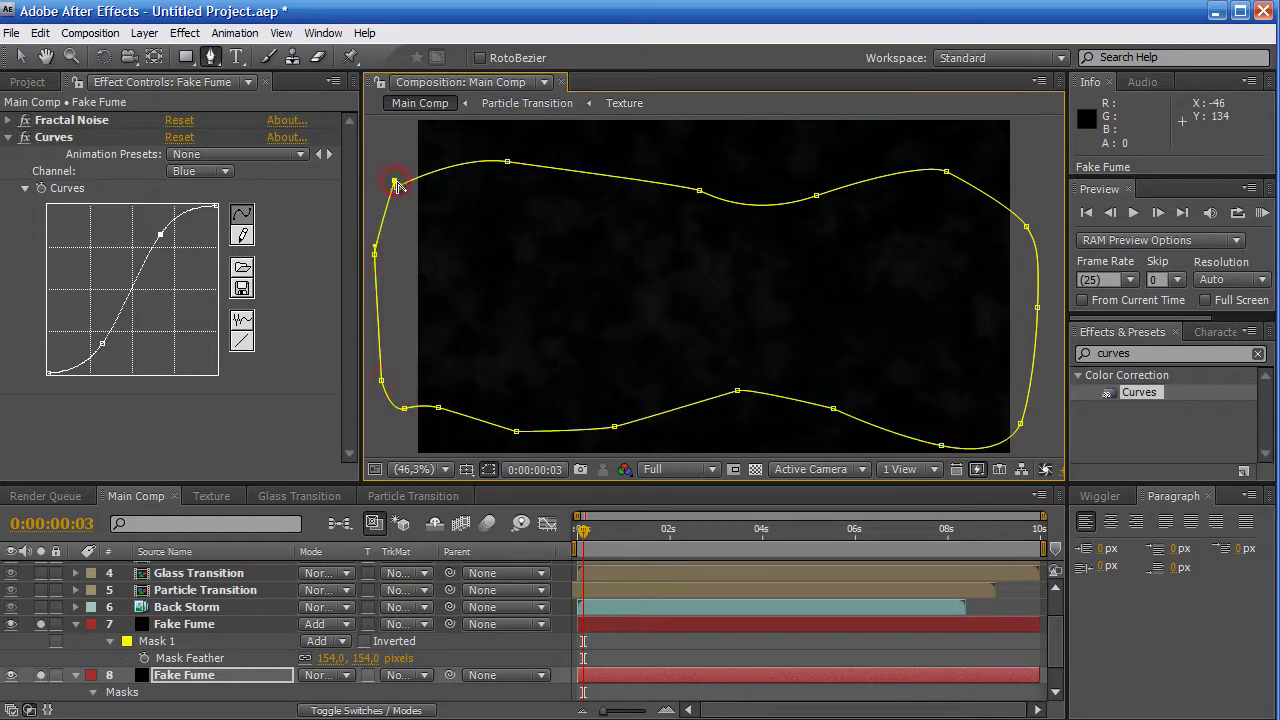
Set the new mask's feather to 174 pixels
{"action": "left_click", "coordinate": [20, 60]}
{"action": "left_click", "coordinate": [20, 60]}
{"action": "key", "text": "f"}
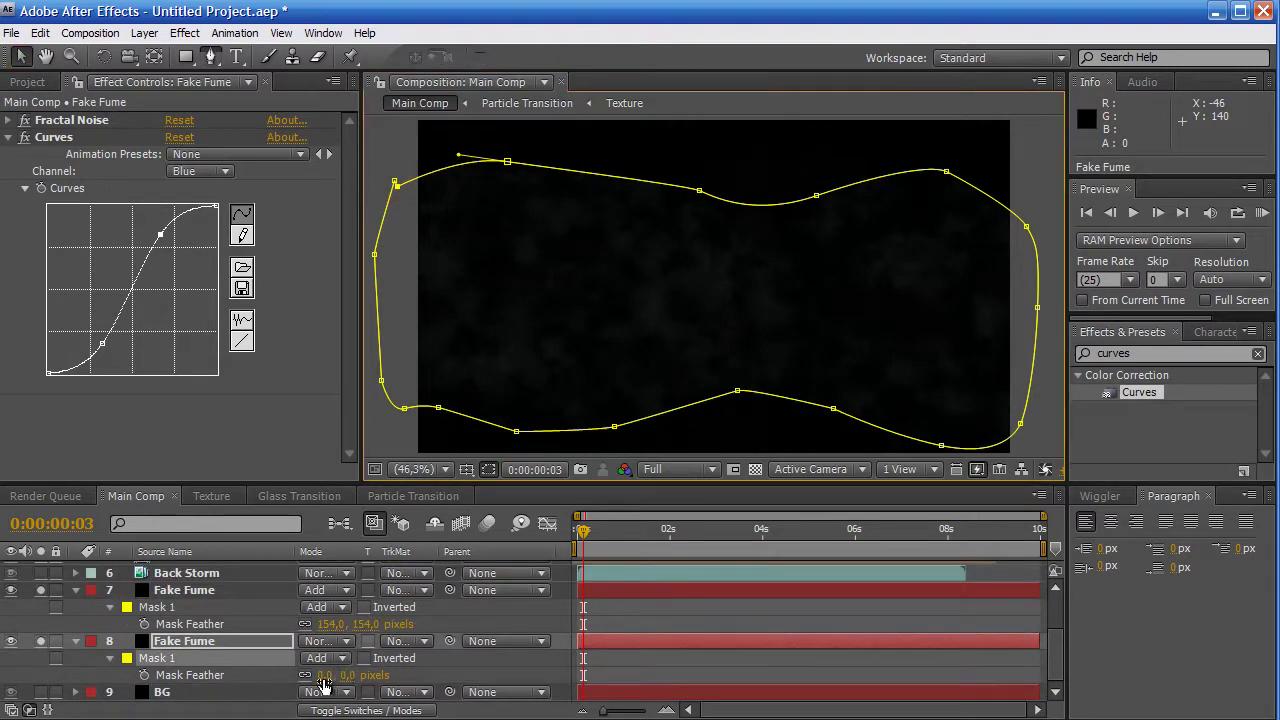
{"action": "left_click_drag", "start_coordinate": [322, 675], "coordinate": [535, 689]}
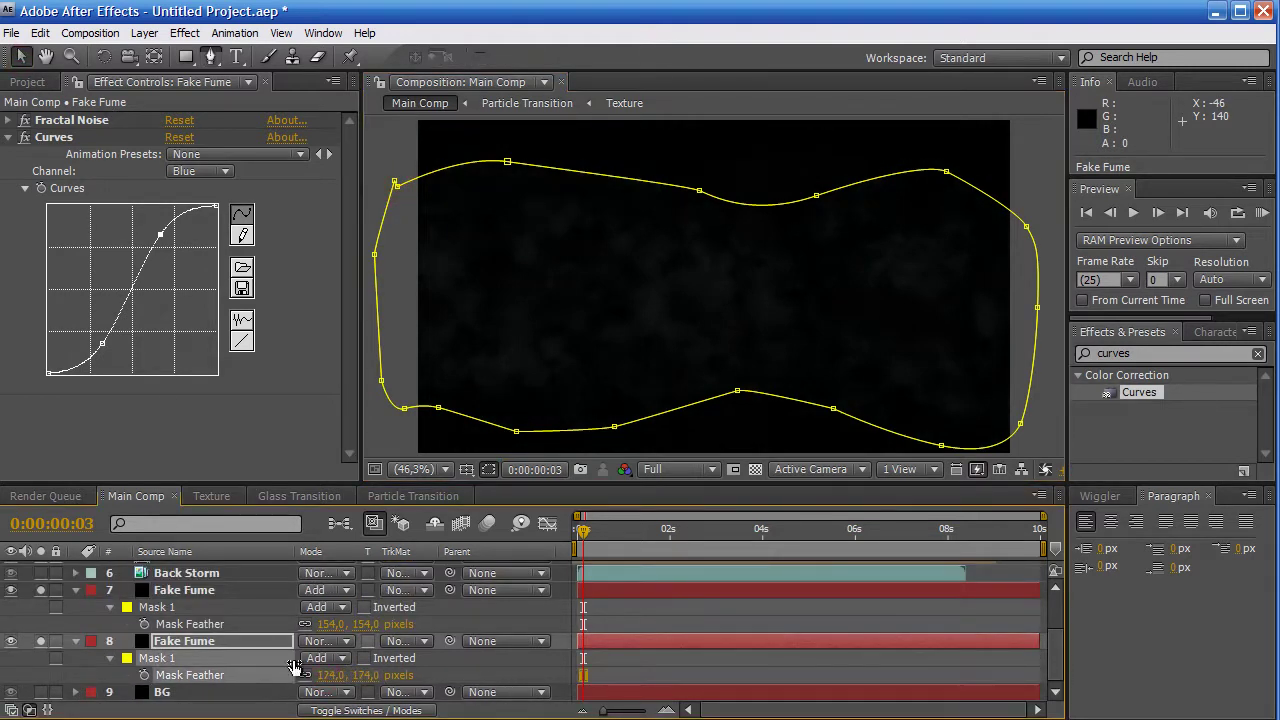
{"action": "scroll", "coordinate": [250, 665], "scroll_direction": "up", "scroll_amount": 2}
{"action": "left_click", "coordinate": [200, 626]}
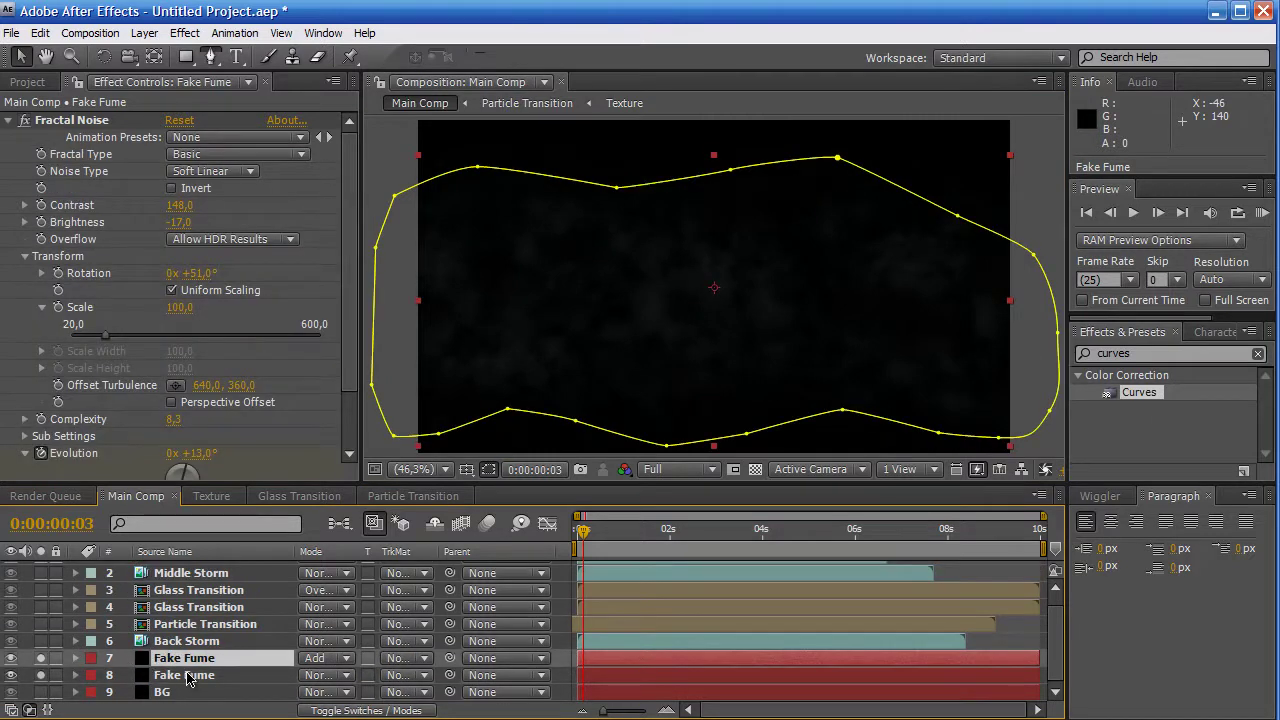
Stretch the fume masks taller at the top and wider past the right edge
{"action": "left_click", "coordinate": [188, 676], "text": "shift"}
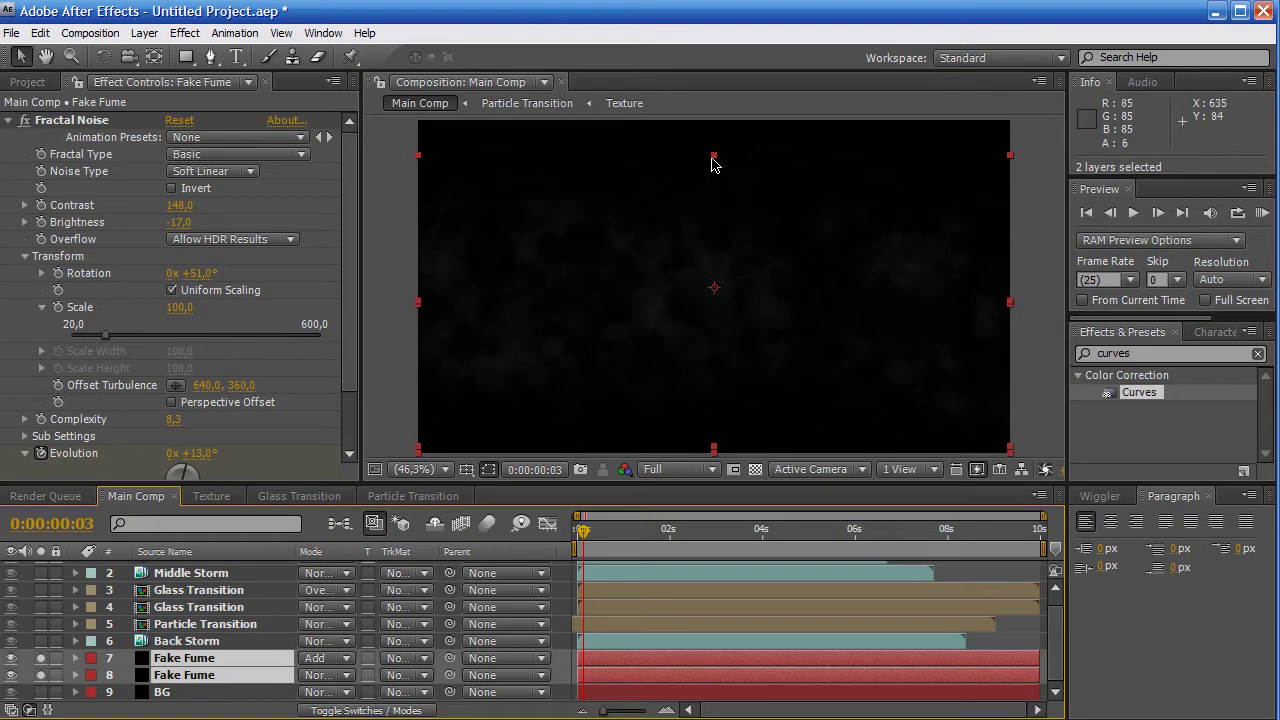
{"action": "left_click_drag", "start_coordinate": [713, 163], "coordinate": [713, 146]}
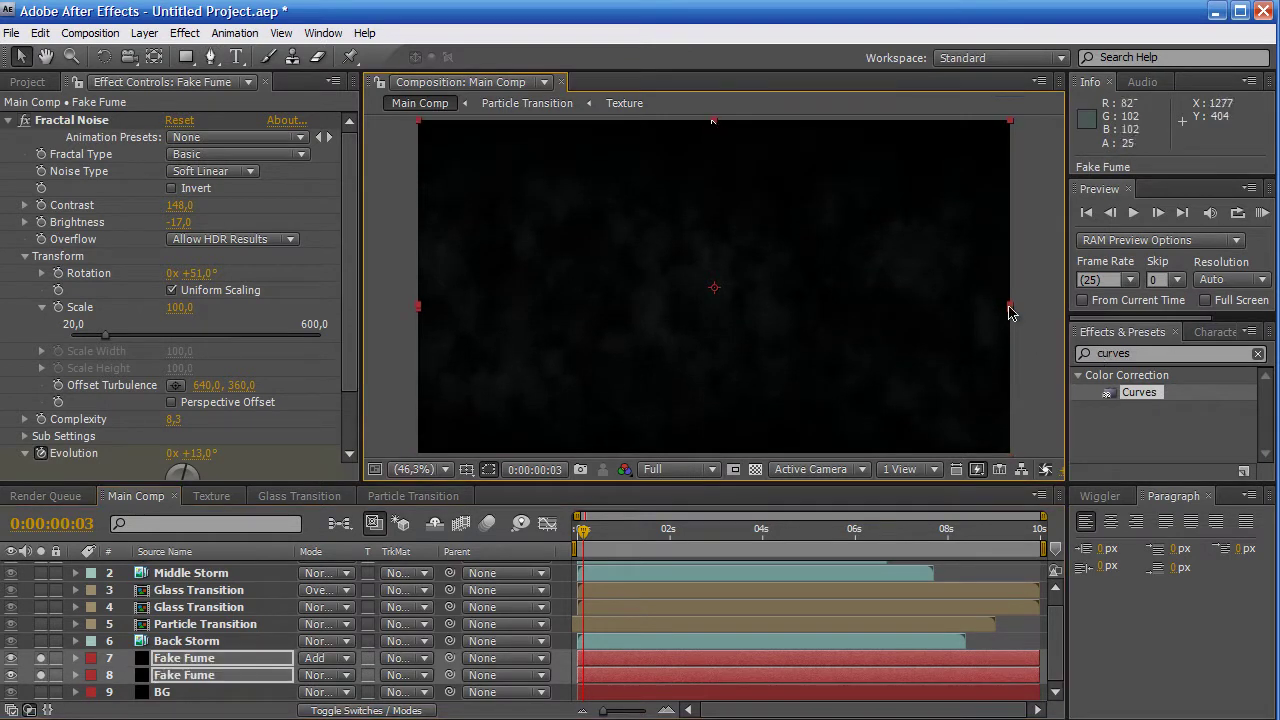
{"action": "left_click_drag", "start_coordinate": [1009, 311], "coordinate": [1090, 311]}
{"action": "left_click_drag", "start_coordinate": [715, 122], "coordinate": [711, 153]}
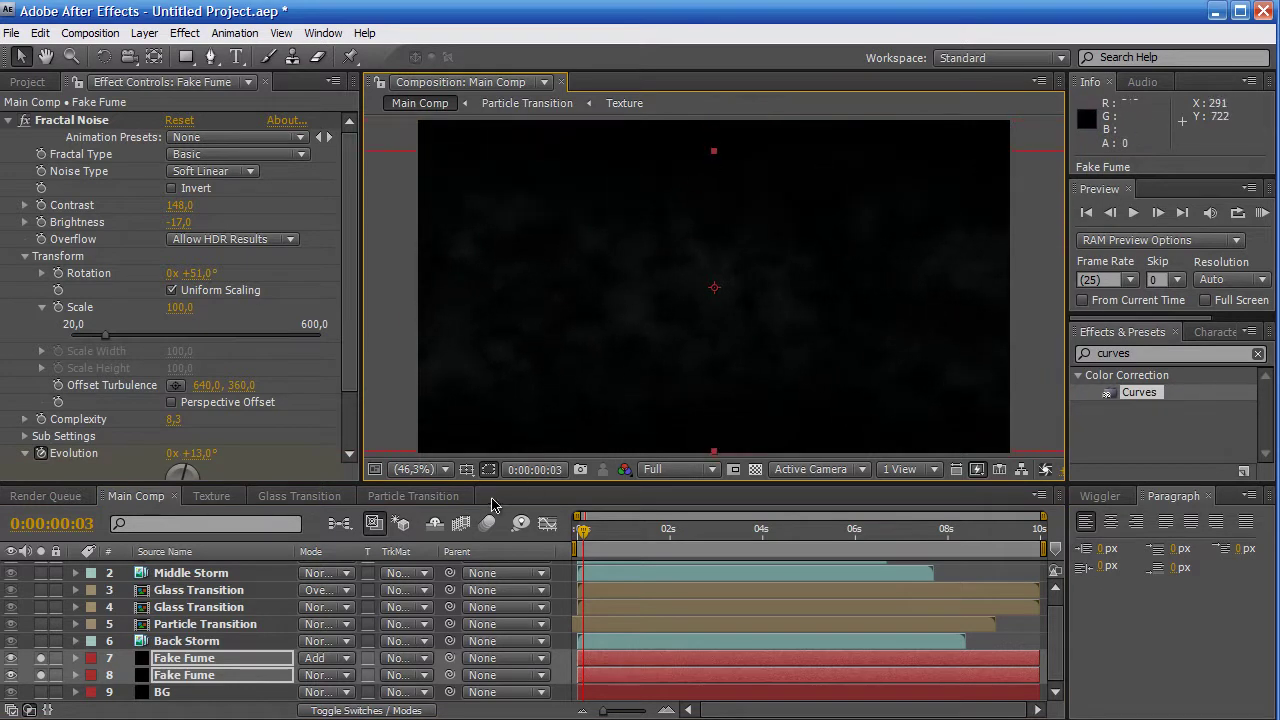
Reveal both Fake Fume Mask Paths, enlarge the timeline, and return to frame 1
{"action": "left_click", "coordinate": [250, 678], "text": "ctrl"}
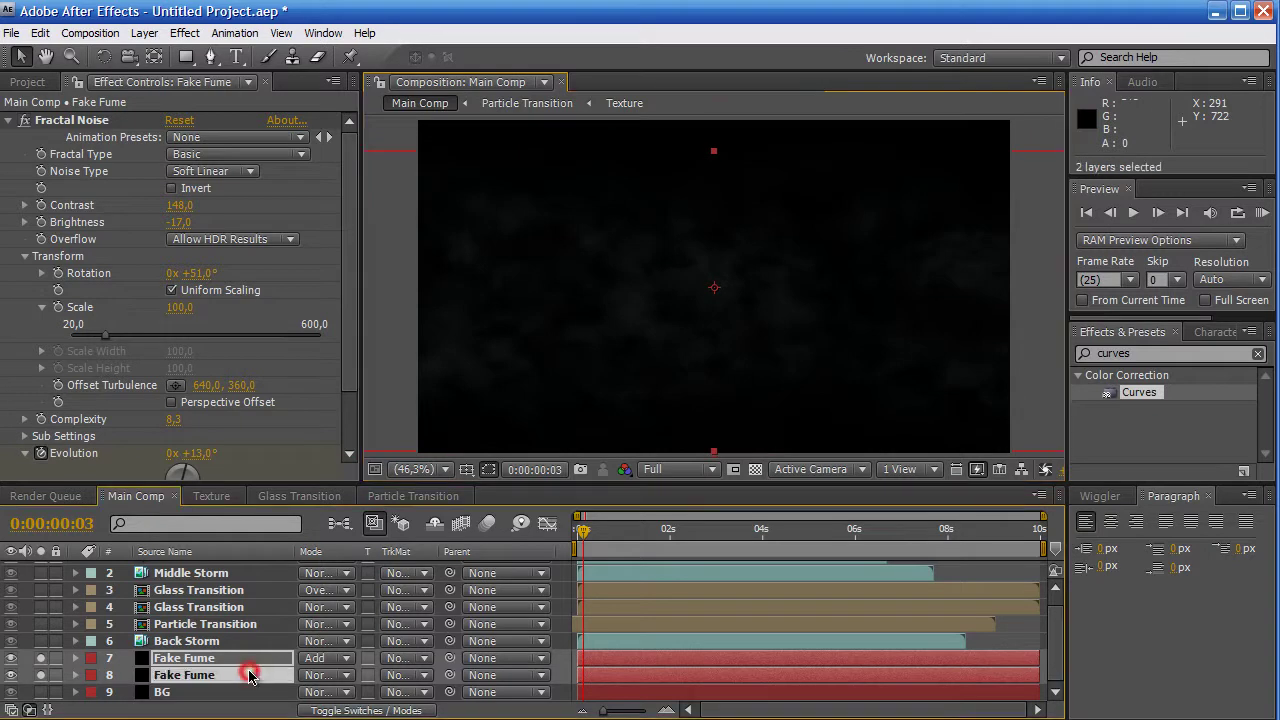
{"action": "key", "text": "m"}
{"action": "left_click_drag", "start_coordinate": [295, 486], "coordinate": [388, 357]}
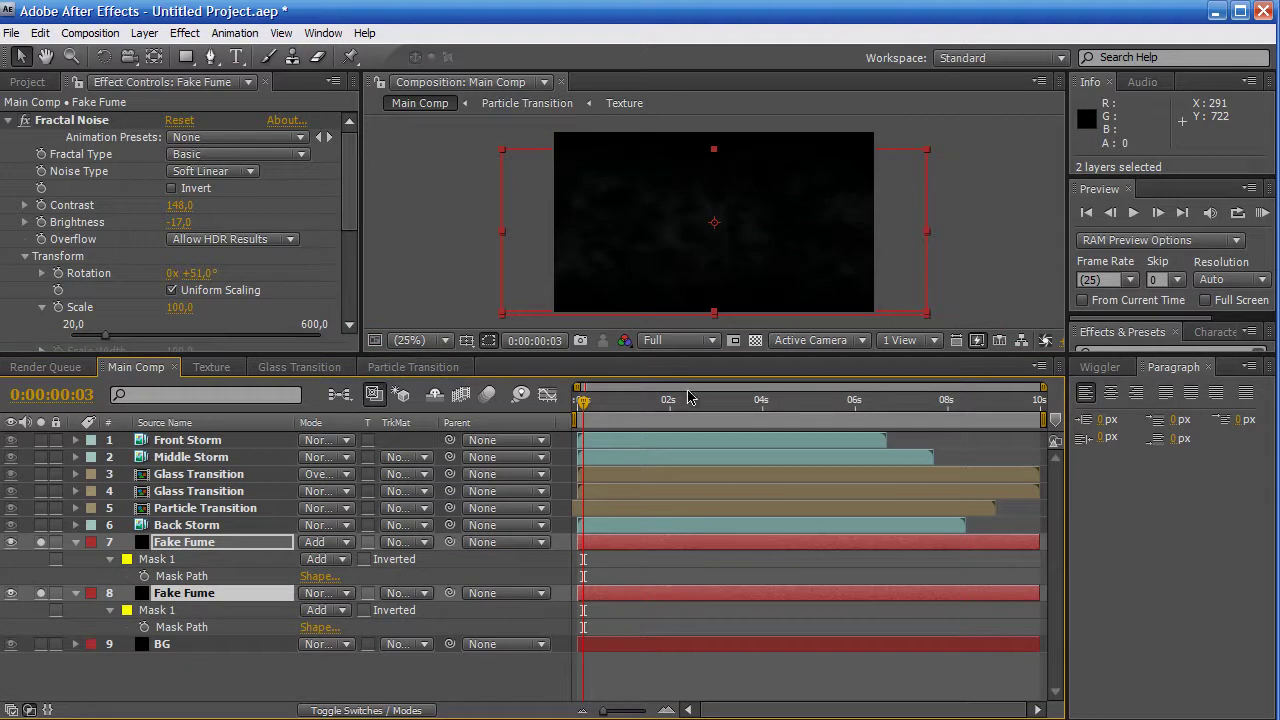
{"action": "left_click_drag", "start_coordinate": [583, 402], "coordinate": [580, 402]}
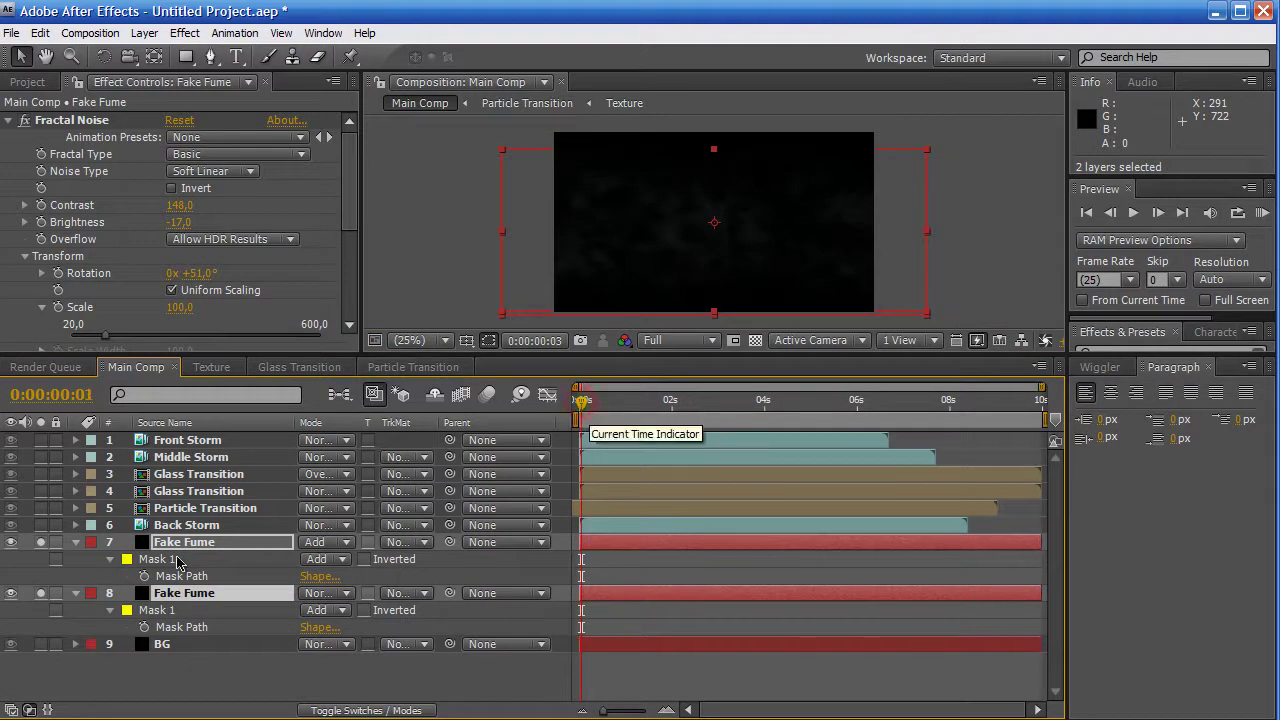
Enable Mask Path keyframing on both Fake Fume layers 7 and 8
{"action": "left_click", "coordinate": [144, 576]}
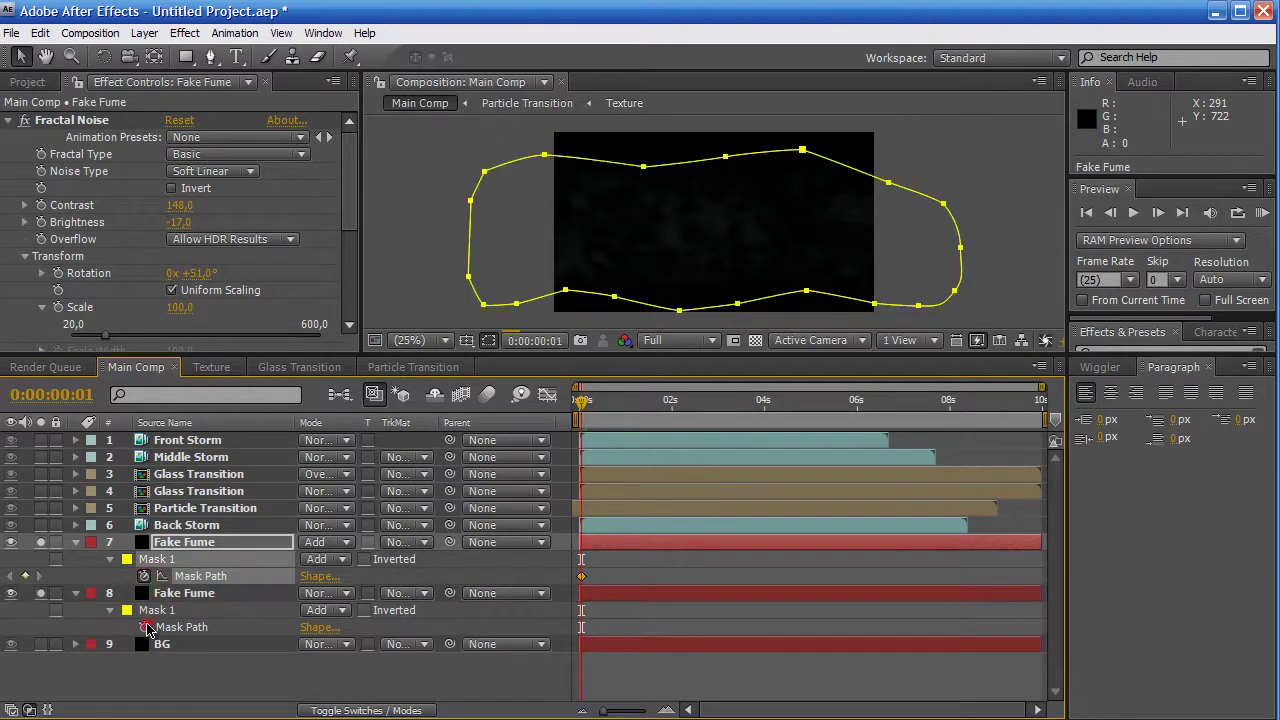
{"action": "left_click", "coordinate": [145, 627]}
{"action": "left_click", "coordinate": [215, 541], "text": "shift"}
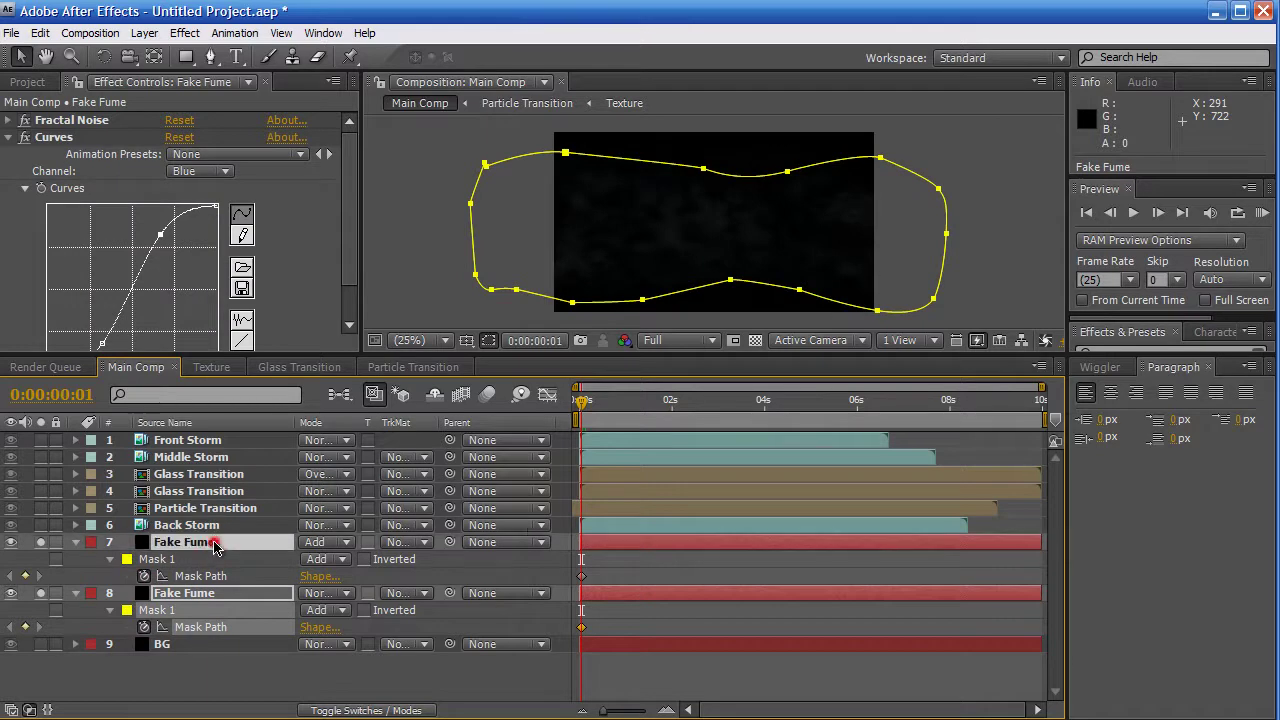
{"action": "left_click", "coordinate": [789, 421]}
{"action": "left_click_drag", "start_coordinate": [823, 421], "coordinate": [765, 420]}
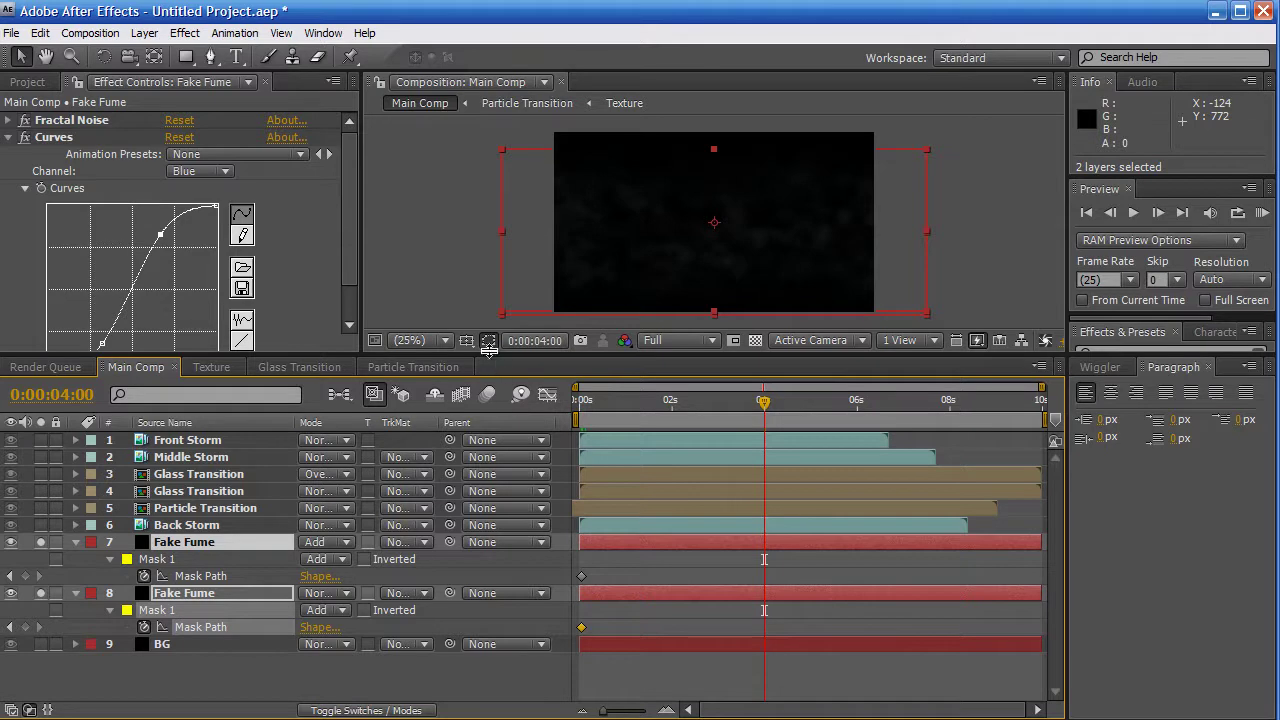
At 0s, free-transform layer 7's mask into a narrow shape at the left
{"action": "left_click", "coordinate": [238, 561]}
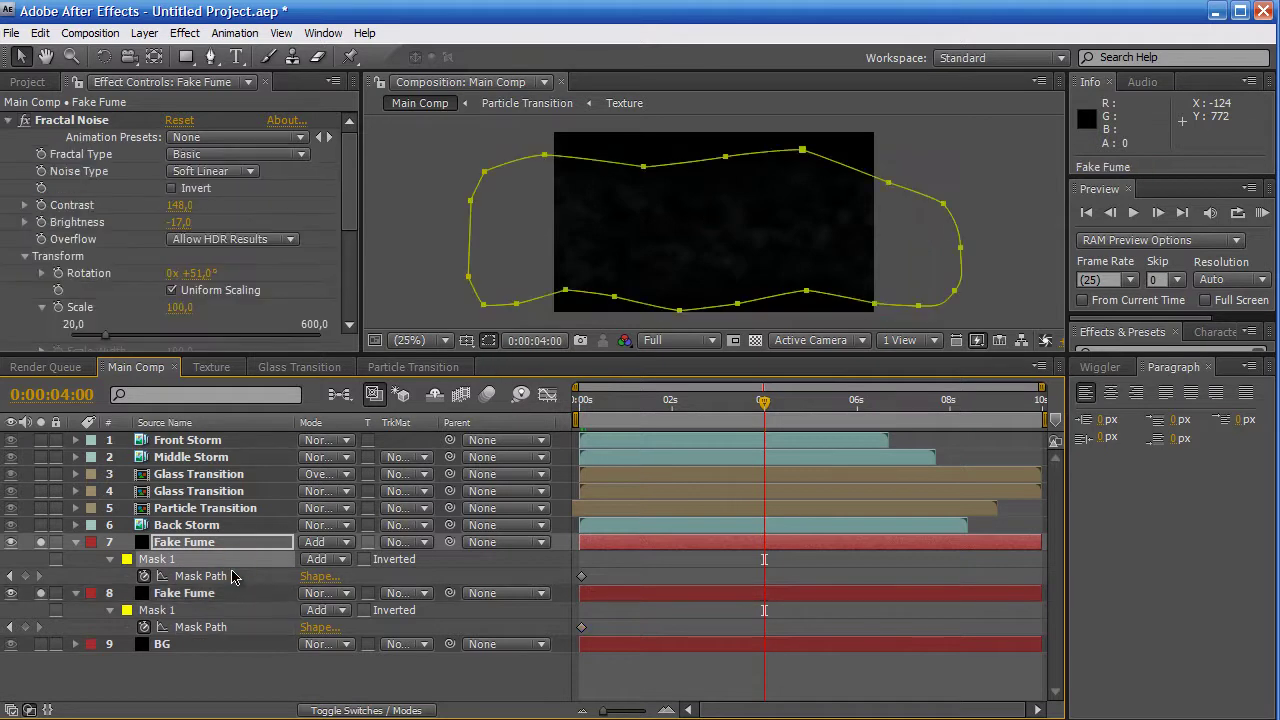
{"action": "key", "text": "Home"}
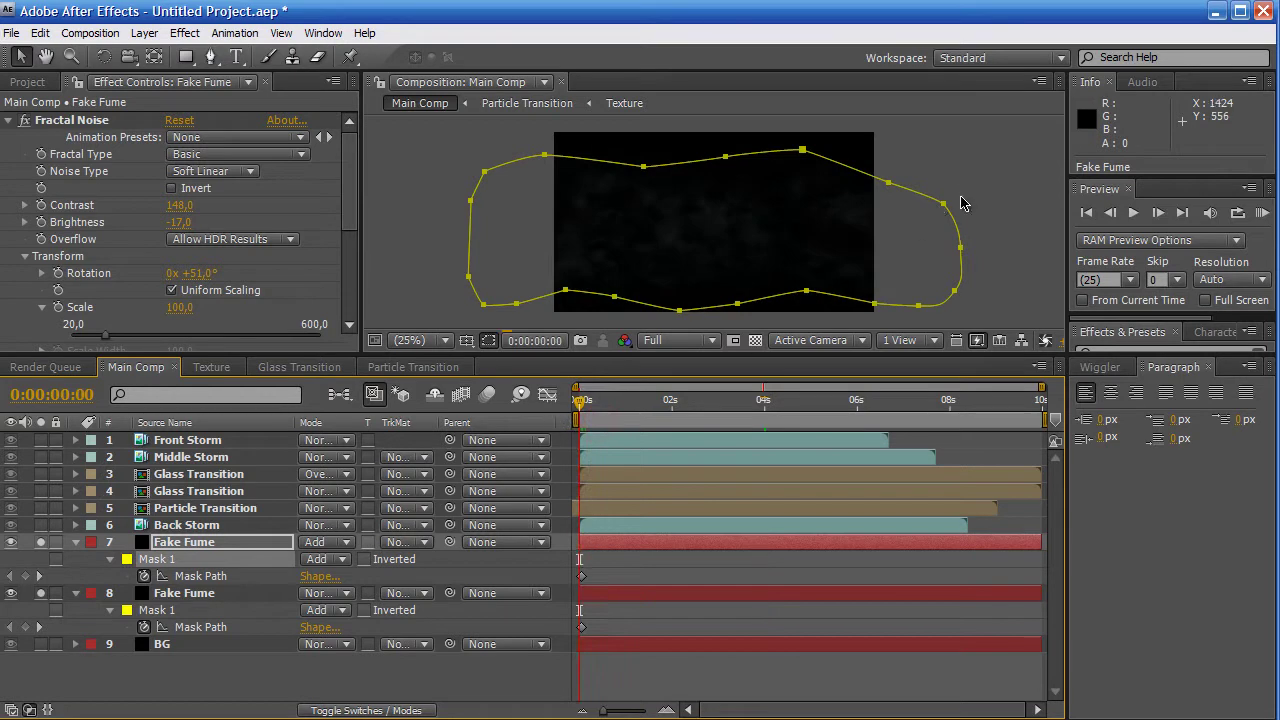
{"action": "left_click", "coordinate": [946, 207]}
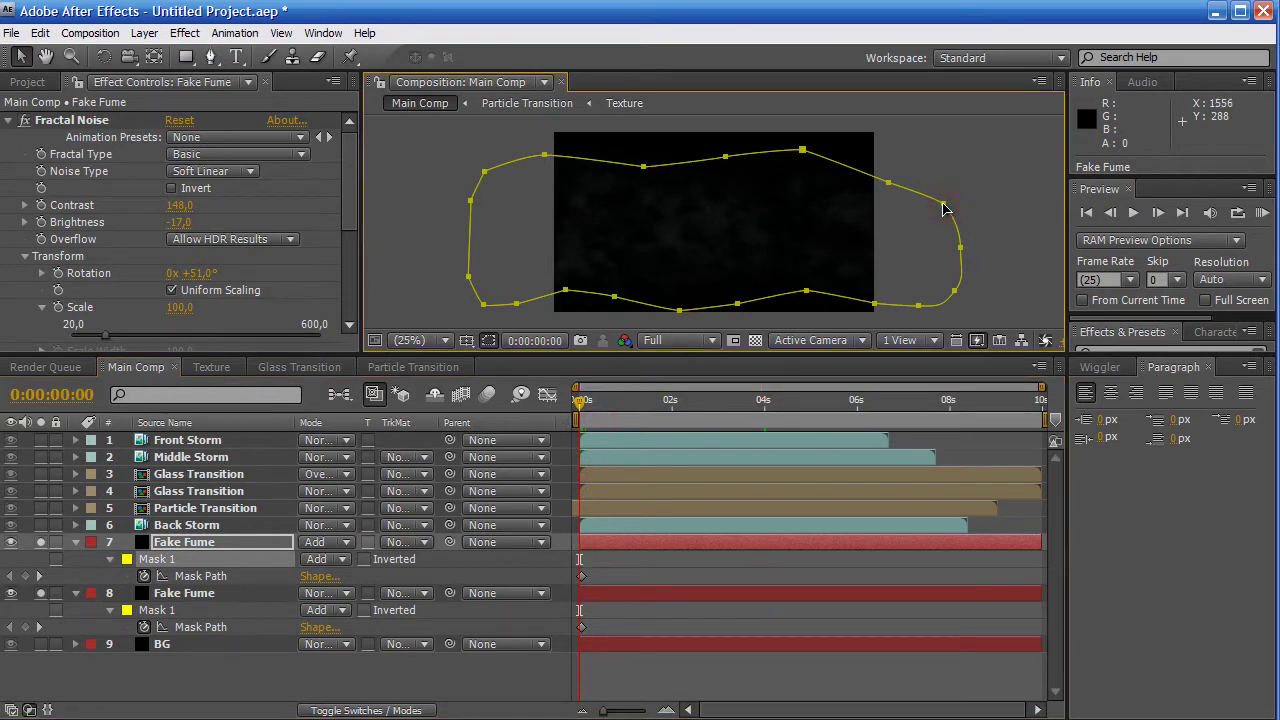
{"action": "double_click", "coordinate": [945, 207]}
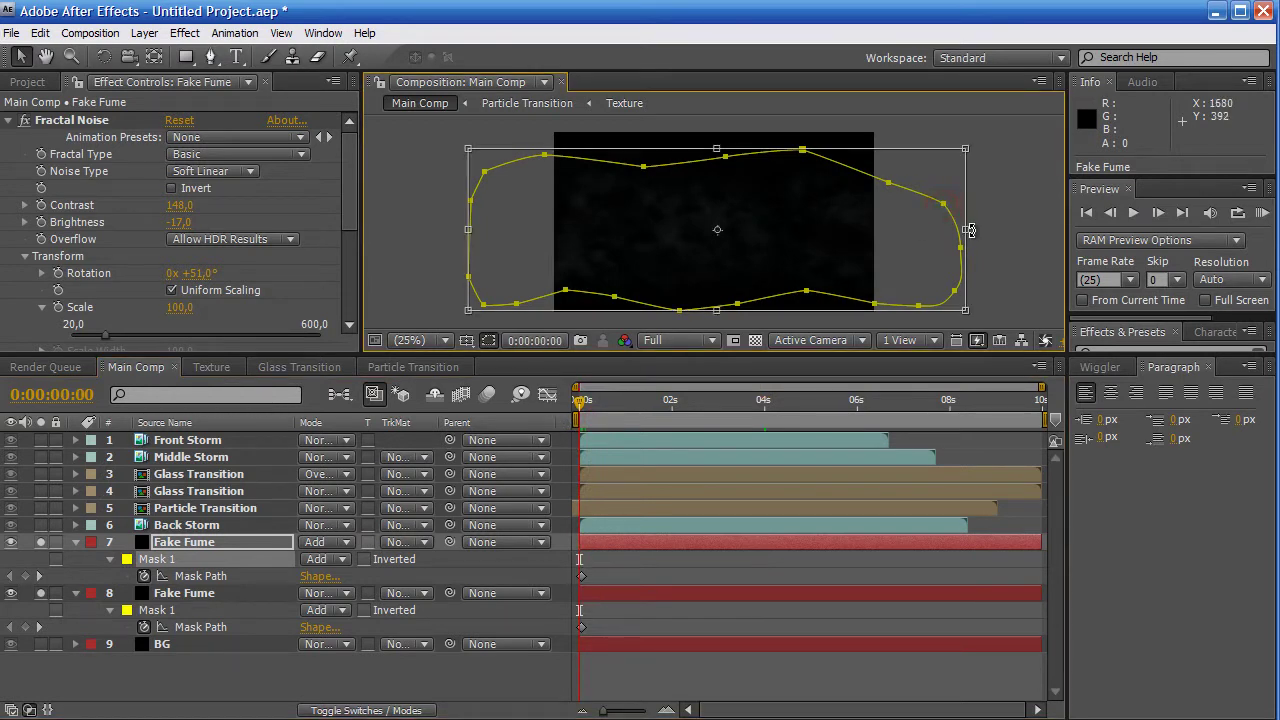
{"action": "mouse_move", "coordinate": [966, 232]}
{"action": "left_mouse_down"}
{"action": "mouse_move", "coordinate": [640, 249]}
{"action": "mouse_move", "coordinate": [545, 272]}
{"action": "left_mouse_up"}
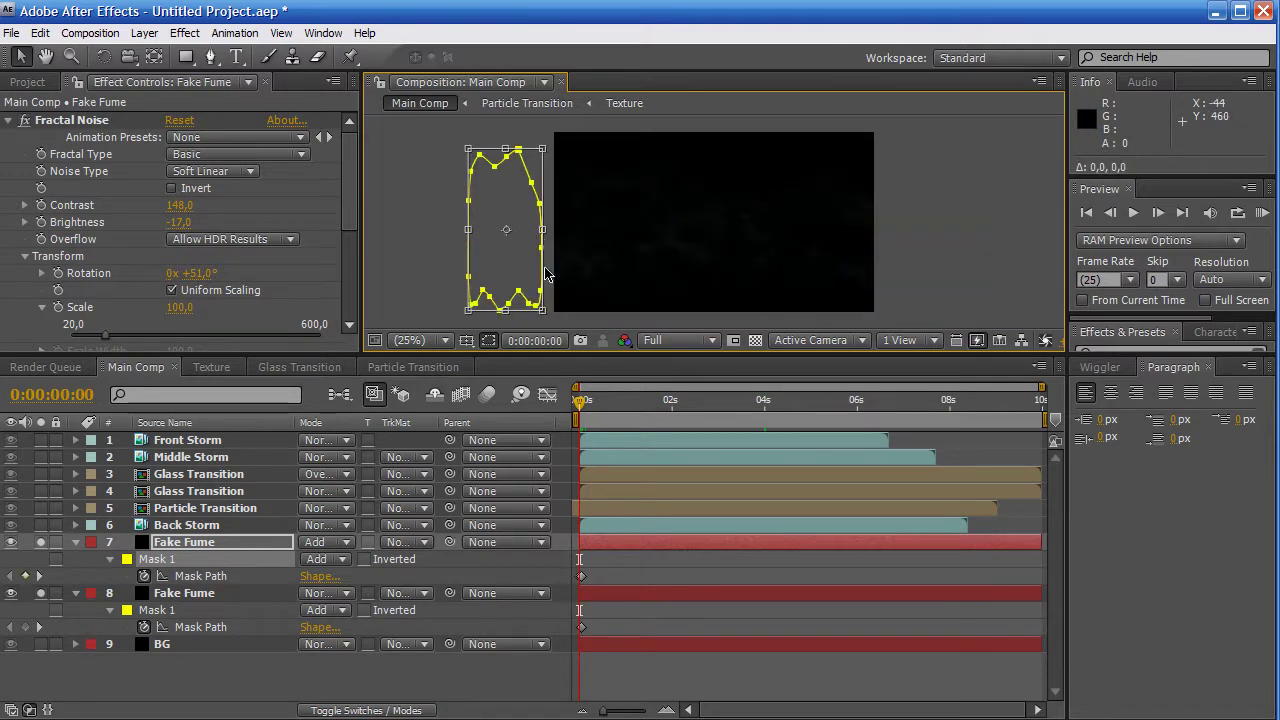
Move the wide-mask keyframe to 2s, add a holding keyframe at 6s, and go to 8:10
{"action": "mouse_move", "coordinate": [595, 412]}
{"action": "left_mouse_down"}
{"action": "mouse_move", "coordinate": [683, 425]}
{"action": "mouse_move", "coordinate": [673, 418]}
{"action": "left_mouse_up"}
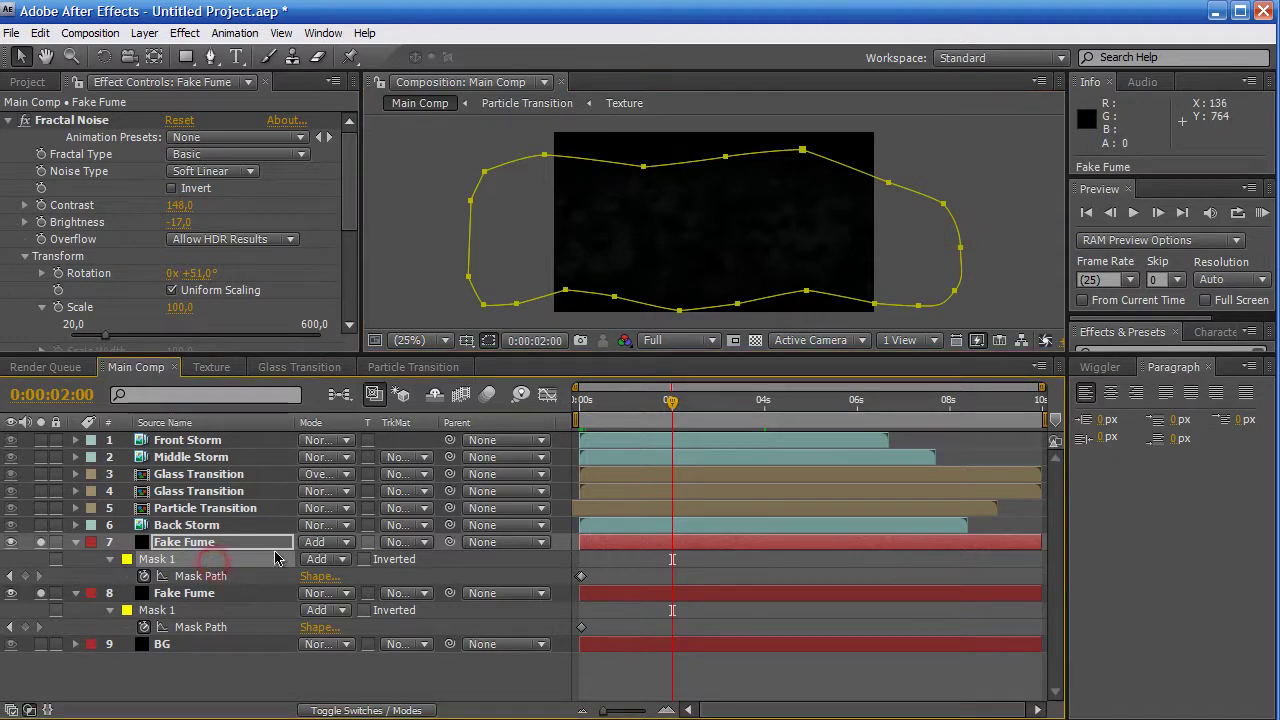
{"action": "mouse_move", "coordinate": [582, 577]}
{"action": "left_mouse_down"}
{"action": "mouse_move", "coordinate": [714, 576]}
{"action": "mouse_move", "coordinate": [672, 563]}
{"action": "left_mouse_up"}
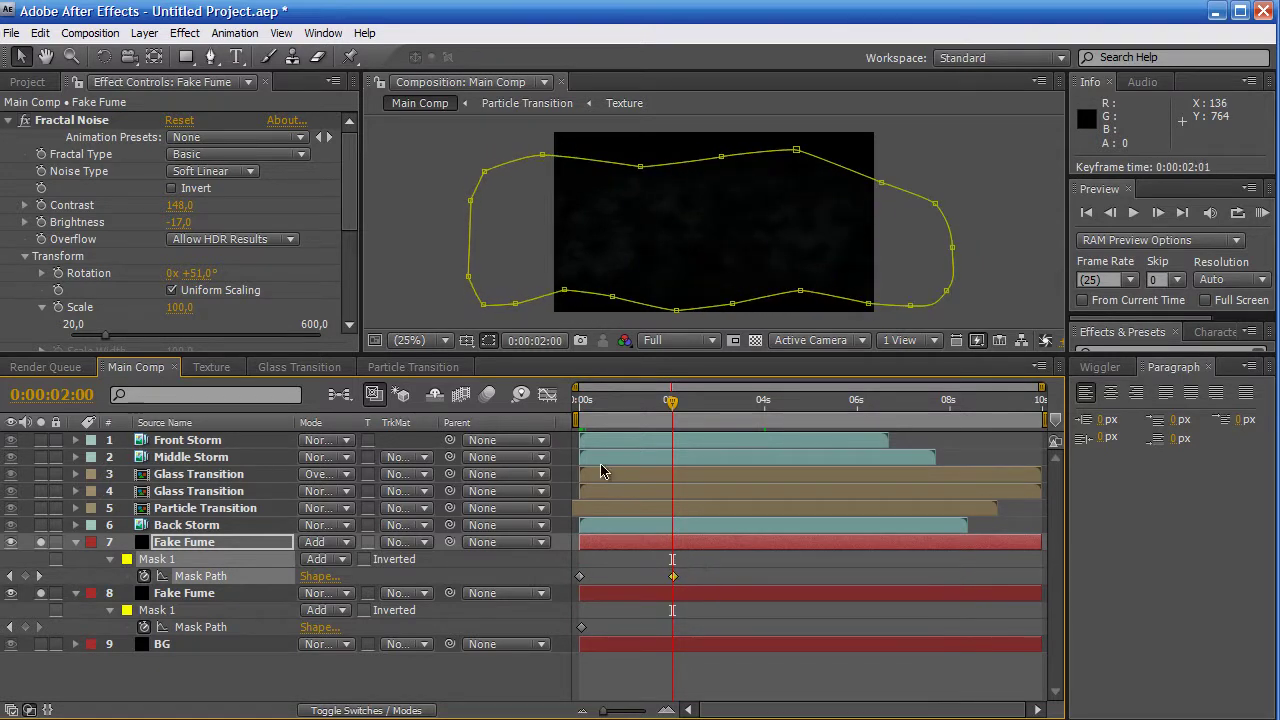
{"action": "left_click_drag", "start_coordinate": [585, 417], "coordinate": [662, 400]}
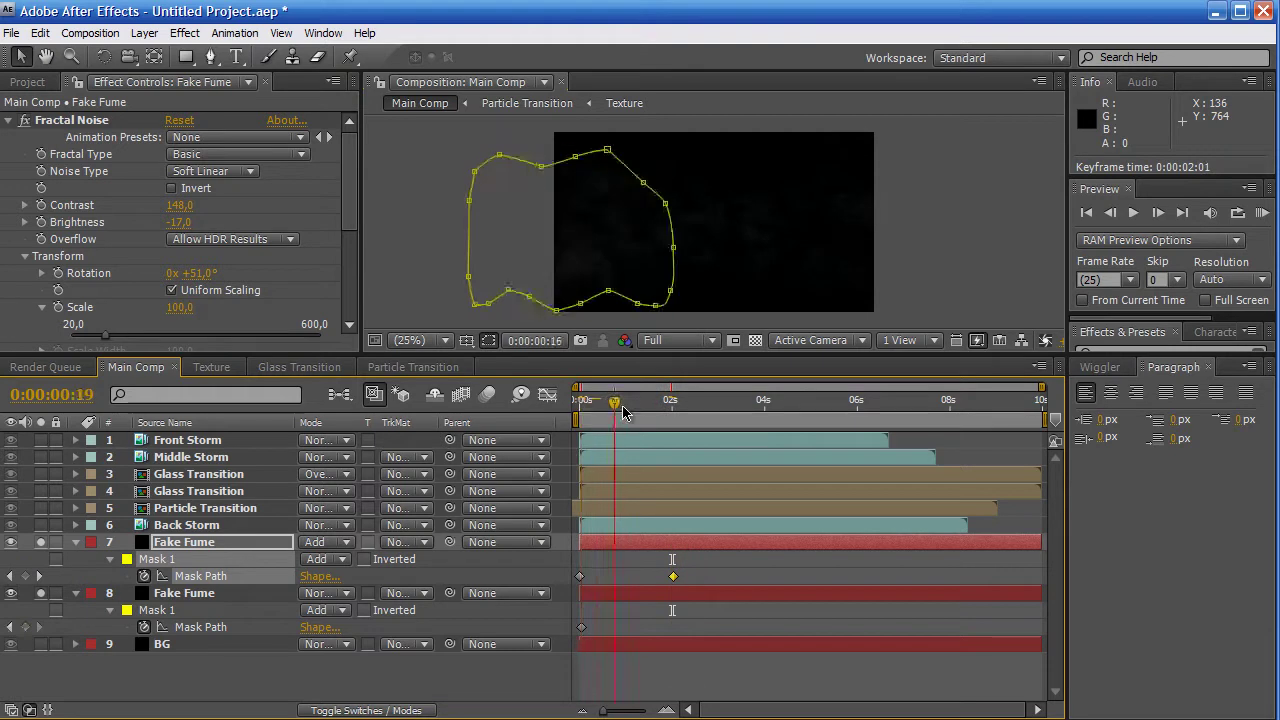
{"action": "mouse_move", "coordinate": [662, 400]}
{"action": "left_mouse_down"}
{"action": "mouse_move", "coordinate": [896, 403]}
{"action": "mouse_move", "coordinate": [857, 403]}
{"action": "left_mouse_up"}
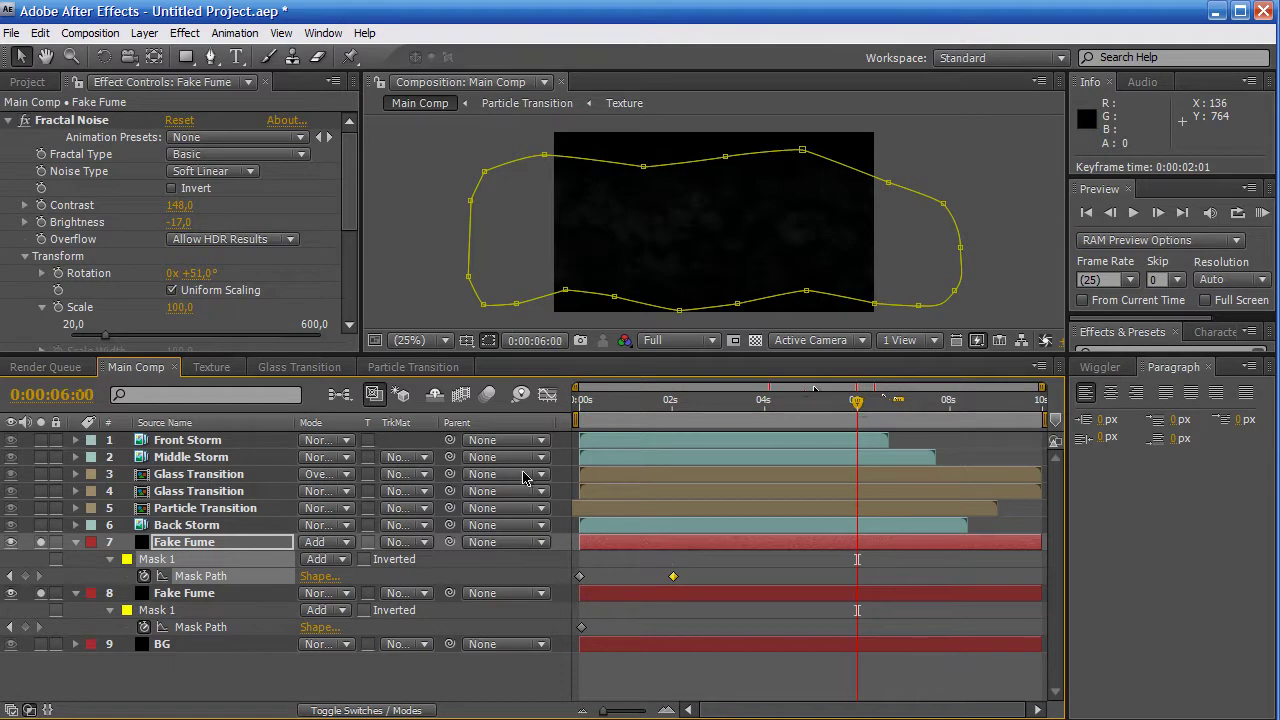
{"action": "left_click", "coordinate": [31, 577]}
{"action": "left_click", "coordinate": [918, 401]}
{"action": "left_click_drag", "start_coordinate": [924, 402], "coordinate": [927, 402]}
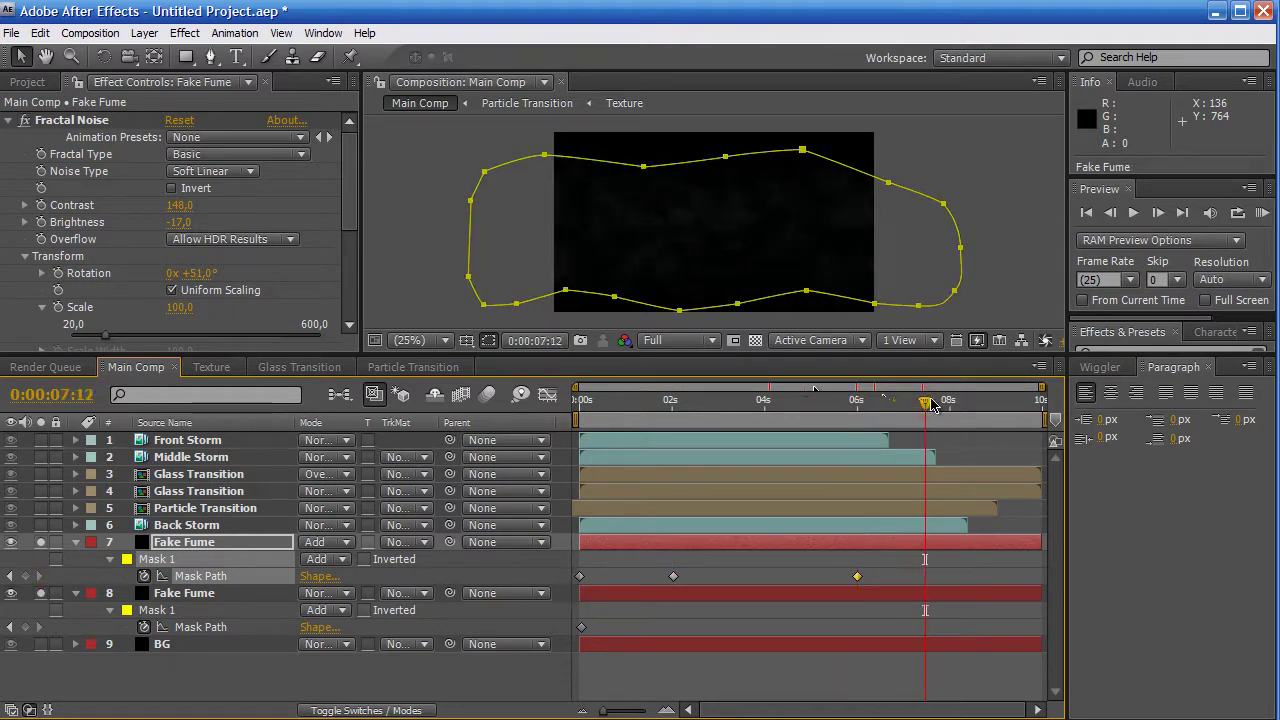
{"action": "left_click", "coordinate": [936, 401]}
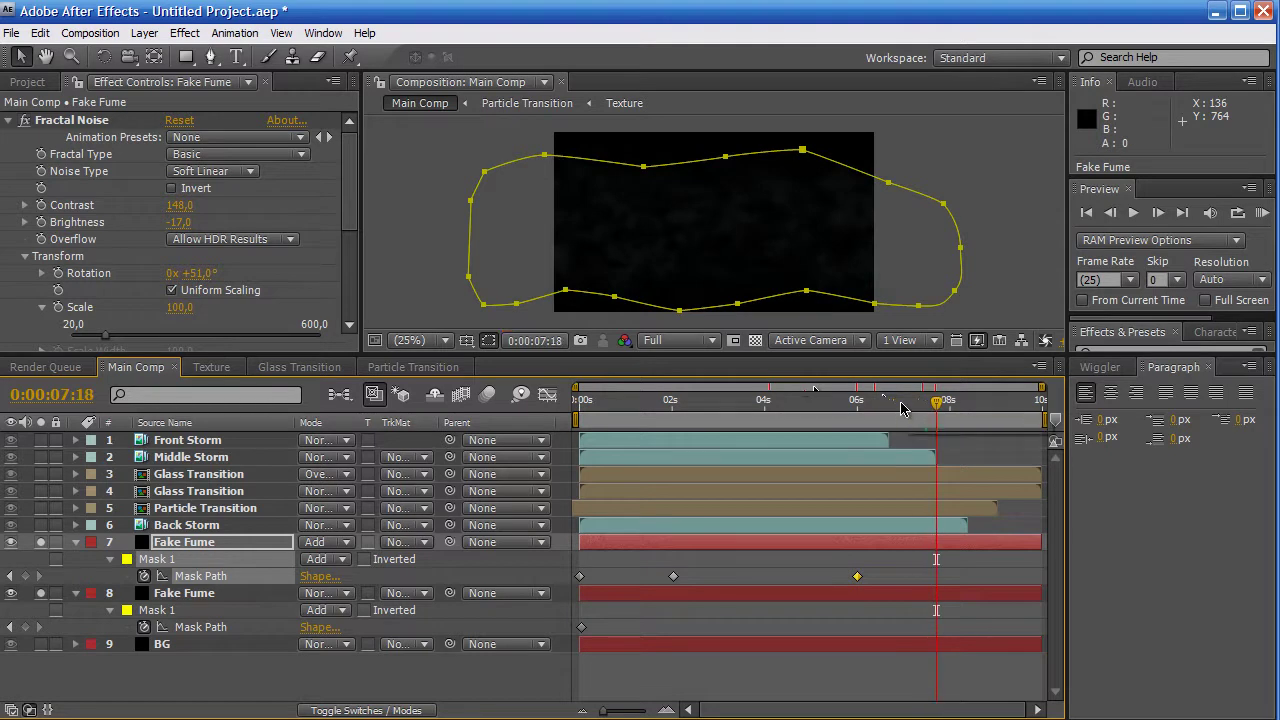
{"action": "left_click", "coordinate": [968, 402]}
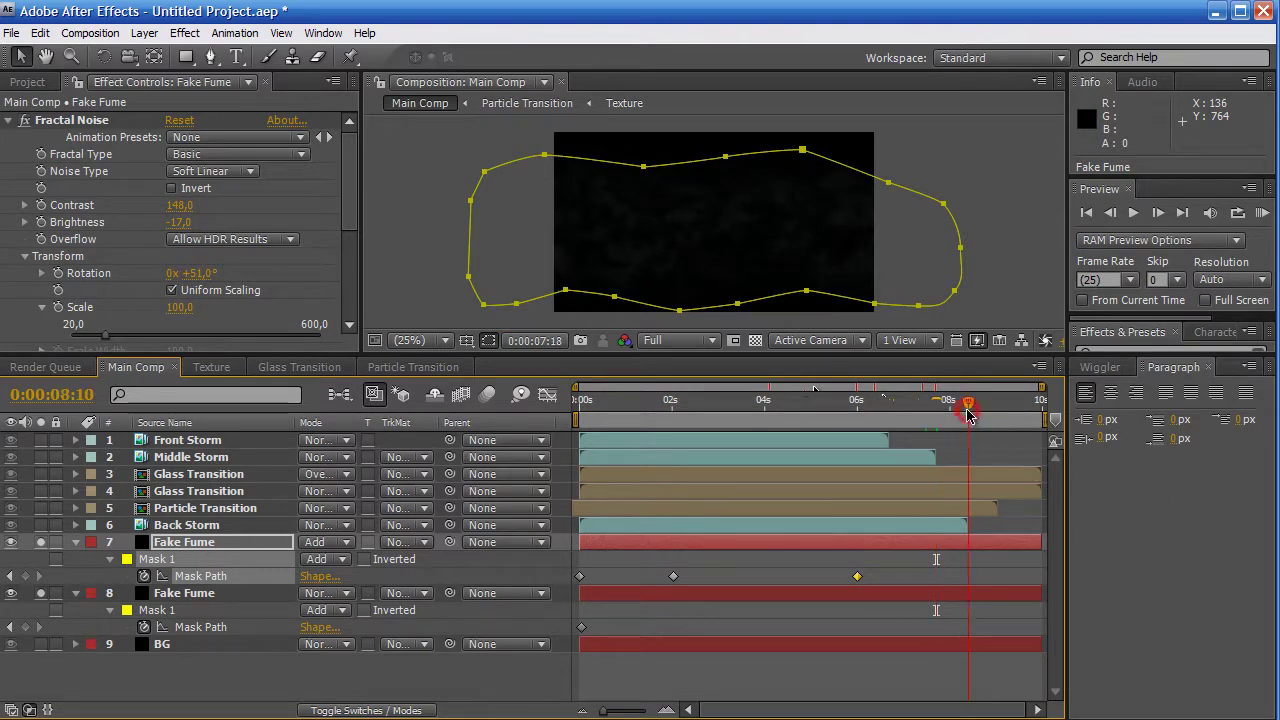
Squeeze the mask narrow at the right at 8:10, then Easy Ease and copy all four keyframes
{"action": "double_click", "coordinate": [468, 231]}
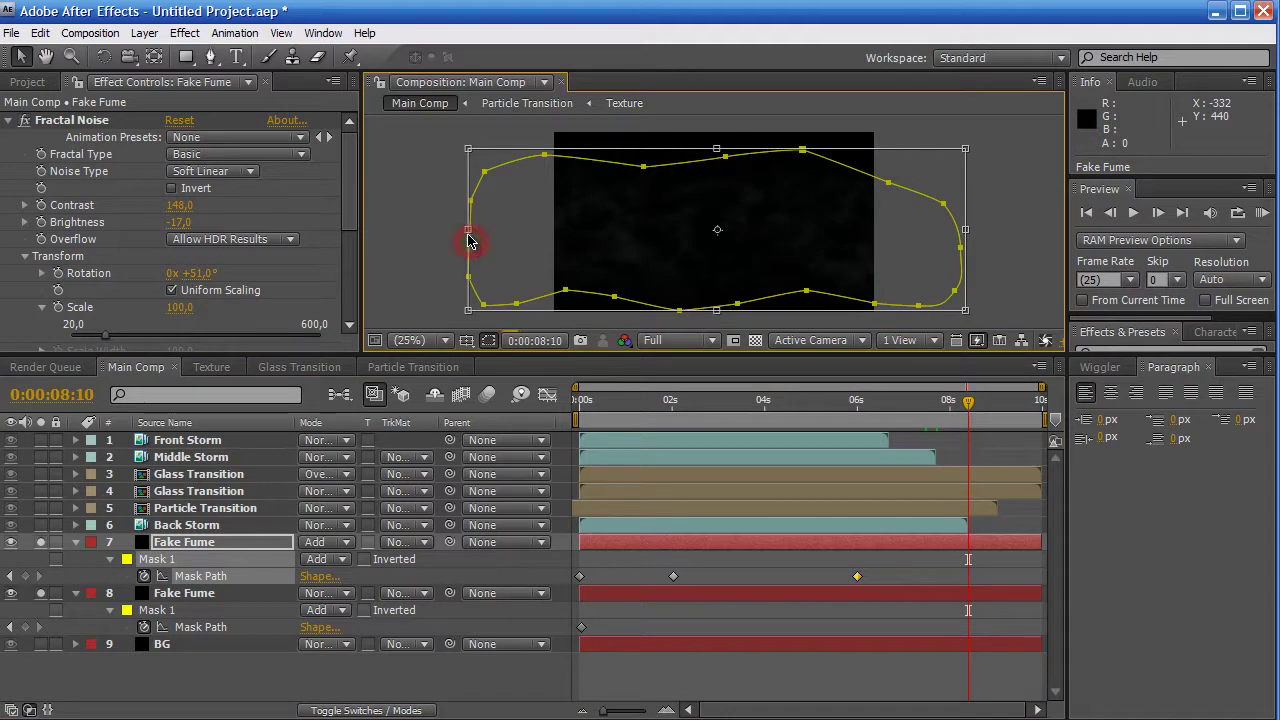
{"action": "left_click_drag", "start_coordinate": [468, 231], "coordinate": [915, 230]}
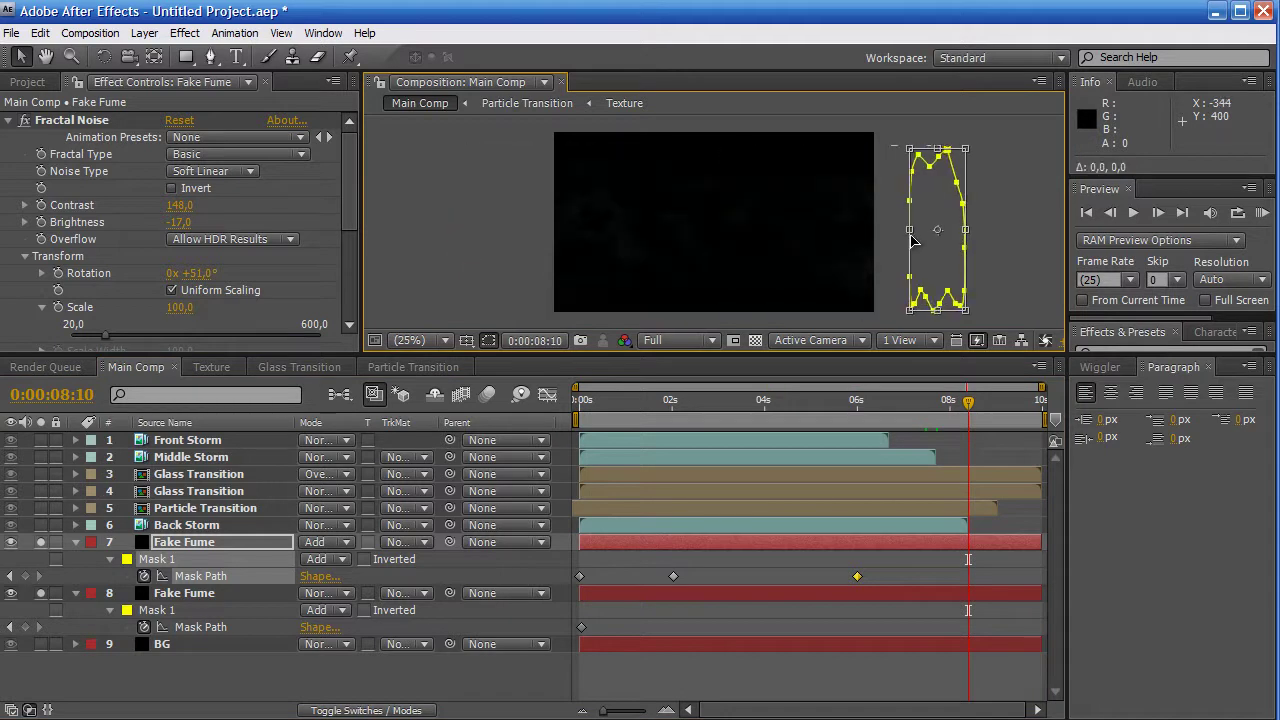
{"action": "left_click_drag", "start_coordinate": [1055, 585], "coordinate": [568, 585]}
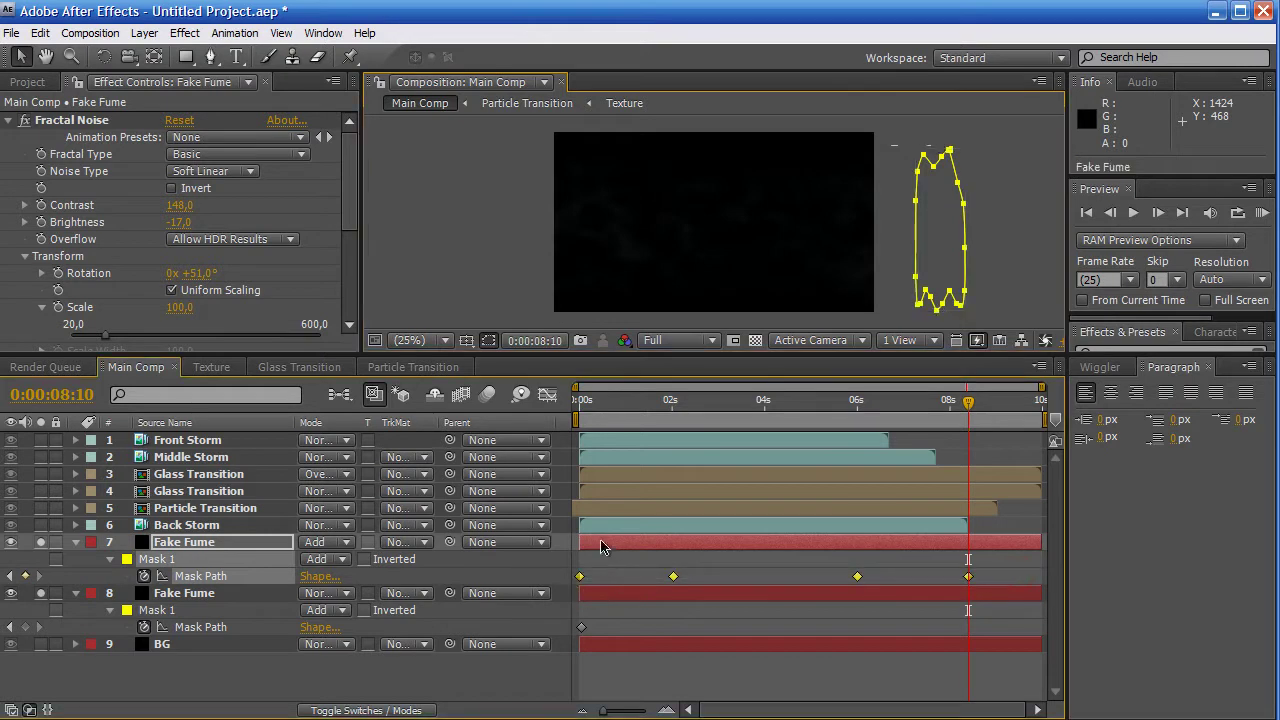
{"action": "right_click", "coordinate": [674, 580]}
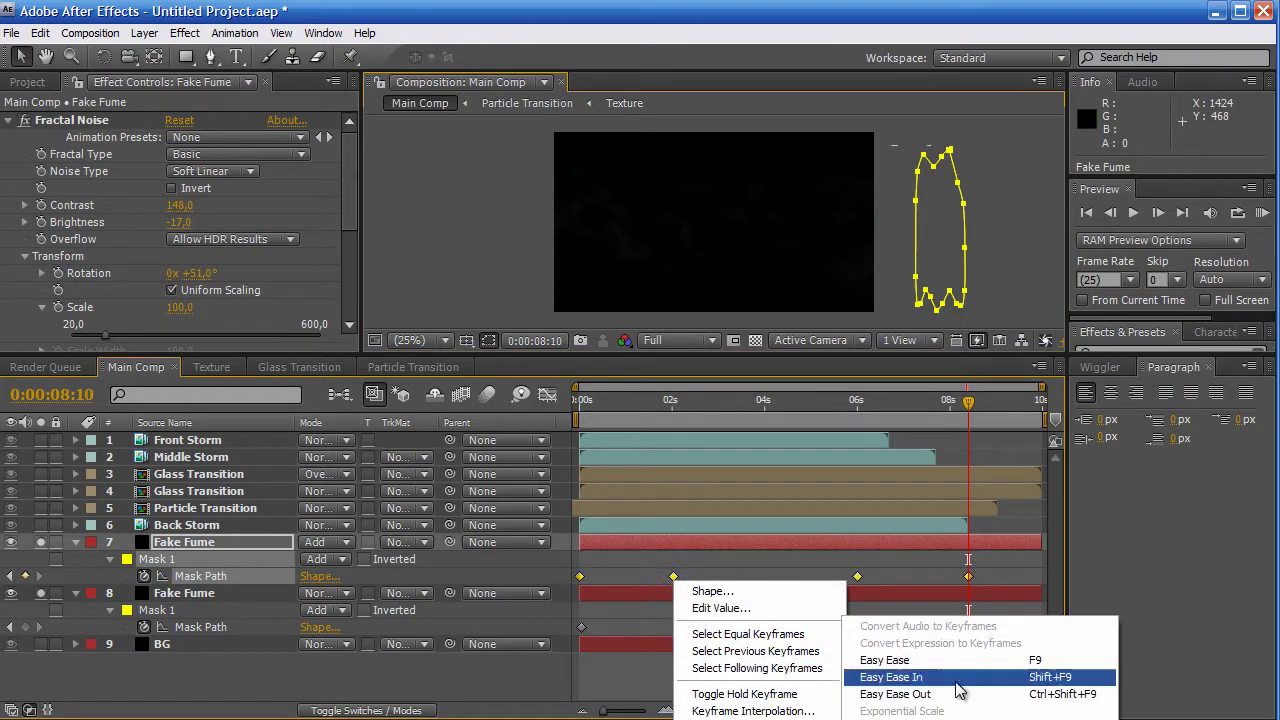
{"action": "left_click", "coordinate": [955, 660]}
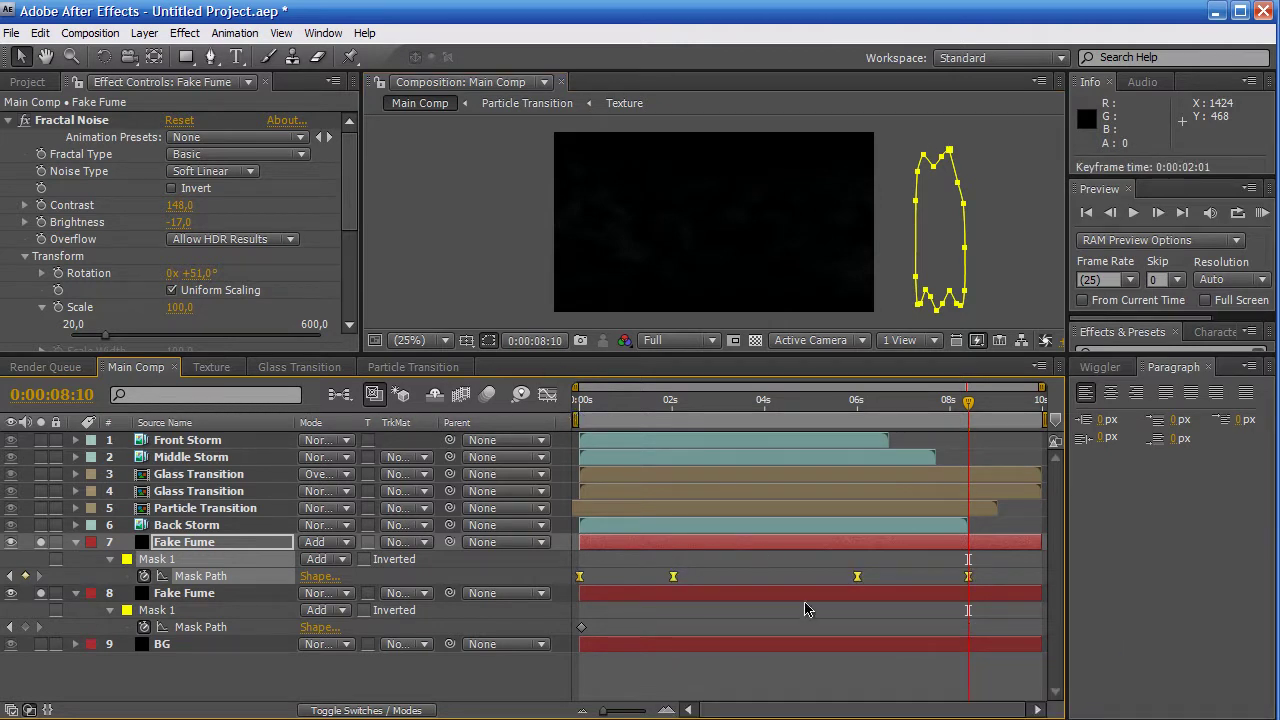
{"action": "key", "text": "ctrl+c"}
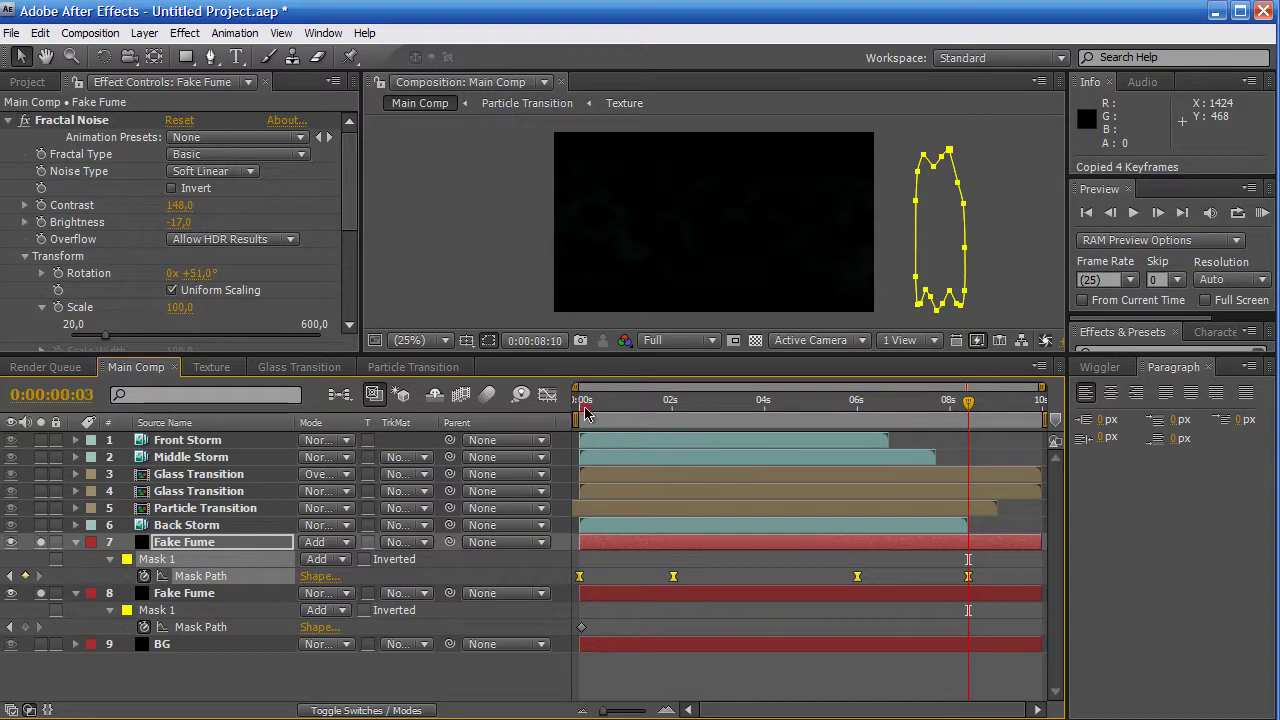
Paste the four eased keyframes onto layer 8's Mask Path and enlarge the Composition viewer
{"action": "left_click", "coordinate": [581, 407]}
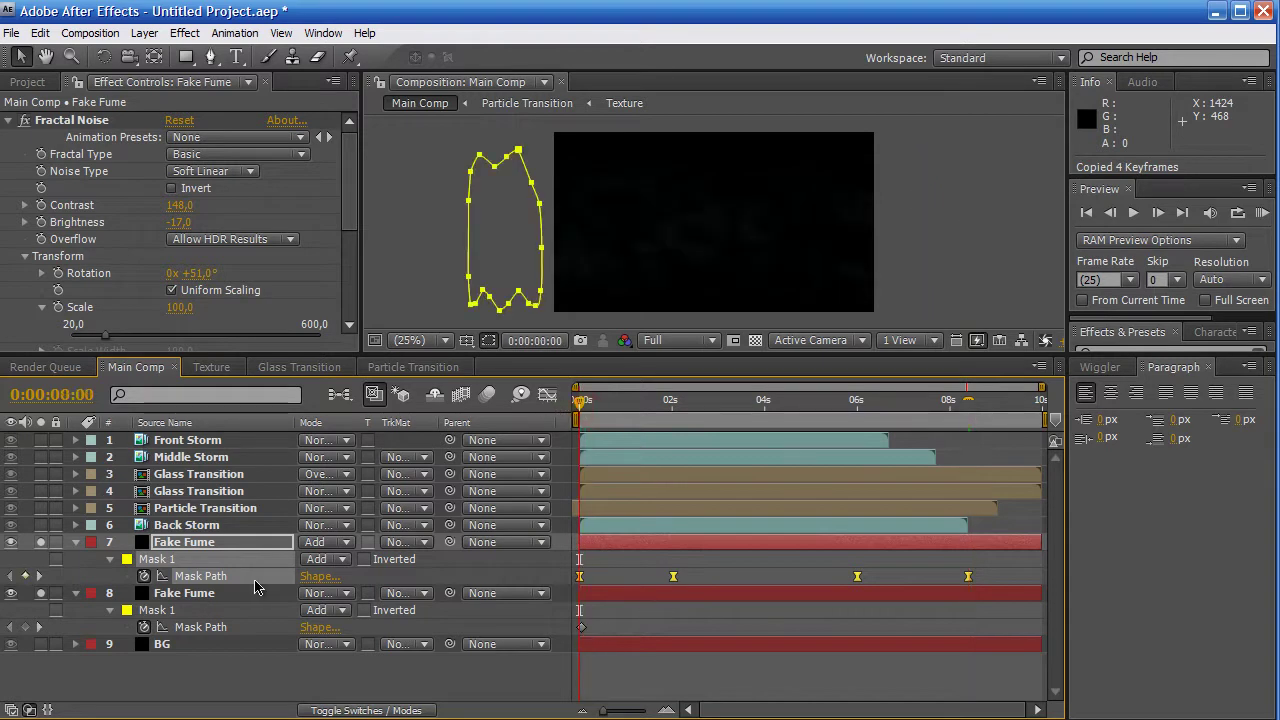
{"action": "left_click", "coordinate": [238, 608]}
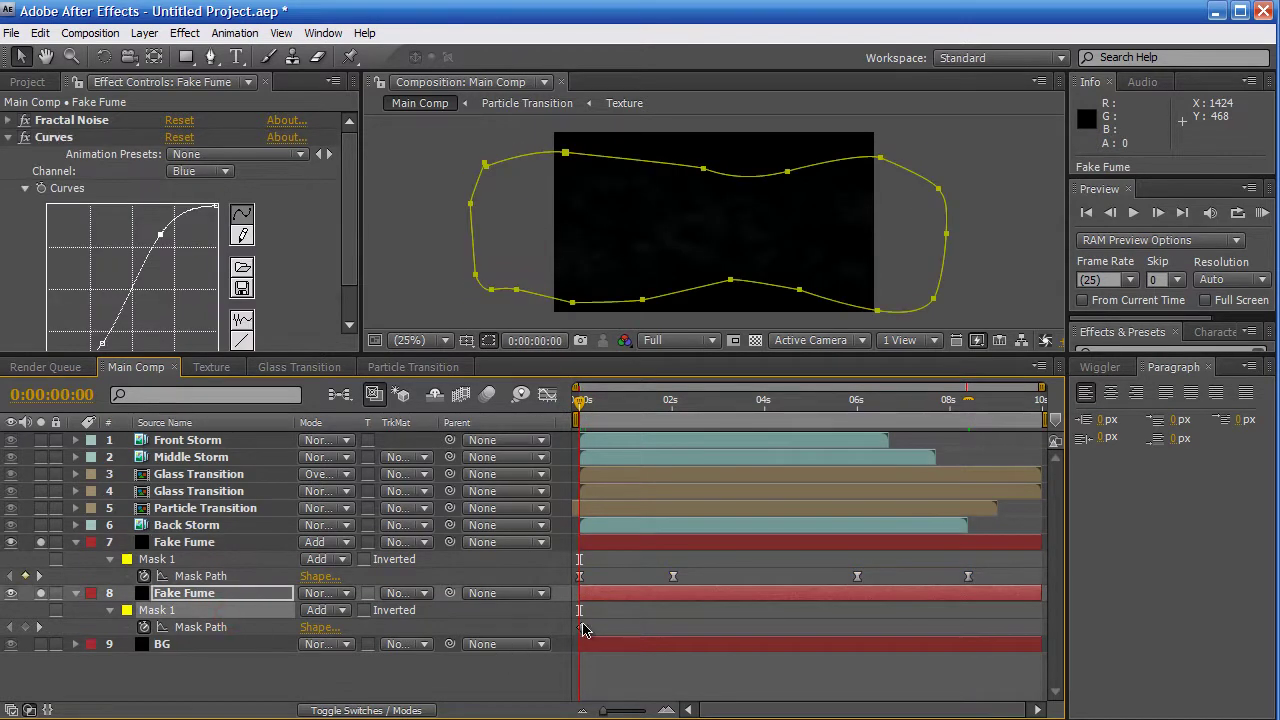
{"action": "key", "text": "ctrl+v"}
{"action": "key", "text": "ctrl+v"}
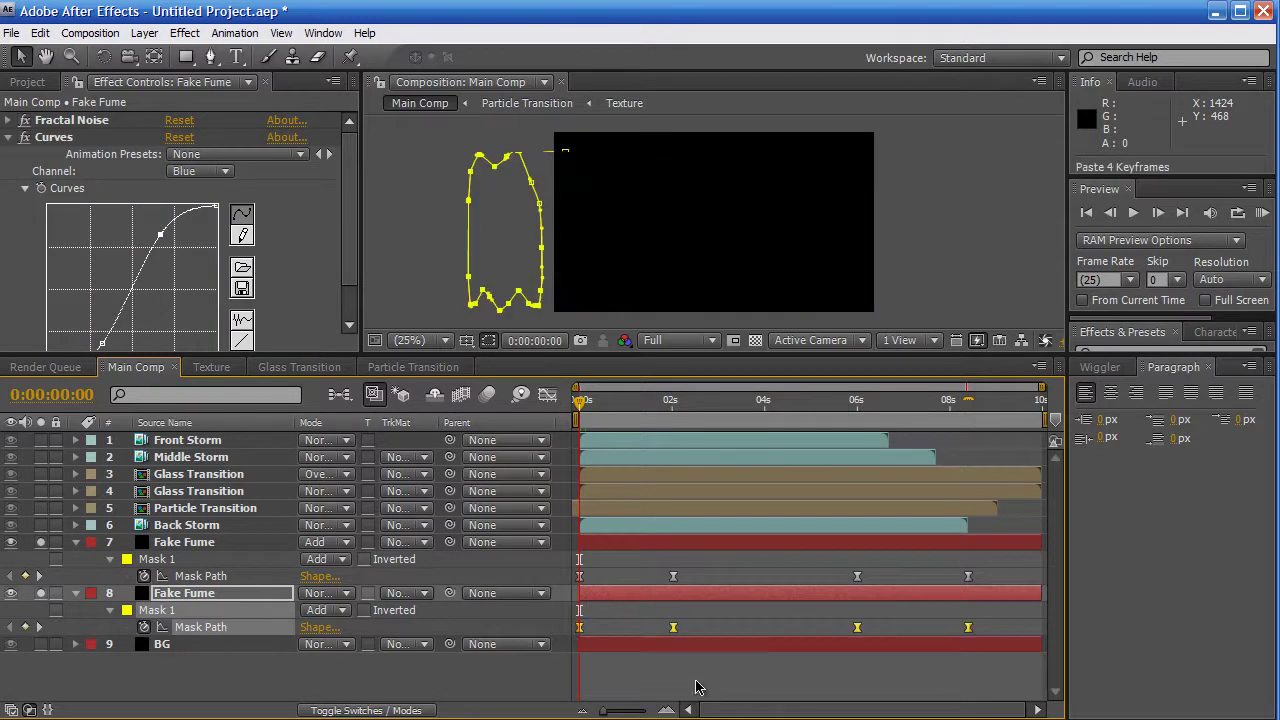
{"action": "left_click", "coordinate": [588, 410]}
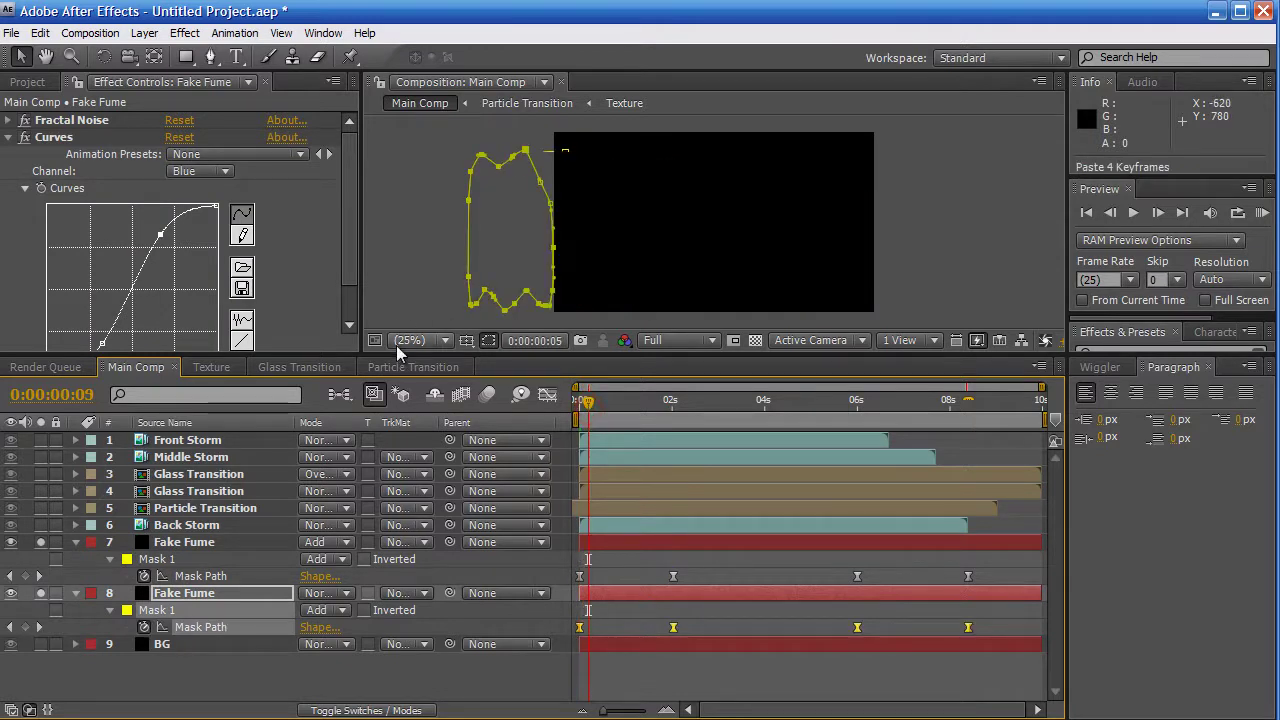
{"action": "left_click_drag", "start_coordinate": [395, 355], "coordinate": [642, 580]}
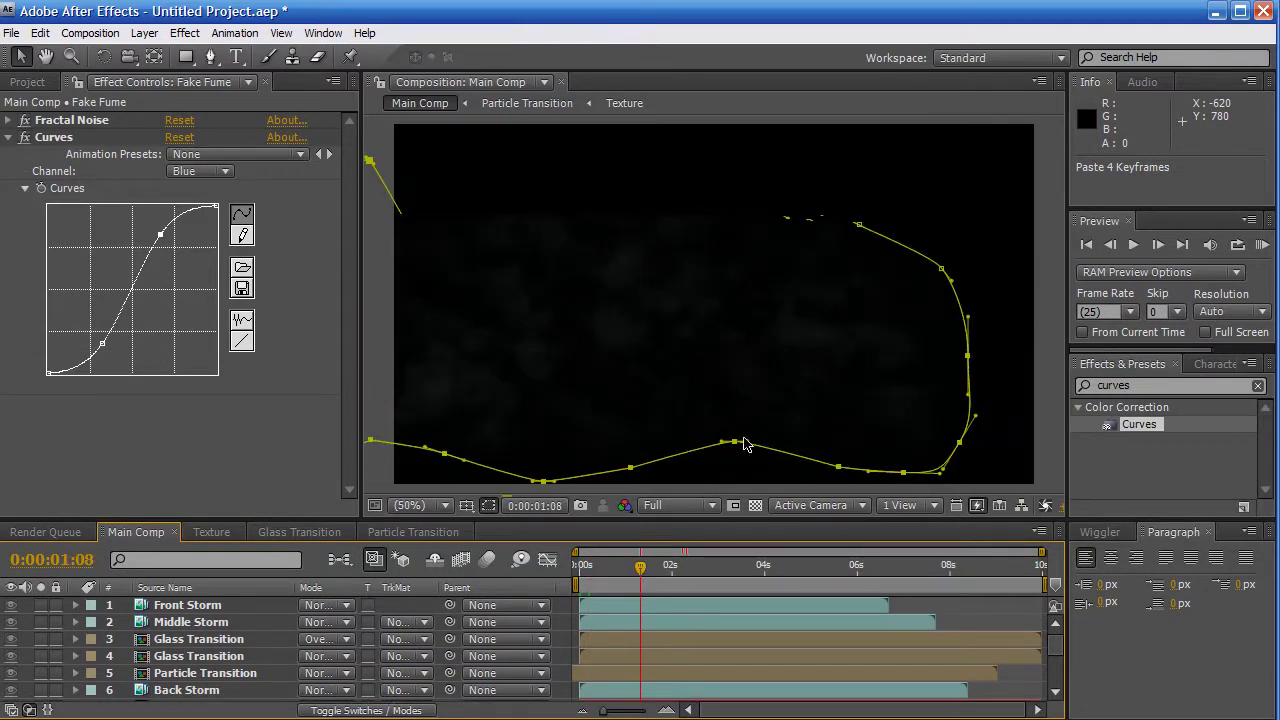
Hide mask outlines, scrub to about 8 seconds, and fold the first Fake Fume layer
{"action": "left_click", "coordinate": [492, 508]}
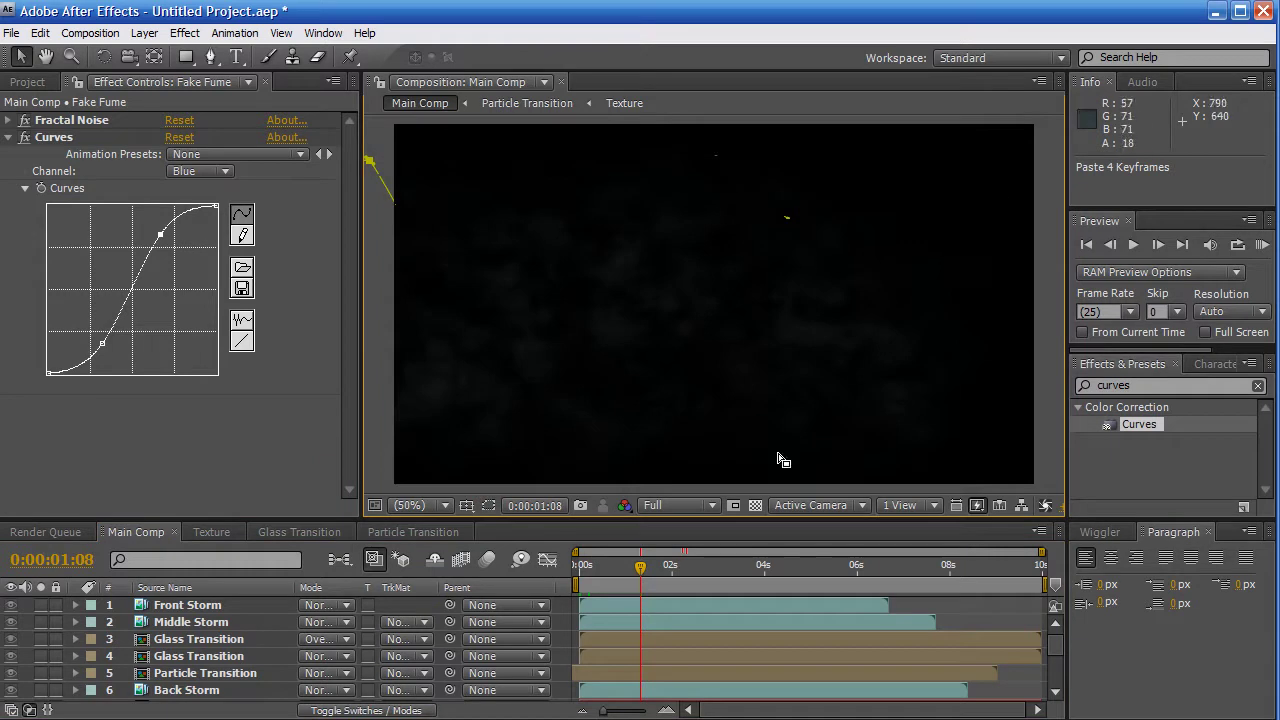
{"action": "left_click_drag", "start_coordinate": [741, 567], "coordinate": [880, 567]}
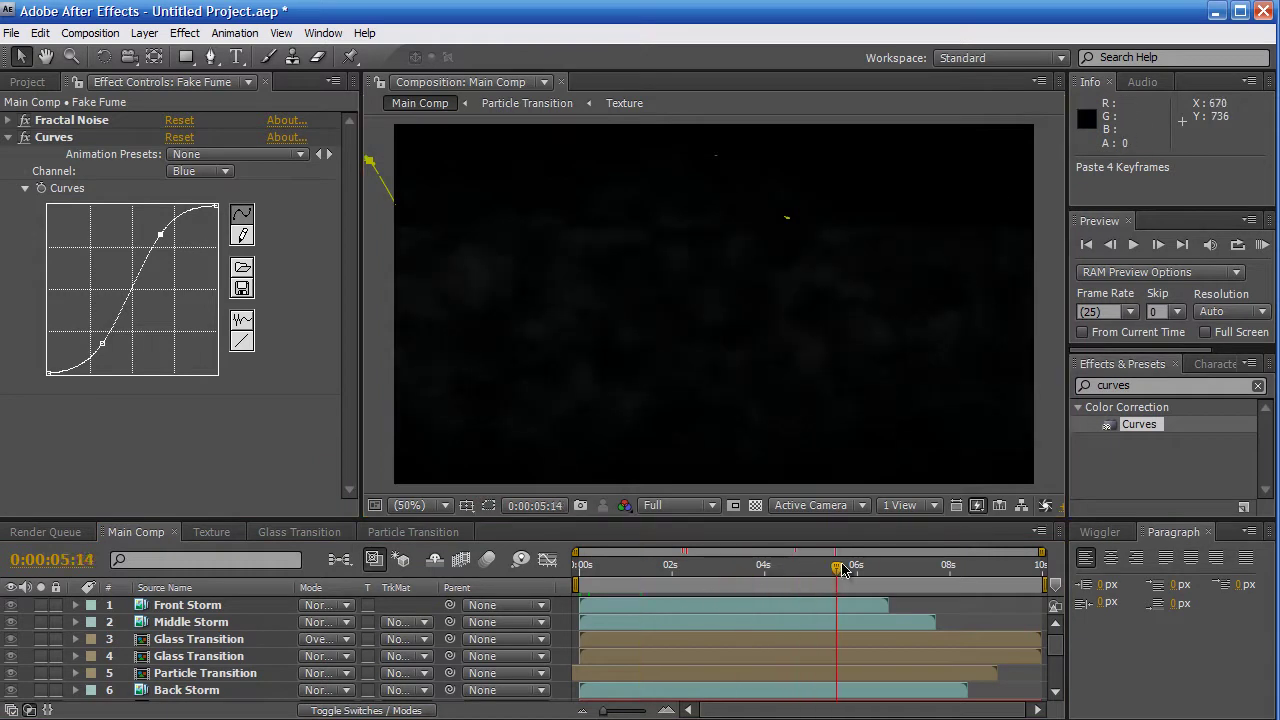
{"action": "left_click_drag", "start_coordinate": [880, 567], "coordinate": [966, 567]}
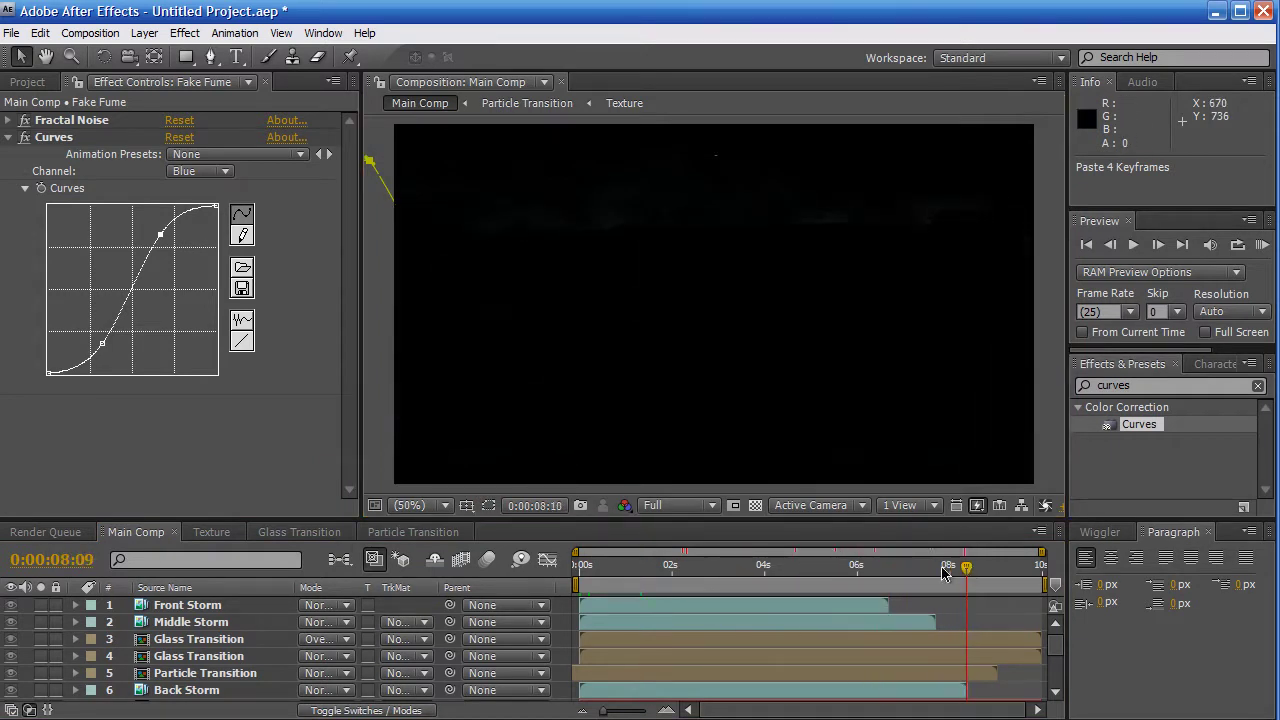
{"action": "left_click_drag", "start_coordinate": [486, 518], "coordinate": [486, 458]}
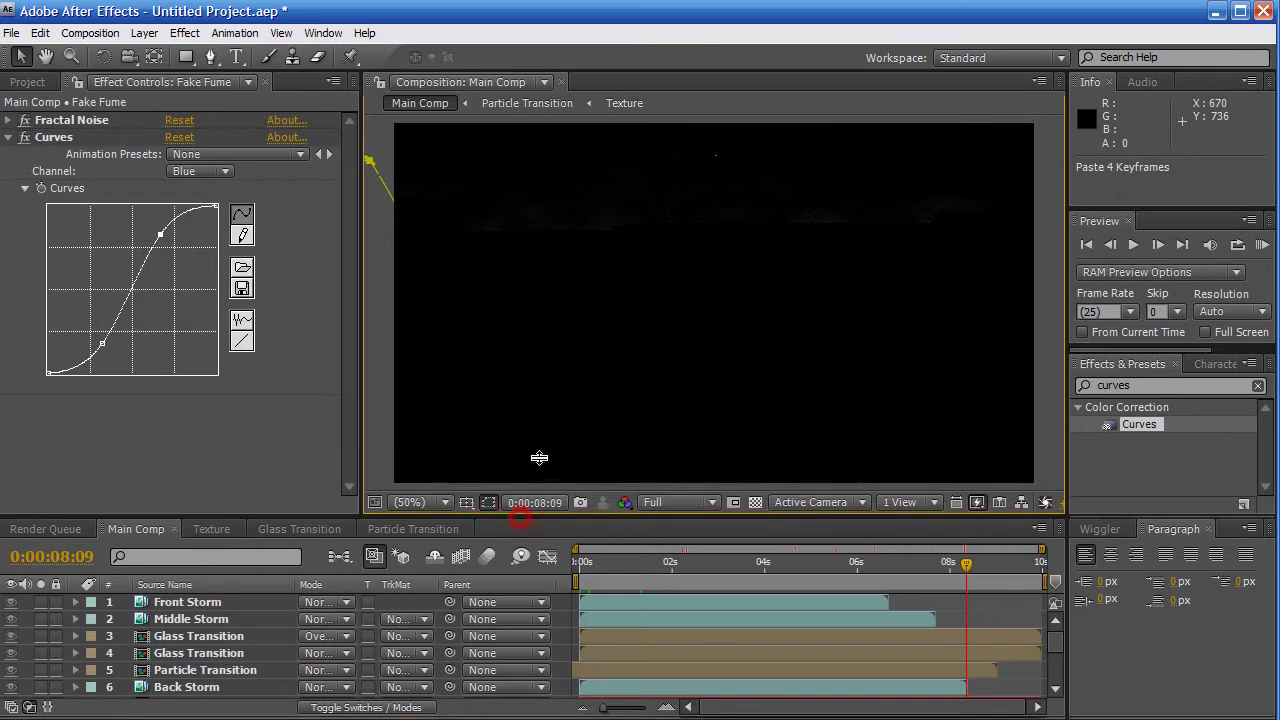
{"action": "left_click", "coordinate": [75, 648]}
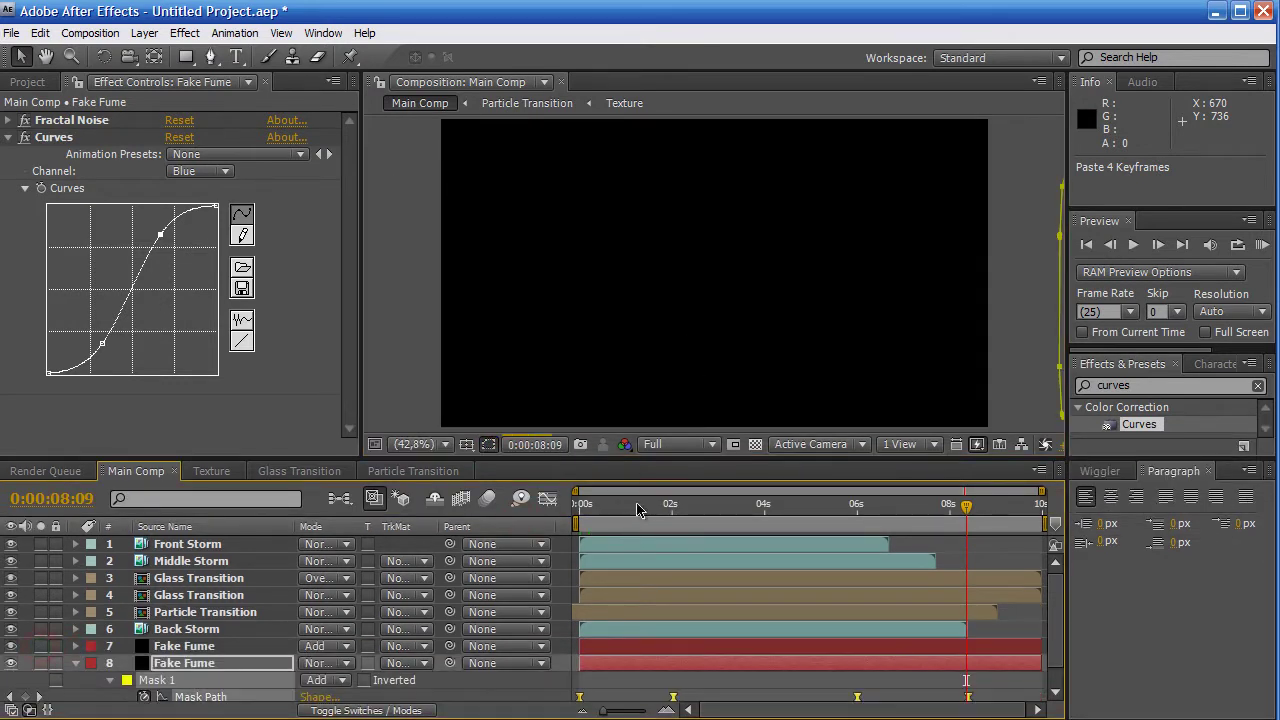
Fit the viewer, fold the second Fake Fume layer, and scrub to 0:00:06:21
{"action": "left_click_drag", "start_coordinate": [612, 520], "coordinate": [678, 521]}
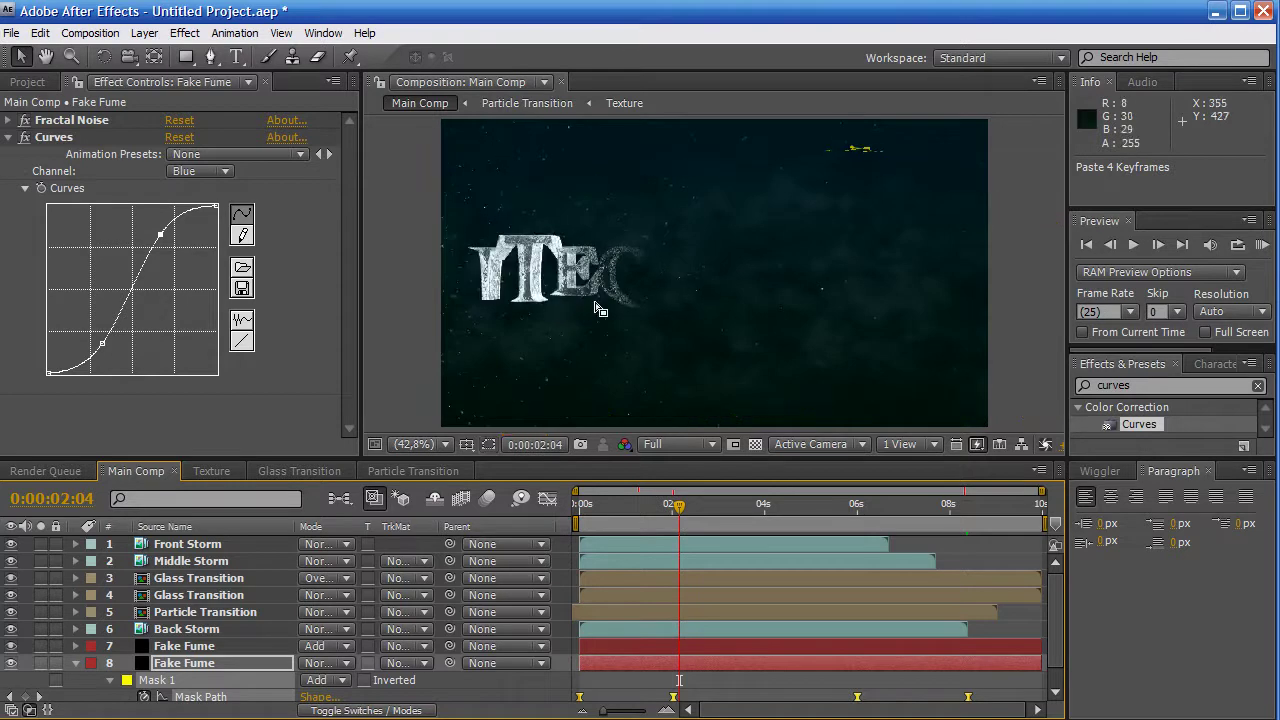
{"action": "scroll", "coordinate": [671, 257], "scroll_direction": "up", "scroll_amount": 2}
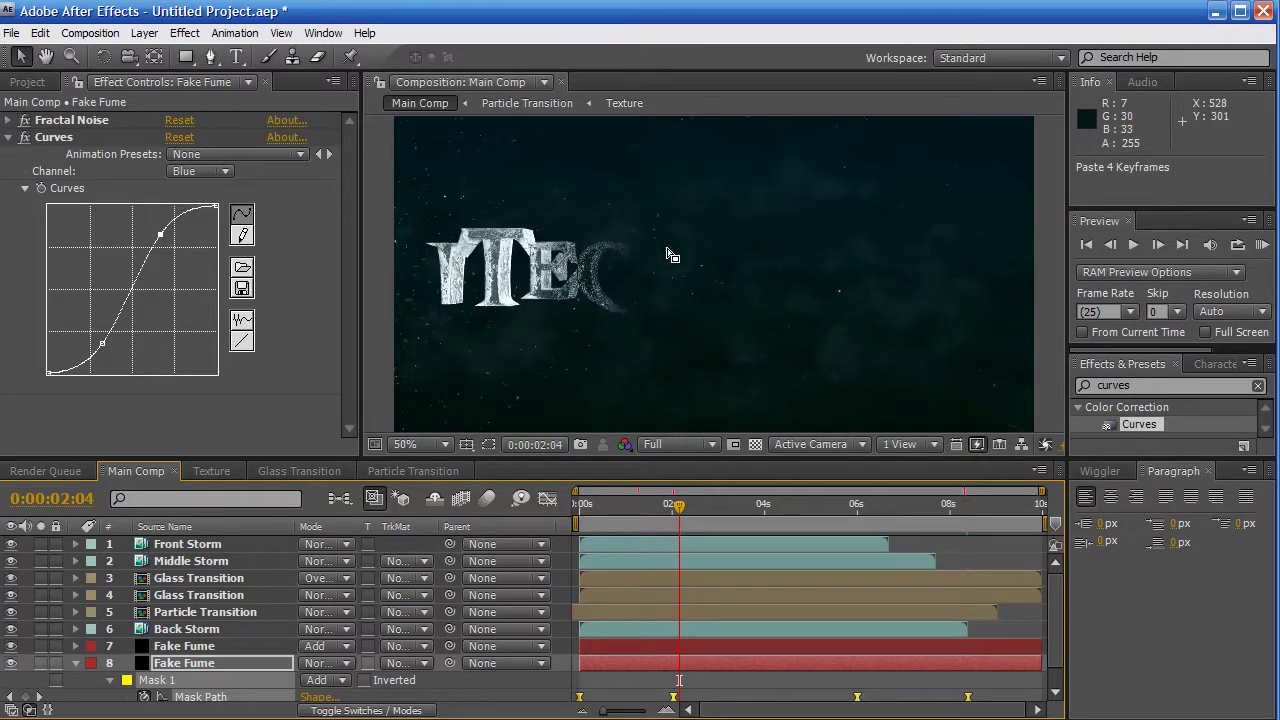
{"action": "scroll", "coordinate": [630, 318], "scroll_direction": "up", "scroll_amount": 1}
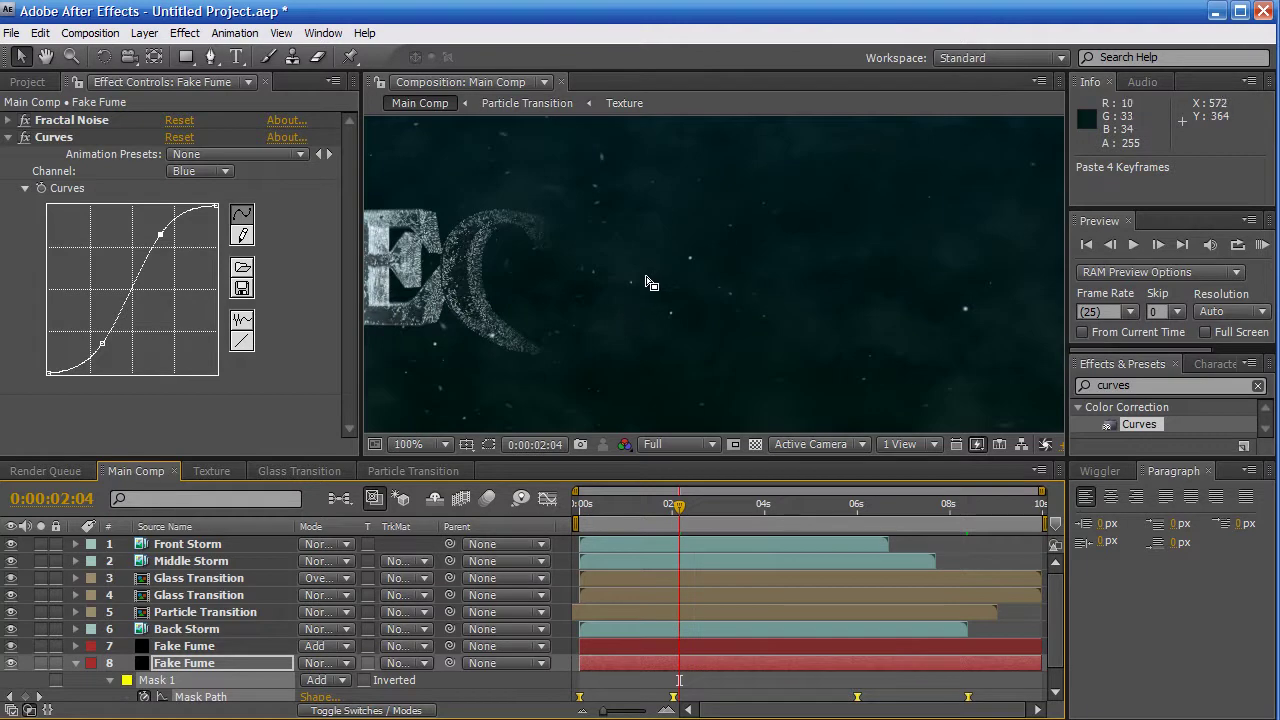
{"action": "left_click", "coordinate": [438, 444]}
{"action": "left_click", "coordinate": [448, 480]}
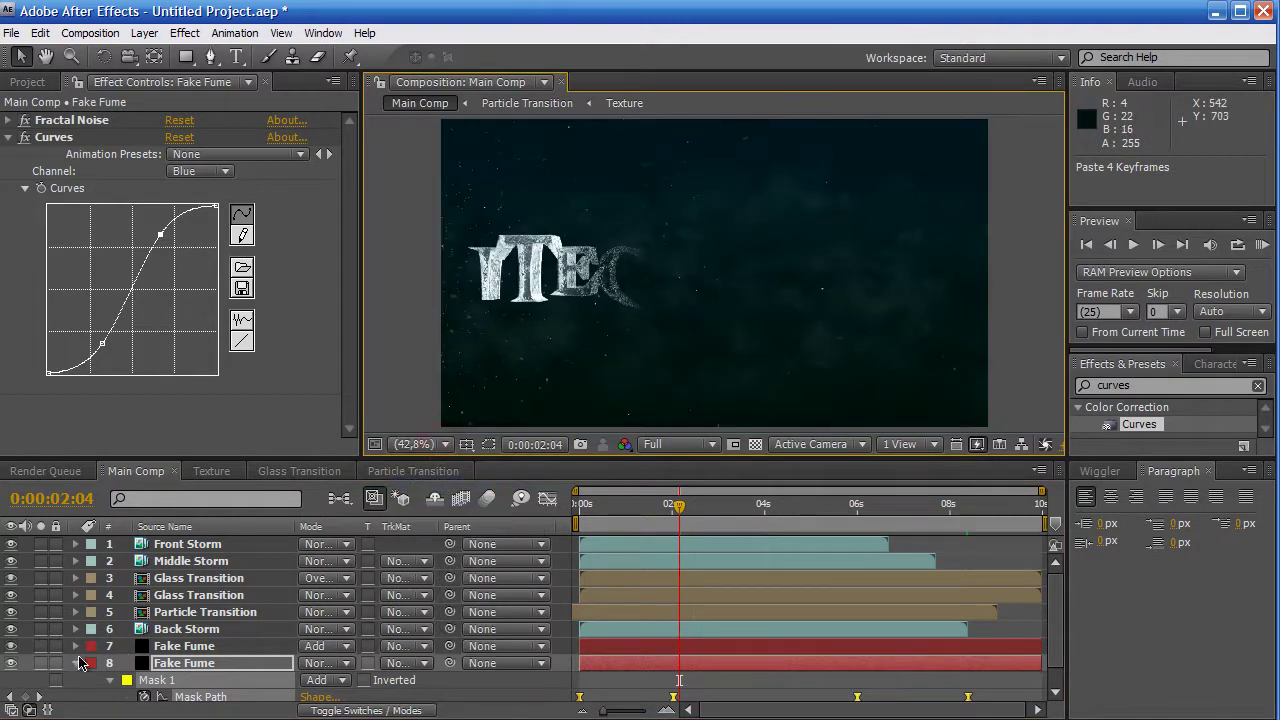
{"action": "left_click", "coordinate": [77, 663]}
{"action": "left_click", "coordinate": [200, 697]}
{"action": "left_click", "coordinate": [701, 517]}
{"action": "left_click_drag", "start_coordinate": [737, 517], "coordinate": [763, 518]}
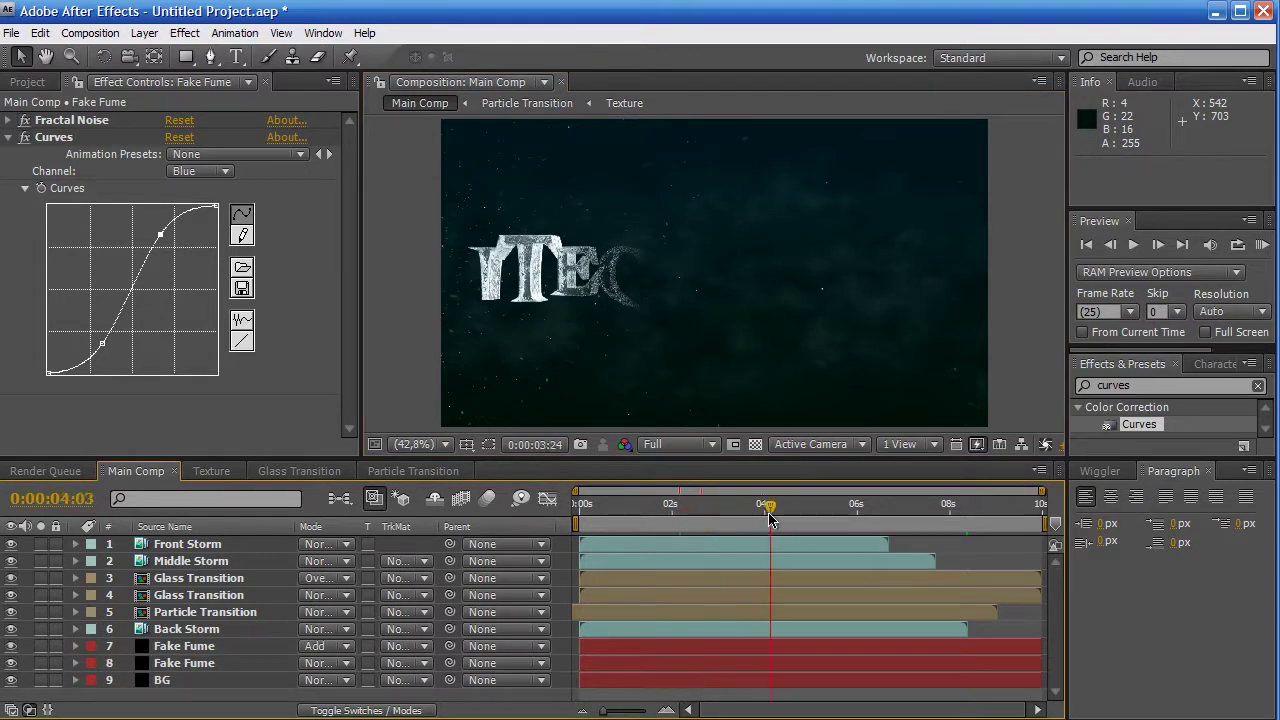
{"action": "left_click", "coordinate": [896, 518]}
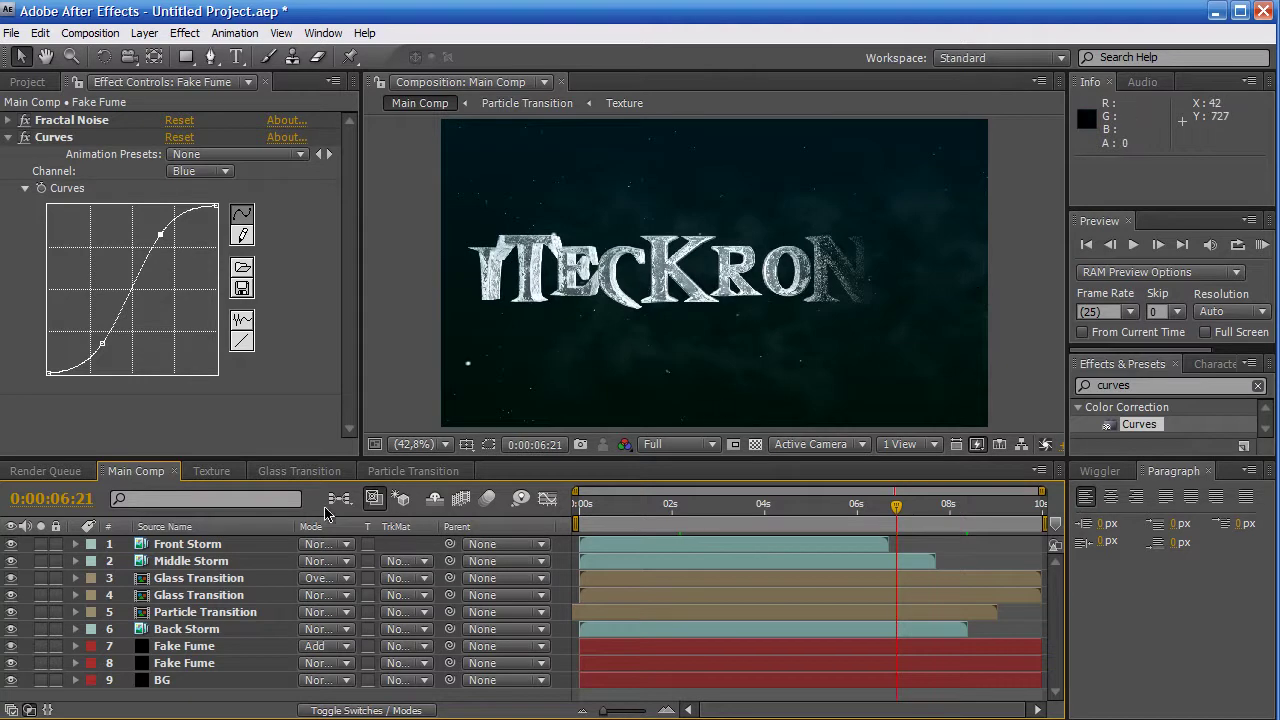
Create a solid named 'Vignette' with a frame-filling elliptical mask set to Subtract
{"action": "key", "text": "ctrl+y"}
{"action": "type", "text": "Vignette"}
{"action": "key", "text": "Return"}
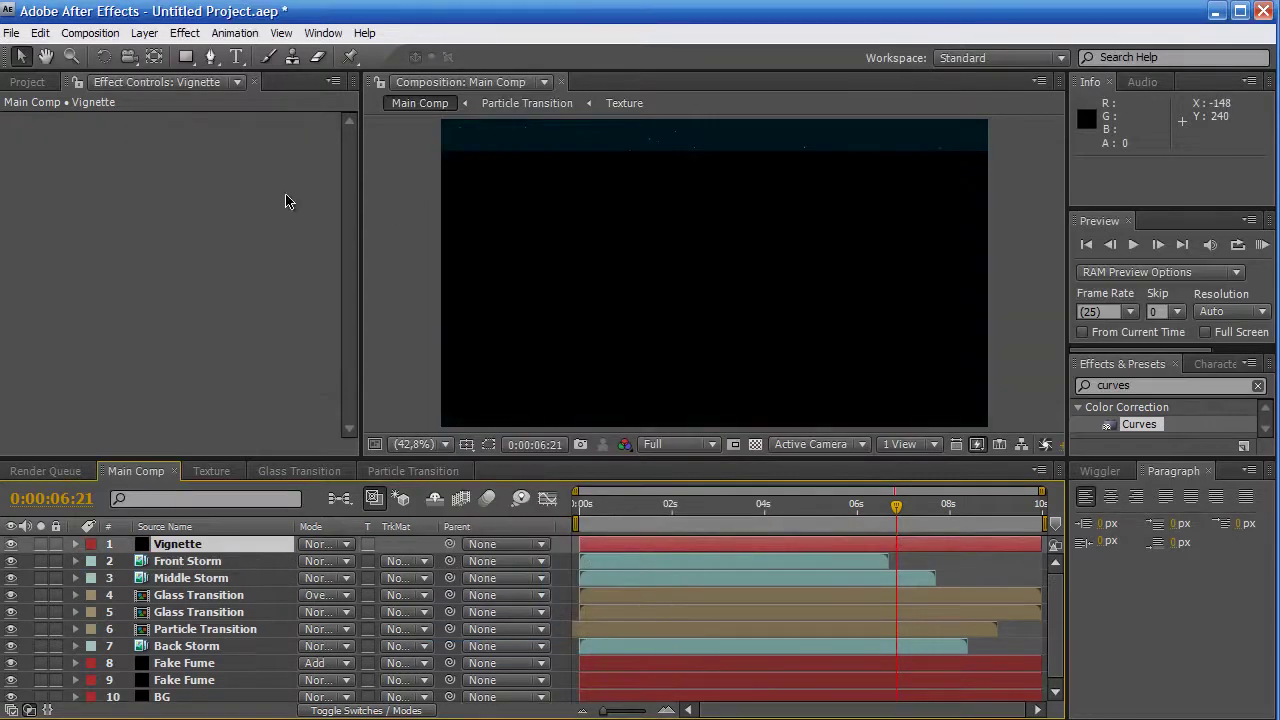
{"action": "left_click", "coordinate": [185, 57]}
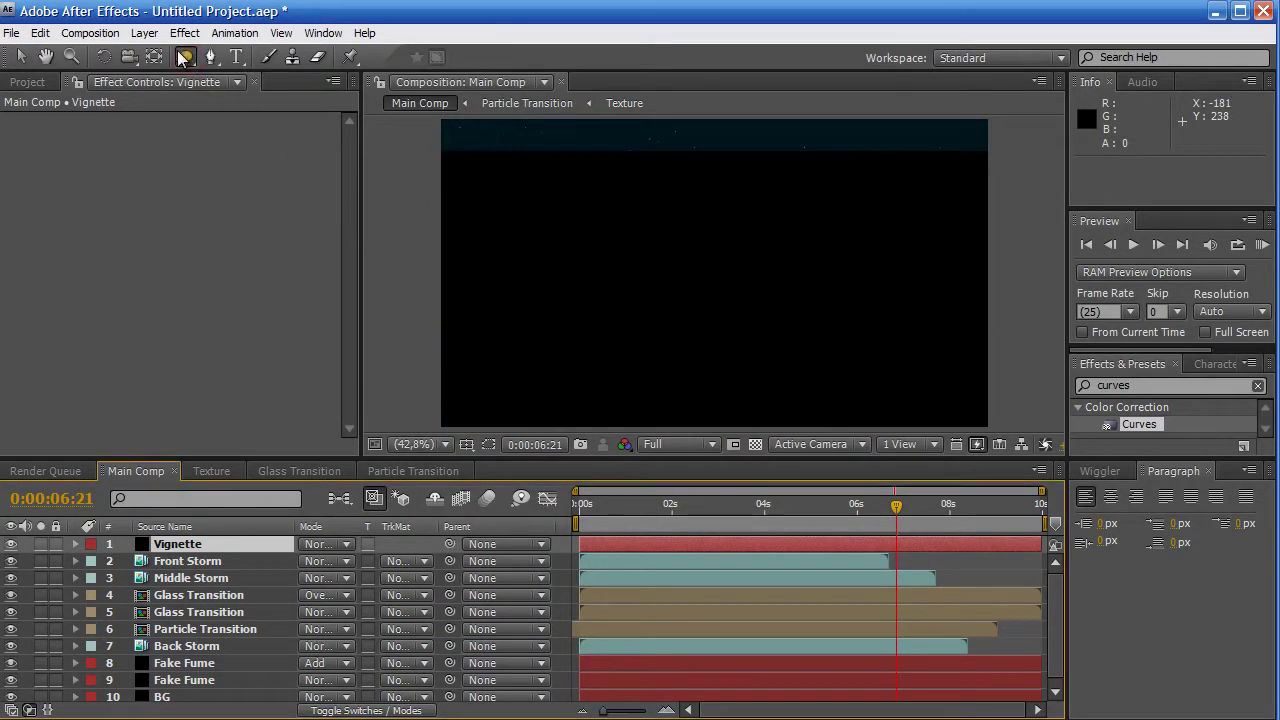
{"action": "double_click", "coordinate": [185, 57]}
{"action": "left_click", "coordinate": [325, 578]}
{"action": "left_click", "coordinate": [337, 594]}
Feather the Vignette mask to 181 pixels, scale the layer to 122%, and add an adjustment layer on top
{"action": "key", "text": "s"}
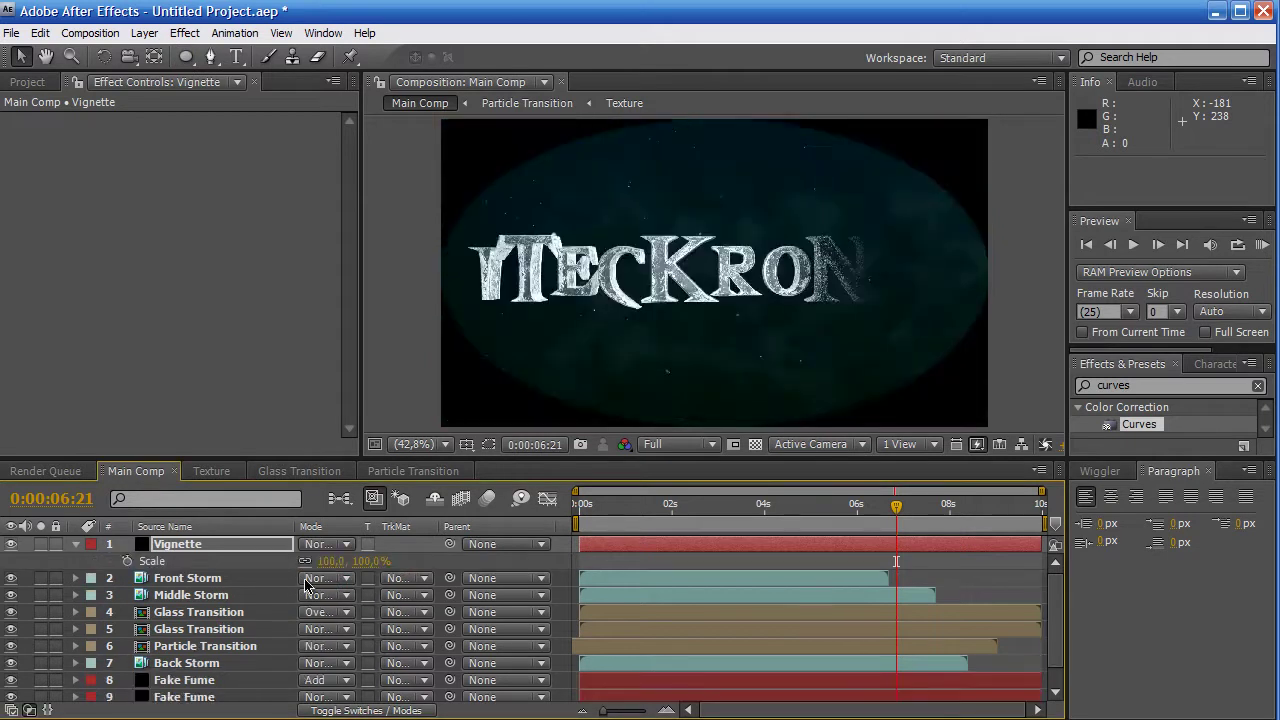
{"action": "key", "text": "f"}
{"action": "left_click_drag", "start_coordinate": [323, 578], "coordinate": [503, 564]}
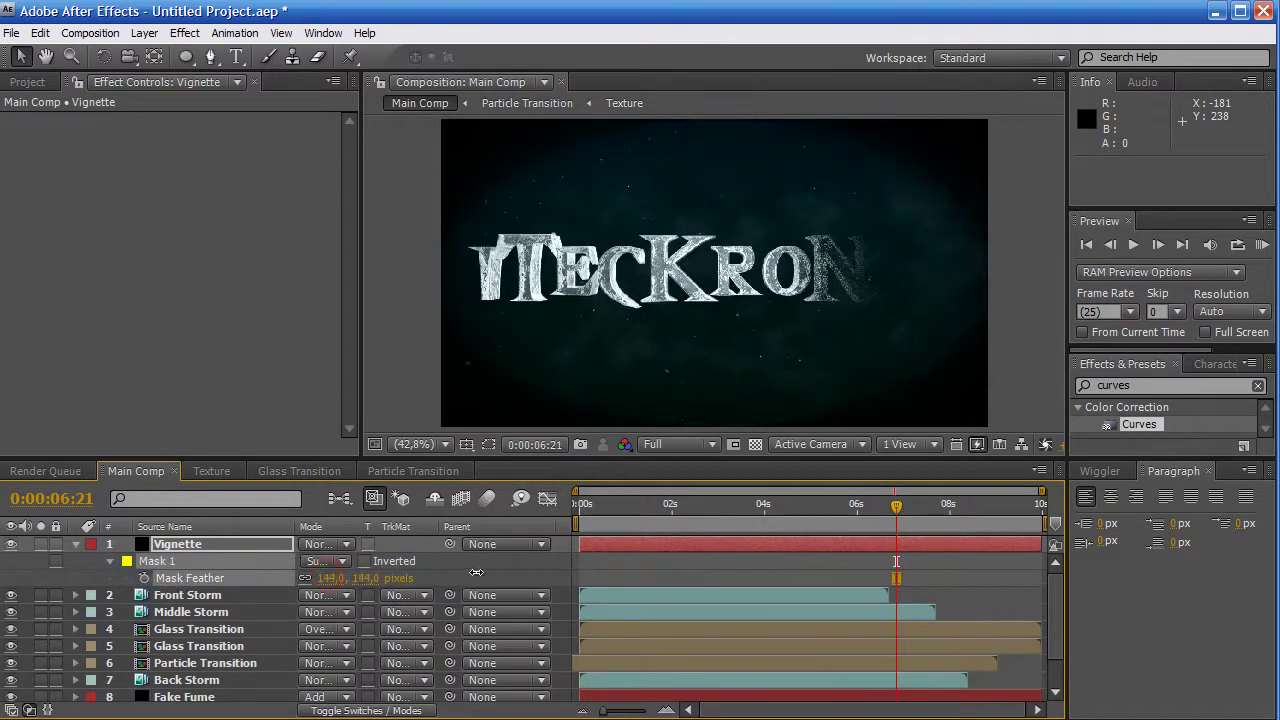
{"action": "key", "text": "s"}
{"action": "left_click", "coordinate": [335, 576]}
{"action": "key", "text": "Escape"}
{"action": "left_click", "coordinate": [338, 561]}
{"action": "key", "text": "Return"}
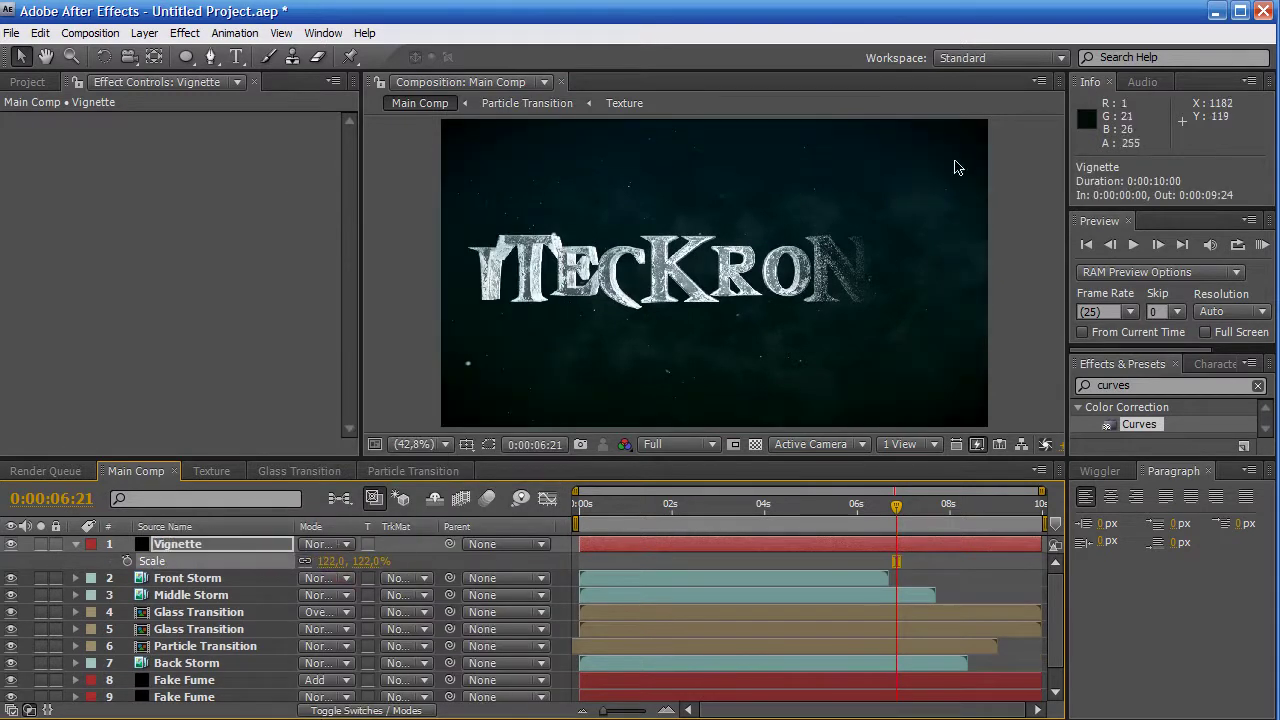
{"action": "key", "text": "s"}
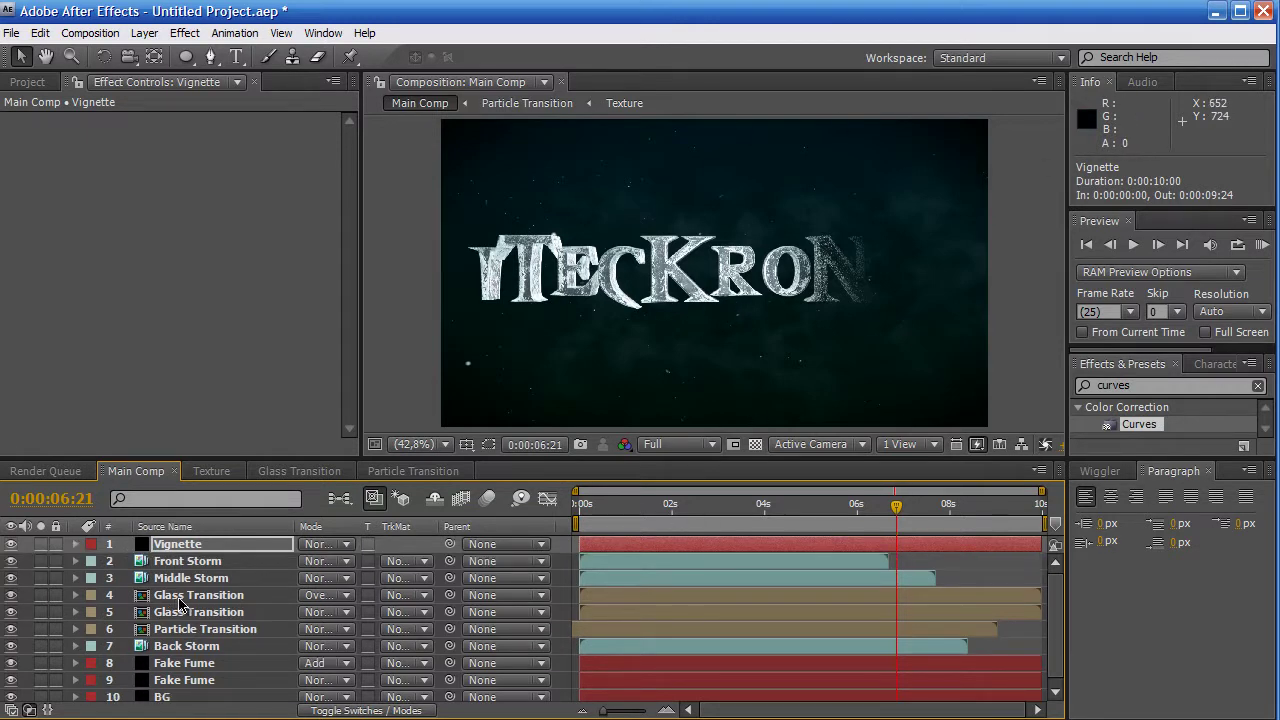
{"action": "key", "text": "ctrl+alt+y"}
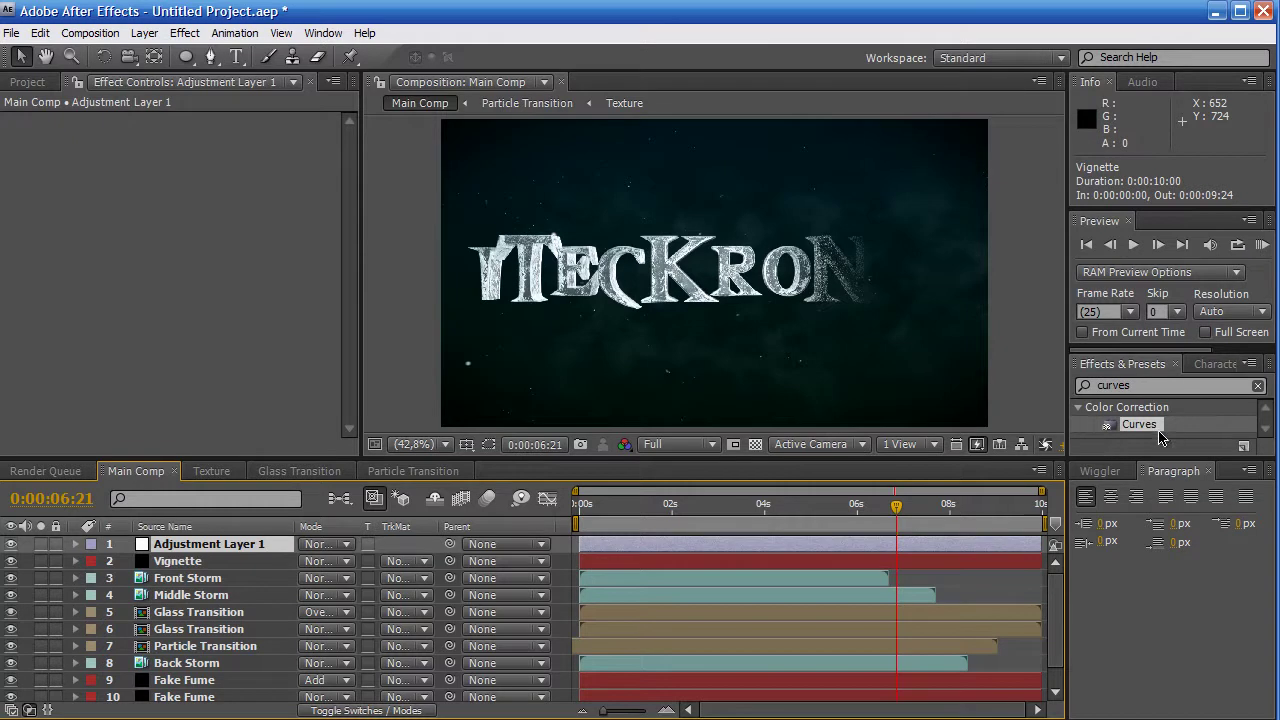
Apply Curves to the adjustment layer, try an S-curve, then reset it to straight
{"action": "double_click", "coordinate": [1139, 425]}
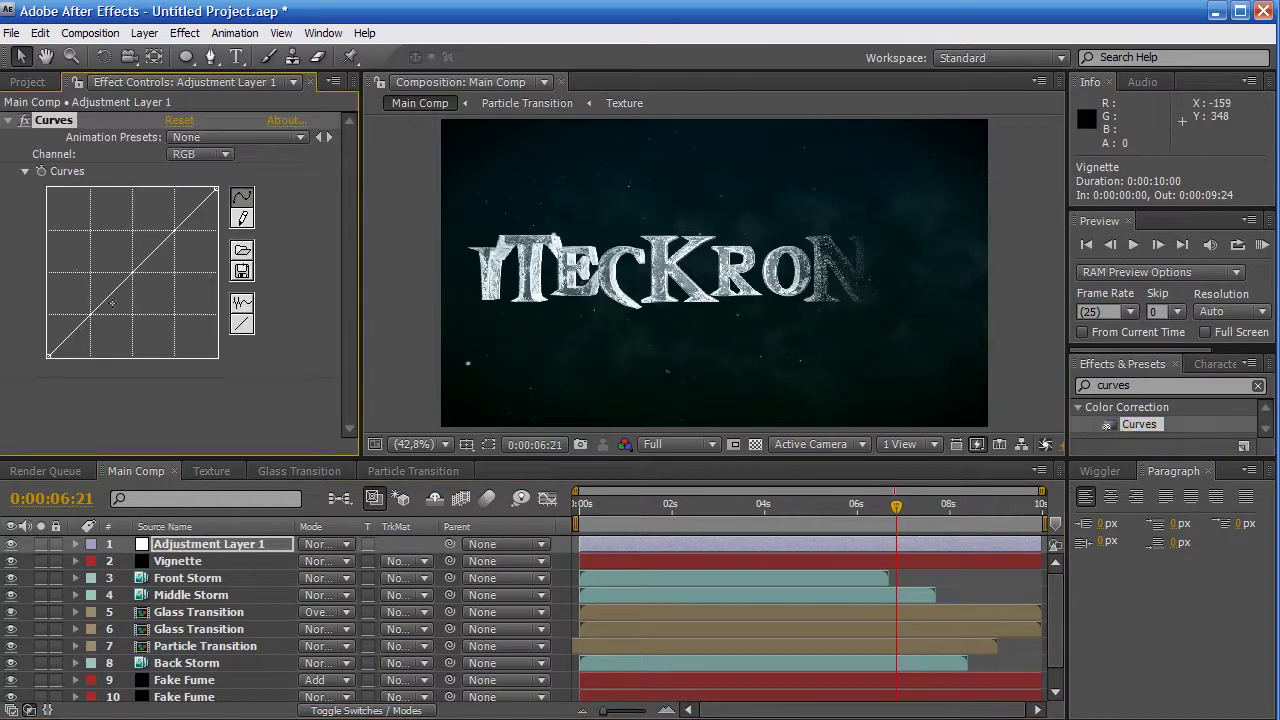
{"action": "left_click_drag", "start_coordinate": [111, 316], "coordinate": [102, 324]}
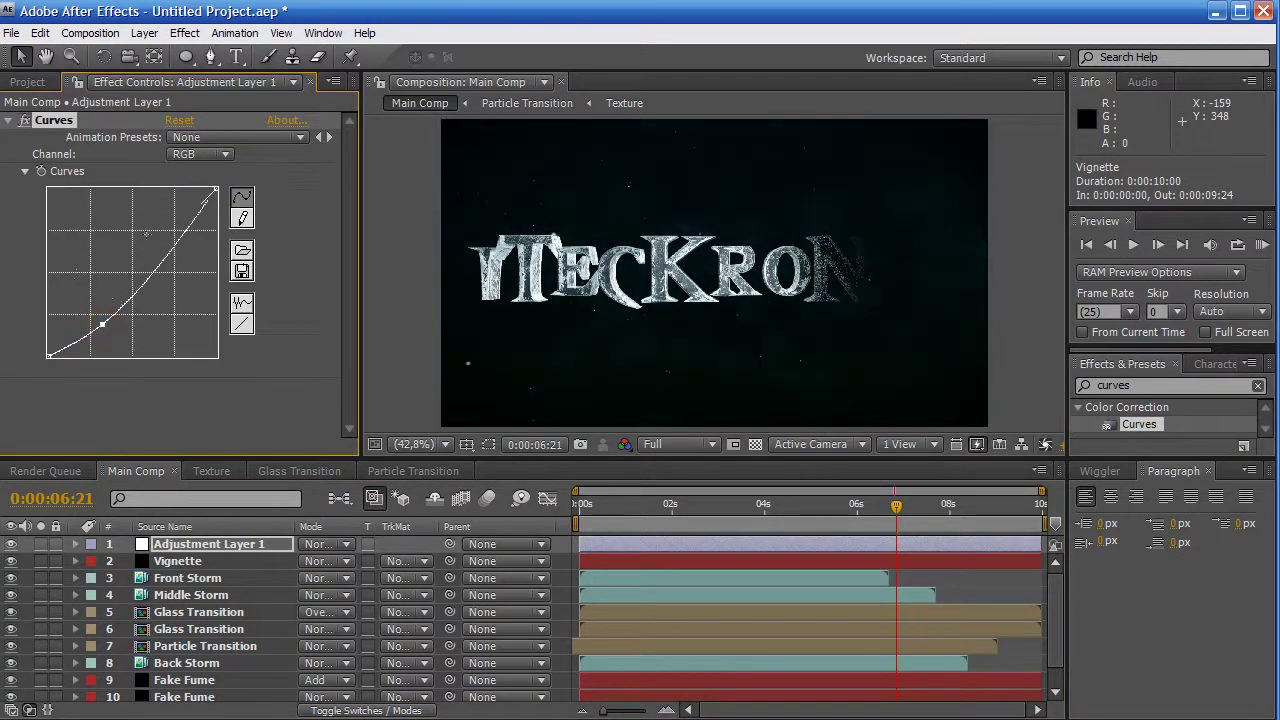
{"action": "left_click_drag", "start_coordinate": [152, 216], "coordinate": [166, 221]}
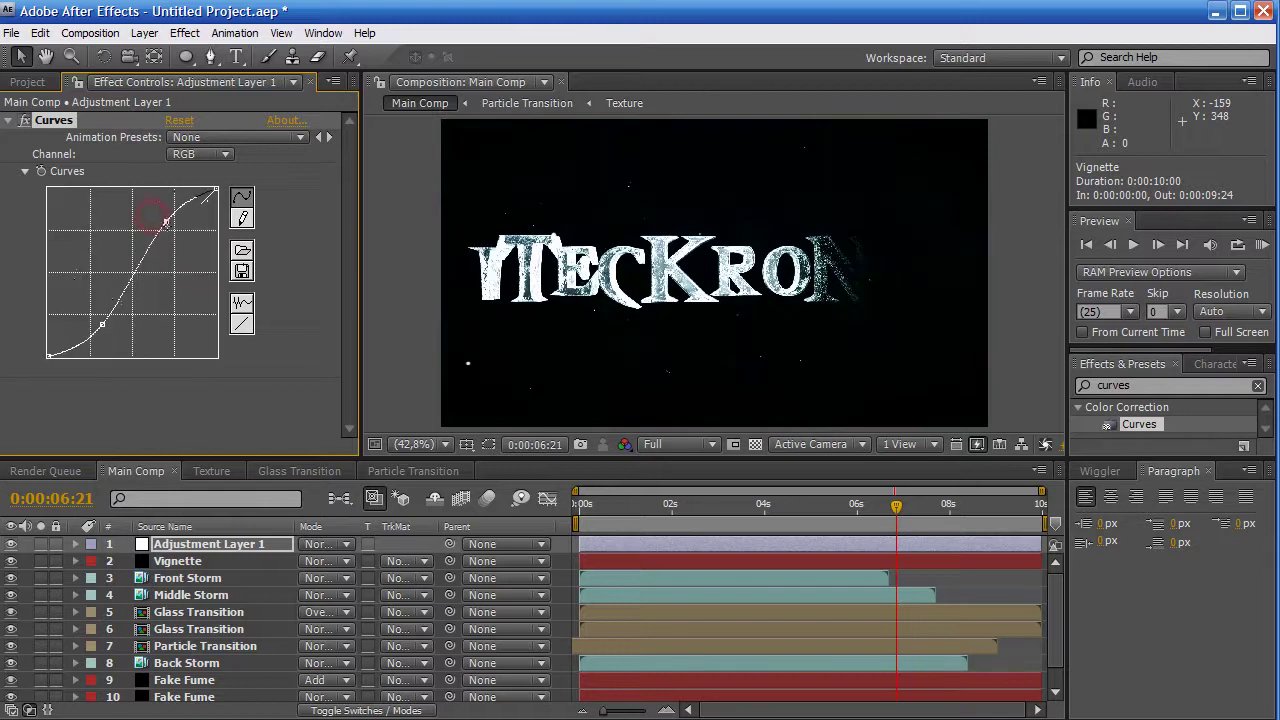
{"action": "left_click", "coordinate": [241, 326]}
Pull the Red channel midpoint down for a teal tint, then check it at 50% around 4 seconds
{"action": "left_click", "coordinate": [200, 154]}
{"action": "left_click", "coordinate": [192, 172]}
{"action": "left_click_drag", "start_coordinate": [139, 265], "coordinate": [139, 287]}
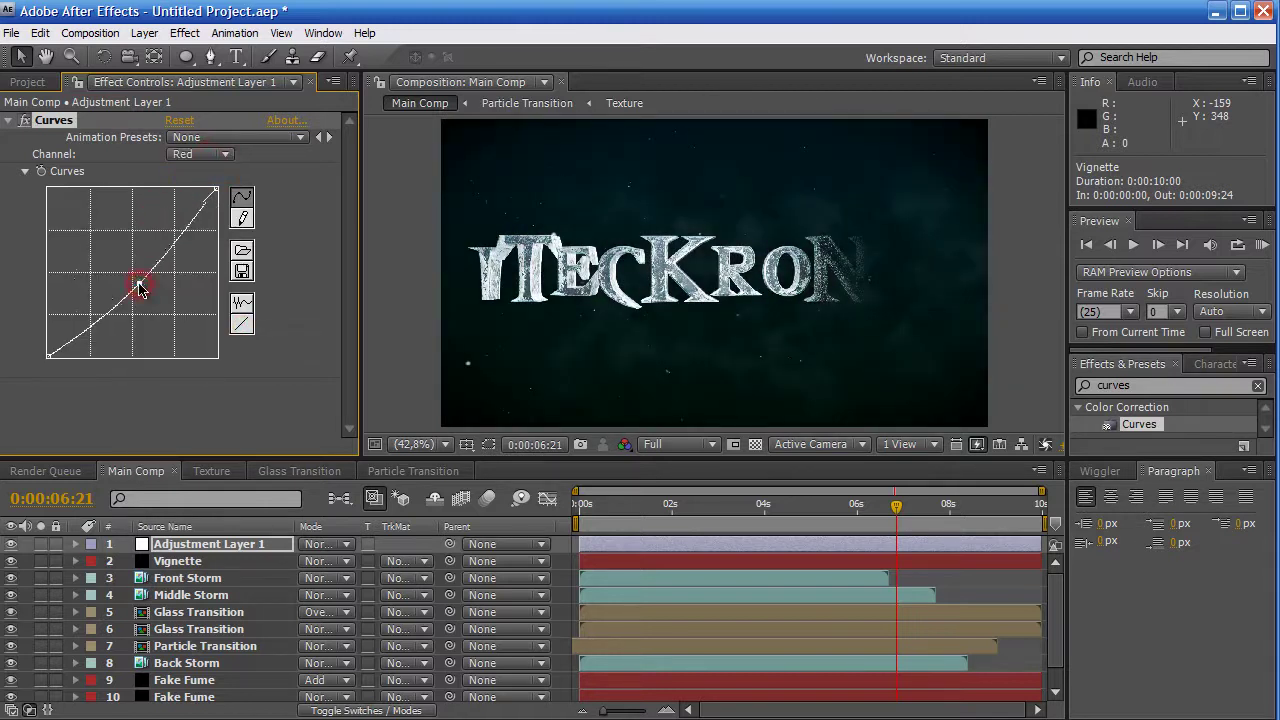
{"action": "key", "text": "period"}
{"action": "scroll", "coordinate": [675, 313], "scroll_direction": "up", "scroll_amount": 2}
{"action": "scroll", "coordinate": [675, 313], "scroll_direction": "down", "scroll_amount": 2}
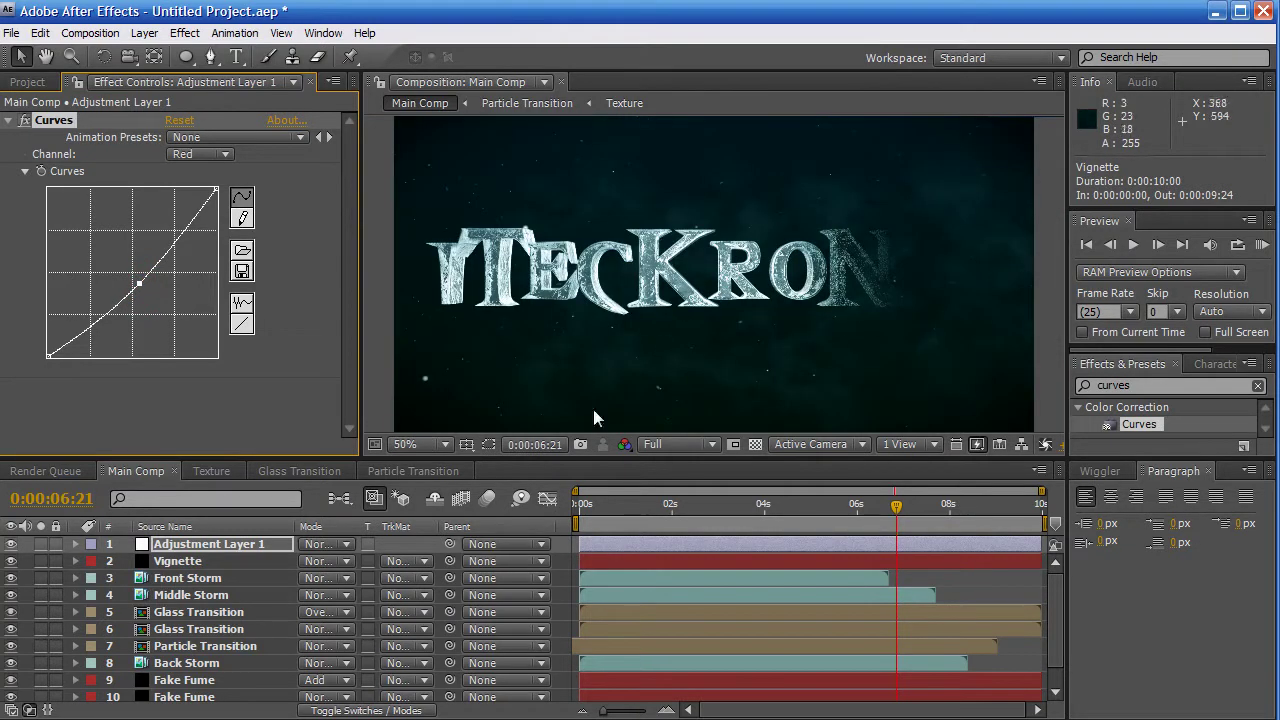
{"action": "left_click", "coordinate": [680, 505]}
{"action": "left_click", "coordinate": [778, 505]}
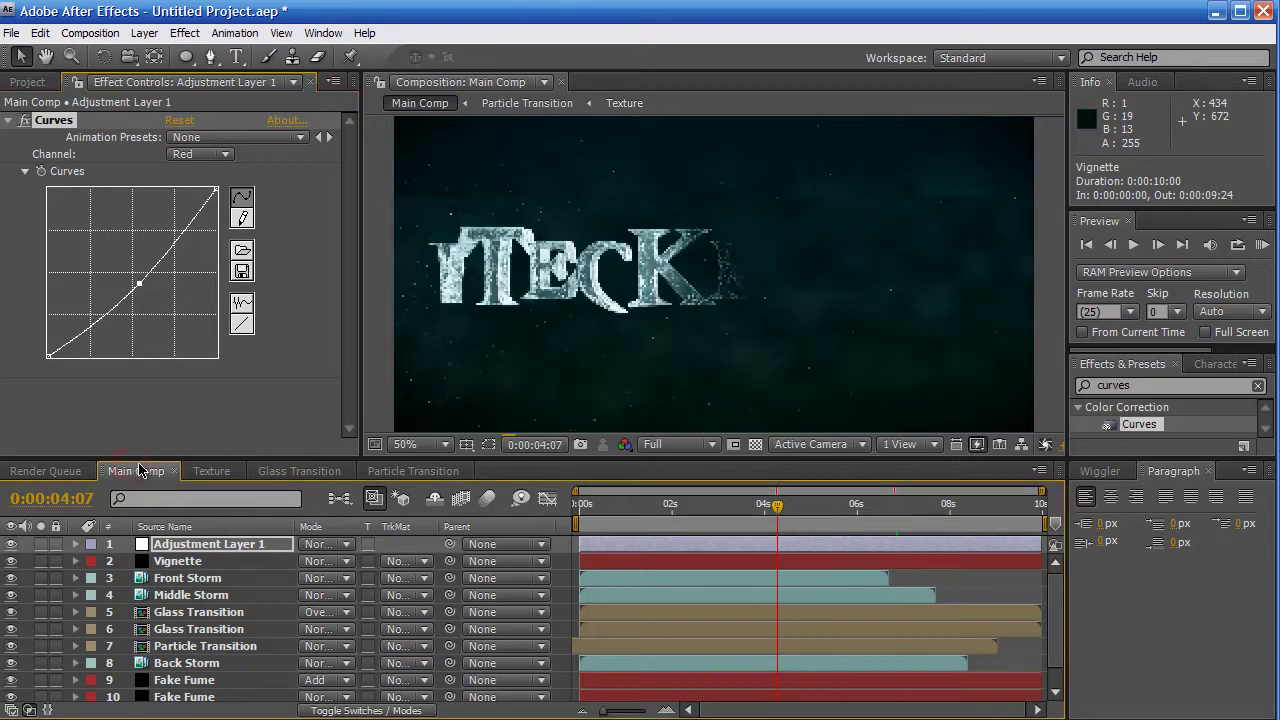
Add Main Comp to the Render Queue and inspect its Lossless output module without changing it
{"action": "left_click", "coordinate": [103, 34]}
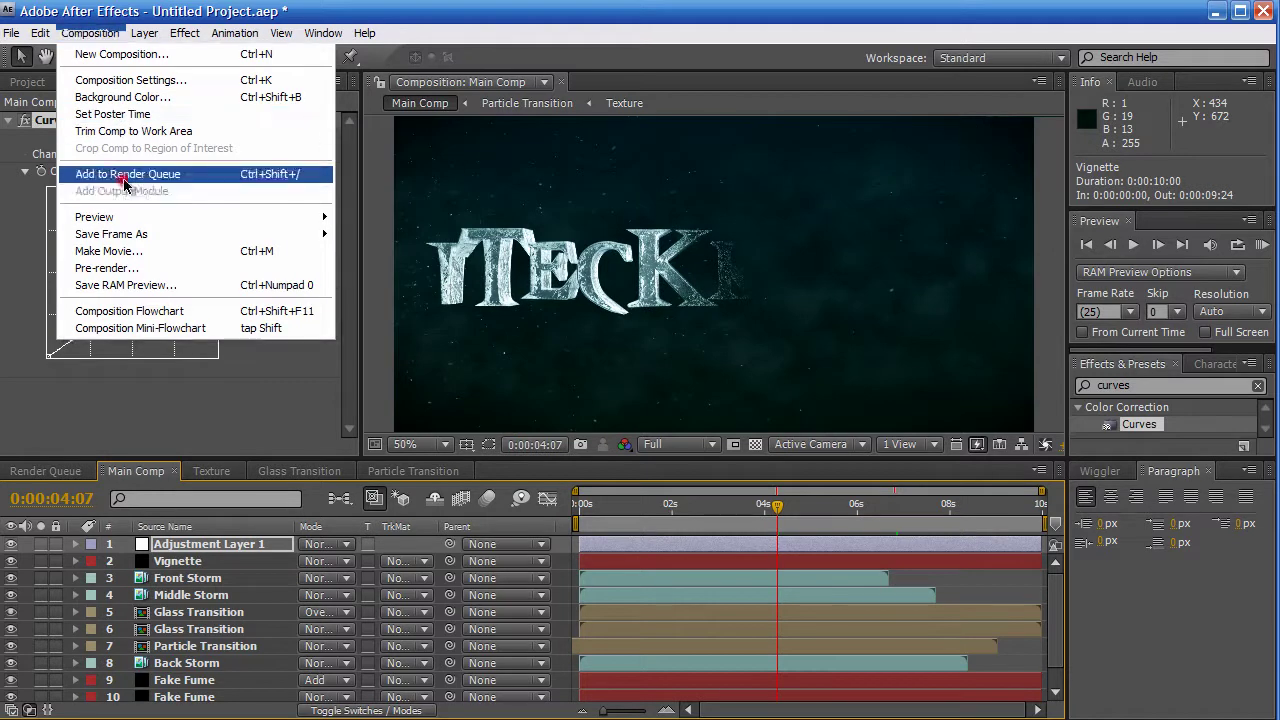
{"action": "left_click", "coordinate": [128, 176]}
{"action": "left_click", "coordinate": [172, 599]}
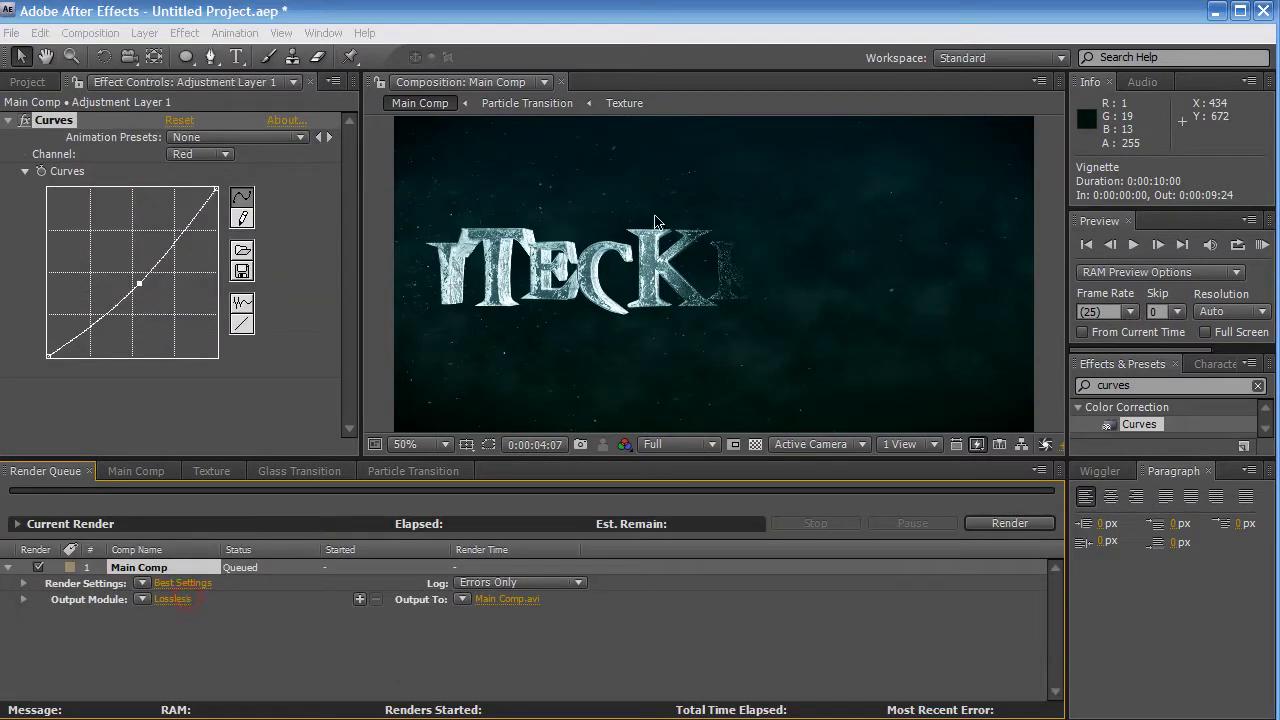
{"action": "left_click_drag", "start_coordinate": [628, 72], "coordinate": [655, 54]}
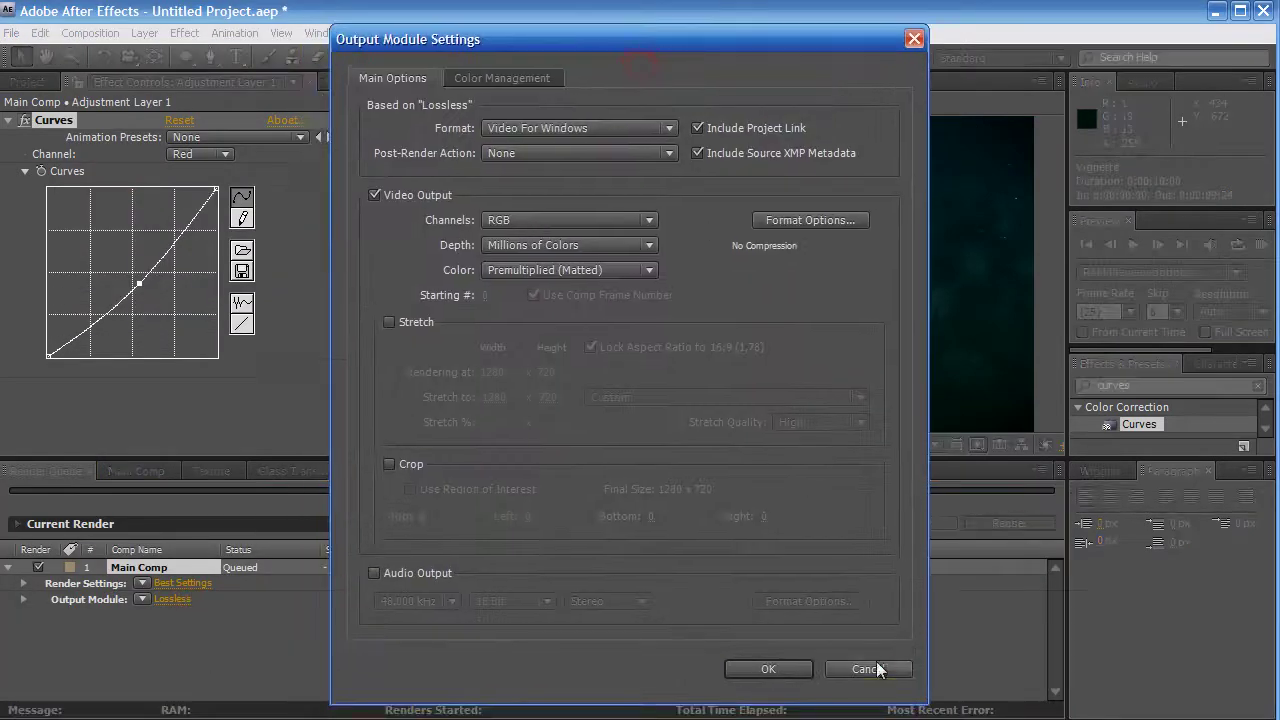
{"action": "left_click", "coordinate": [876, 664]}
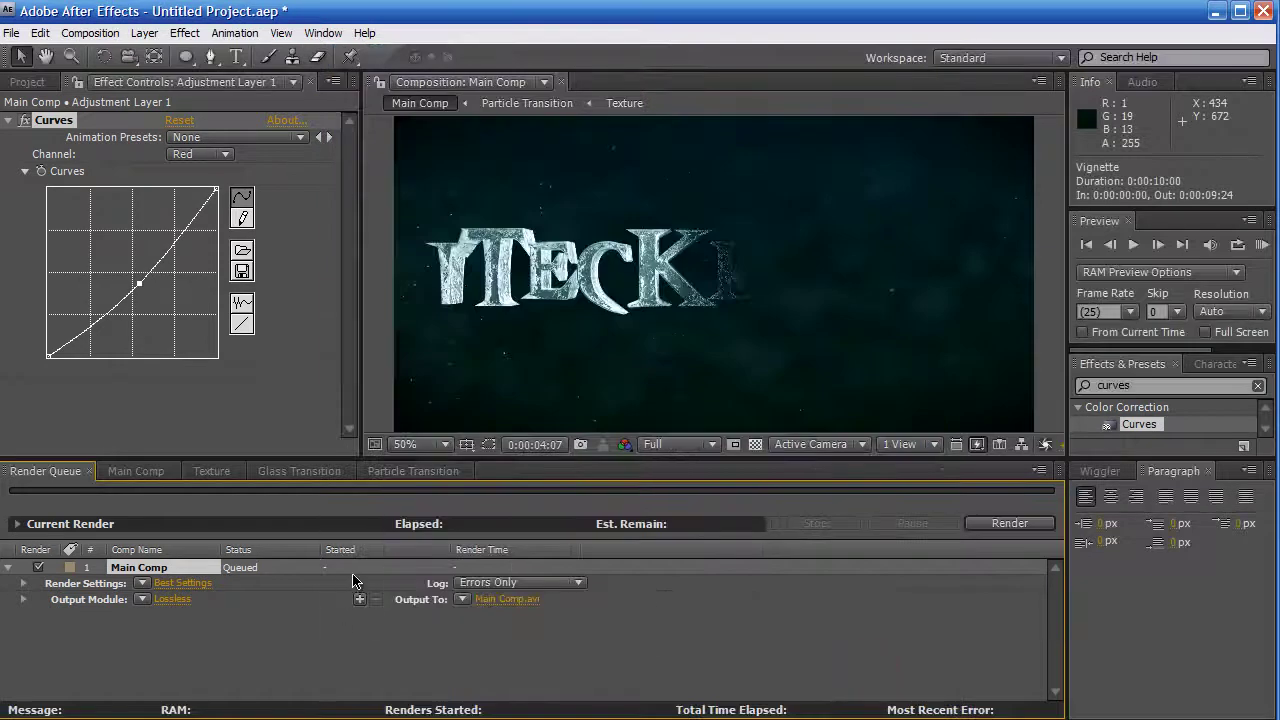